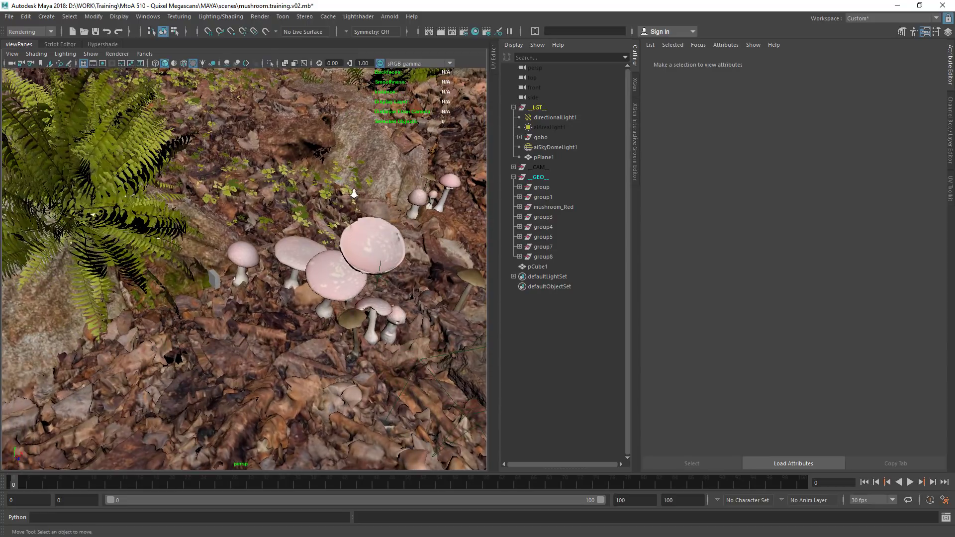
Step: Examine the forest ground, mushrooms and half-buried granite rock in the perspective view
scroll(204, 191, down, 6)
scroll(267, 216, up, 3)
alt+drag(266, 217, 119, 262)
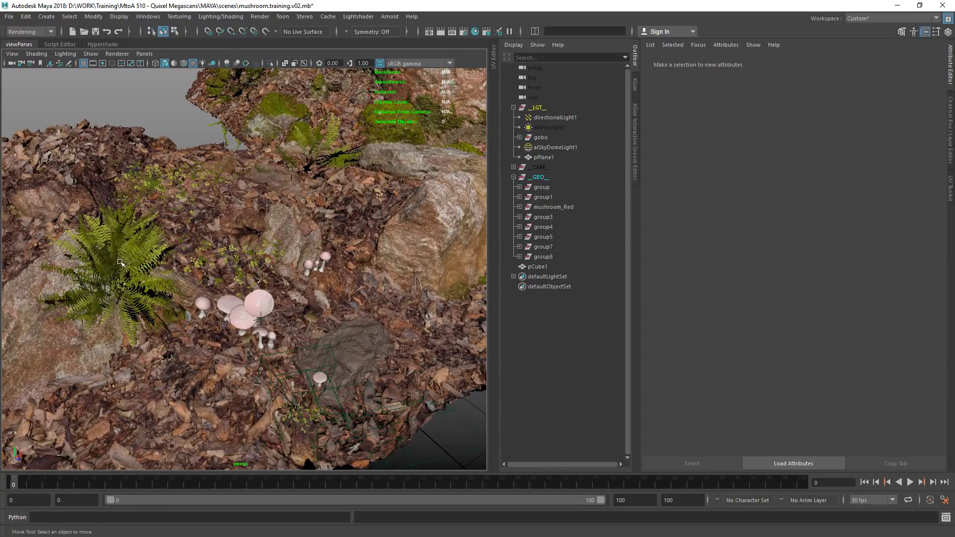
alt+drag(264, 230, 229, 264)
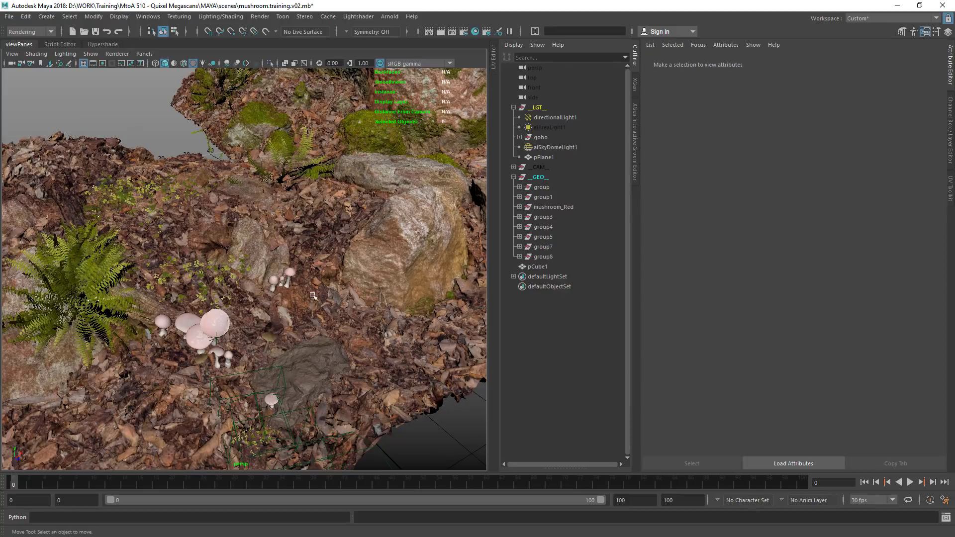
alt+drag(314, 297, 269, 376)
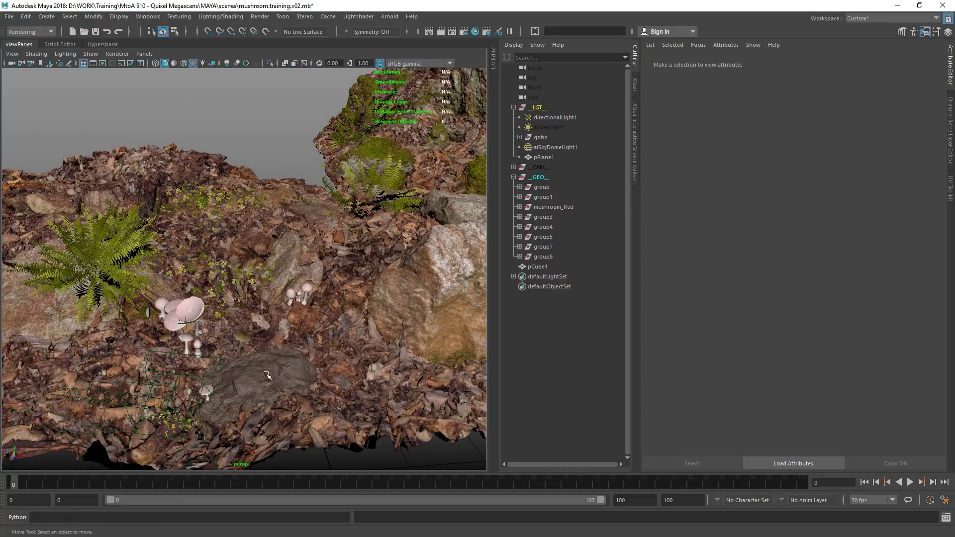
click(291, 348)
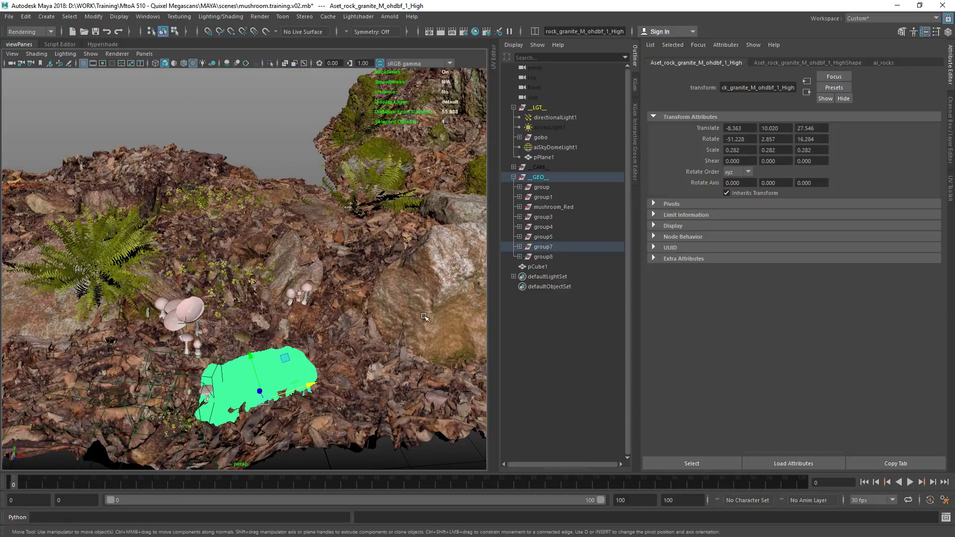
click(286, 130)
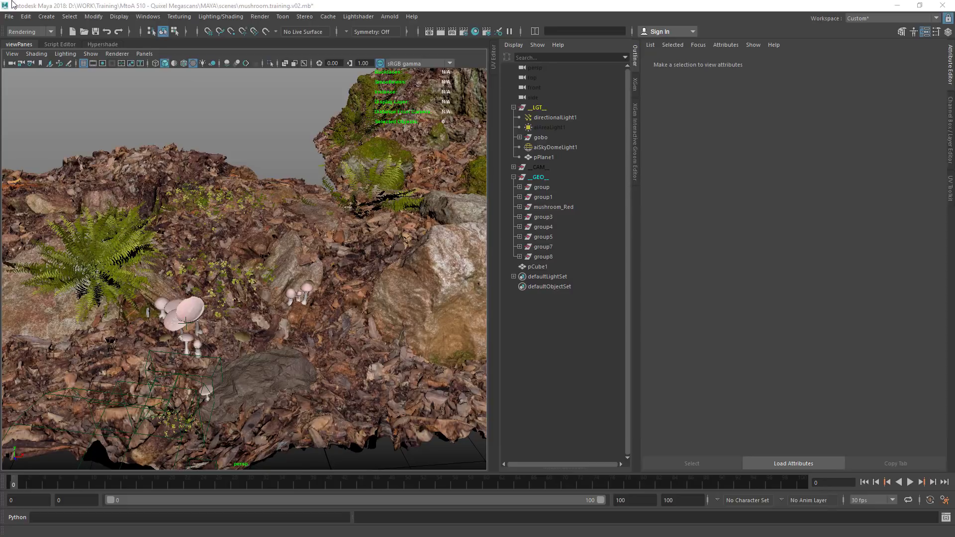
Step: Add a new node graph tab in the Hypershade and name it ground
click(100, 44)
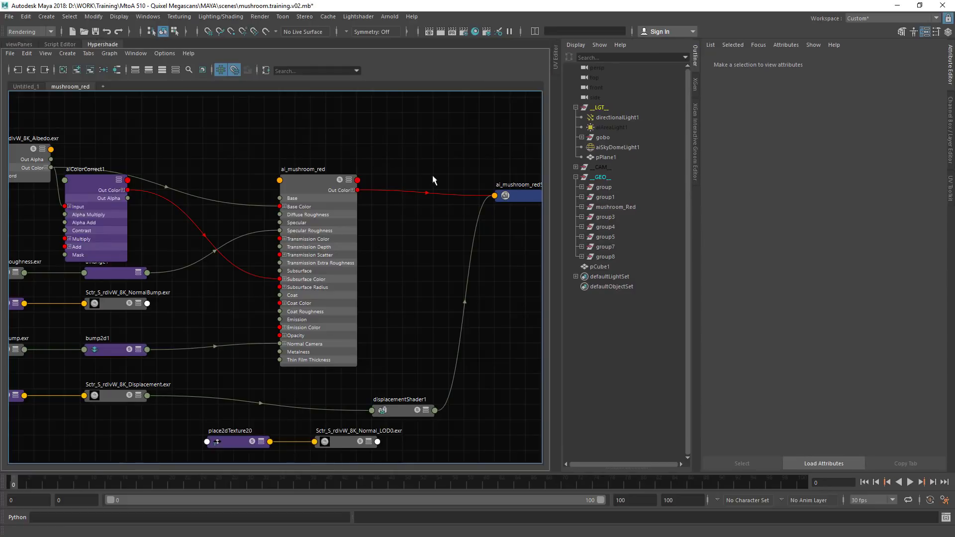
alt+right_drag(432, 175, 348, 230)
alt+middle_drag(348, 230, 268, 164)
alt+right_drag(269, 165, 366, 149)
alt+middle_drag(365, 149, 364, 196)
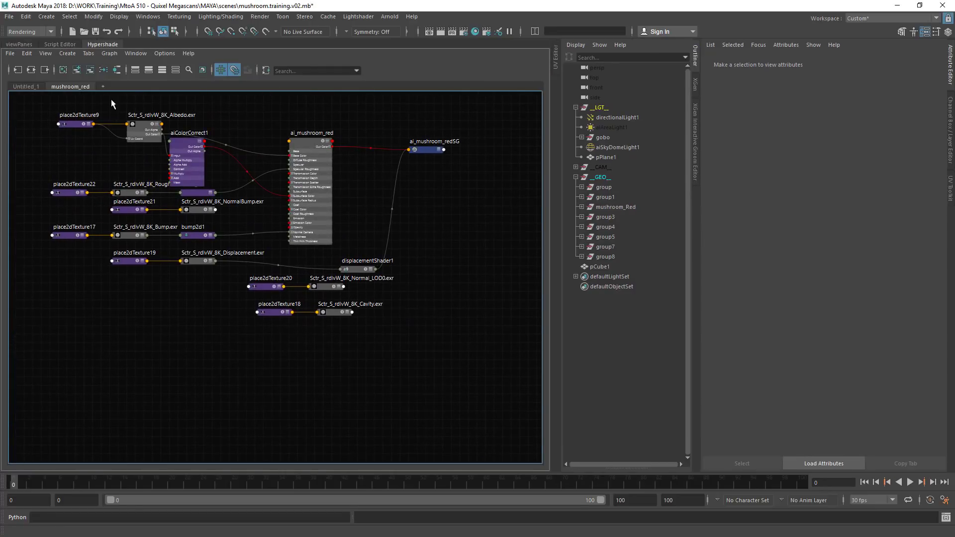
click(103, 86)
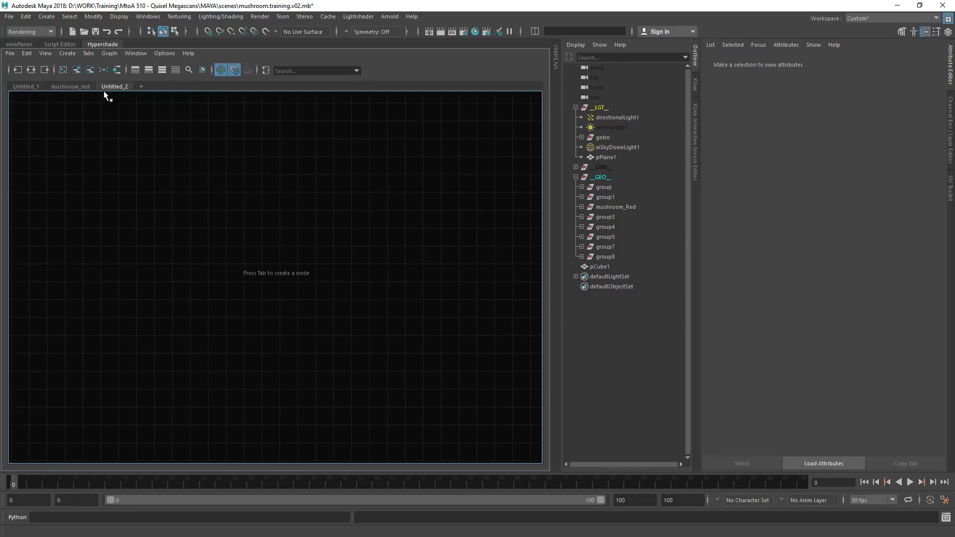
double_click(111, 86)
text(ground)
key(Return)
Step: Select the leaf-covered ground mesh in the scene and graph its ai_groundA material in the new Hypershade tab
click(22, 45)
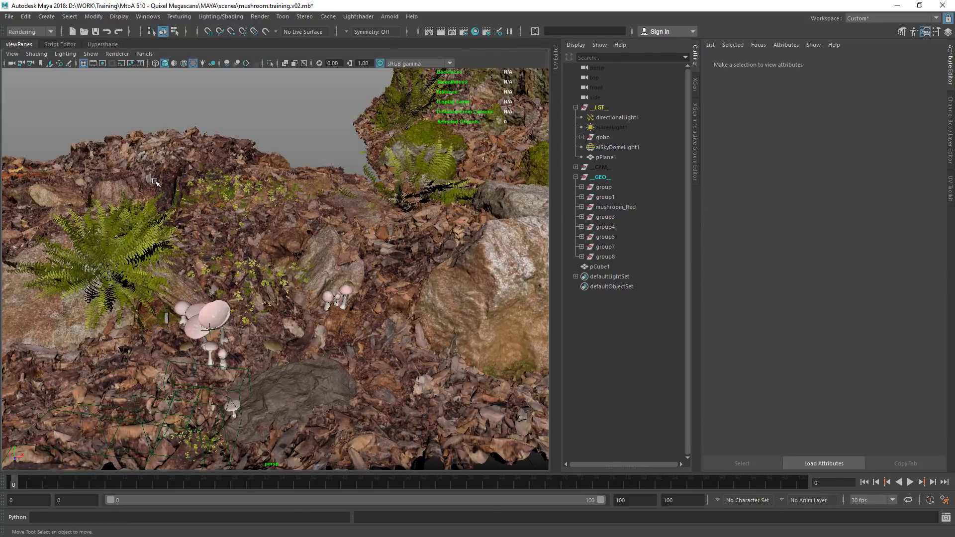
click(158, 184)
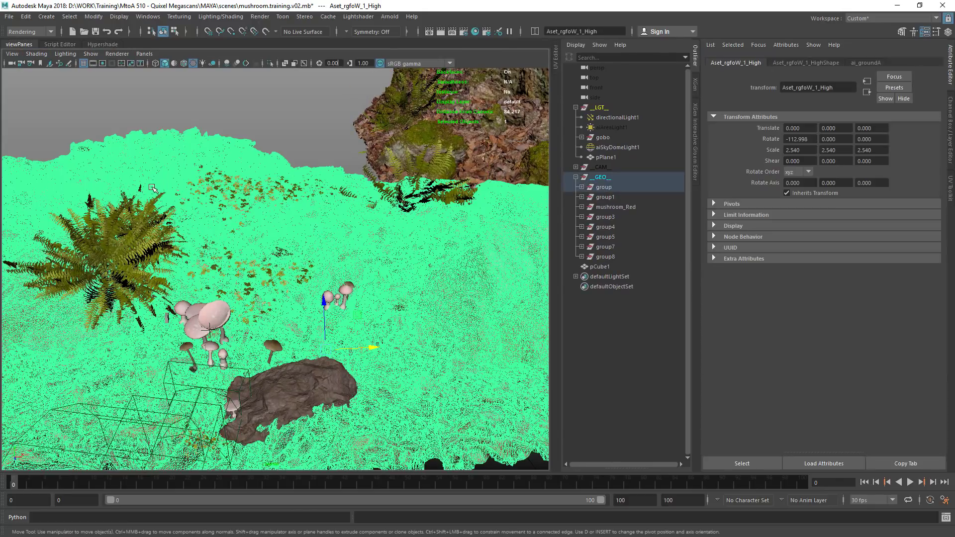
click(103, 45)
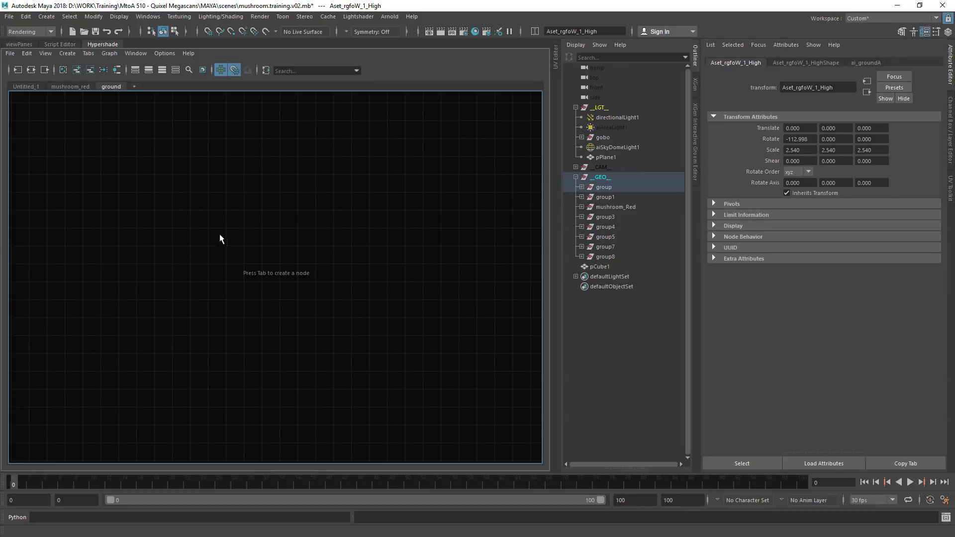
right_drag(241, 227, 244, 245)
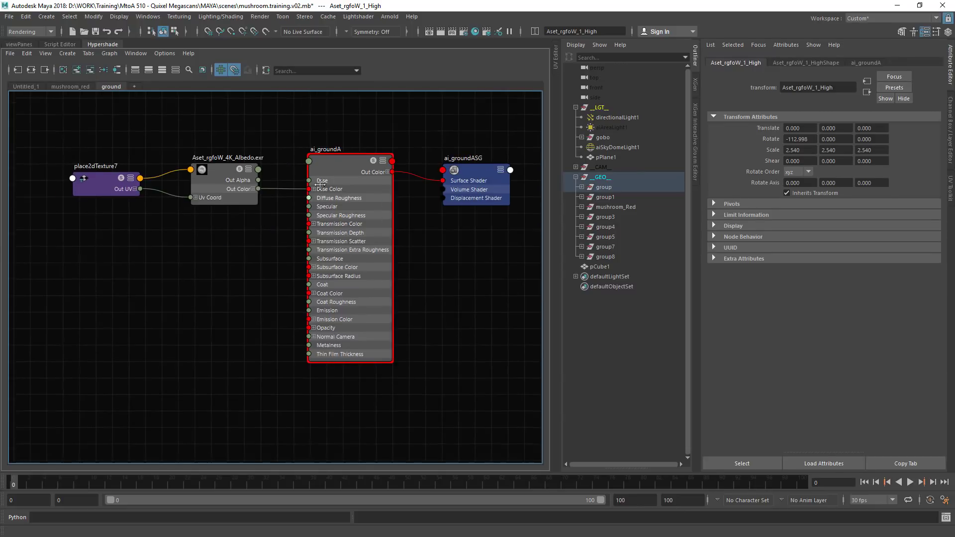
Step: Rename the ground graph tab as groundA
scroll(320, 185, down, 3)
alt+middle_drag(230, 271, 269, 247)
double_click(114, 85)
key(End)
text(A)
key(Return)
scroll(269, 247, up, 1)
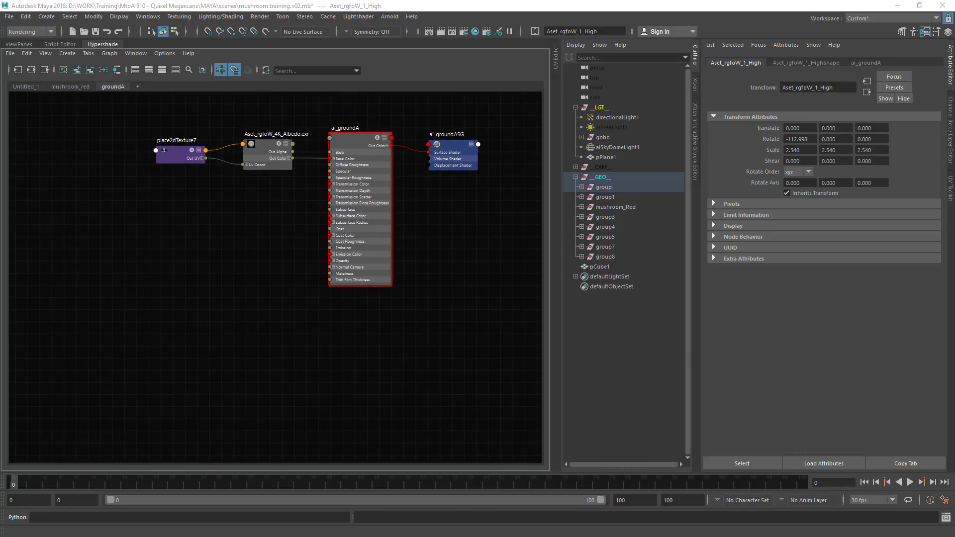
Step: Switch to File Explorer and open the Rock_Granite_rgfoW_4K_3d_ms folder inside QuixelMegascans
key(alt+Tab)
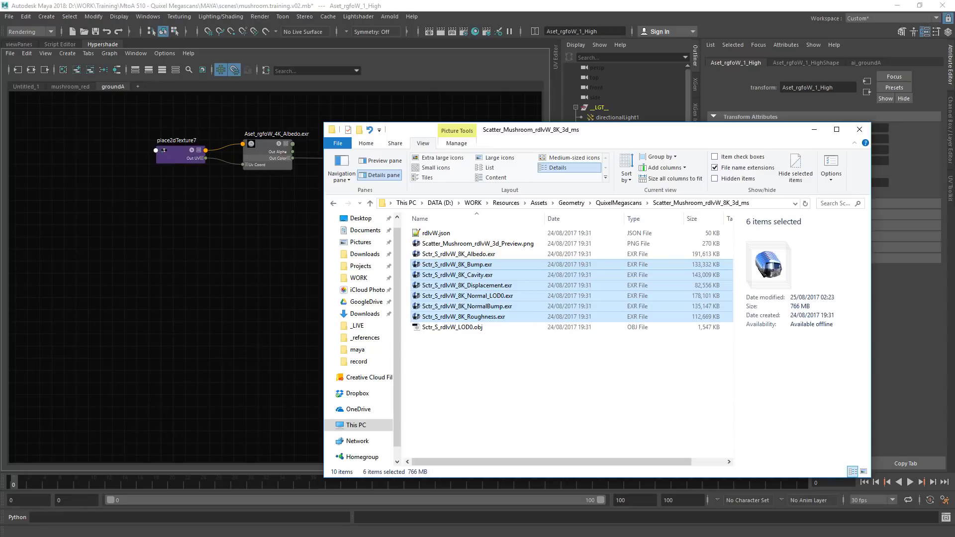
click(531, 400)
click(620, 203)
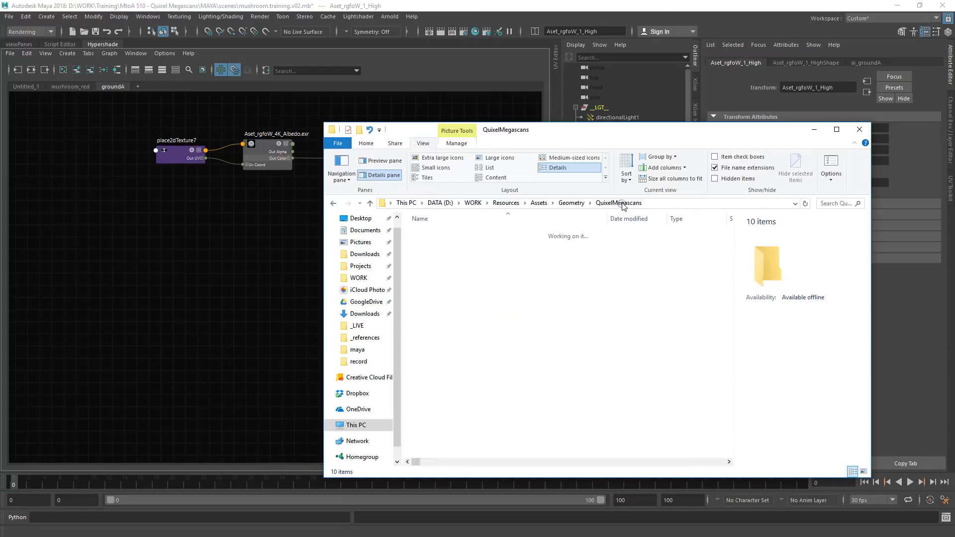
drag(654, 136, 599, 97)
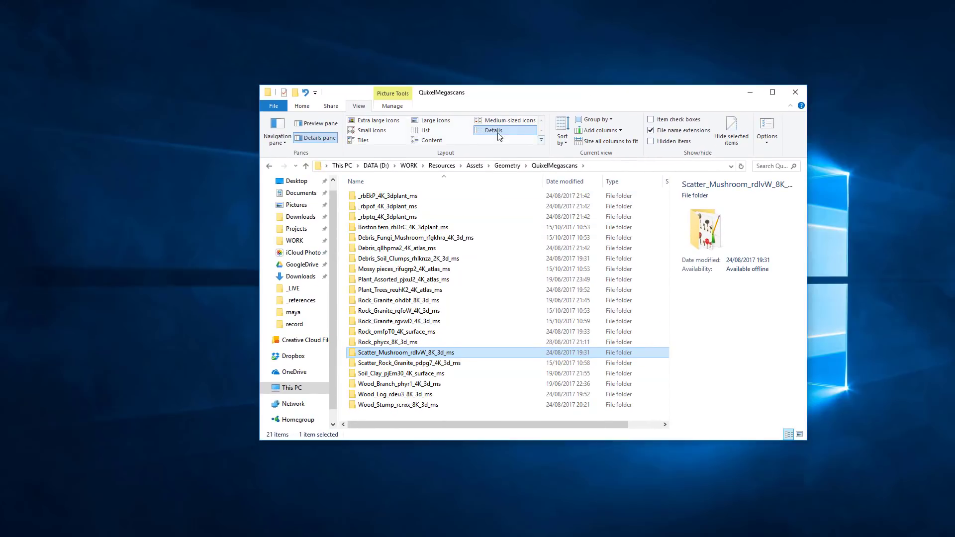
drag(517, 96, 556, 98)
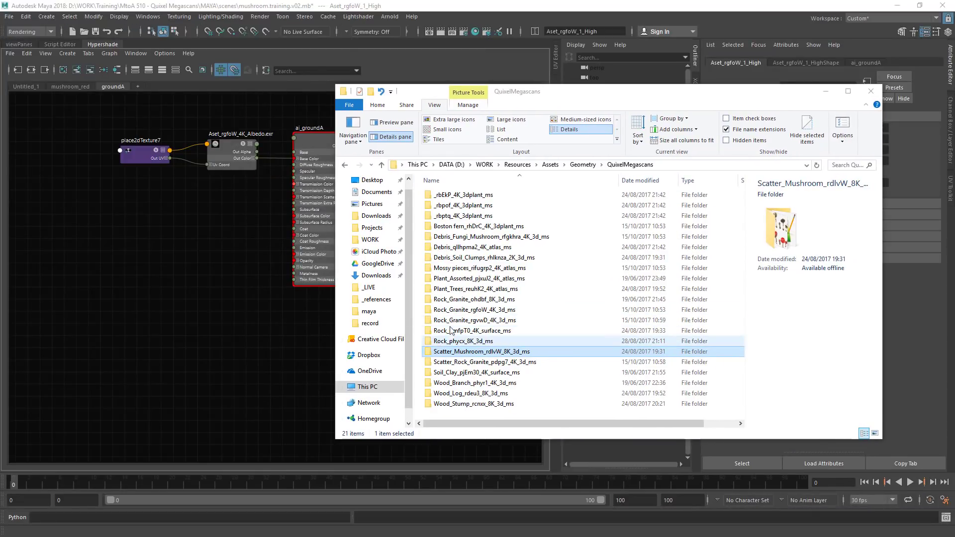
double_click(467, 309)
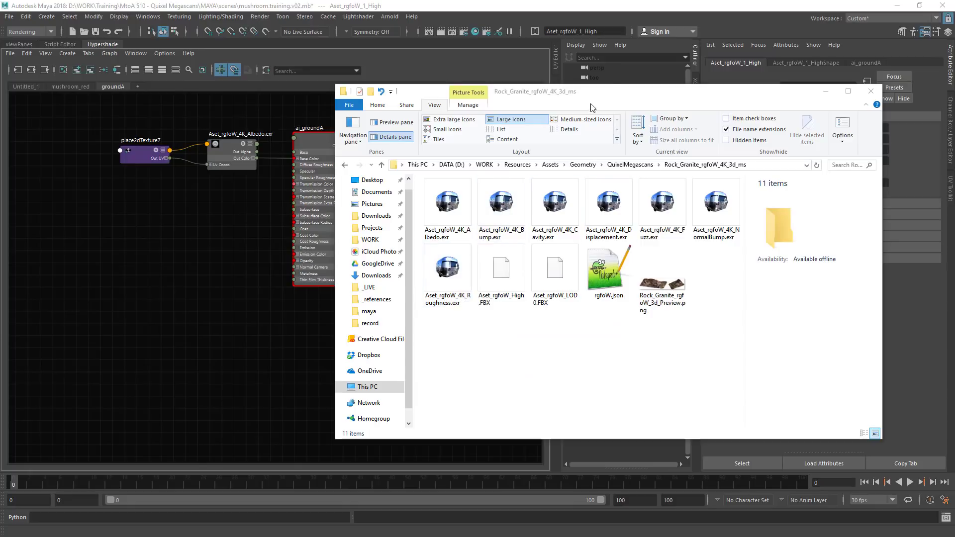
drag(613, 92, 0, 94)
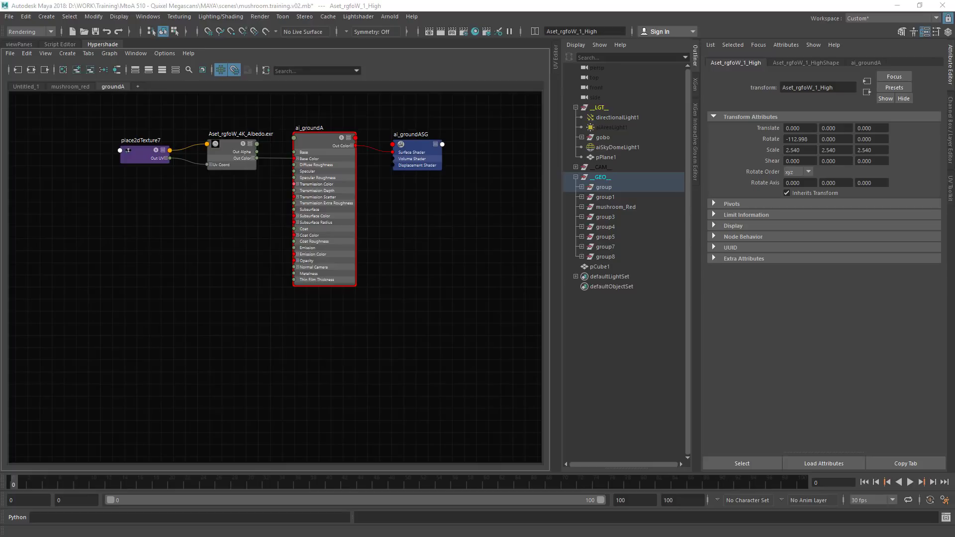
Step: Import the rgfoW NormalBump, Roughness, Bump, Cavity, Displacement and Fuzz EXR maps into the groundA graph and rearrange the nodes compactly
drag(133, 144, 168, 186)
click(127, 286)
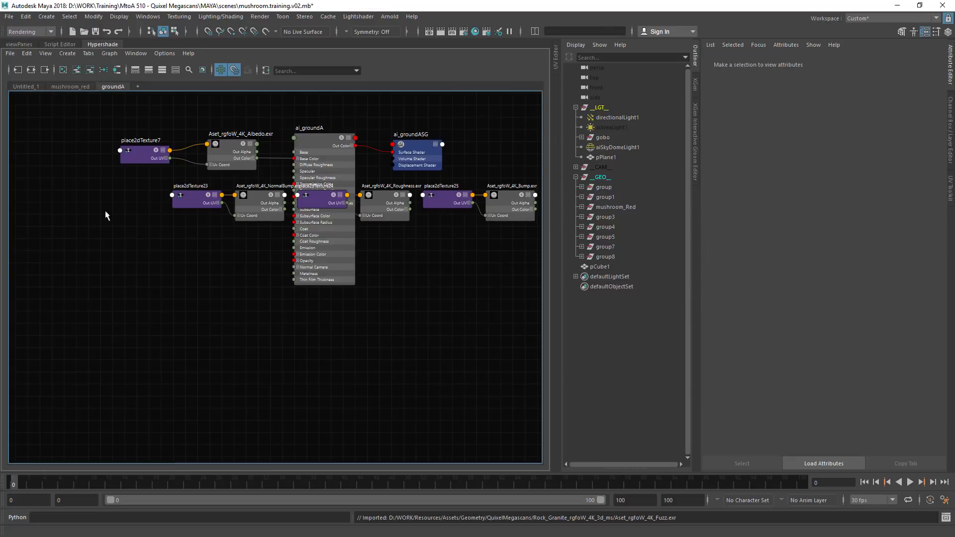
key(1)
click(103, 70)
alt+middle_drag(413, 101, 313, 123)
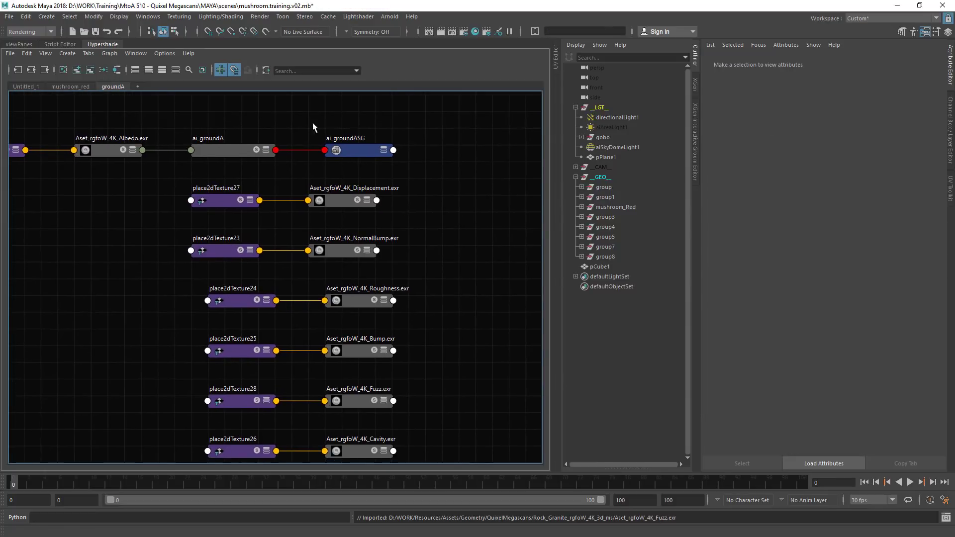
Step: Reposition the albedo shading row above the imported maps and space ai_groundA and ai_groundASG farther from the albedo texture
drag(436, 119, 18, 157)
drag(223, 151, 452, 135)
click(439, 209)
alt+middle_drag(449, 227, 332, 238)
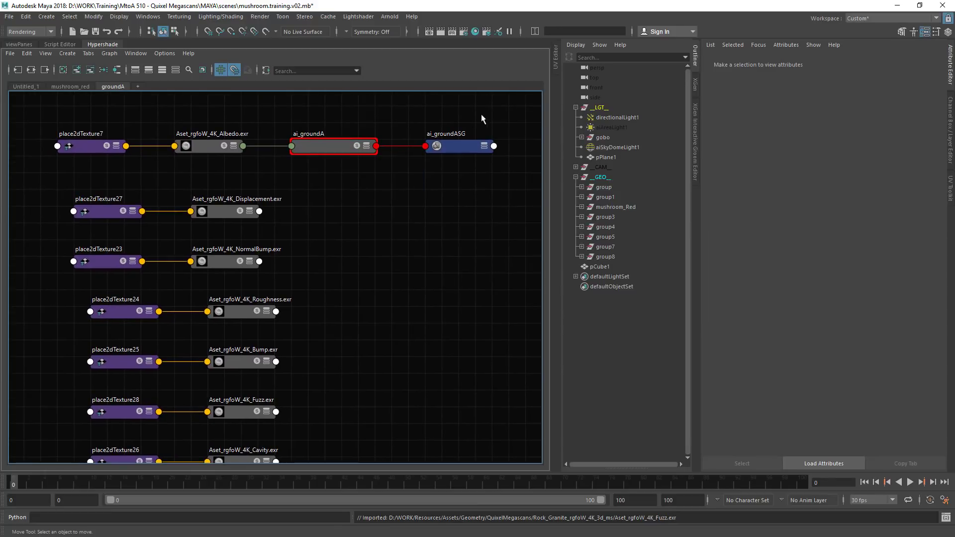
drag(481, 115, 402, 151)
click(440, 188)
alt+middle_drag(426, 182, 326, 211)
Step: Expand the ai_groundA node to inspect its material inputs and collapse it again
click(299, 180)
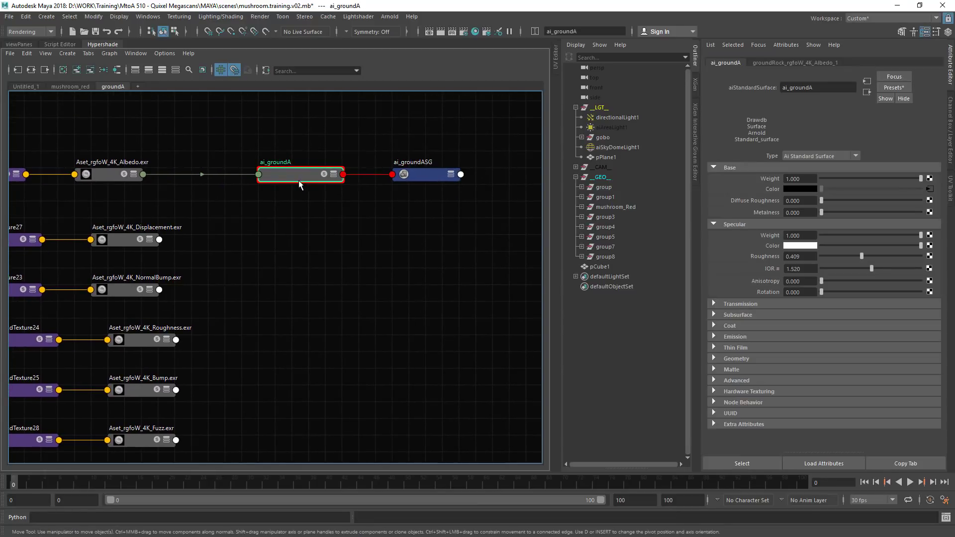
key(3)
click(428, 175)
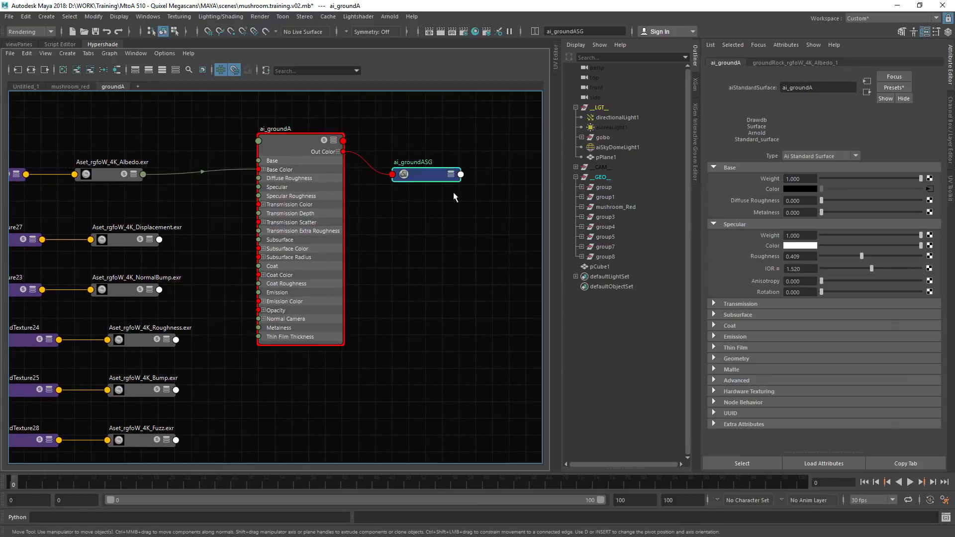
drag(453, 193, 455, 195)
click(291, 142)
key(1)
Step: Create a displacementShader node in the empty area below ai_groundA
alt+middle_drag(289, 243, 334, 210)
click(354, 222)
key(Tab)
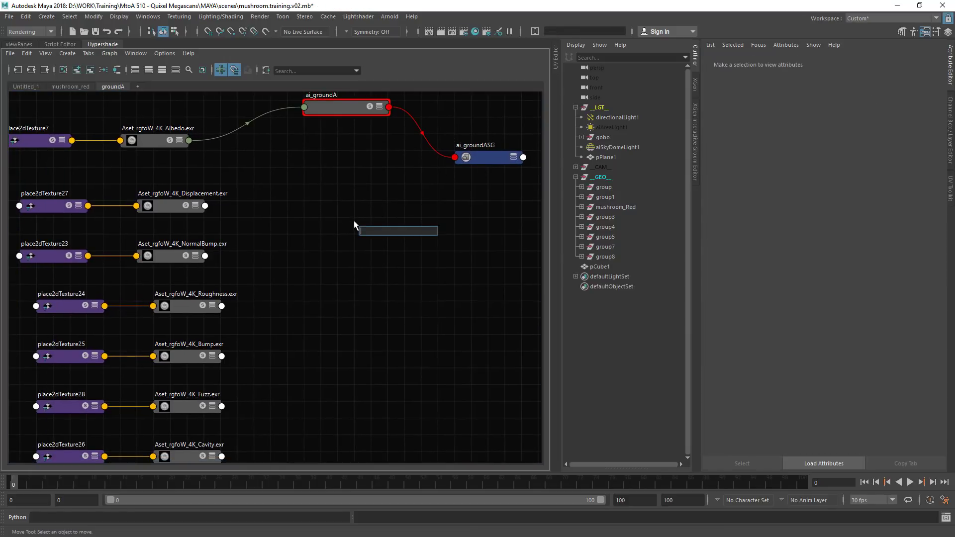
text(dis)
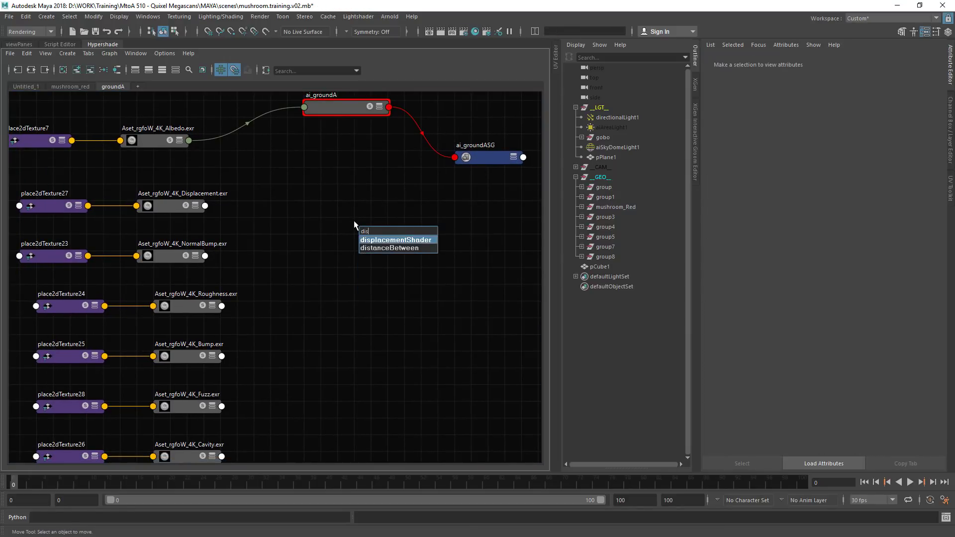
key(Return)
Step: Connect the red channel of the Displacement.exr texture's Out Color to the displacement shader's Displacement input
alt+middle_drag(228, 207, 214, 207)
click(146, 206)
key(3)
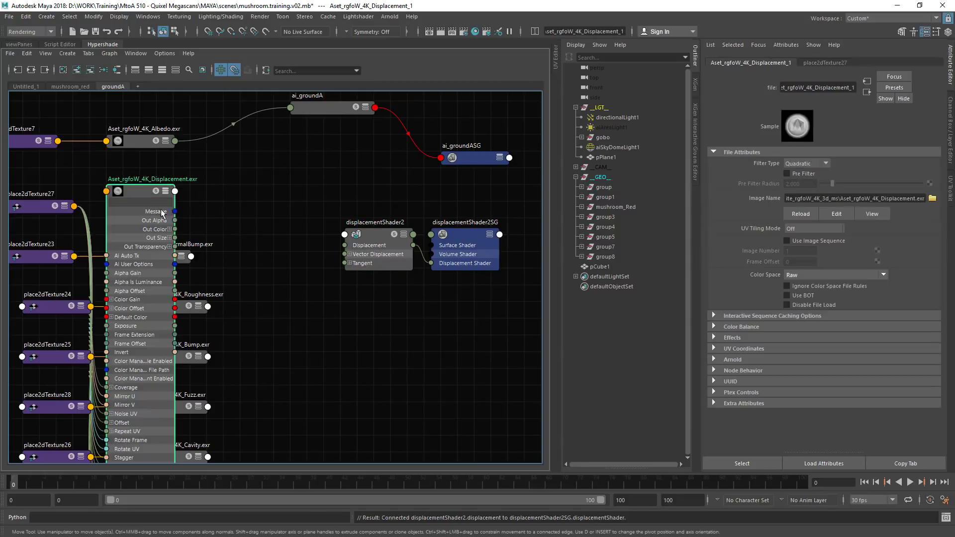
key(2)
click(169, 211)
drag(175, 219, 345, 245)
key(1)
alt+middle_drag(377, 223, 301, 247)
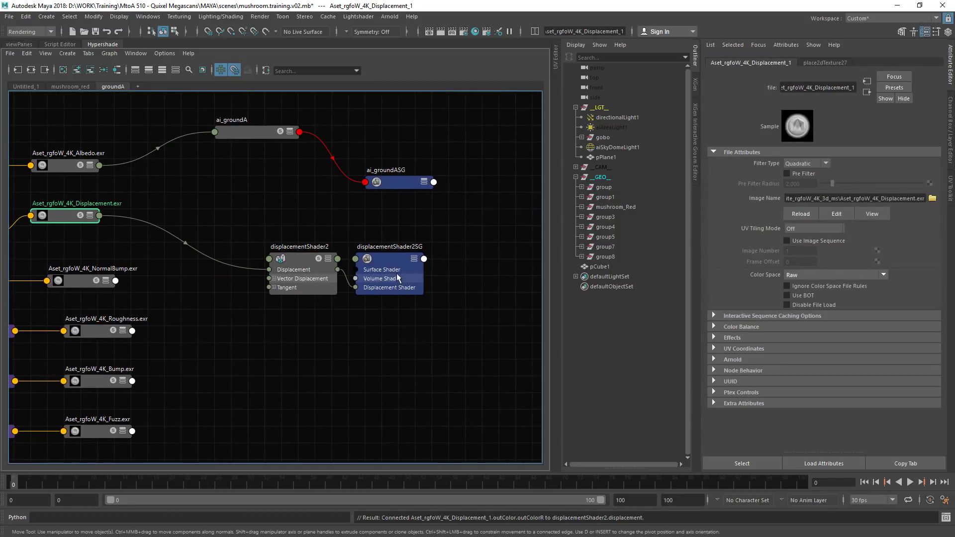
Step: Delete the extra shading group attached to the displacement shader and connect the shader to ai_groundASG as its displacement material
click(398, 278)
key(Delete)
click(401, 184)
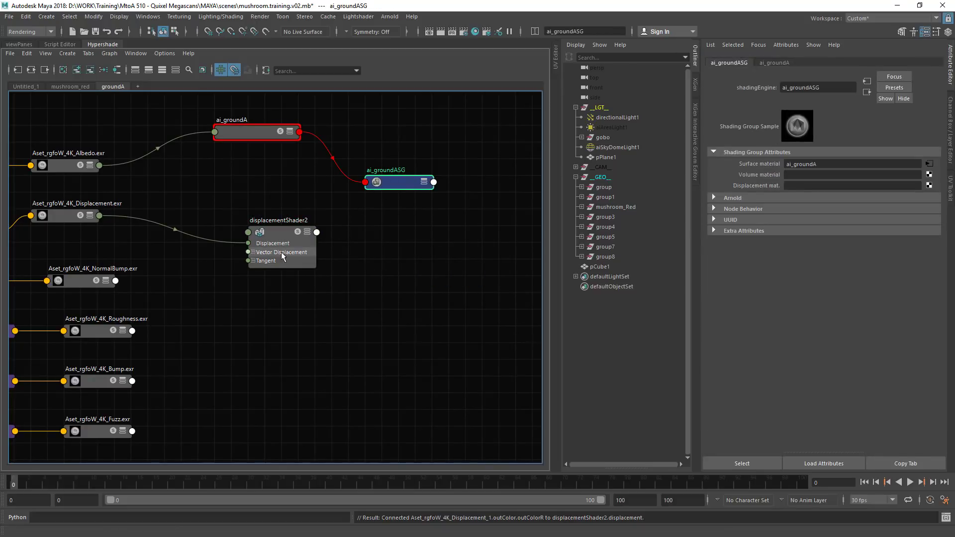
middle_drag(275, 227, 323, 228)
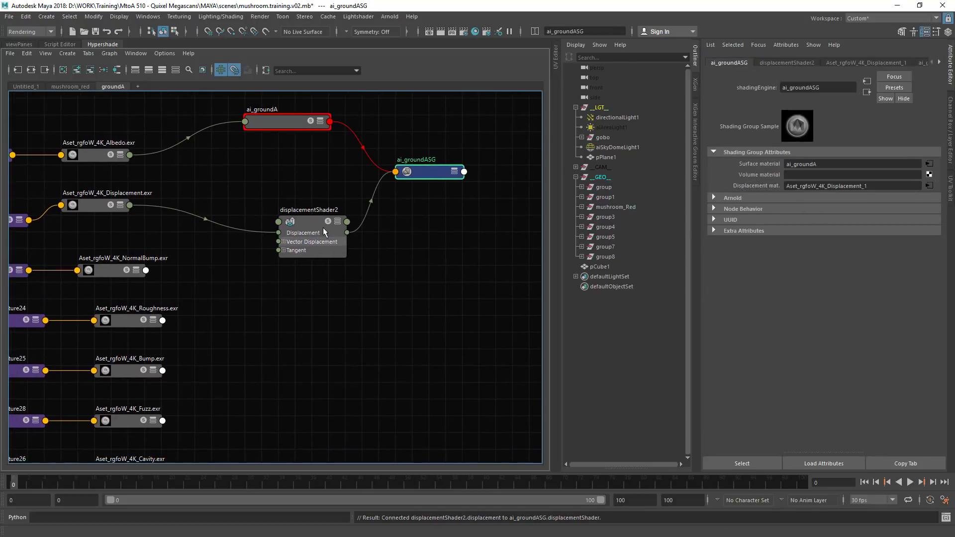
Step: Set the displacement shader's Scale to 0.25, Scalar Zero Value to 0.5 and Bounds Padding to 1
drag(329, 253, 329, 219)
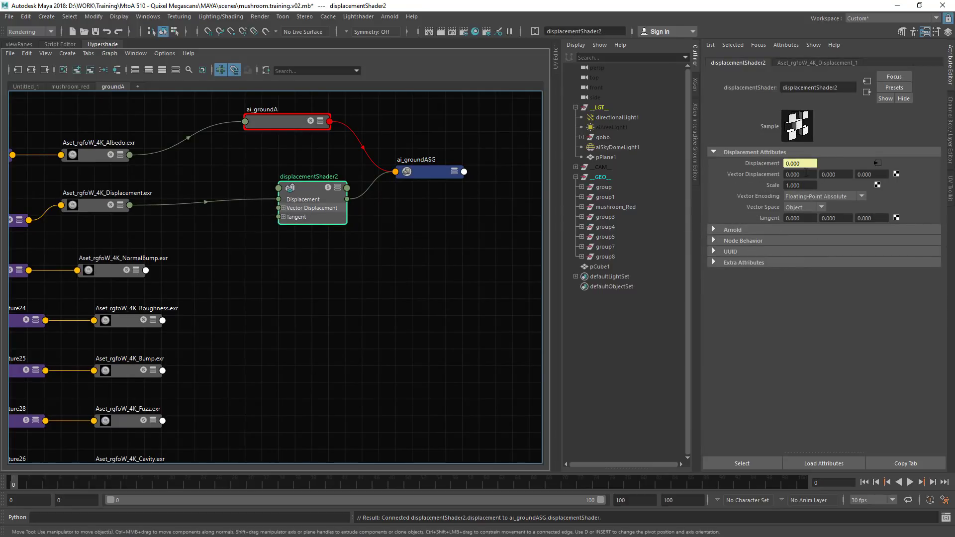
double_click(806, 174)
double_click(790, 186)
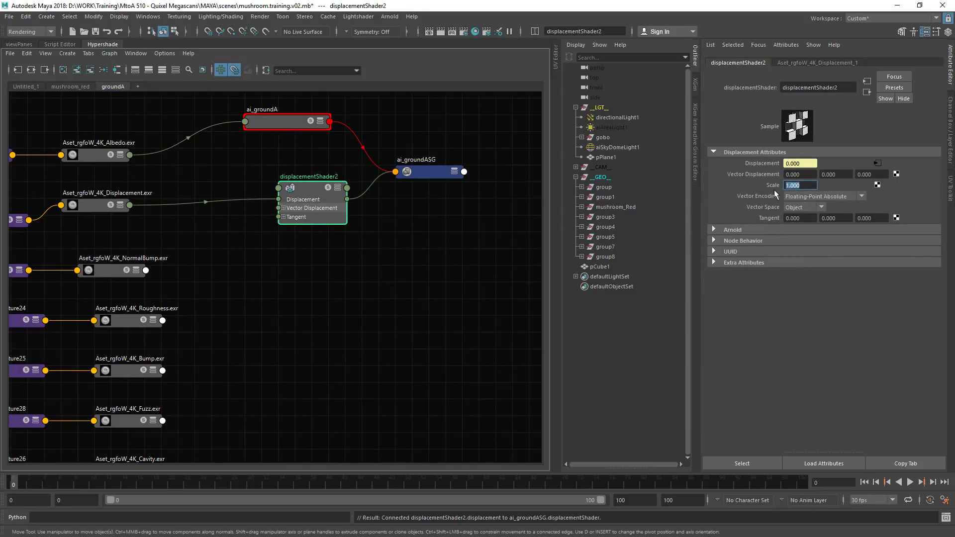
text(0.25)
key(Return)
click(739, 229)
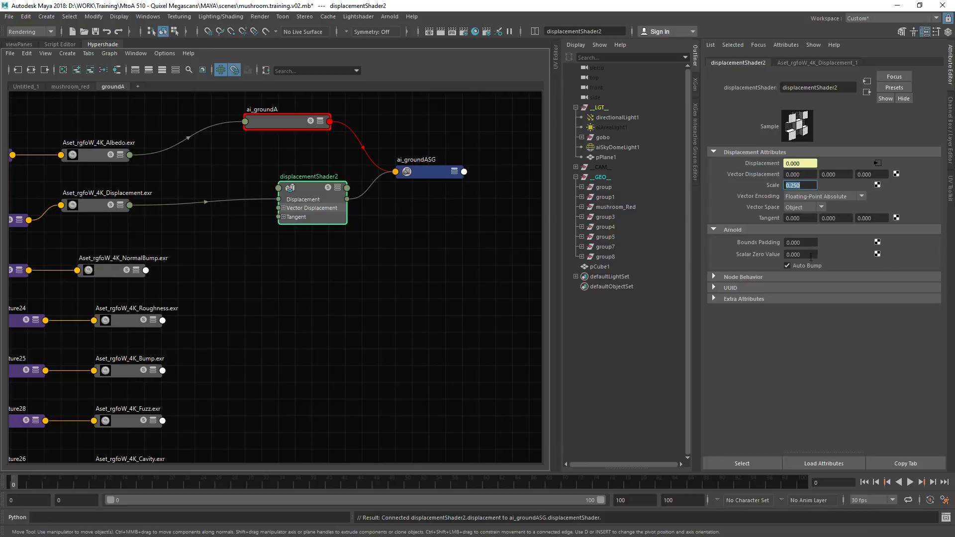
drag(811, 257, 767, 258)
text(.)
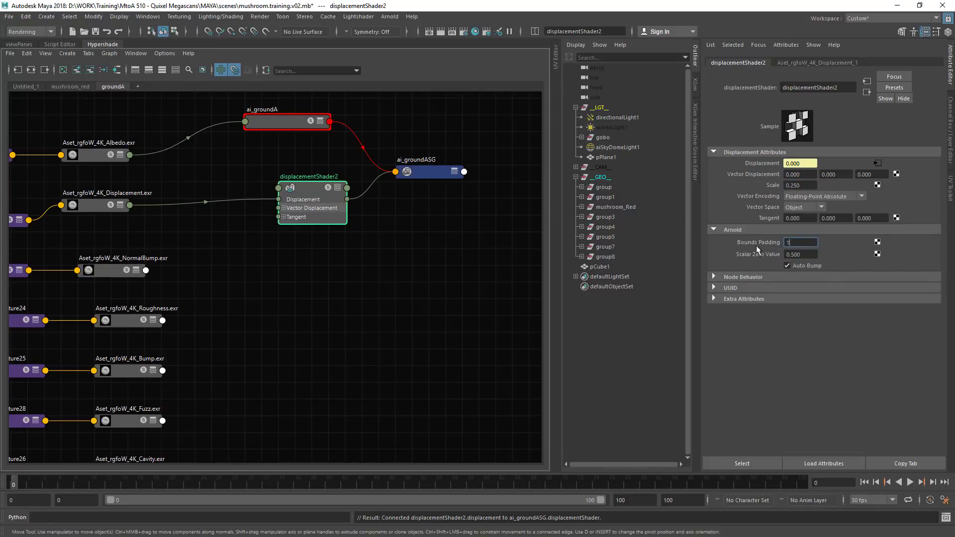
click(331, 273)
Step: Move the NormalBump, Fuzz and Cavity textures with their place2dTexture nodes aside, away from the Roughness and Bump textures
middle_drag(260, 227, 301, 178)
scroll(292, 217, down, 1)
drag(291, 193, 130, 224)
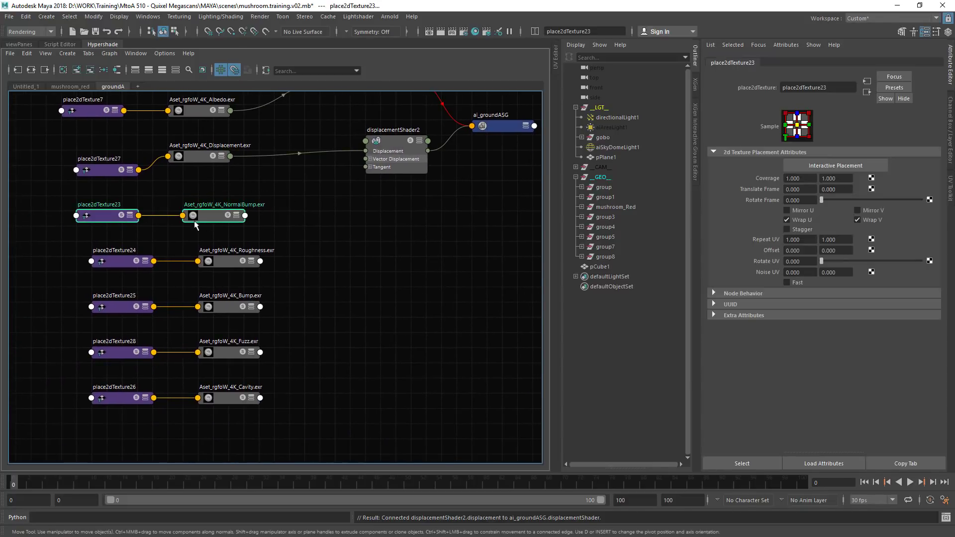
drag(194, 219, 58, 221)
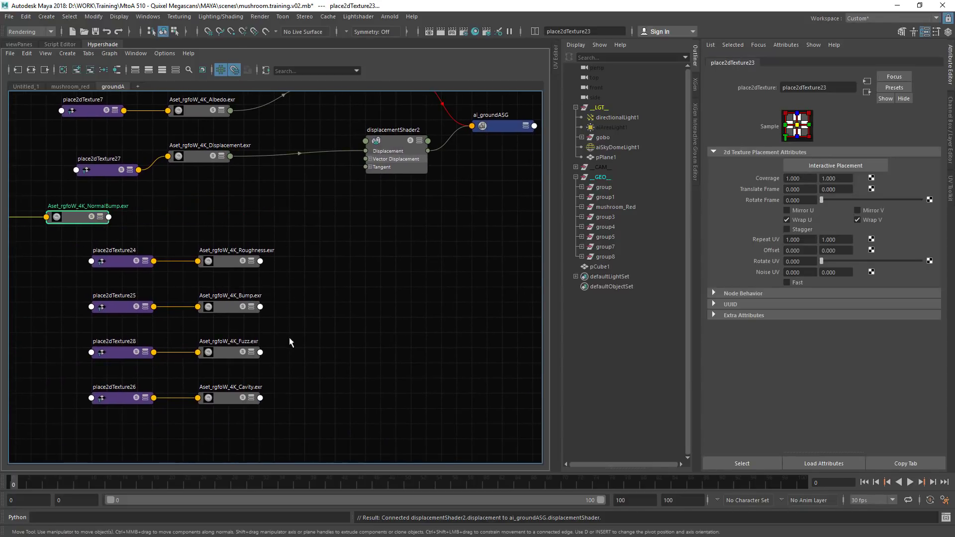
drag(281, 343, 114, 363)
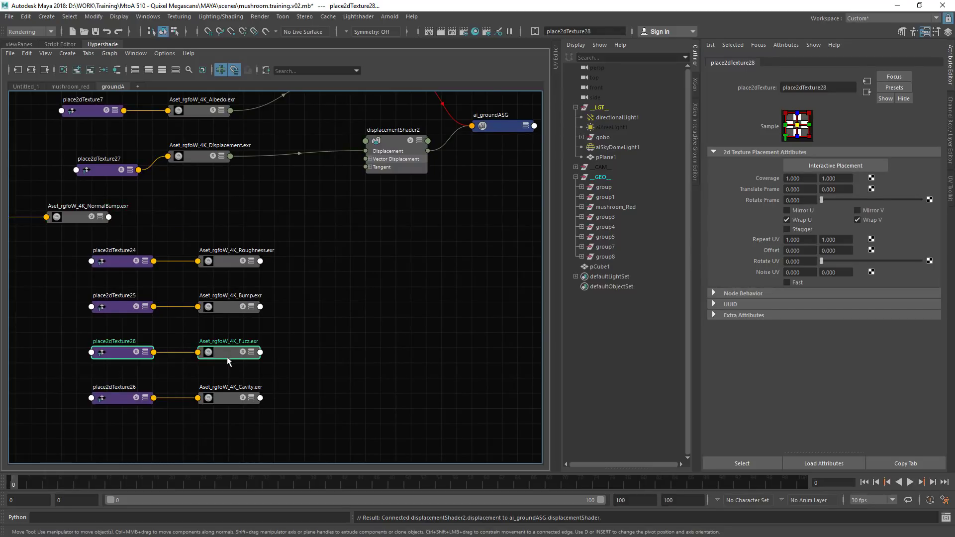
drag(214, 354, 117, 344)
drag(269, 377, 56, 379)
click(239, 347)
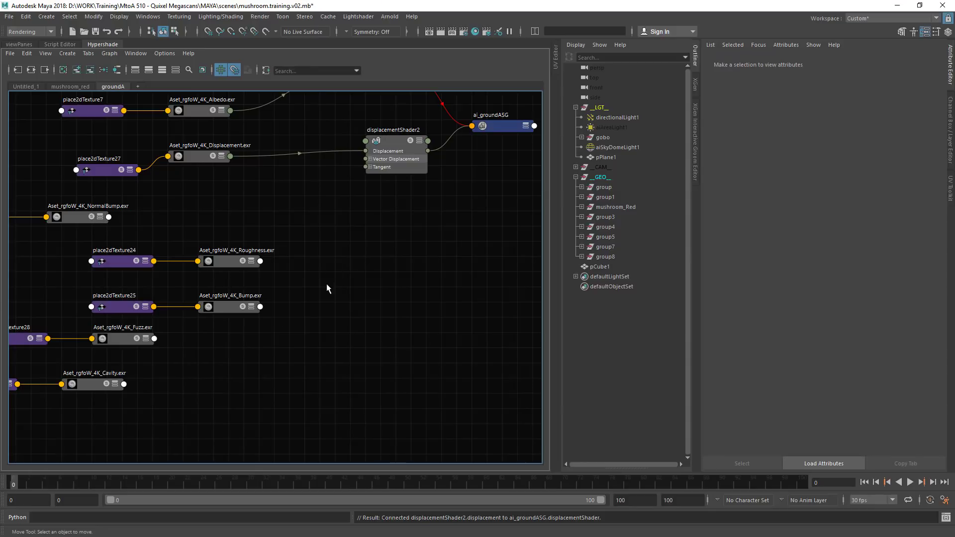
Step: Create a bump2d node in the empty area beside the Bump.exr texture
key(Tab)
text(no)
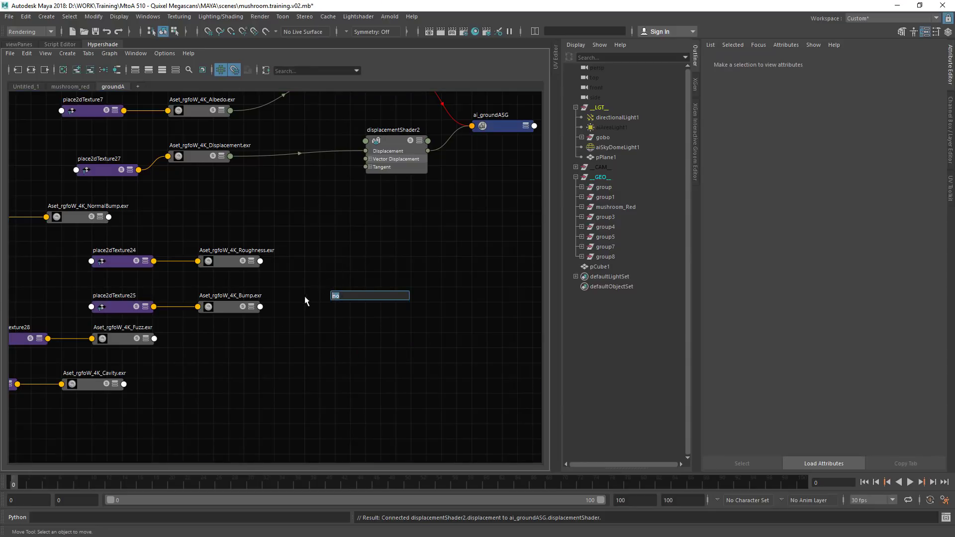
text(bump2d)
key(Return)
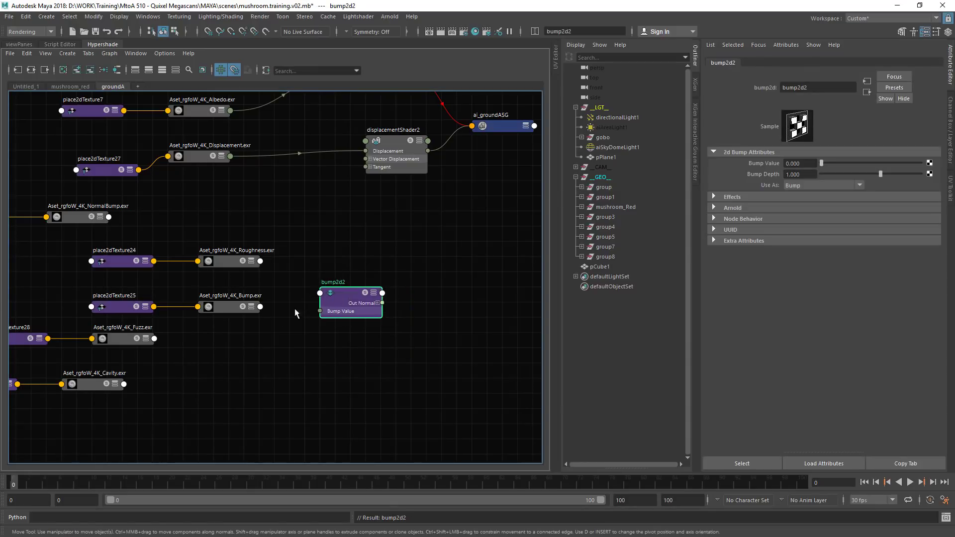
Step: Connect the red channel of the Bump.exr texture's Out Color to the bump2d node's Bump Value, and collapse the texture node
click(227, 311)
key(3)
click(240, 311)
drag(246, 319, 320, 311)
key(1)
drag(222, 294, 214, 311)
Step: Move the Roughness.exr texture up and place a new aiRange node beside it, above the bump2d node
drag(228, 263, 219, 237)
click(280, 245)
key(Tab)
text(a)
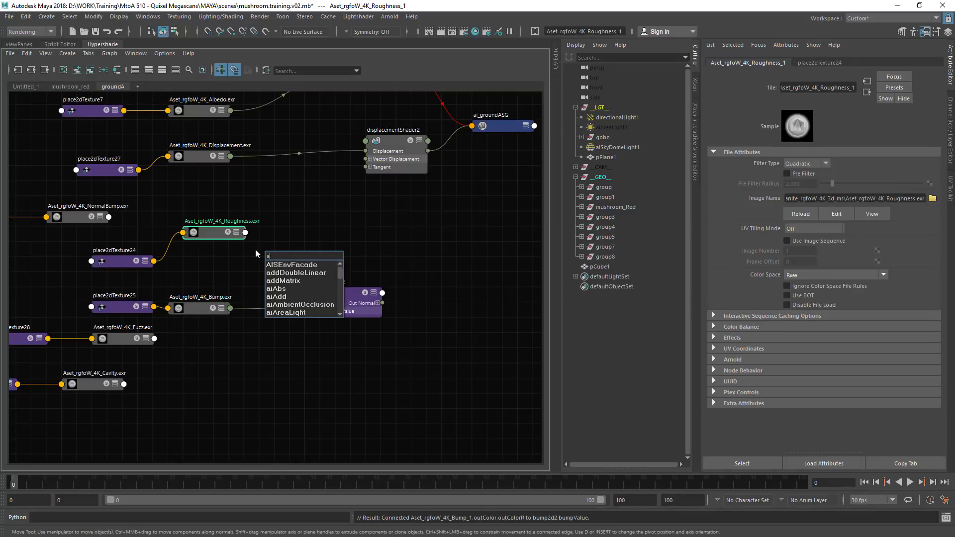
text(ira)
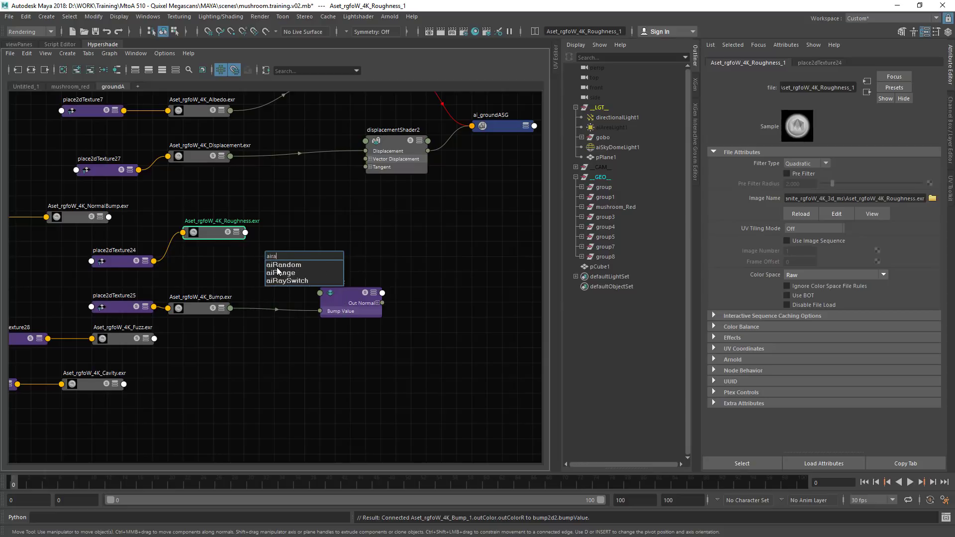
click(279, 272)
drag(305, 267, 312, 213)
Step: Connect the Roughness.exr texture's Out Color to the aiRange node's Input
click(214, 234)
key(3)
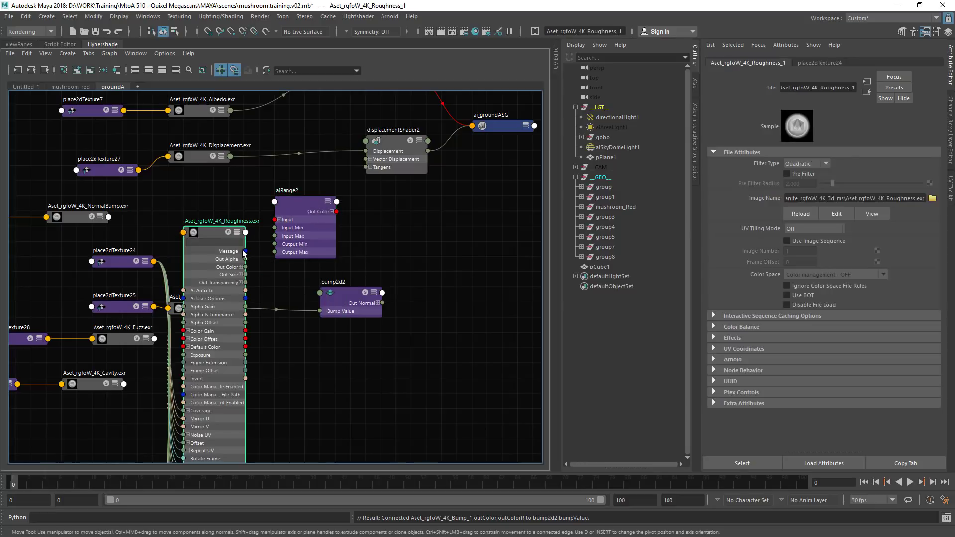
key(2)
drag(245, 251, 274, 219)
Step: Expand ai_groundA near the textures and connect aiRange's Out Color R to Specular Roughness and bump2d's Out Normal to Normal Camera
alt+middle_drag(375, 153, 304, 180)
drag(341, 177, 478, 206)
drag(278, 107, 383, 197)
key(3)
click(259, 238)
drag(265, 246, 355, 249)
drag(271, 332, 260, 308)
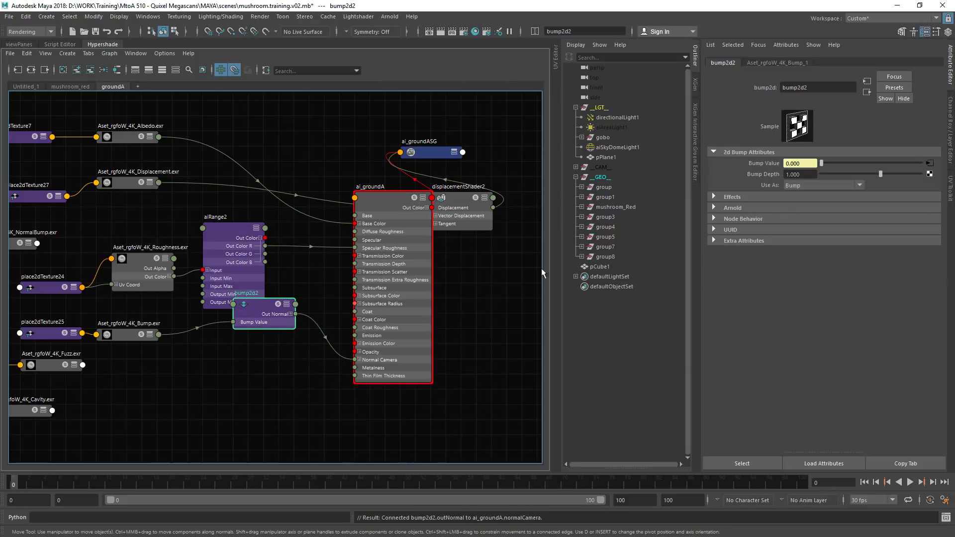
Step: Set the bump2d node's Bump Depth to 0.05
click(798, 175)
text(0.05)
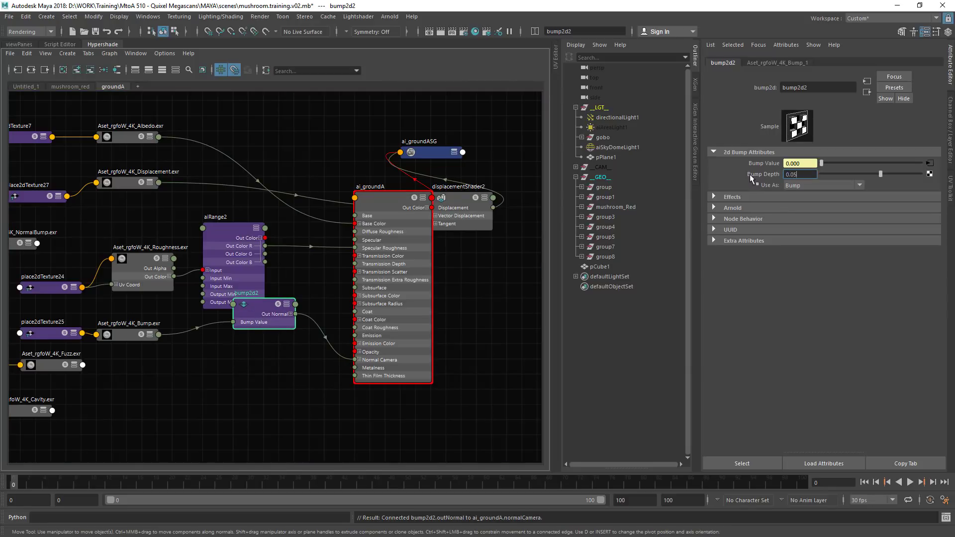
key(Return)
Step: Arrange the graph with bump2d below aiRange, and ai_groundA, the displacement shader and ai_groundASG spaced apart without overlaps
drag(260, 303, 230, 333)
drag(392, 199, 347, 184)
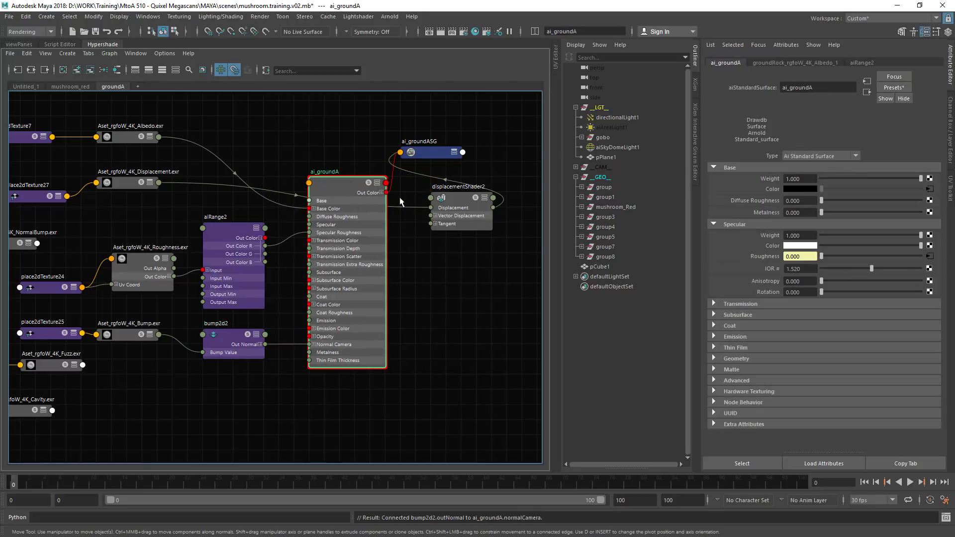
drag(516, 133, 487, 210)
drag(443, 152, 519, 138)
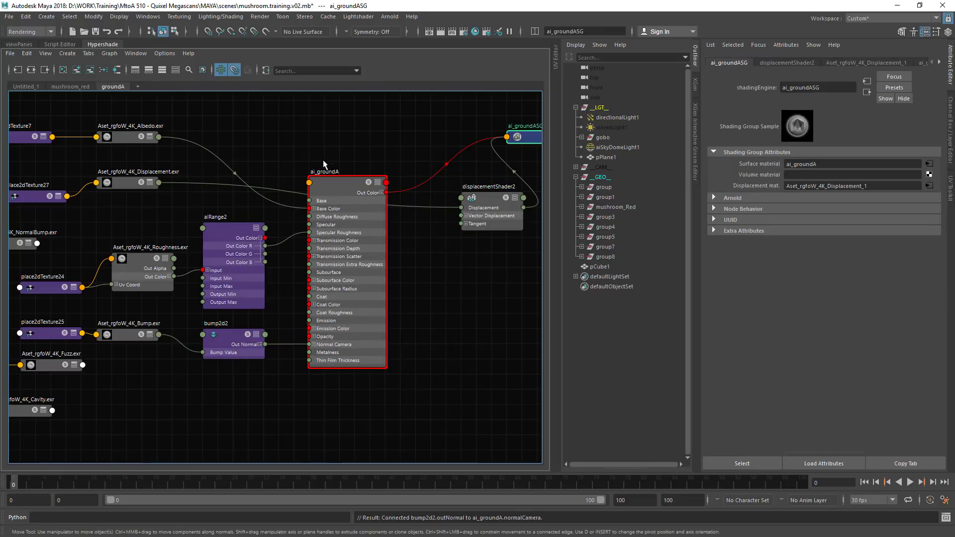
Step: Select the objects using the ai_groundA material and rename their parent group to groundA
right_click(335, 180)
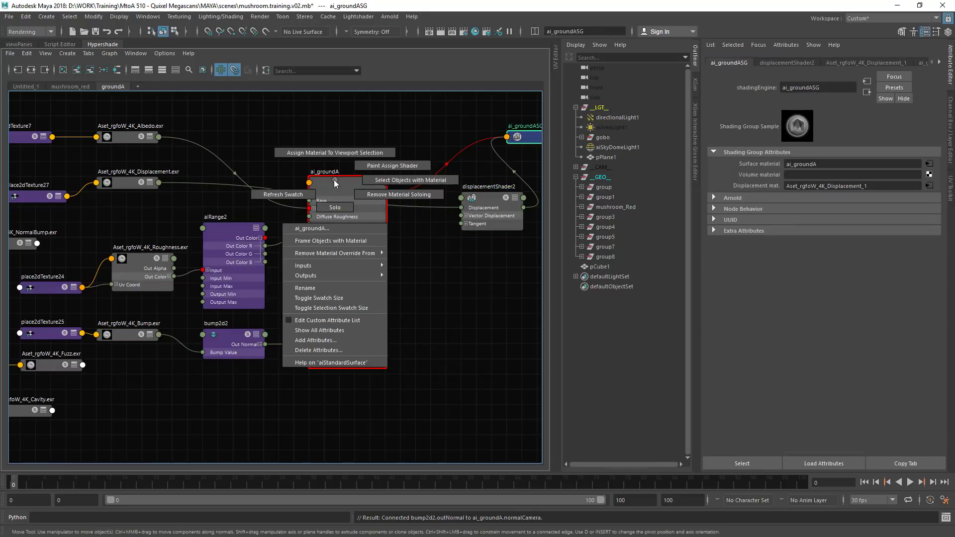
click(370, 187)
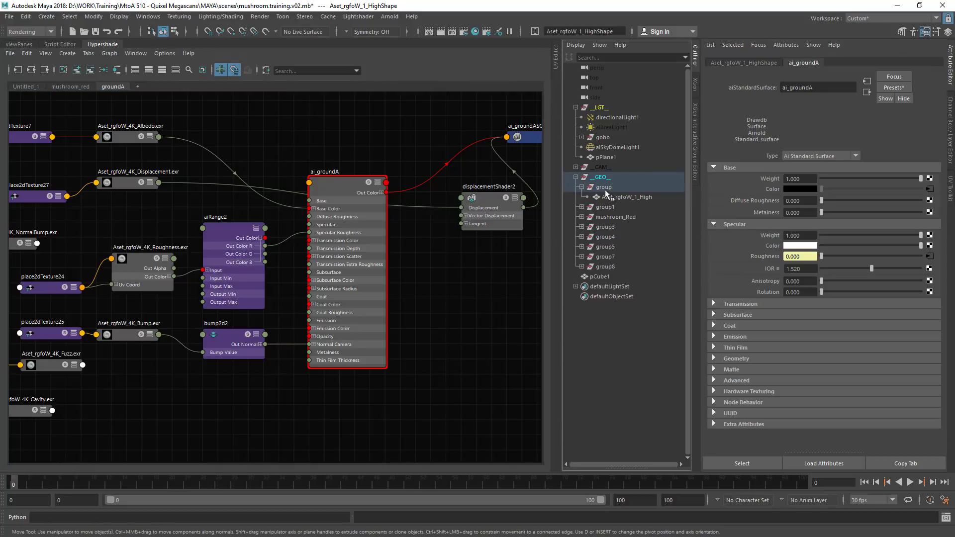
double_click(605, 187)
text(g)
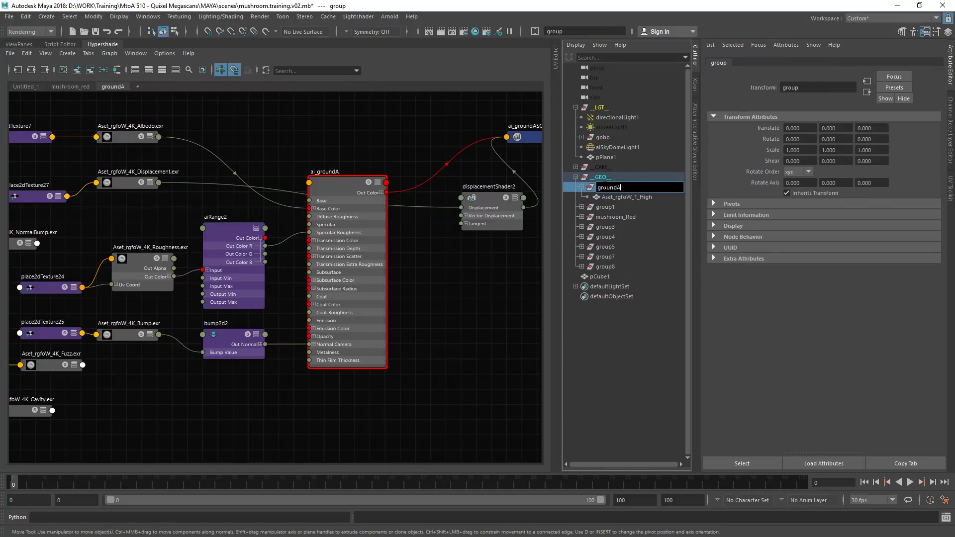
text(roundA)
key(Return)
Step: Select the Aset_rgfoW_1_High mesh, show its shape attributes and examine its wireframe density up close in the viewport
click(631, 198)
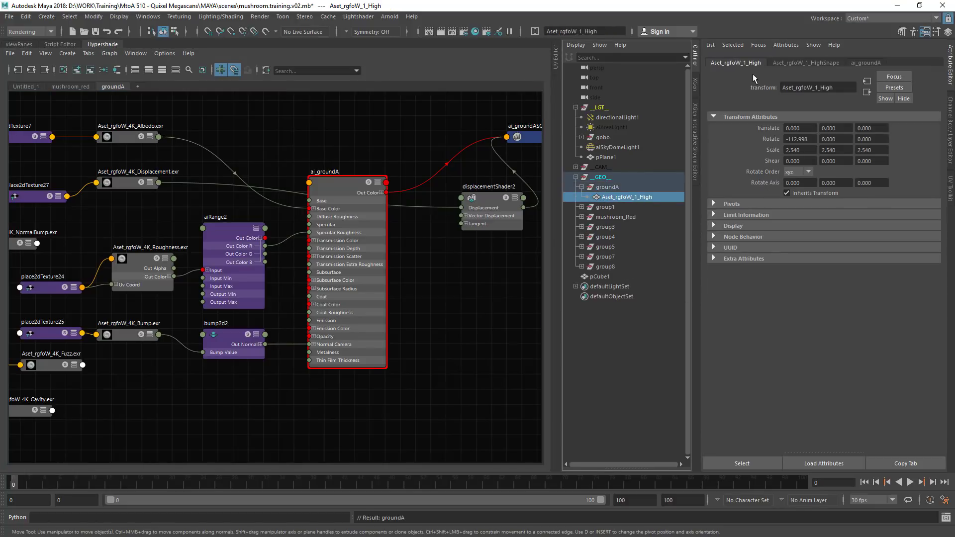
click(798, 65)
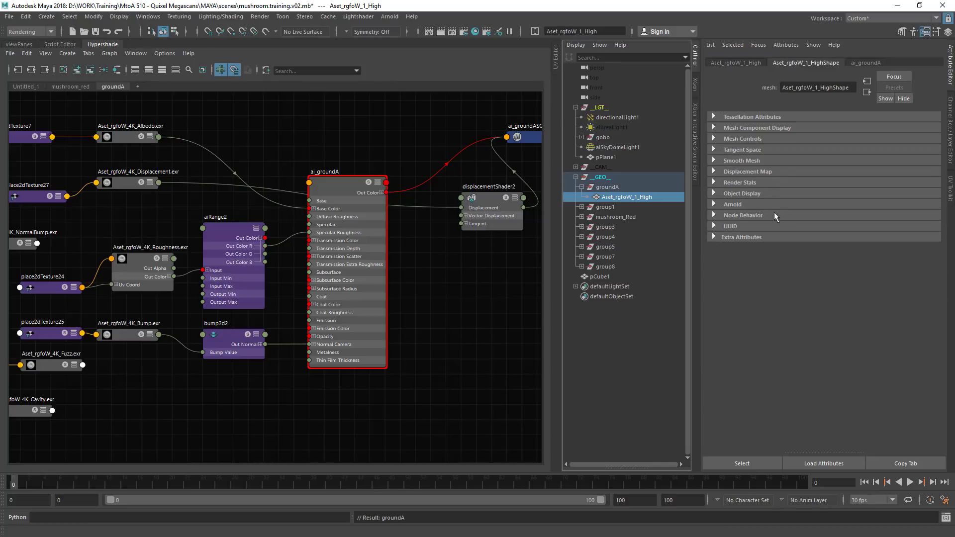
click(19, 44)
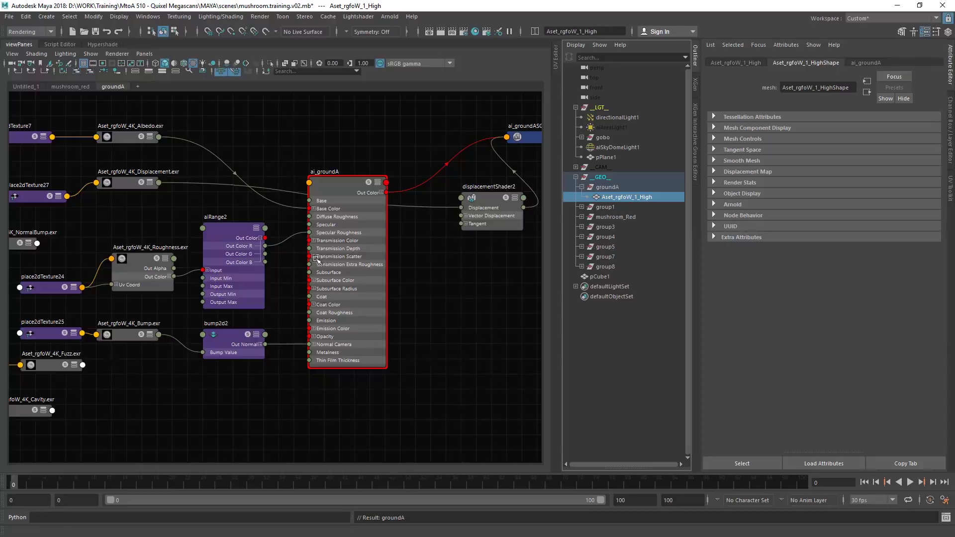
key(space)
alt+right_drag(315, 265, 390, 191)
alt+middle_drag(391, 191, 394, 127)
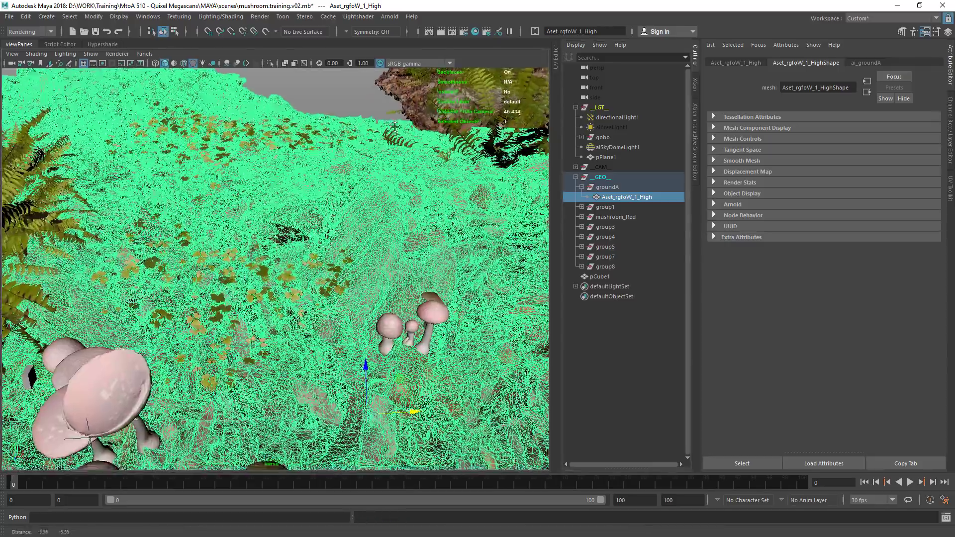
alt+drag(394, 127, 249, 315)
alt+right_drag(249, 315, 423, 249)
alt+middle_drag(418, 236, 247, 238)
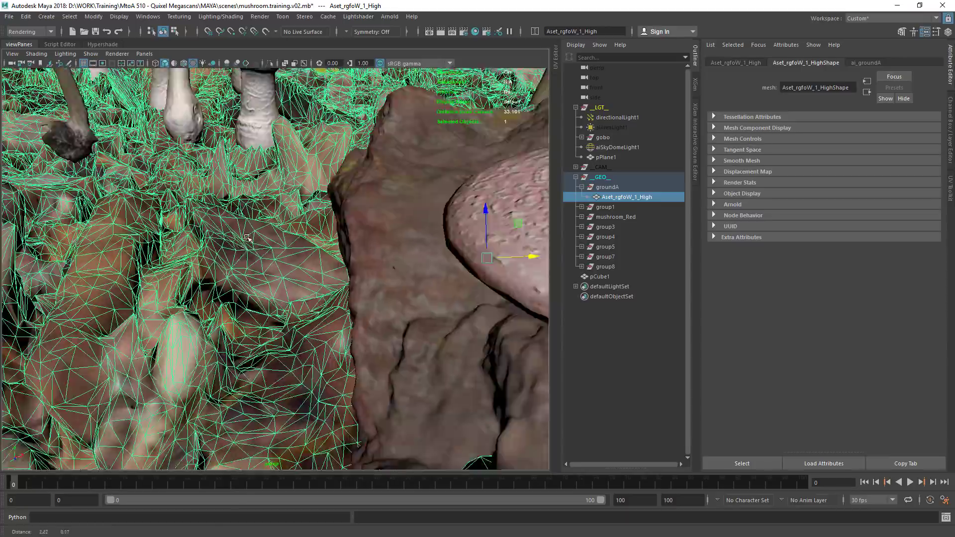
alt+right_drag(100, 219, 143, 215)
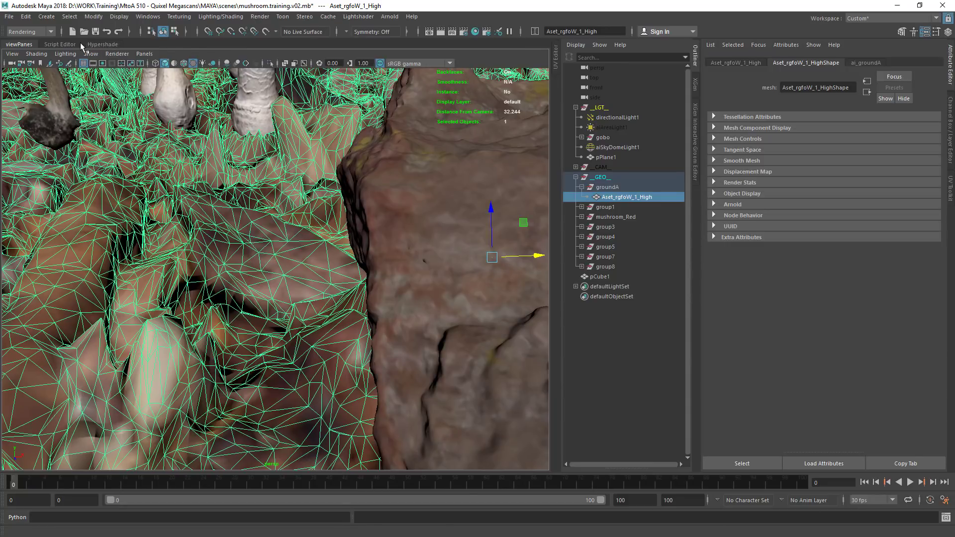
click(102, 44)
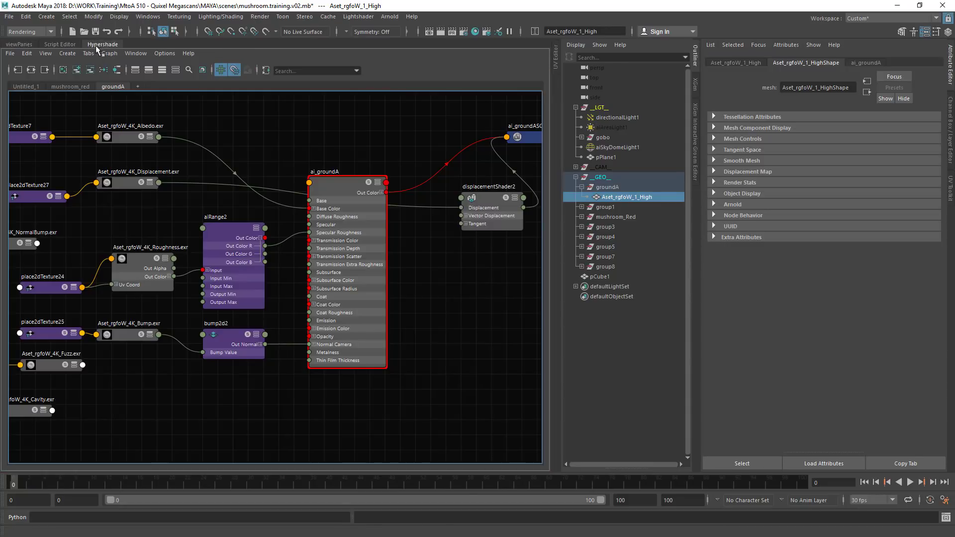
Step: In the mesh's Arnold Subdivision settings, set the Type to catclark and Iterations to 3
click(733, 205)
scroll(781, 157, down, 3)
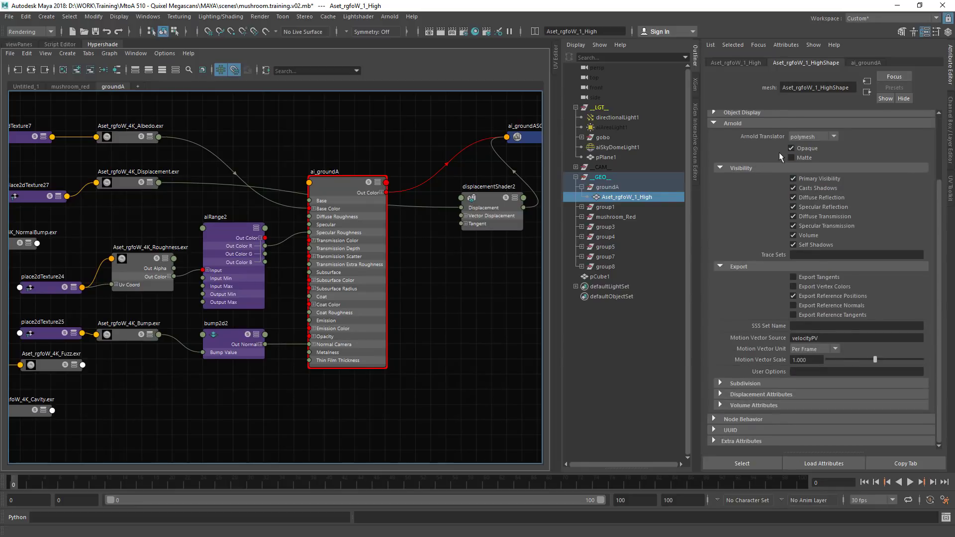
click(745, 384)
scroll(805, 298, down, 3)
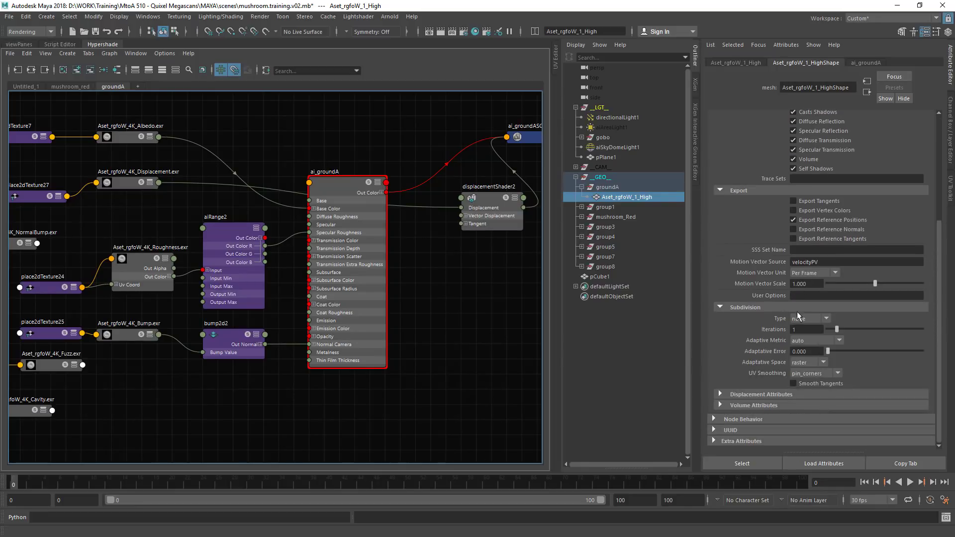
click(809, 319)
click(802, 330)
mouse_move(837, 329)
mouse_down()
mouse_move(866, 330)
mouse_move(853, 332)
mouse_up()
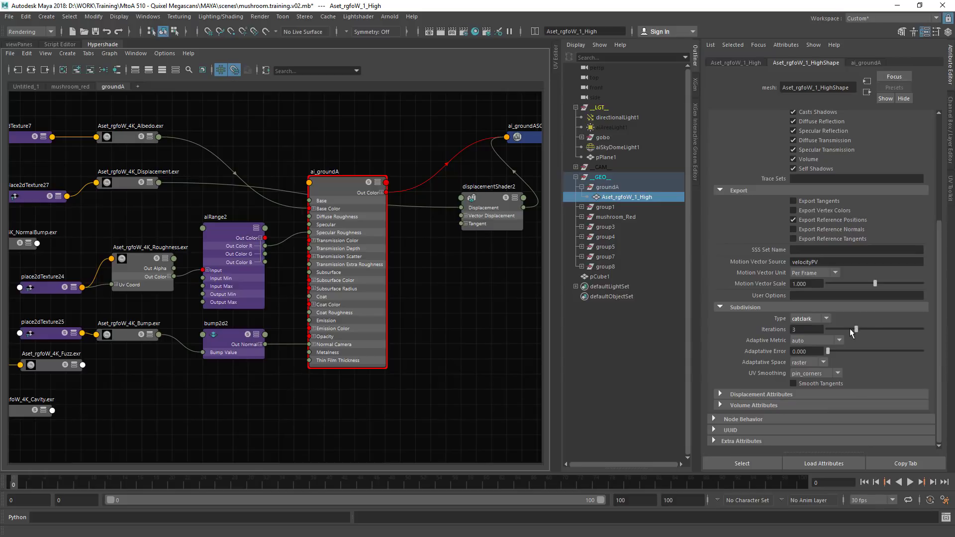
Step: Set the ground mesh's subdivision Adaptive Metric to edge_length and Adaptive Error to 0.05
click(811, 341)
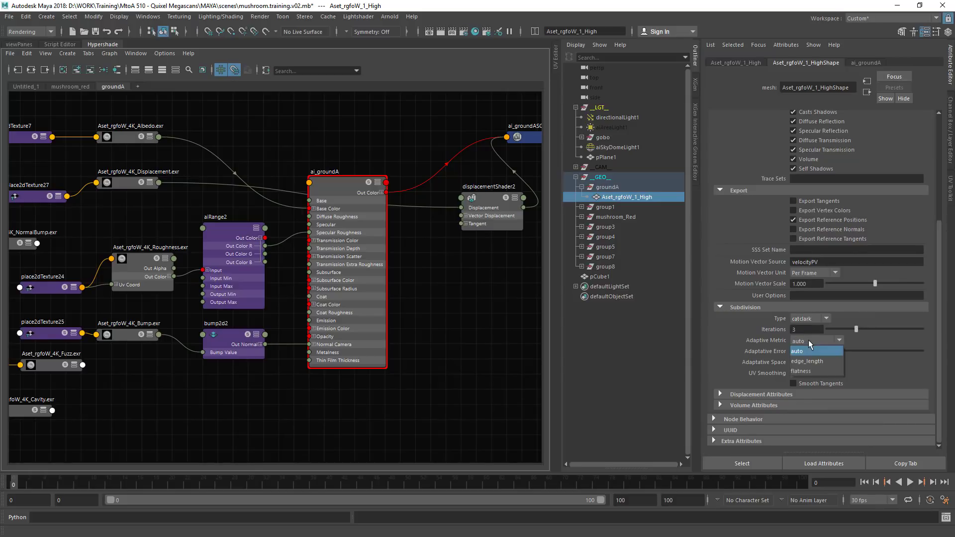
click(811, 362)
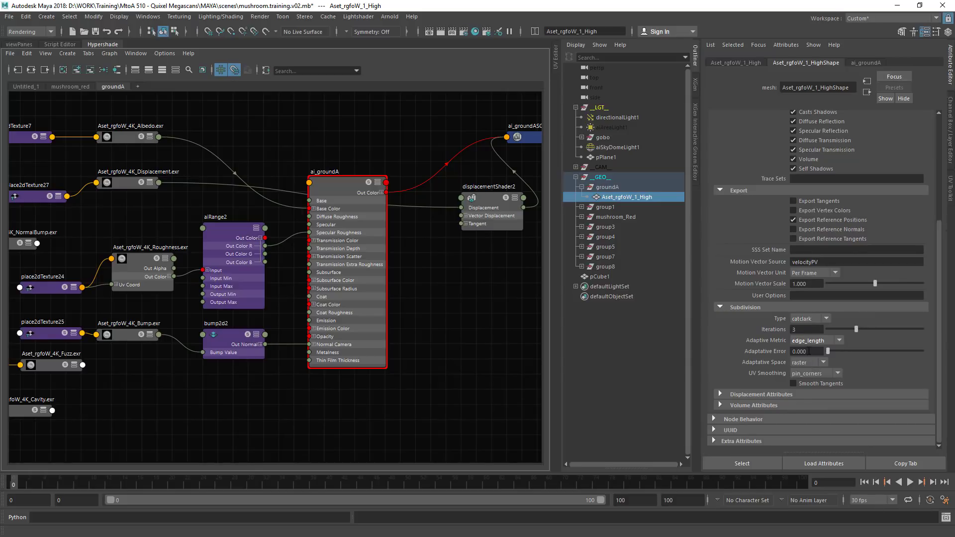
drag(801, 353, 805, 352)
click(425, 259)
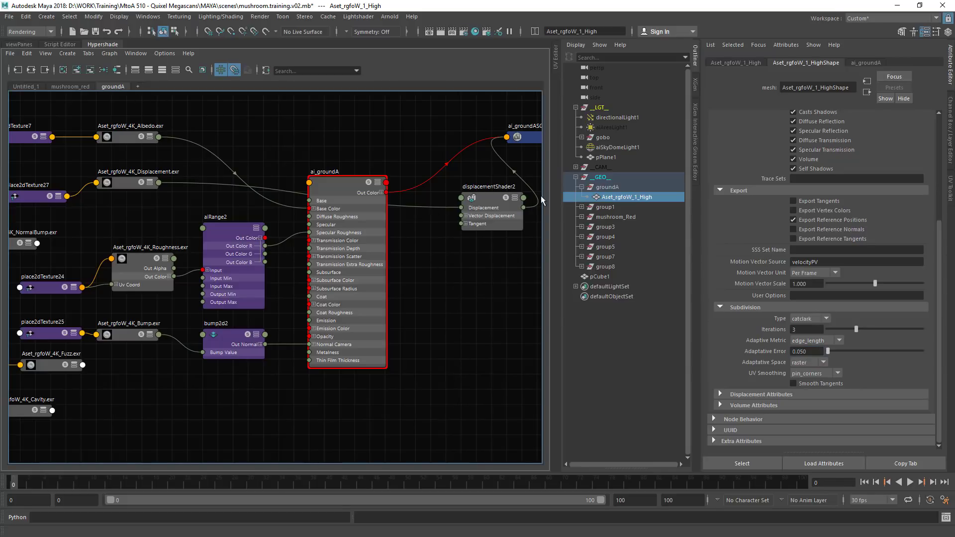
Step: Collapse the groundA group, frame group1 in the viewport and rename it to groundB
click(582, 187)
click(605, 197)
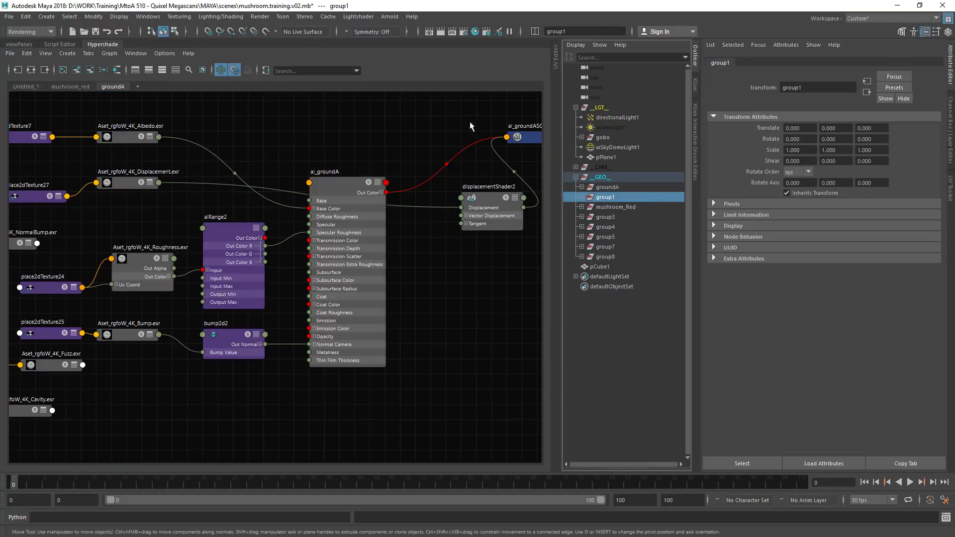
click(20, 44)
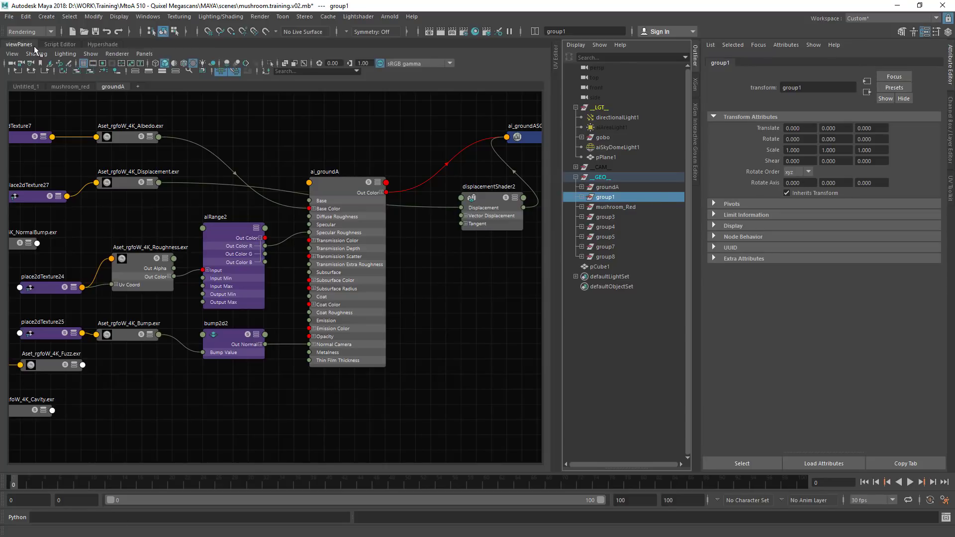
key(f)
scroll(301, 218, up, 3)
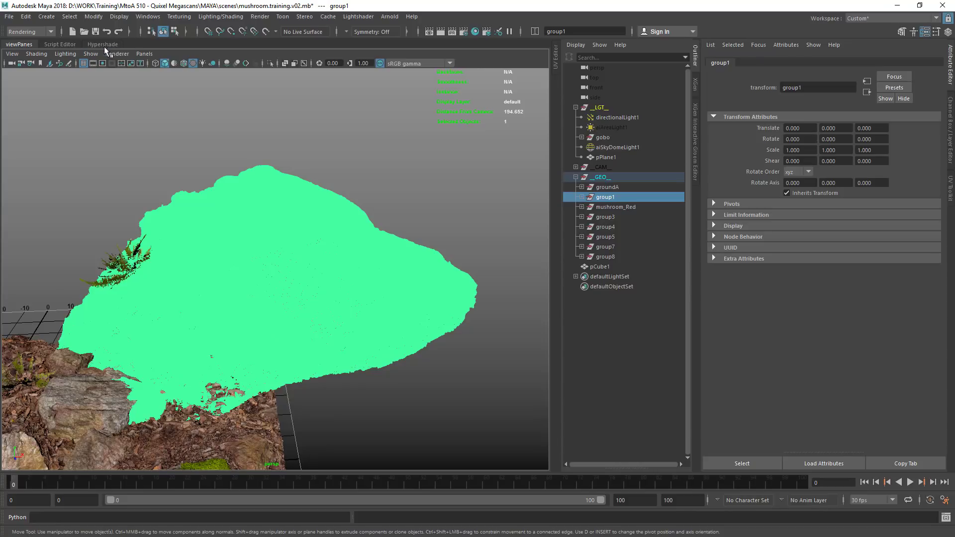
text(groundB)
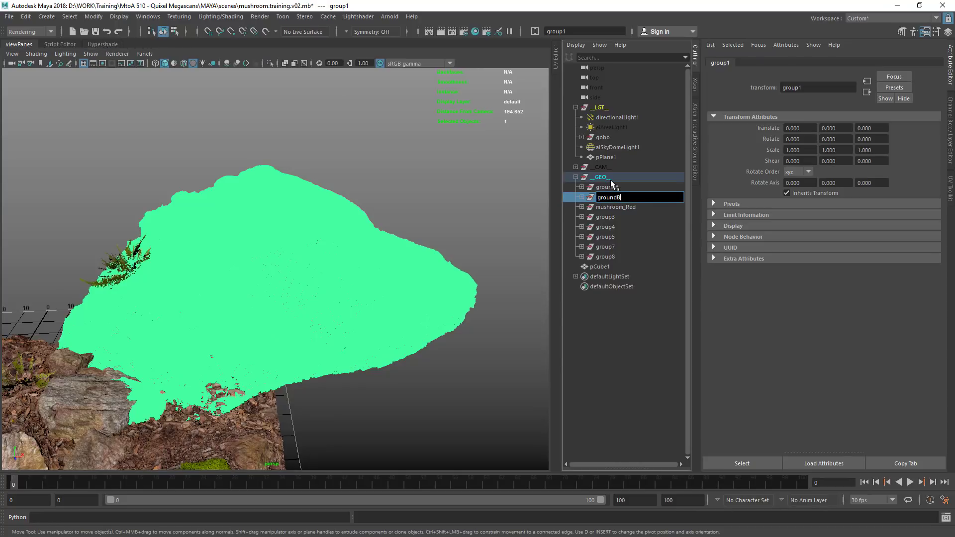
key(Return)
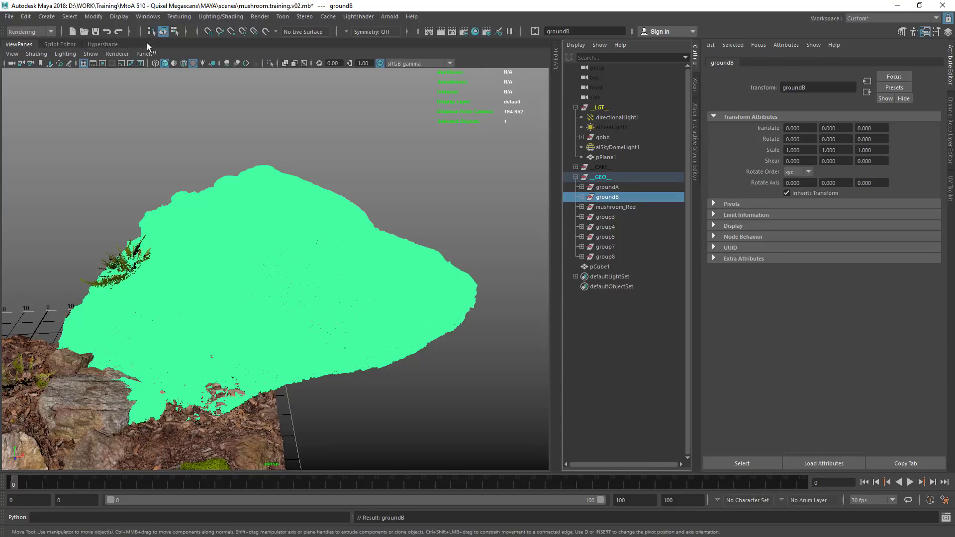
Step: In a new Hypershade graph tab, graph the material network of the Aset_rock_granite_M_rgvwD_1_High mesh inside groundB
click(106, 45)
click(138, 86)
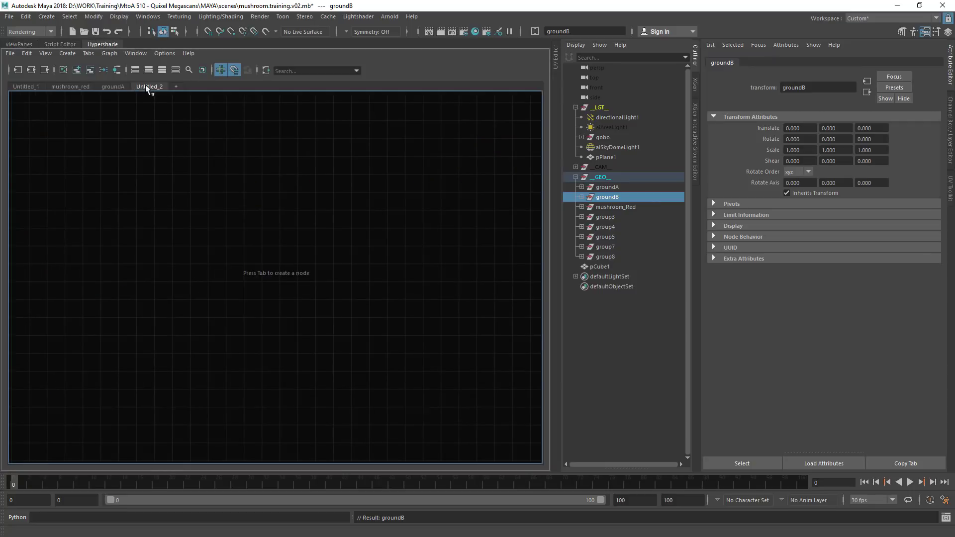
click(582, 197)
click(596, 206)
alt+middle_drag(207, 247, 203, 224)
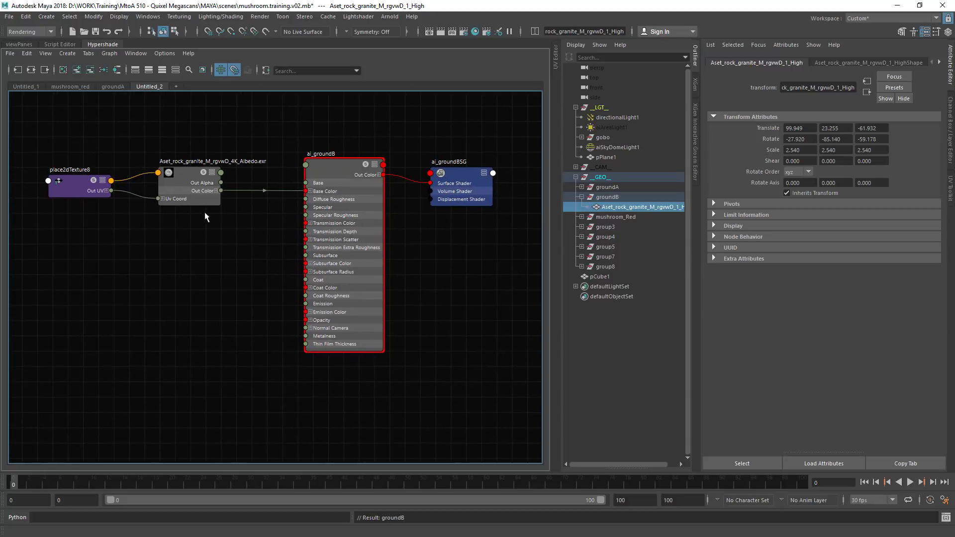
alt+middle_drag(267, 176, 269, 153)
Step: Import the Bump, Cavity, Displacement, Fuzz, NormalBump and Roughness EXR maps from the Rock_Granite_rgvwD_4K_3d_ms folder into the node graph
key(alt+Tab)
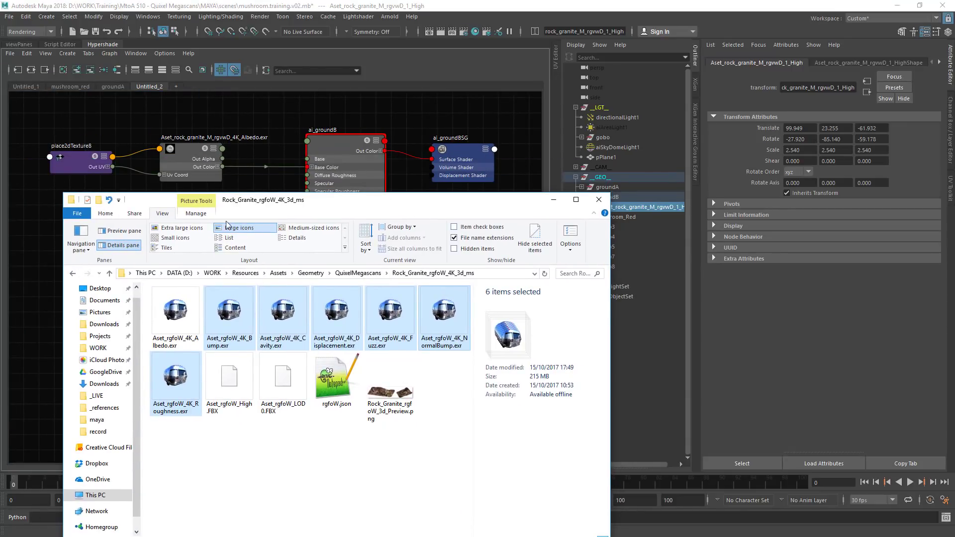
click(360, 277)
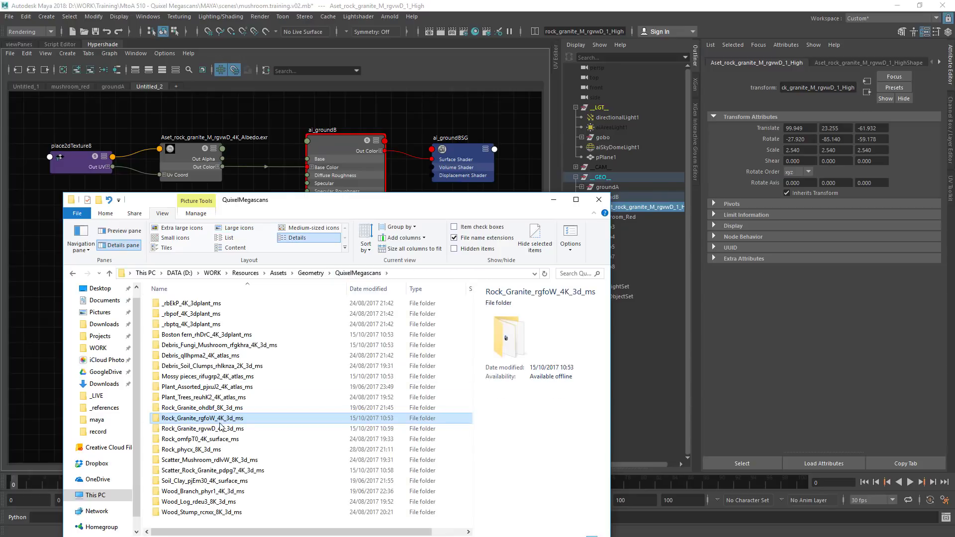
double_click(221, 429)
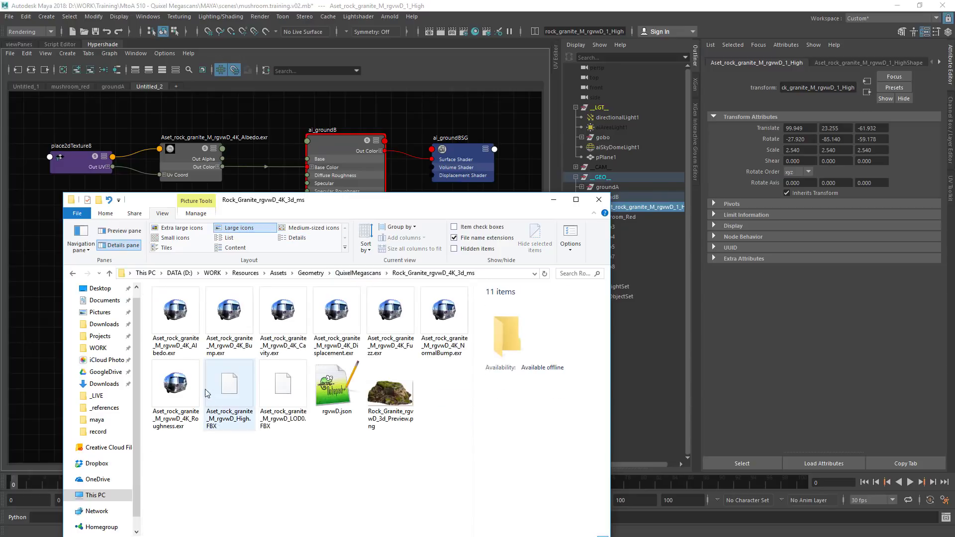
click(224, 321)
shift+click(444, 313)
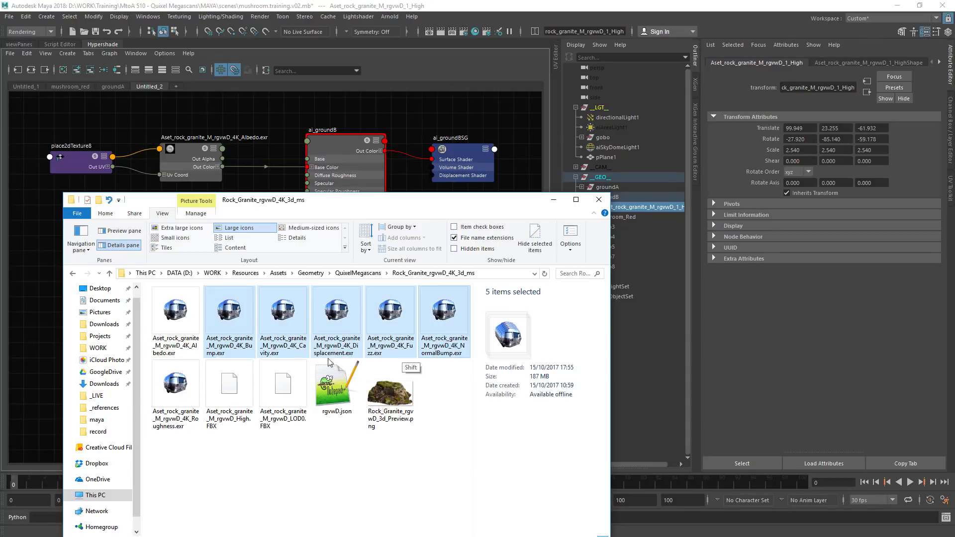
shift+click(175, 386)
drag(175, 386, 47, 333)
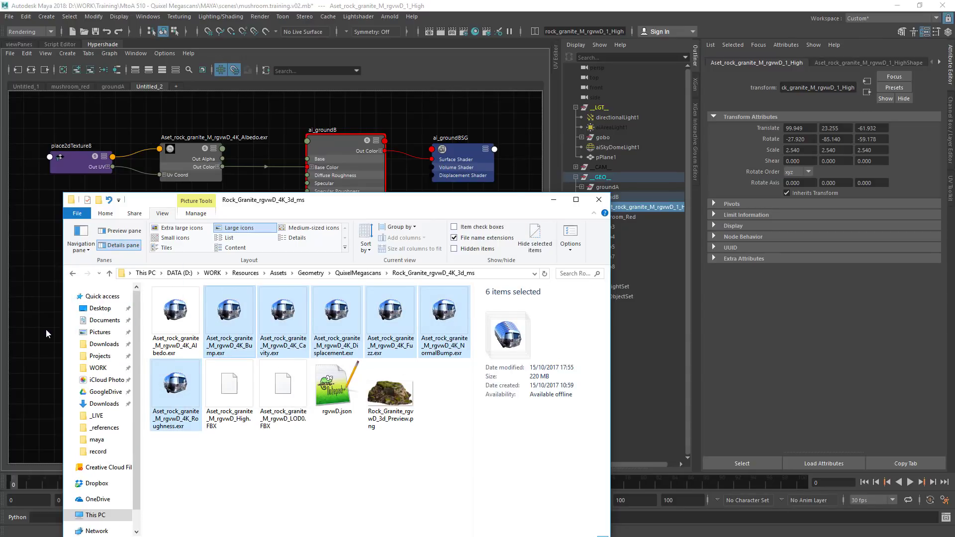
click(553, 200)
Step: Collapse all graph nodes, rearrange the graph and move ai_groundB with its shading group away from the texture nodes
click(211, 223)
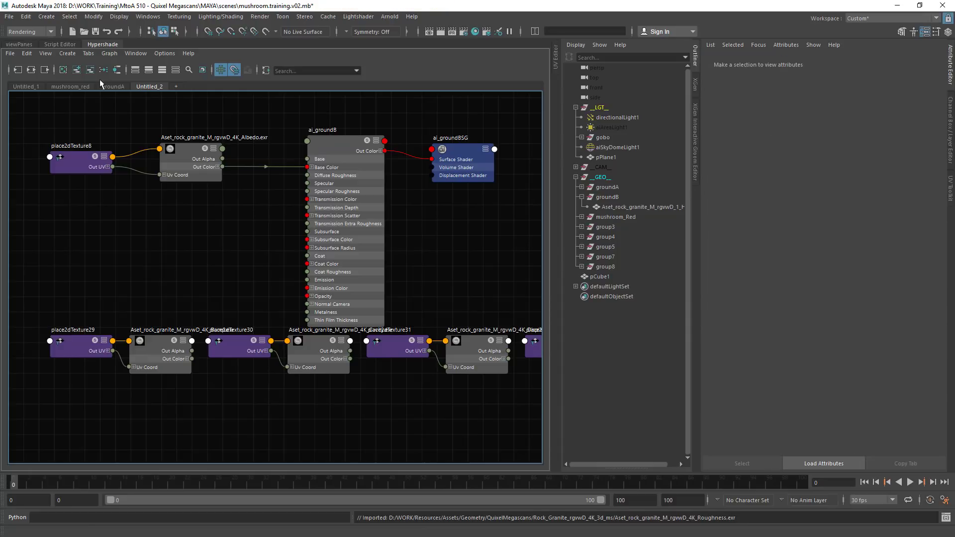
key(1)
click(102, 70)
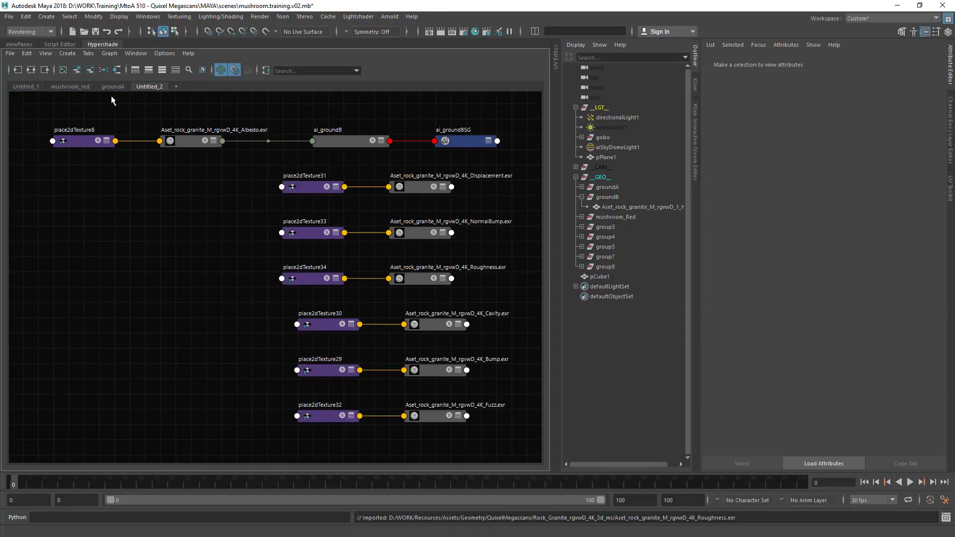
alt+middle_drag(168, 220, 122, 221)
drag(426, 125, 276, 155)
drag(352, 143, 582, 144)
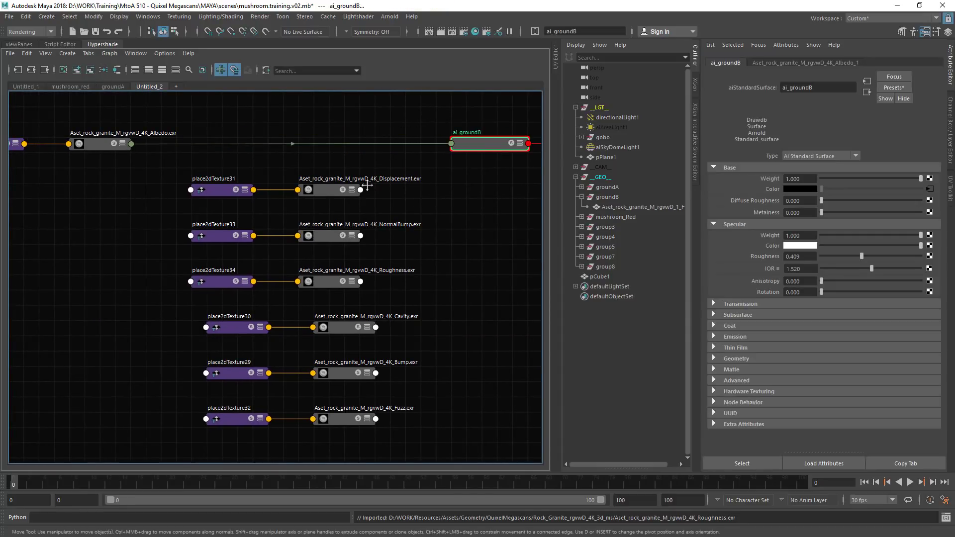
Step: Create a displacementShader node beside the textures and delete the extra shading group that comes with it
alt+middle_drag(363, 187, 275, 188)
click(386, 217)
key(Tab)
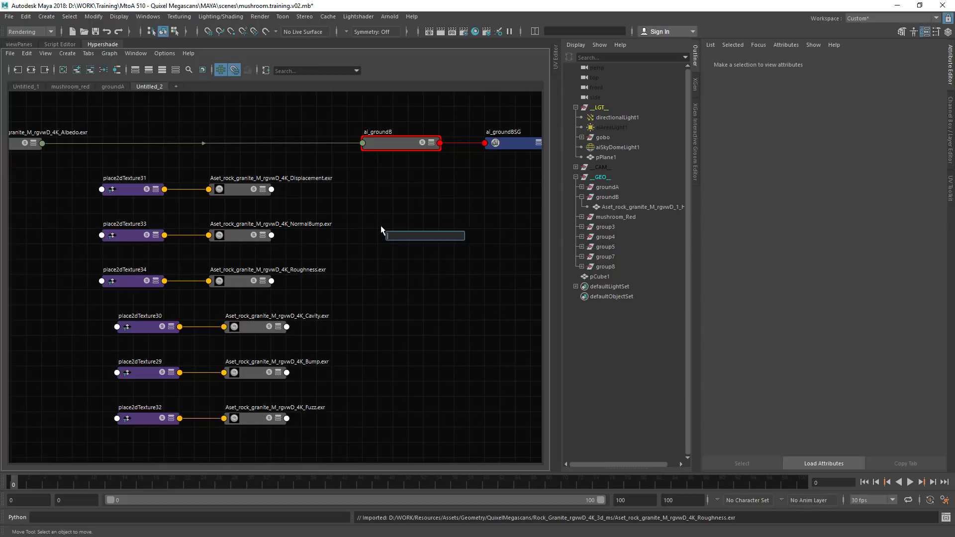
text(disp)
key(Return)
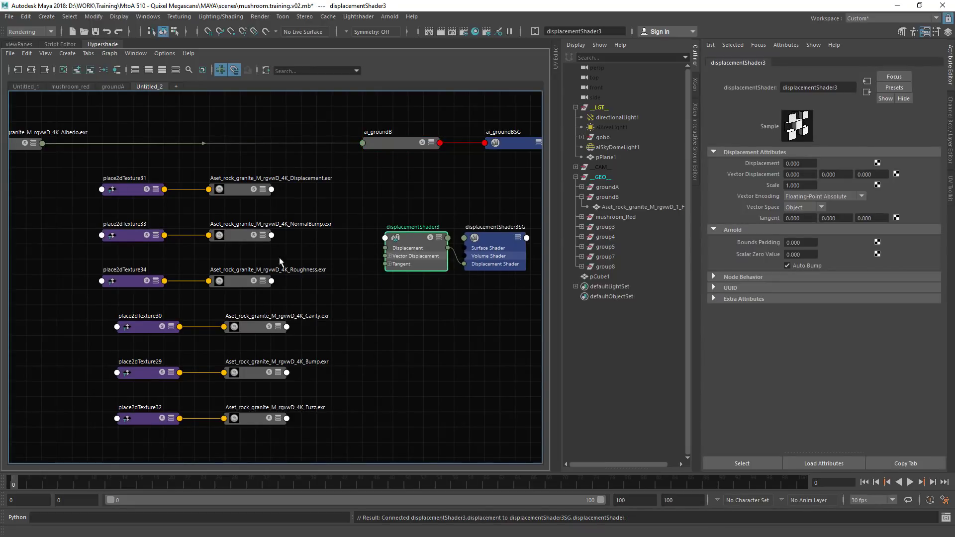
alt+middle_drag(354, 246, 300, 252)
click(450, 263)
key(Delete)
Step: Position the displacement shader under ai_groundB and connect it to the displacement input of the ai_groundBSG shading group
drag(437, 149, 490, 143)
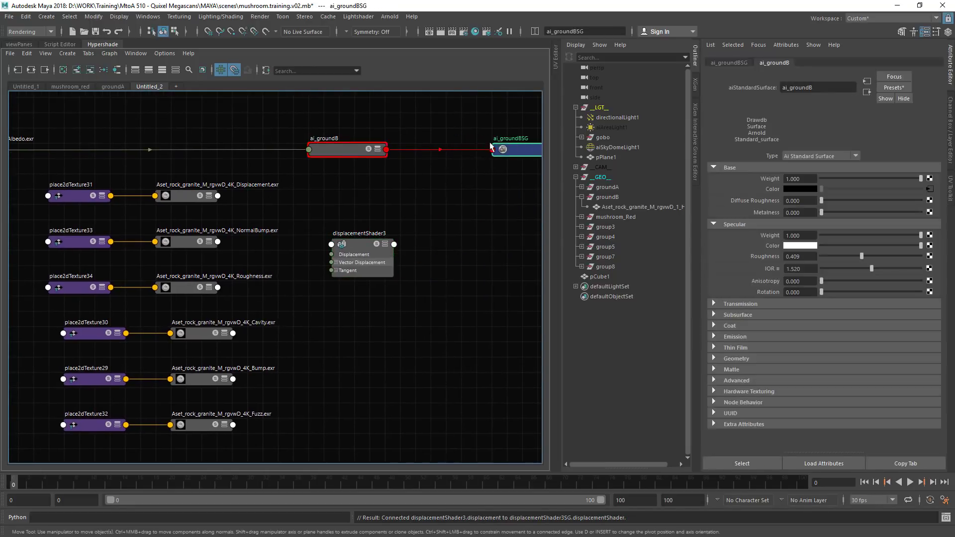
alt+middle_drag(367, 174, 317, 176)
drag(290, 265, 282, 231)
click(460, 152)
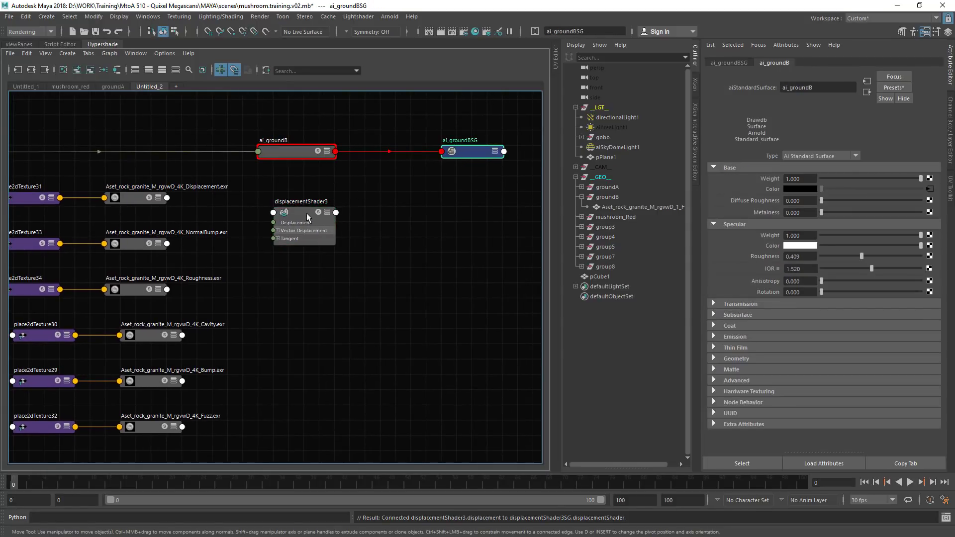
click(729, 63)
middle_drag(297, 219, 795, 187)
Step: Connect the Displacement texture's Out Color R to the displacement shader's Displacement input, collapse the texture node and tidy both nodes
click(144, 196)
click(144, 197)
click(144, 197)
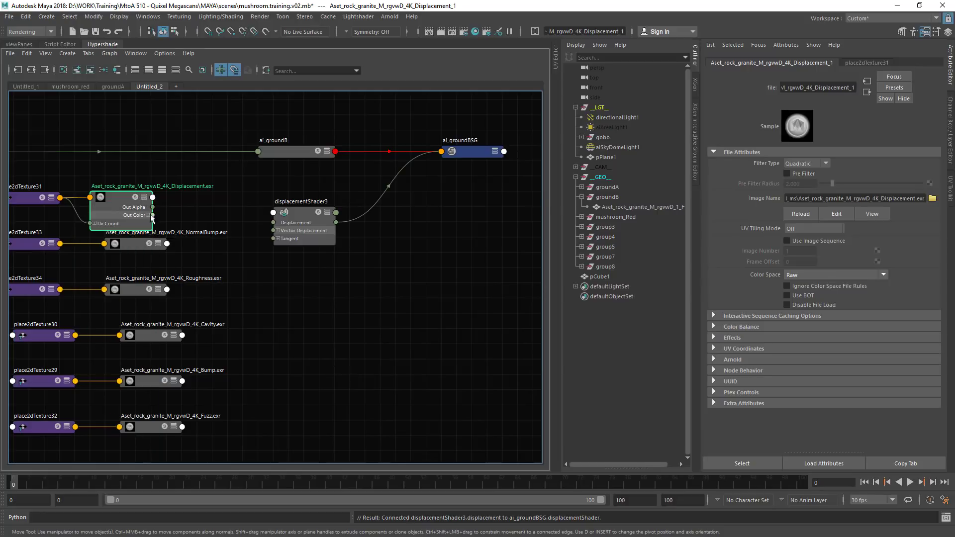
click(149, 215)
drag(152, 224, 273, 223)
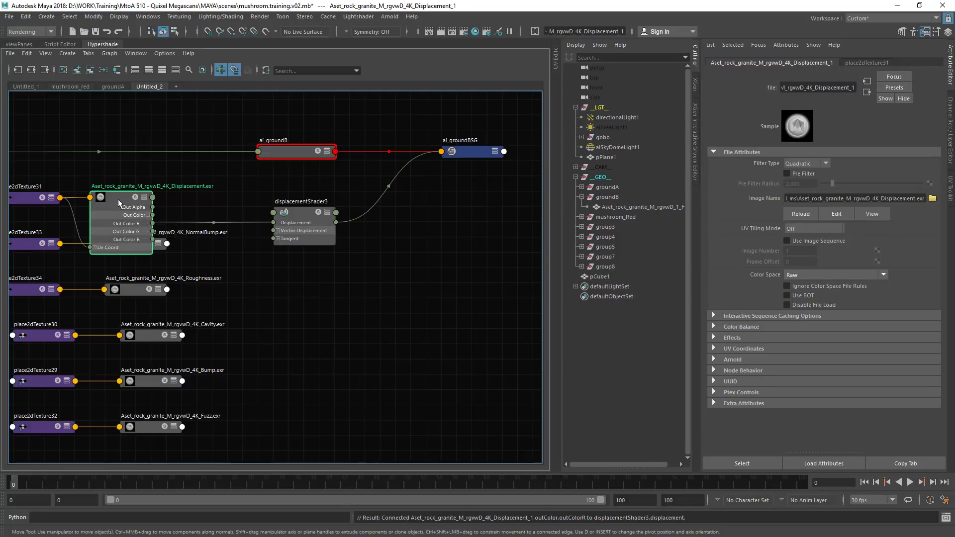
key(1)
drag(120, 199, 120, 185)
drag(322, 233, 309, 220)
Step: Set the displacement shader's Scale to 0.253 and its Arnold Scalar Zero Value to 0.5
click(799, 185)
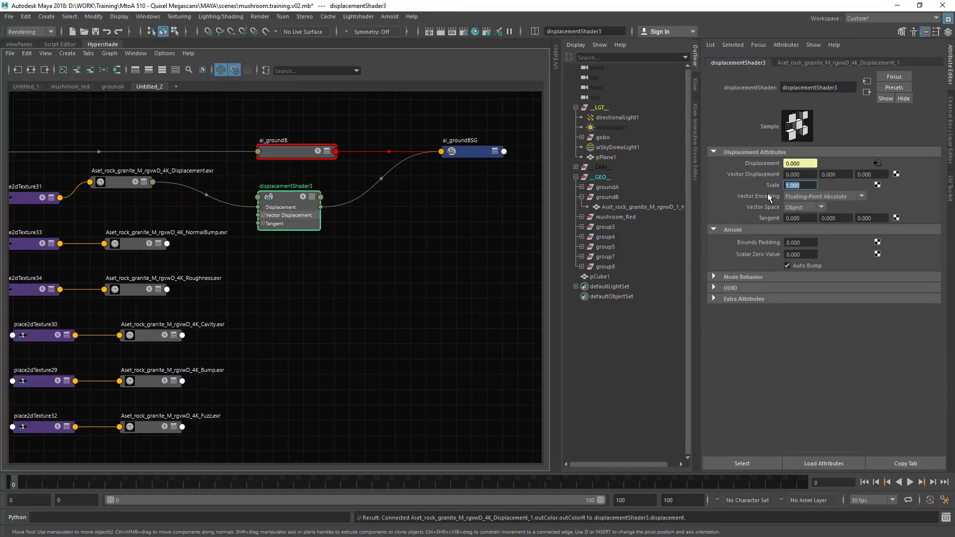
text(.253)
key(Return)
click(807, 242)
click(805, 255)
text(.4)
key(BackSpace)
text(5)
key(Return)
Step: Create a bump2d node and connect the Bump texture's Out Color R to its Bump Value
click(608, 208)
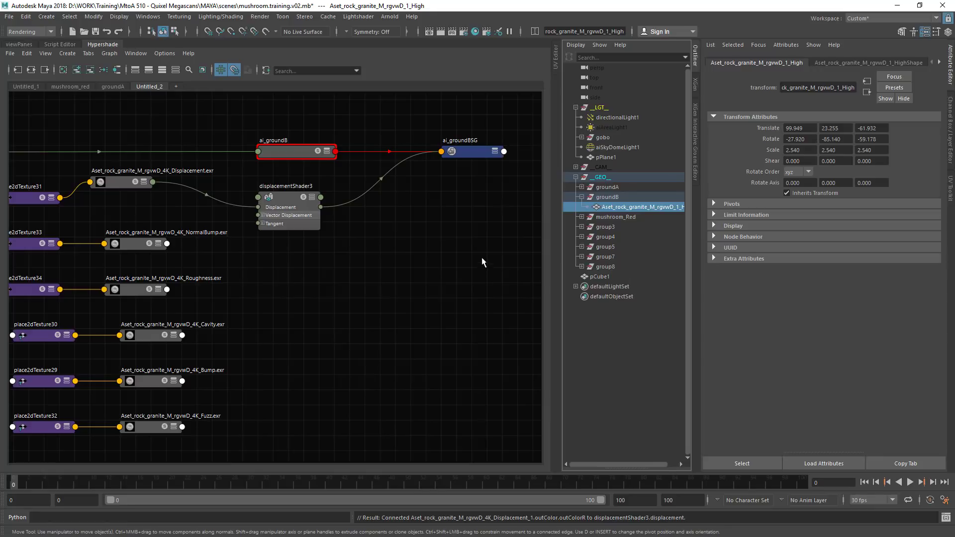
alt+middle_drag(232, 243, 323, 257)
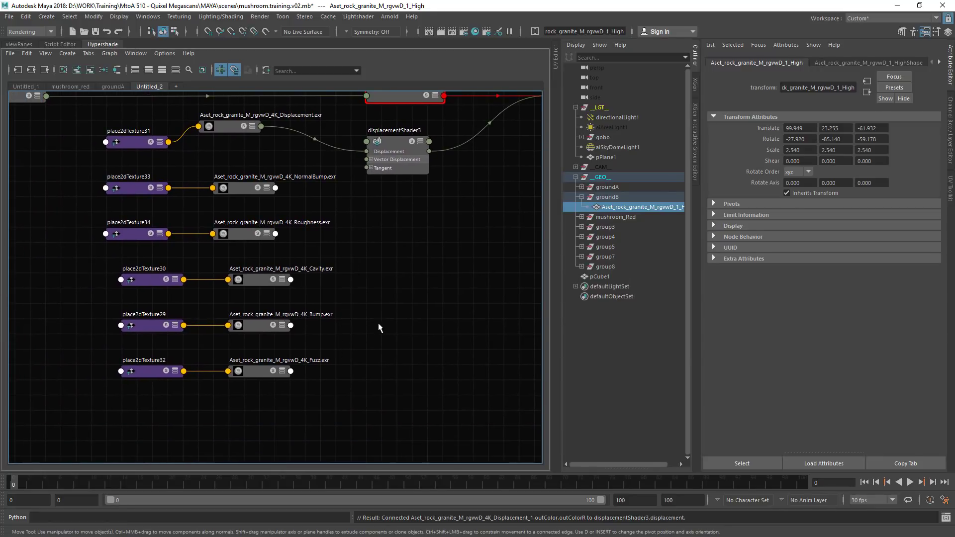
key(Tab)
text(bump)
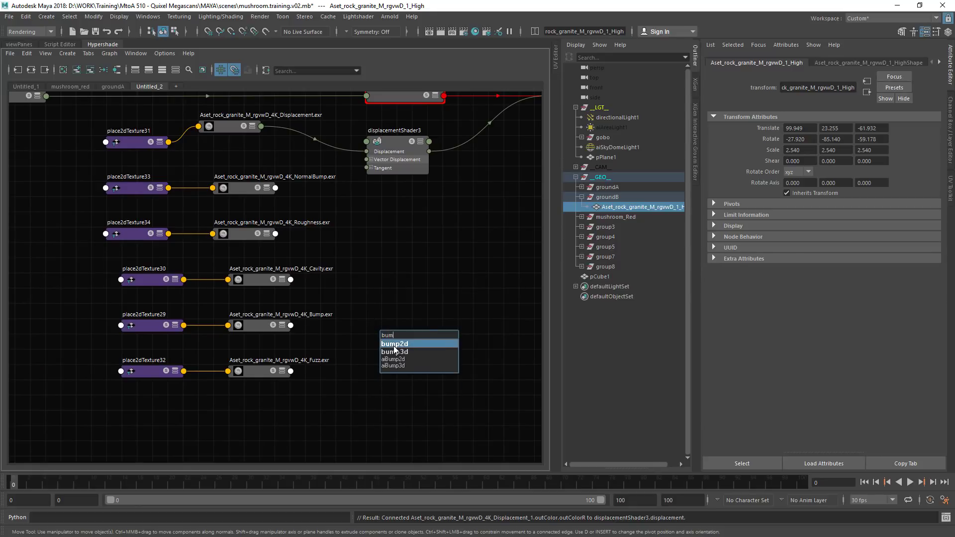
click(400, 343)
drag(280, 325, 368, 343)
key(3)
key(4)
click(272, 343)
Step: Expand the ai_groundB material and connect the bump2d node's Out Normal to its Normal Camera input
alt+middle_drag(337, 332, 260, 367)
shift+click(316, 129)
drag(324, 131, 400, 132)
key(3)
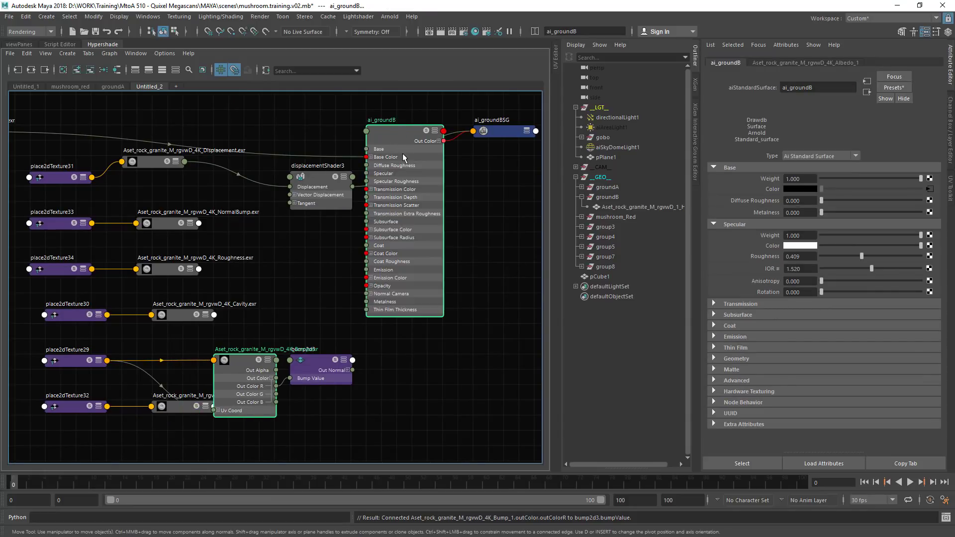
click(330, 324)
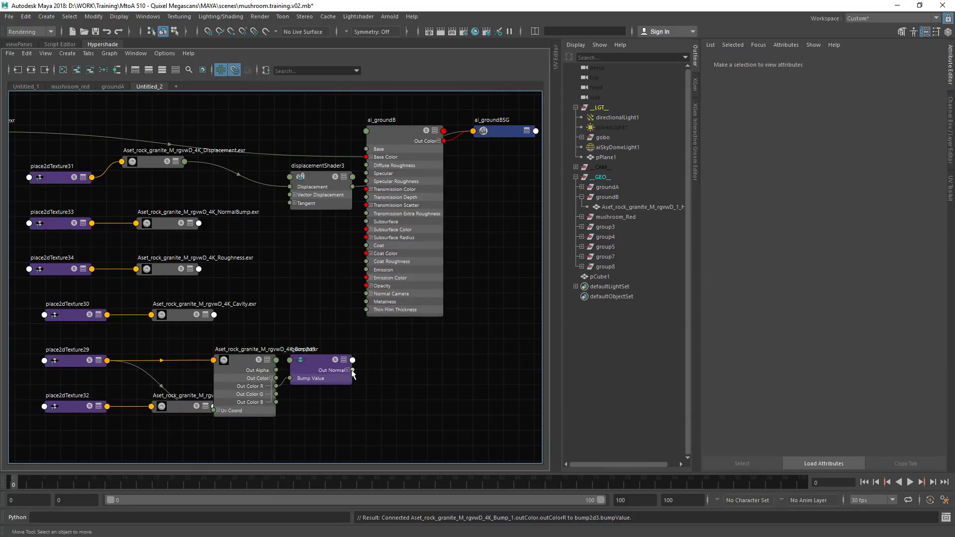
drag(353, 371, 361, 298)
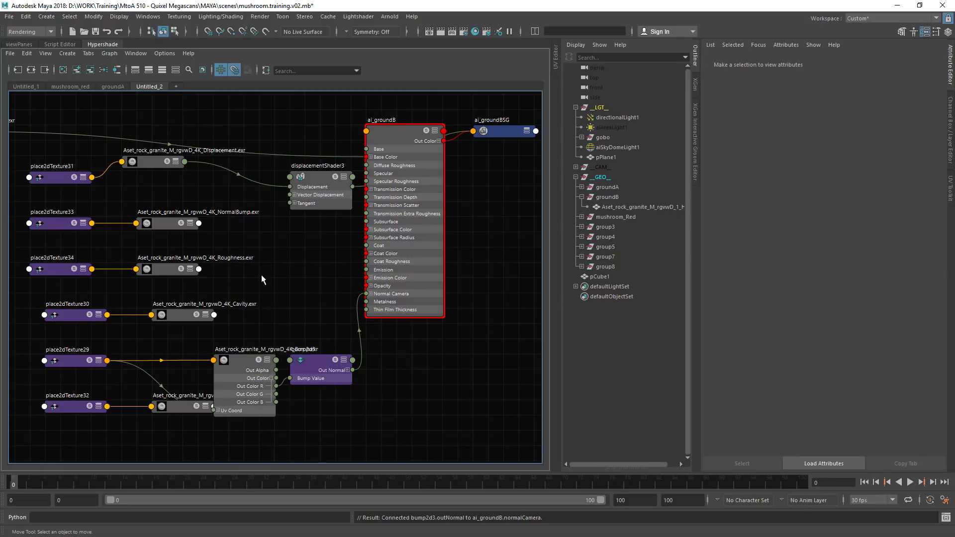
Step: Create an aiRange node and place it between the Roughness texture and the ai_groundB material
key(Tab)
text(aira)
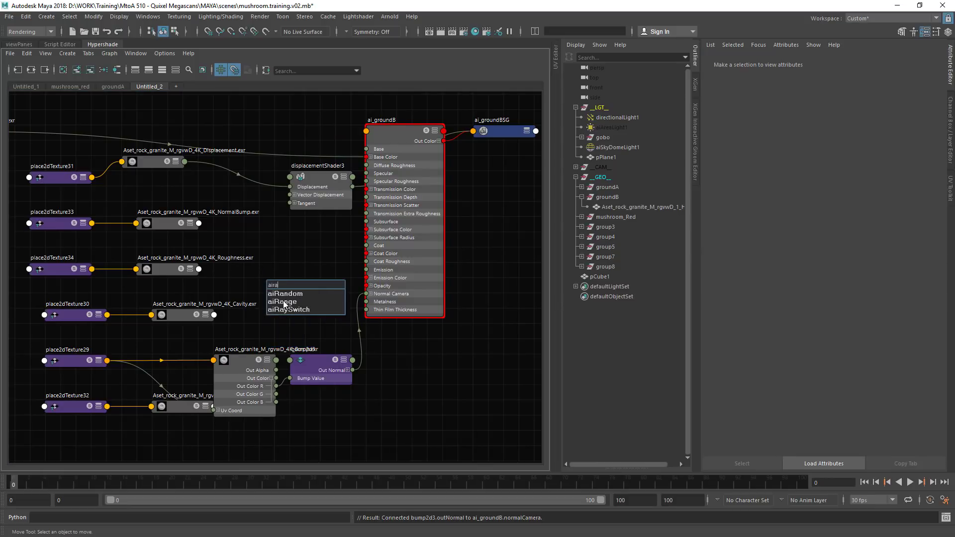
click(284, 303)
drag(290, 290, 282, 259)
right_click(191, 269)
click(203, 250)
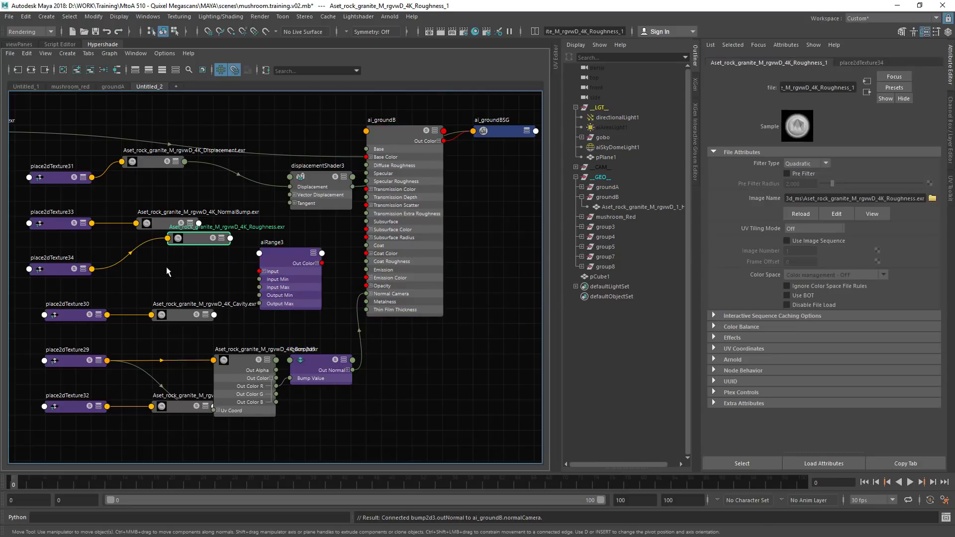
drag(195, 244, 185, 253)
Step: Expand the Roughness texture node and connect its Out Color to the aiRange Input
key(5)
key(3)
key(5)
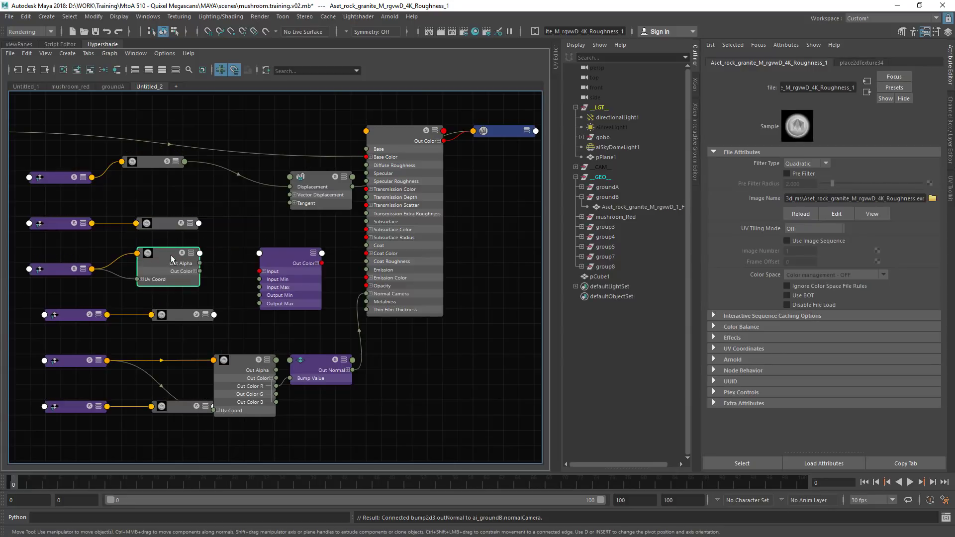
click(194, 272)
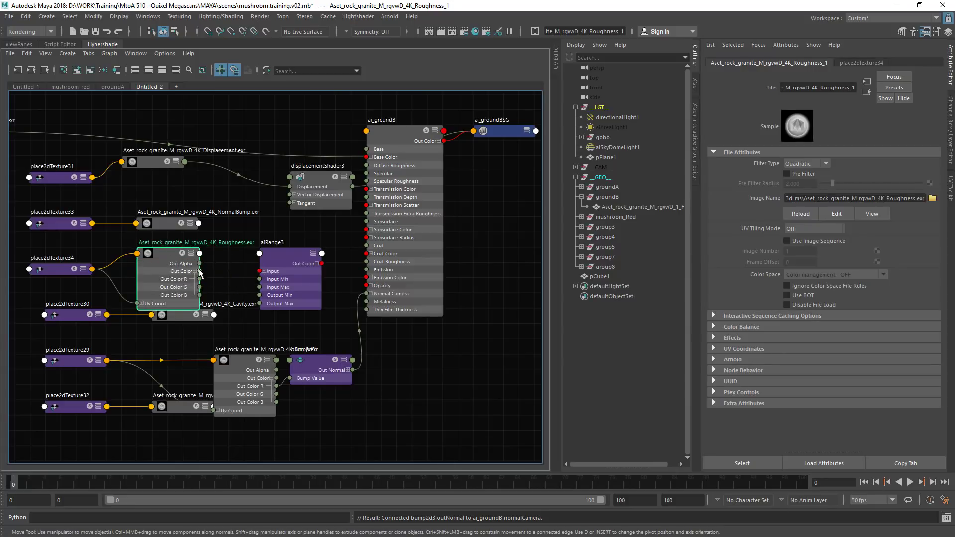
drag(199, 273, 260, 272)
Step: Connect the aiRange node's Out Color R to ai_groundB's Specular Roughness and collapse the aiRange node
click(316, 263)
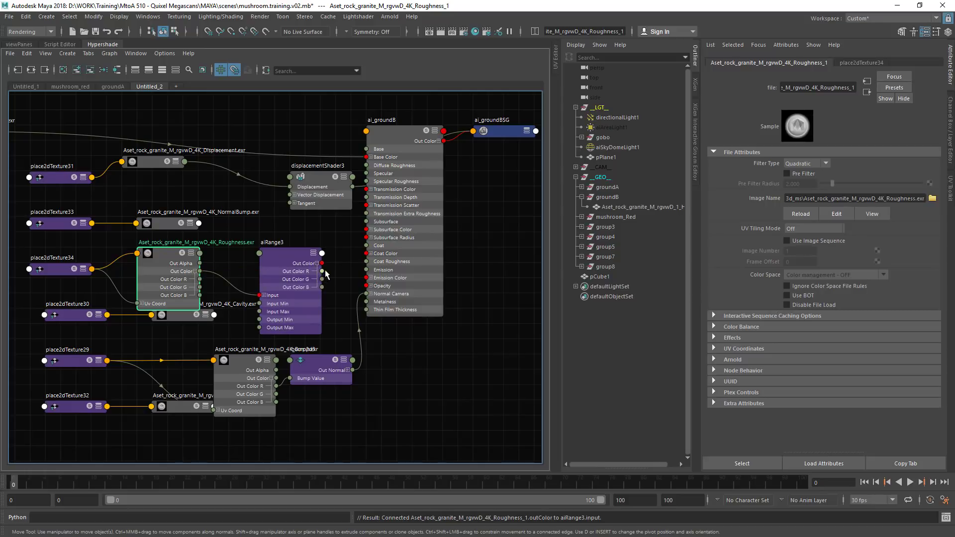
drag(323, 272, 378, 182)
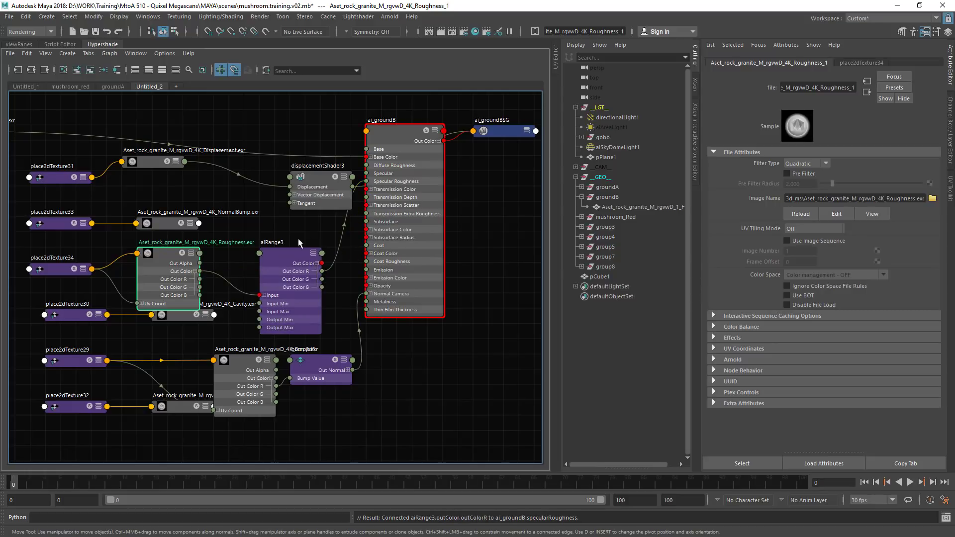
drag(276, 254, 273, 243)
key(1)
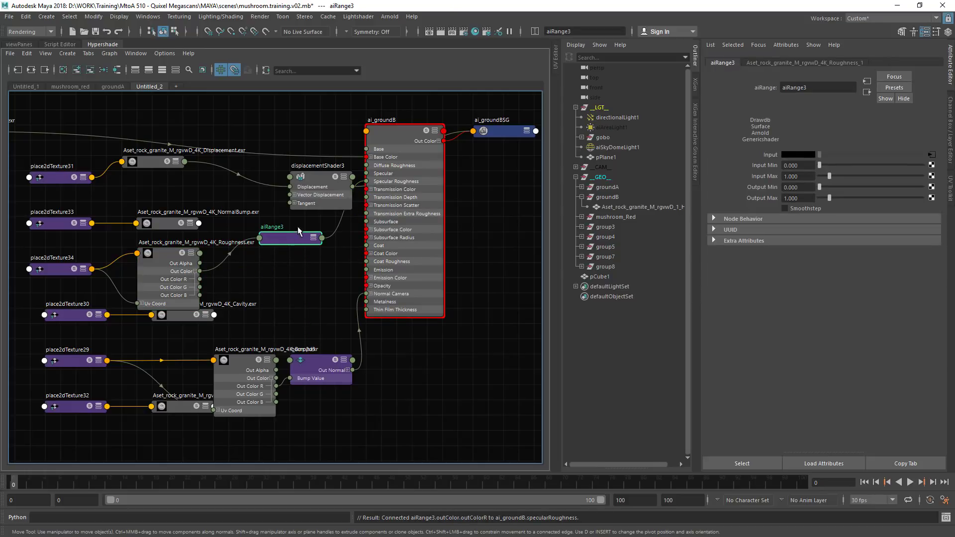
Step: Rename the current Hypershade graph tab to groundB and add a new empty graph tab
double_click(151, 86)
text(groundB)
key(Return)
click(292, 133)
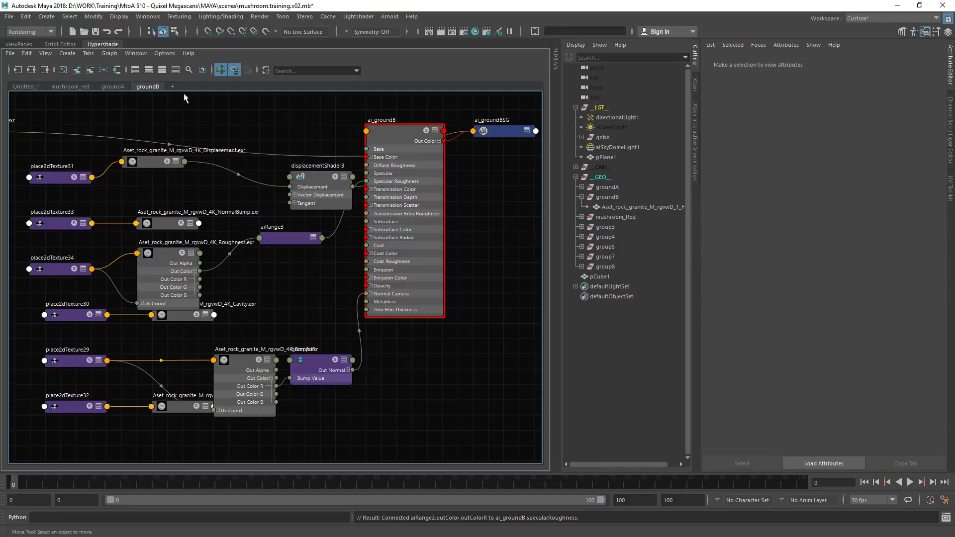
click(172, 87)
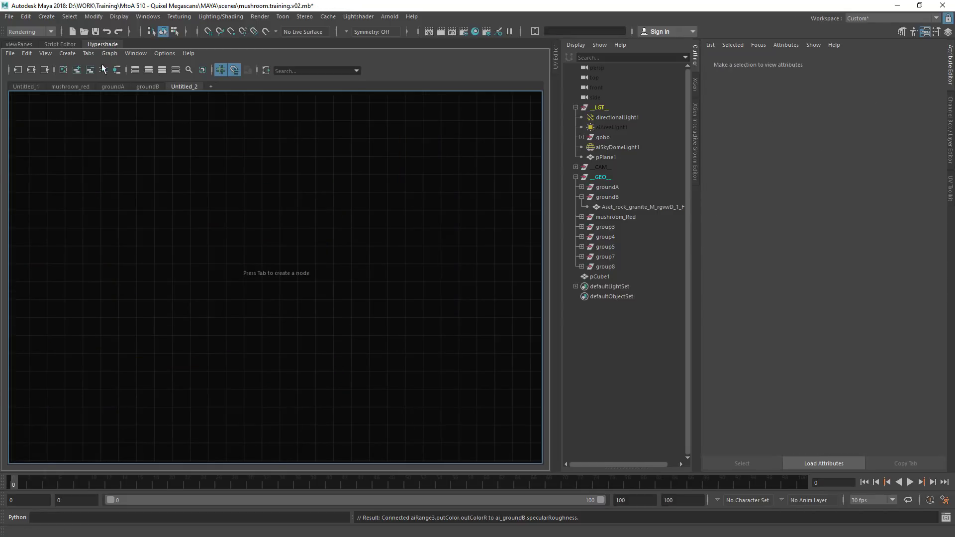
Step: Collapse the groundB group, select group3 and get a closer view of it in the viewport
click(582, 198)
click(605, 217)
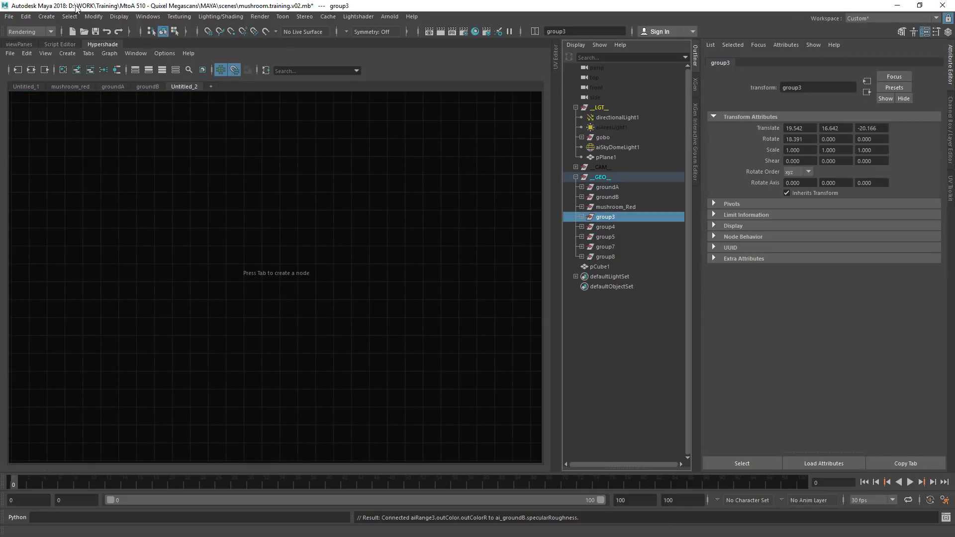
click(19, 44)
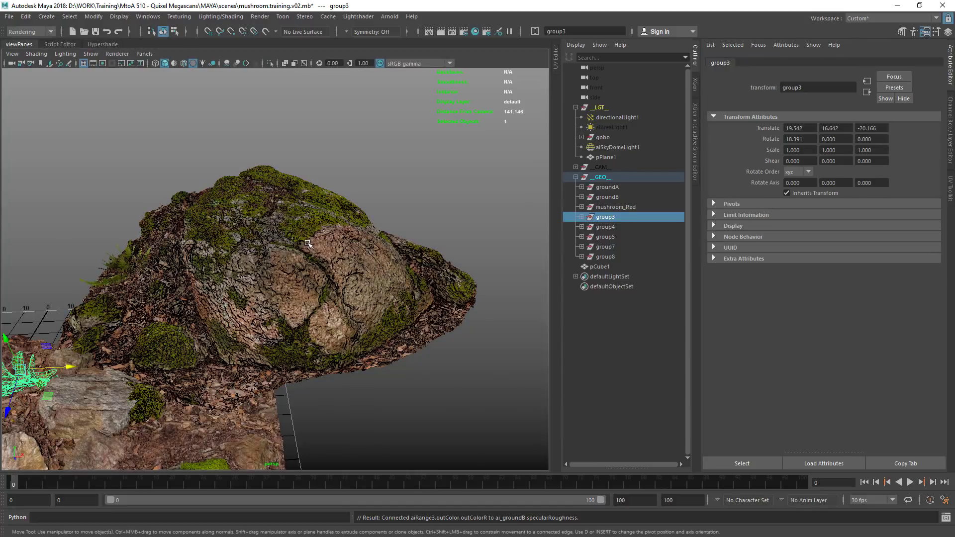
key(f)
alt+drag(309, 246, 365, 203)
scroll(364, 203, up, 6)
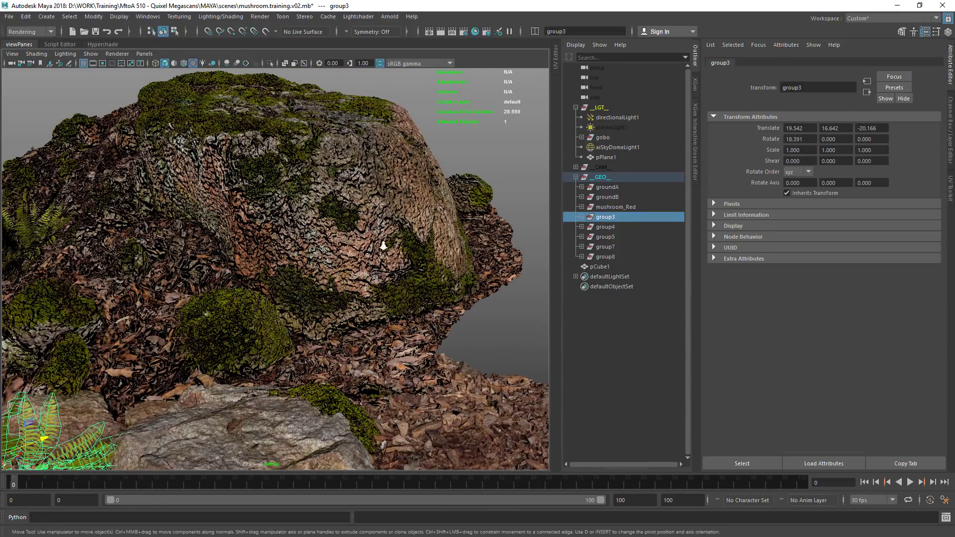
alt+right_drag(383, 246, 289, 259)
alt+middle_drag(224, 294, 244, 180)
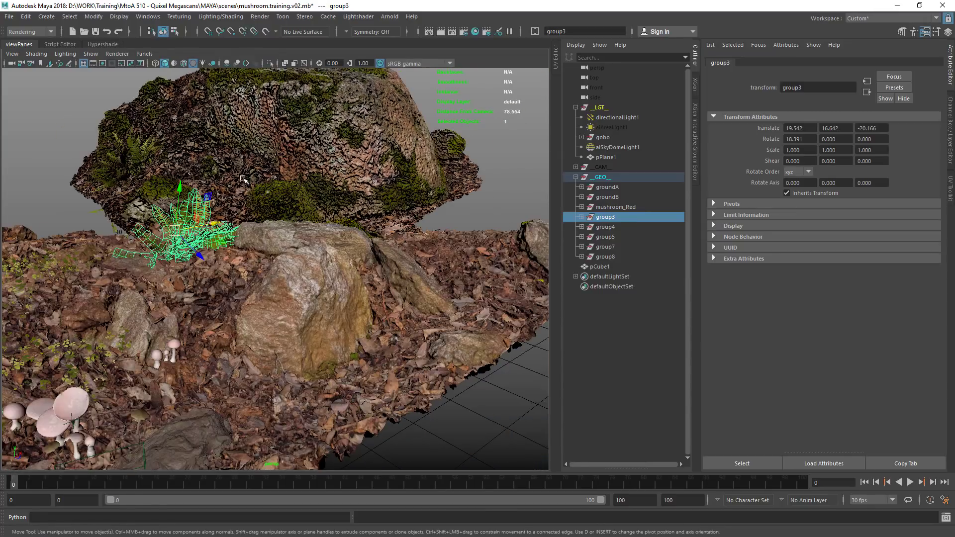
alt+drag(268, 162, 304, 185)
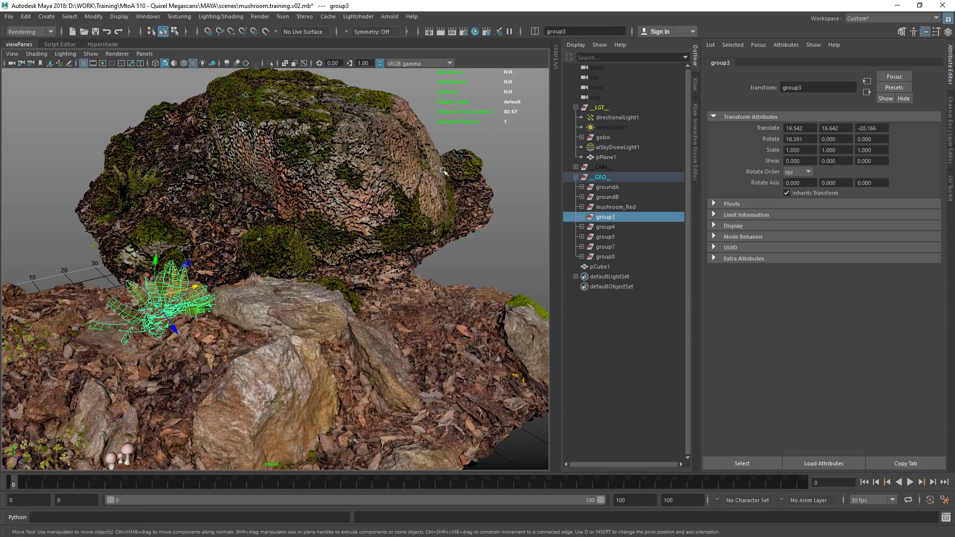
click(303, 199)
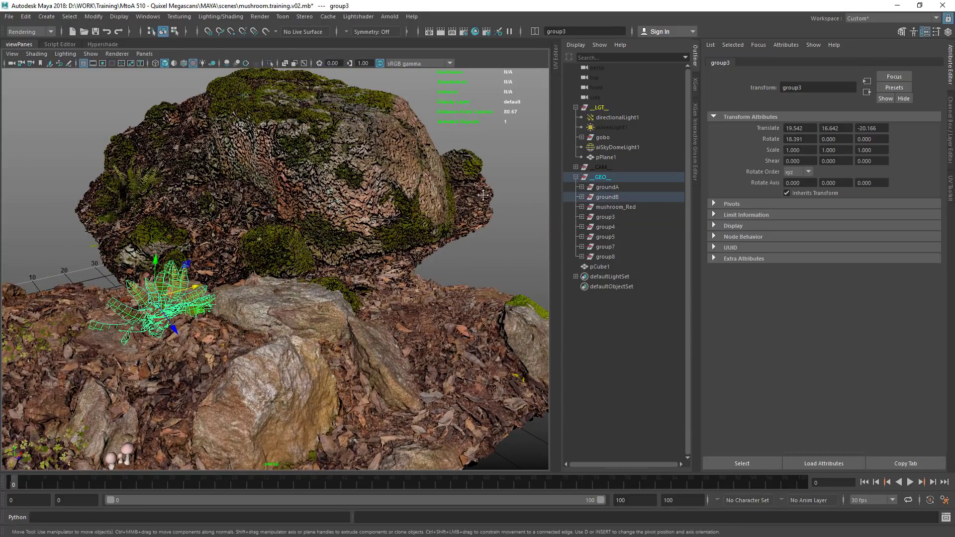
key(f)
key(w)
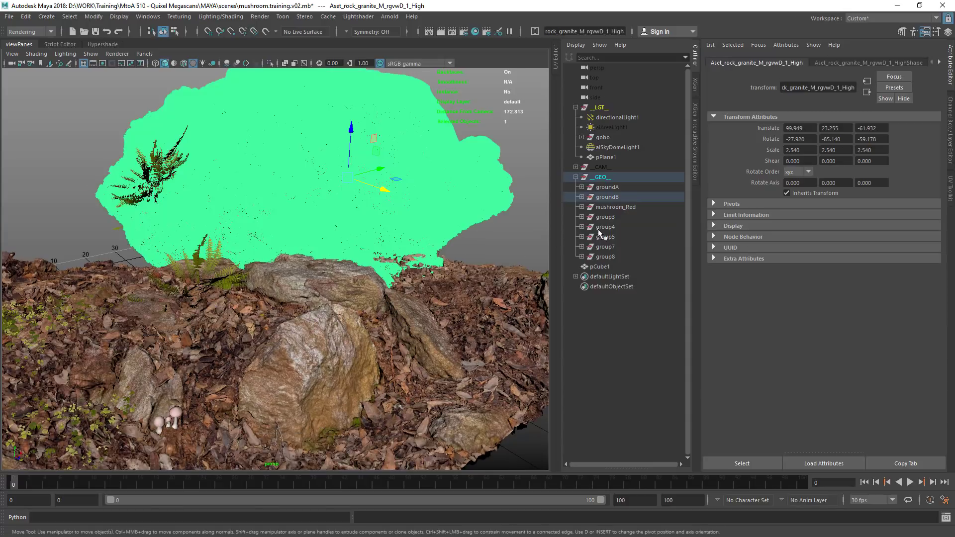
click(612, 219)
key([)
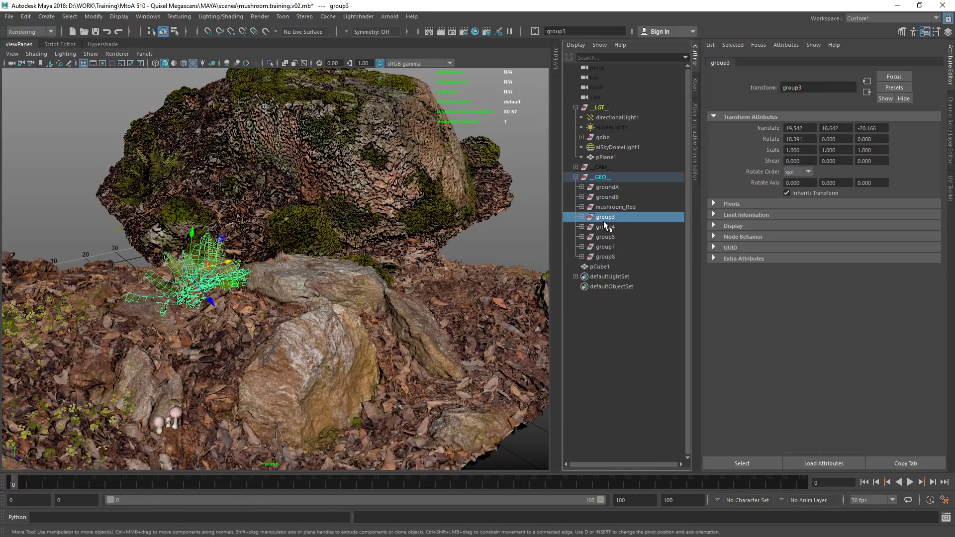
Step: Rename group3 as fern in the Outliner
double_click(604, 220)
text(fern)
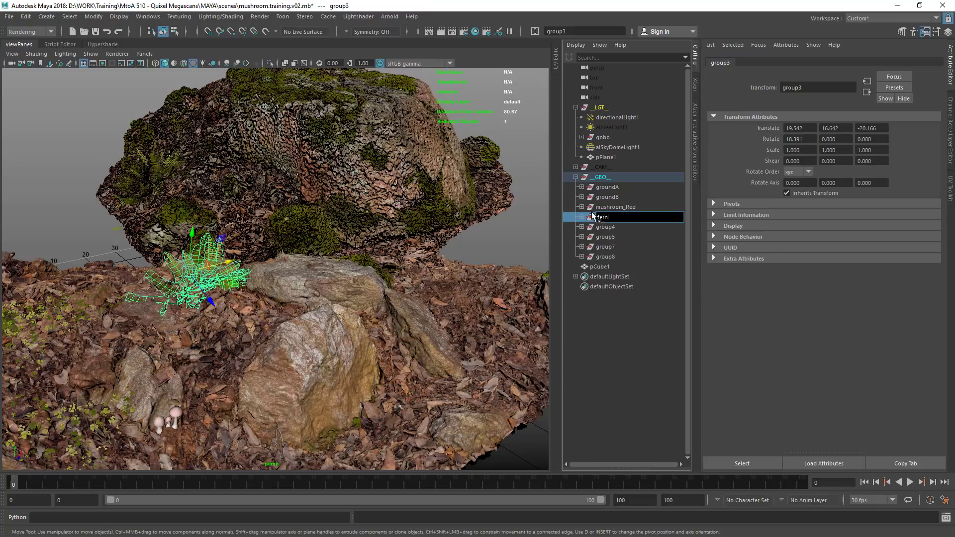
key(Return)
Step: Rename the empty Hypershade graph tab as fern
alt+drag(343, 271, 239, 282)
alt+middle_drag(239, 282, 456, 255)
alt+right_drag(164, 317, 247, 206)
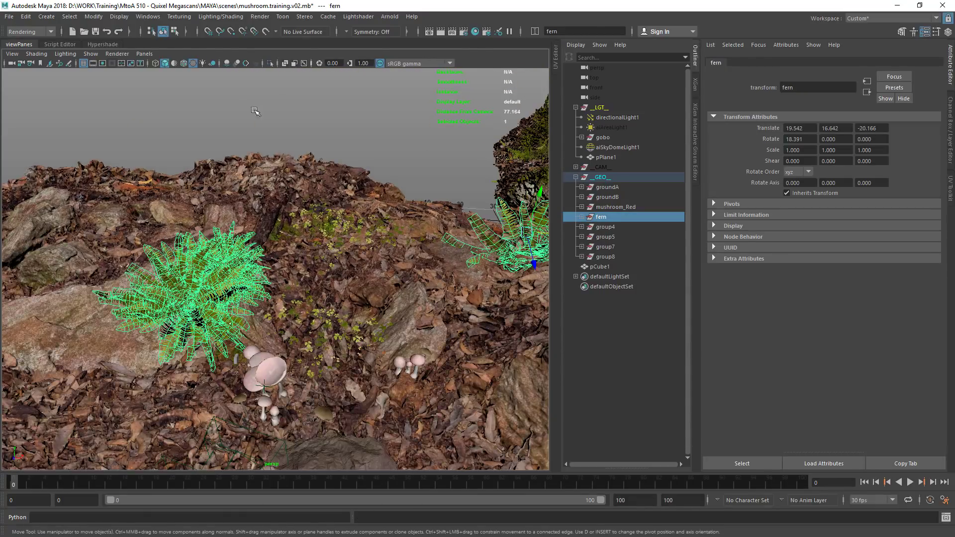
alt+middle_drag(234, 205, 266, 120)
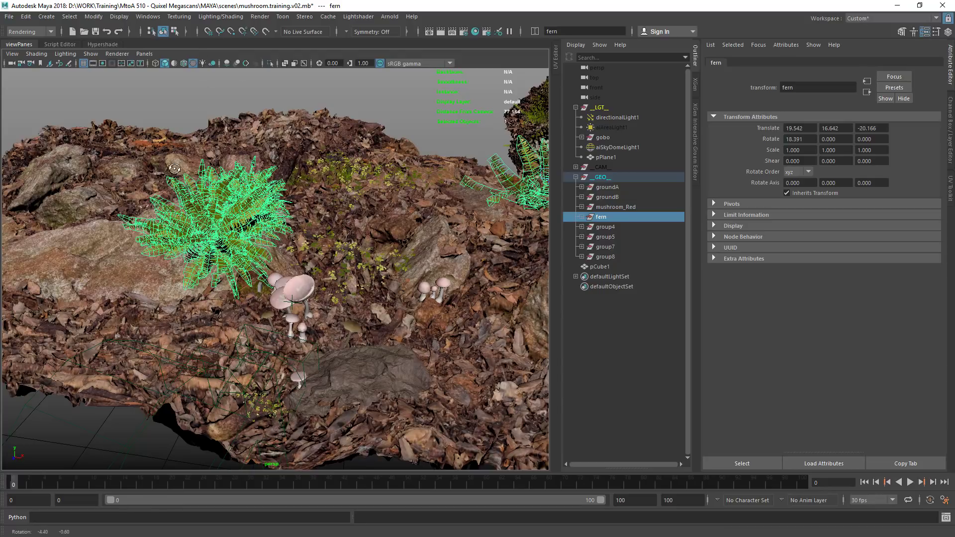
alt+drag(169, 162, 196, 142)
click(110, 44)
double_click(188, 86)
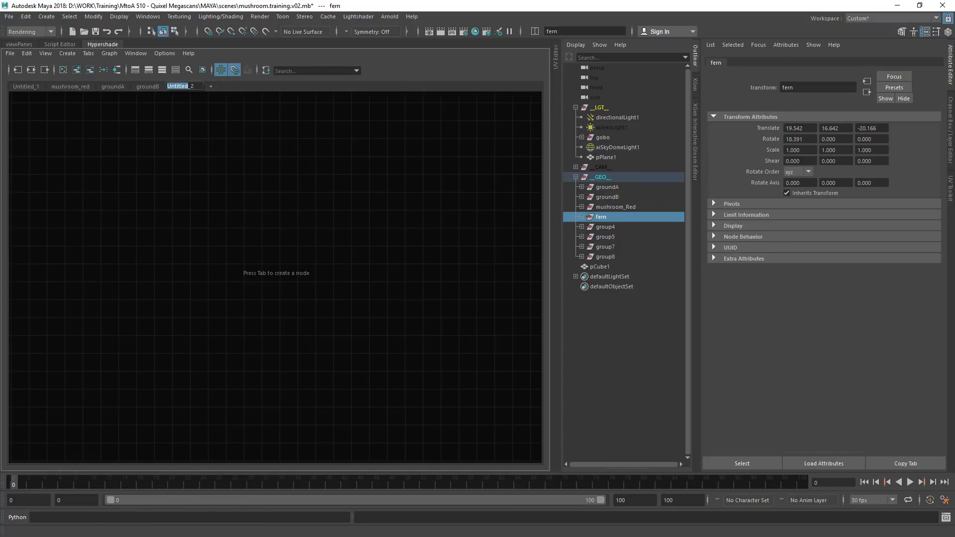
text(fern)
key(Return)
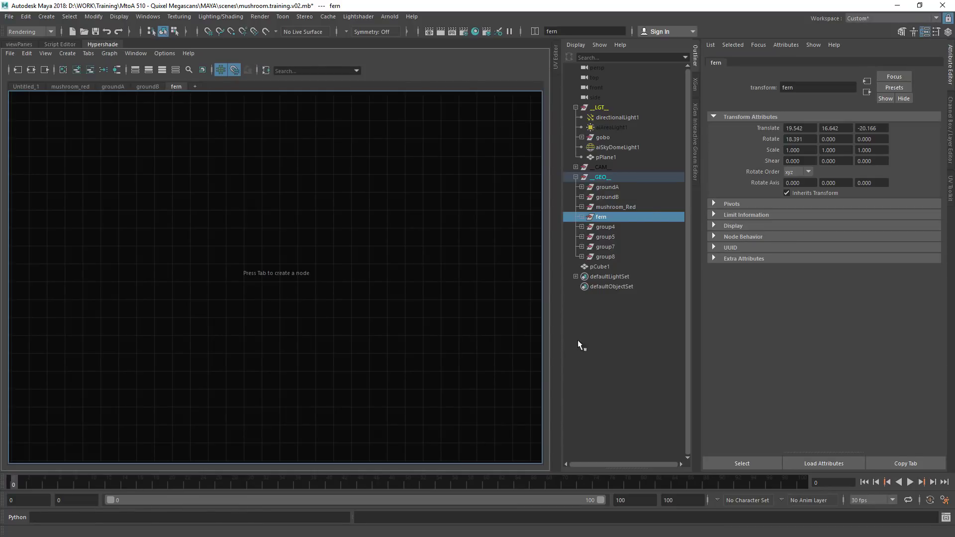
Step: Expand the fern group, select Var1_LOD0 and graph its material network in the fern tab
click(582, 217)
click(616, 227)
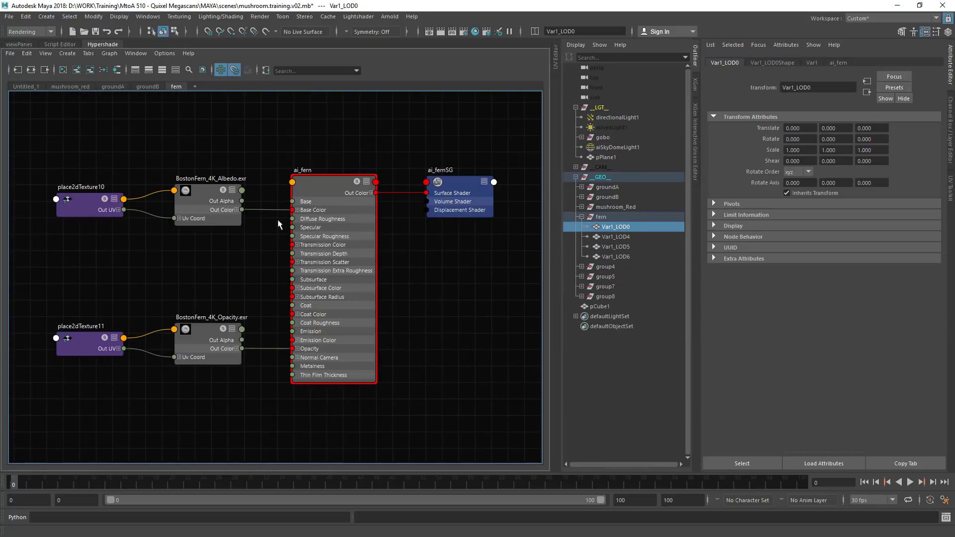
scroll(338, 243, down, 4)
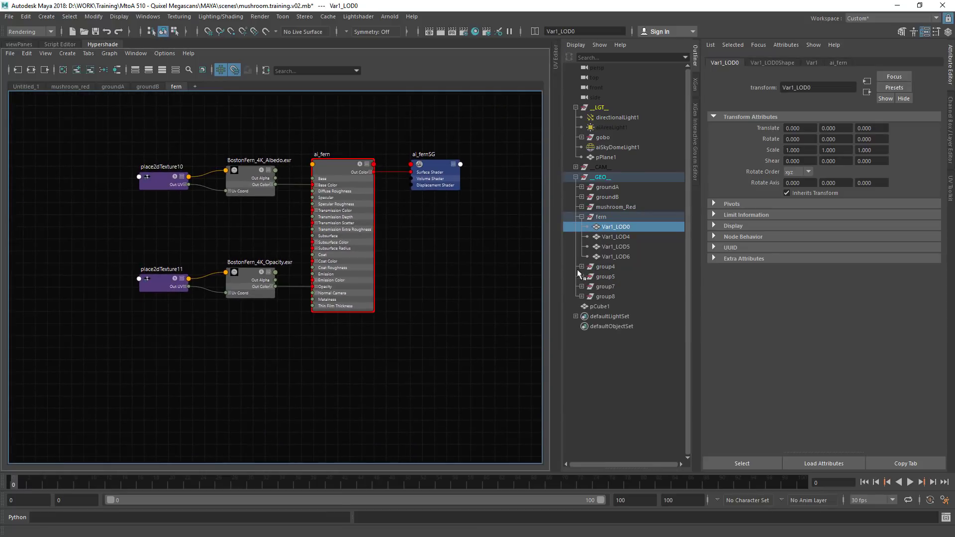
Step: Expand group4, select its Var2_LOD0 mesh and frame it in the viewport before returning to the Hypershade
click(582, 266)
click(603, 277)
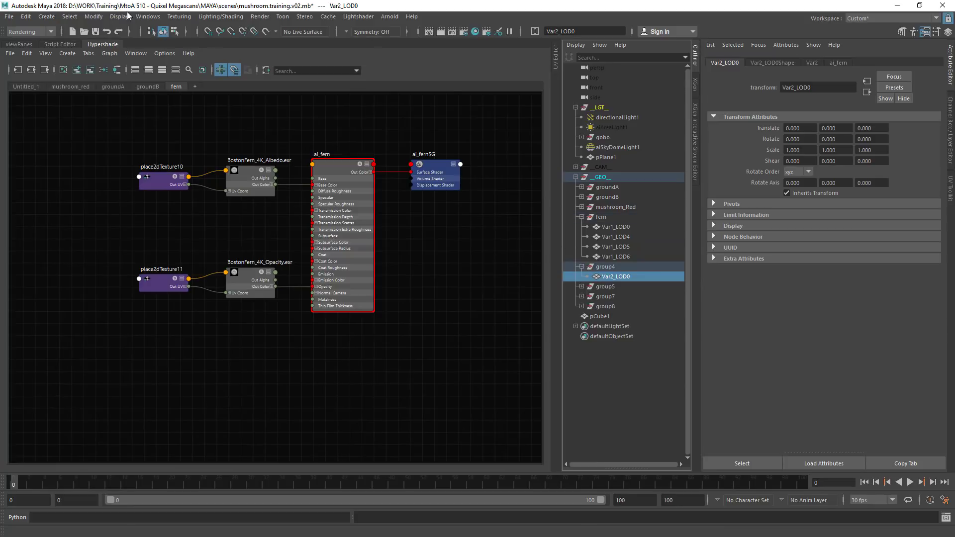
click(25, 44)
key(f)
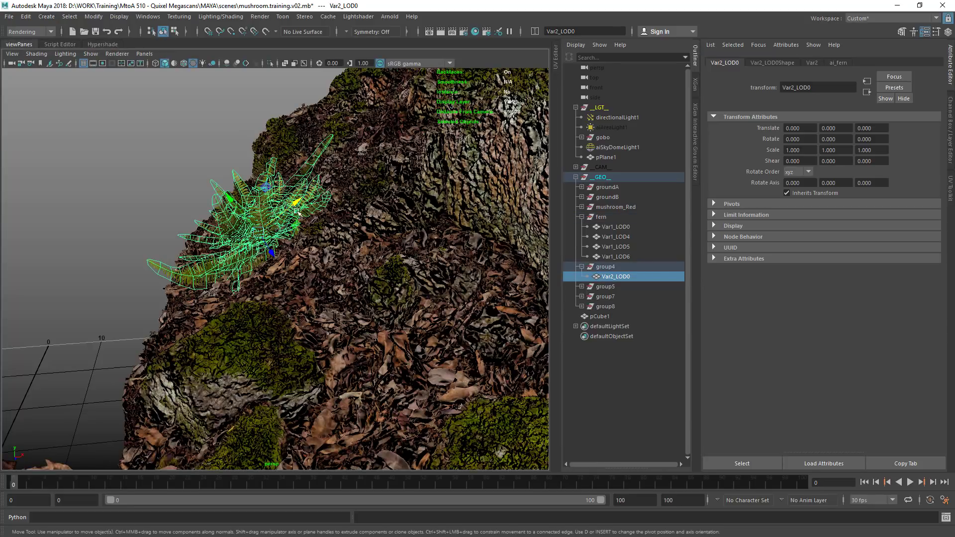
click(107, 44)
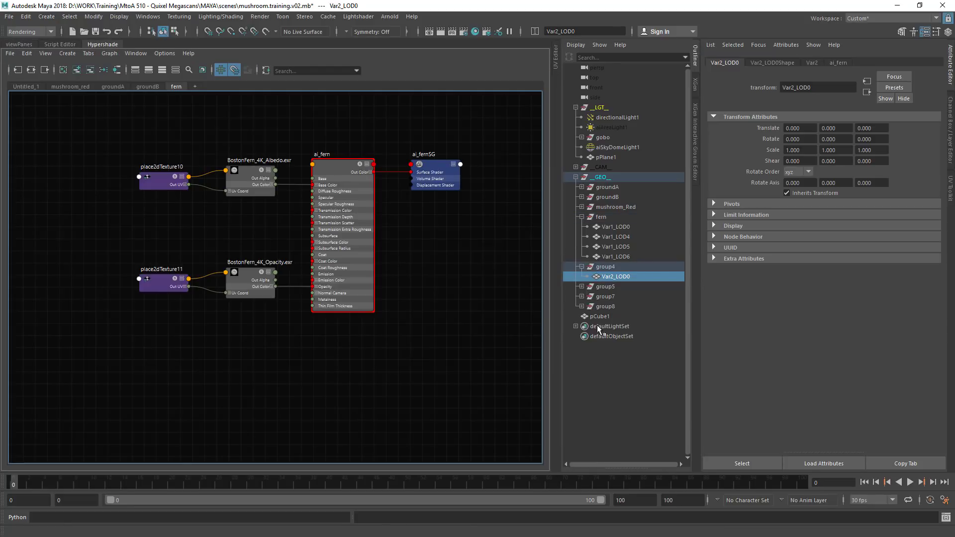
Step: Assign the ai_fern material to Var2_LOD0 together with Var1_LOD0, Var1_LOD4, Var1_LOD5 and Var1_LOD6
right_click(334, 167)
click(381, 167)
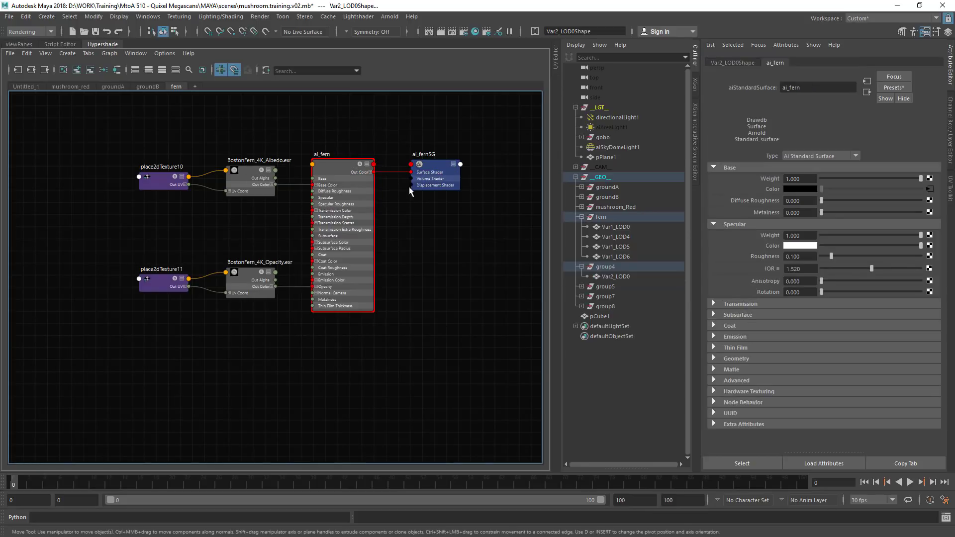
click(620, 279)
ctrl+click(623, 257)
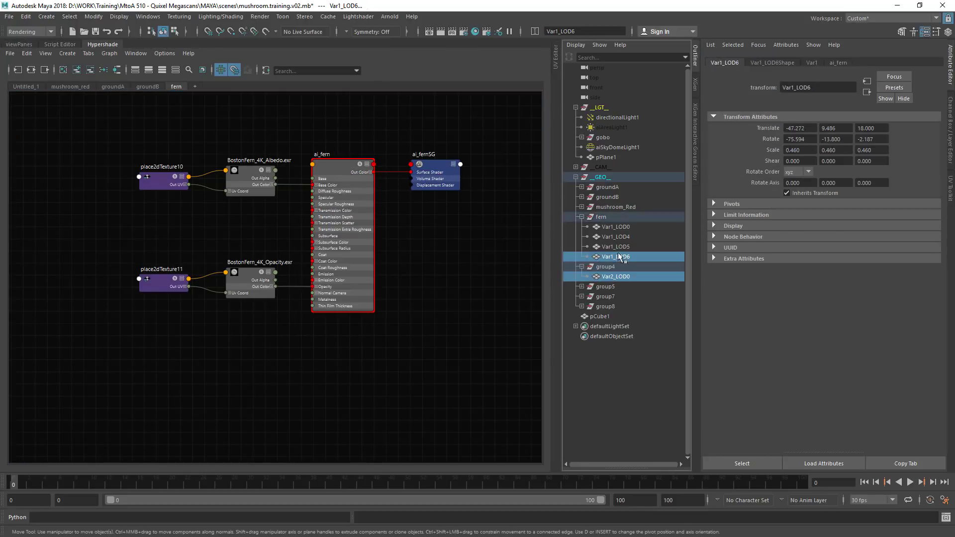
ctrl+click(624, 247)
ctrl+click(625, 237)
ctrl+click(625, 227)
right_drag(335, 164, 339, 138)
Step: Move the fern Albedo and Opacity texture nodes, with their place2dTexture nodes, farther away from ai_fern
alt+middle_drag(336, 198, 306, 187)
scroll(188, 247, up, 2)
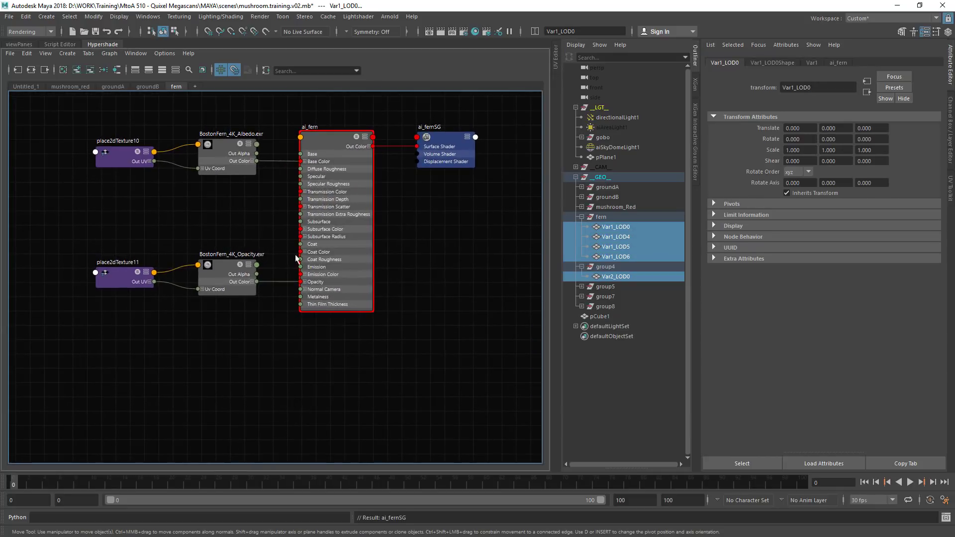
alt+middle_drag(203, 207, 213, 236)
drag(95, 134, 275, 358)
drag(213, 310, 122, 314)
click(229, 254)
Step: Check the Arnold shape attributes of Var1_LOD0, then select all four Var1 fern meshes and Var2_LOD0
click(650, 225)
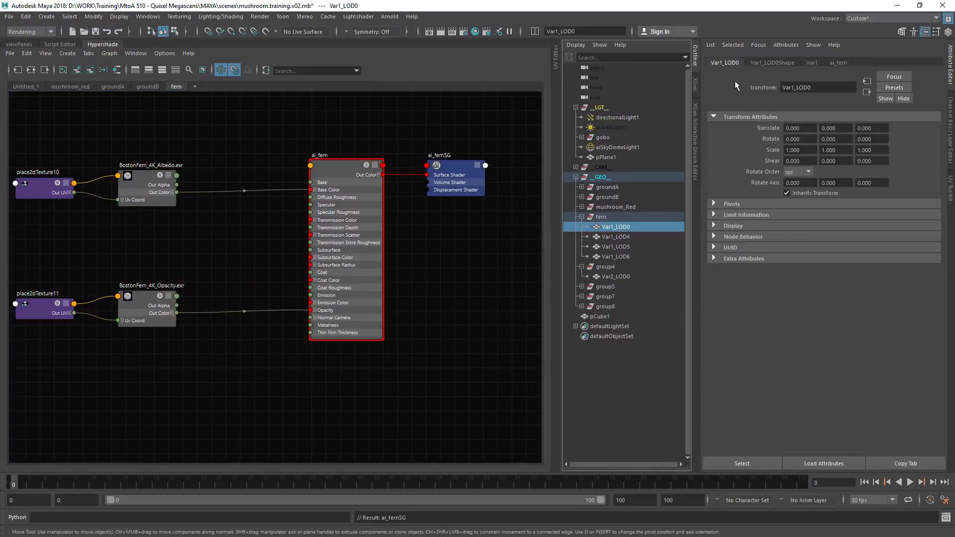
click(762, 63)
scroll(796, 206, up, 5)
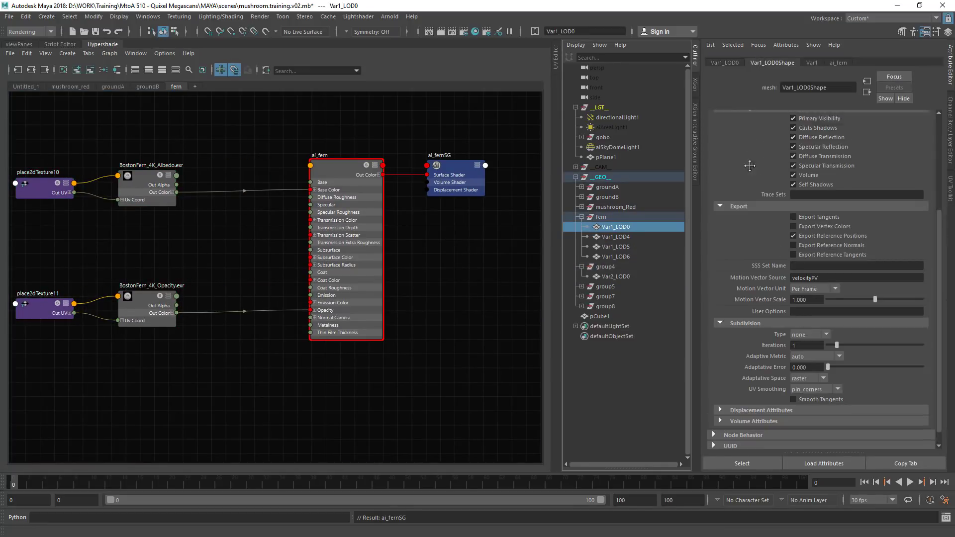
scroll(748, 296, down, 4)
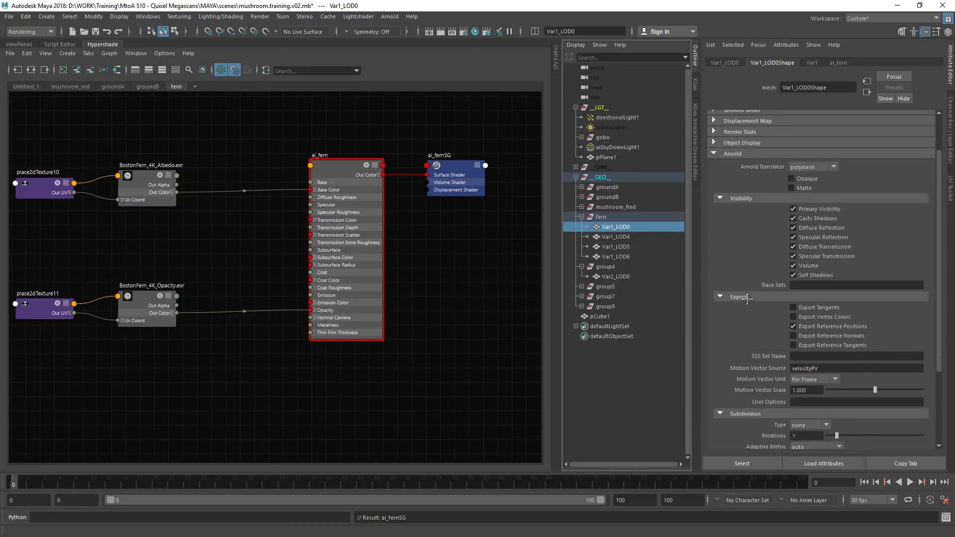
shift+click(616, 256)
ctrl+click(617, 276)
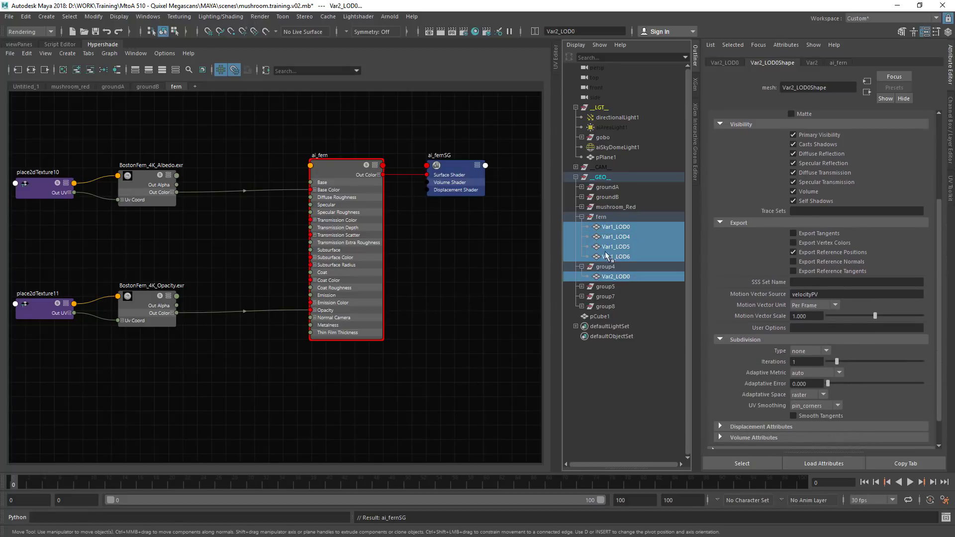
Step: Use Attribute Control to set the selected fern meshes' Arnold subdivision type to Catclark with 2 iterations
click(366, 17)
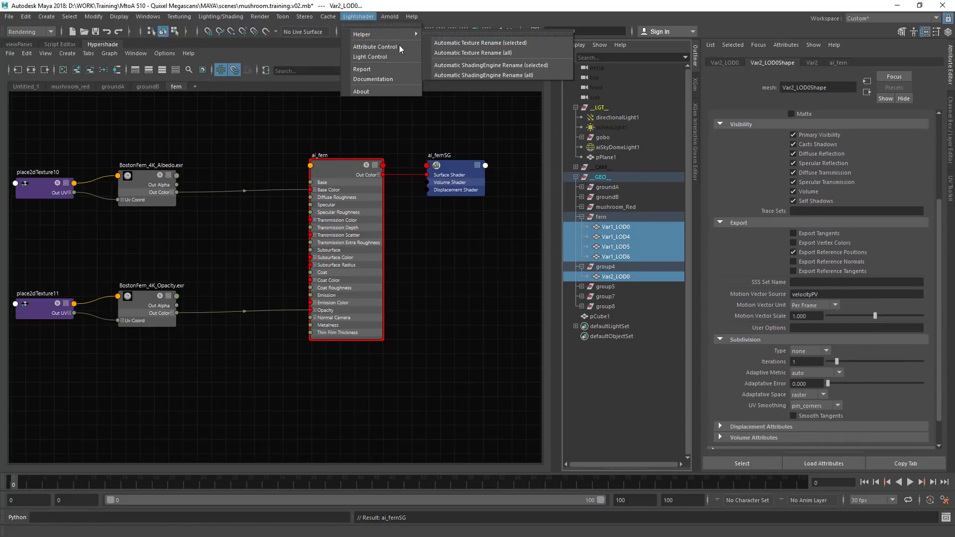
click(391, 48)
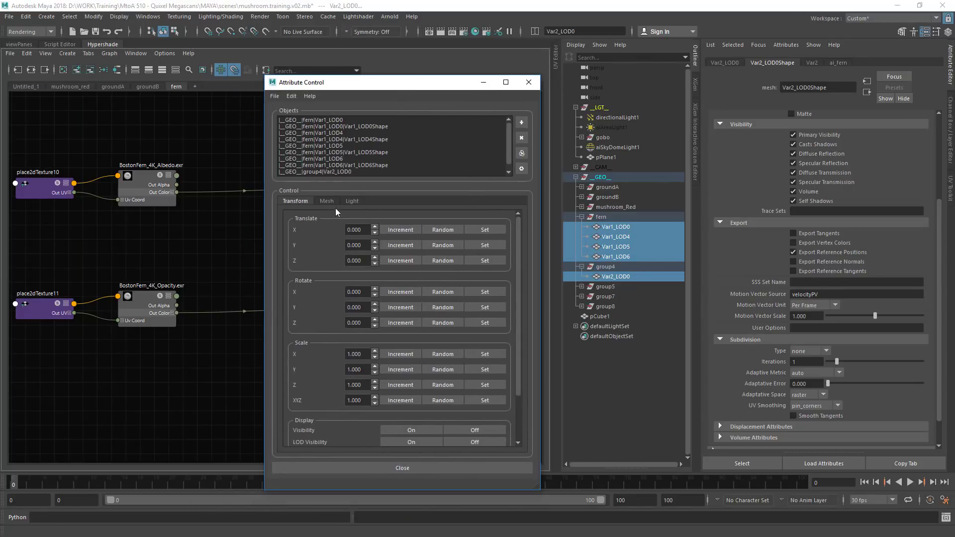
drag(518, 282, 516, 358)
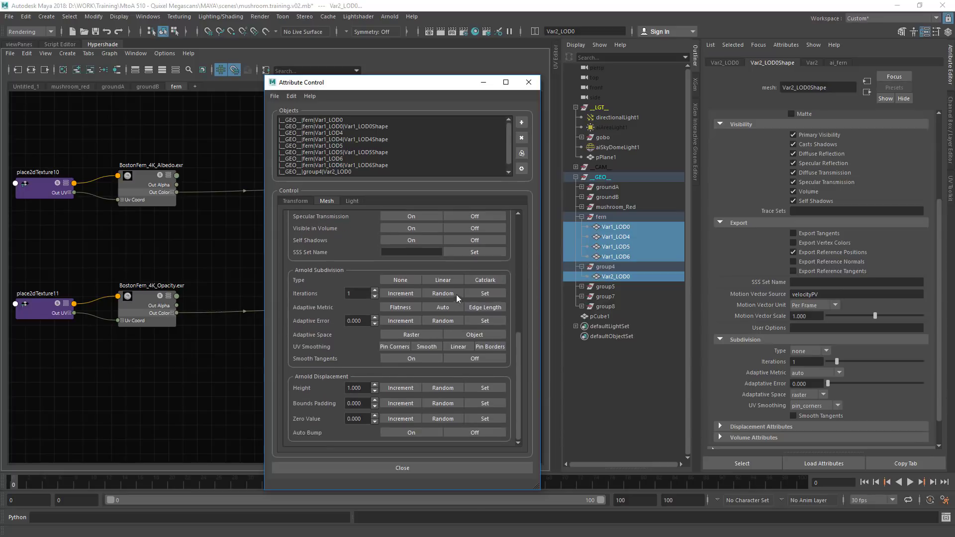
click(485, 280)
click(391, 295)
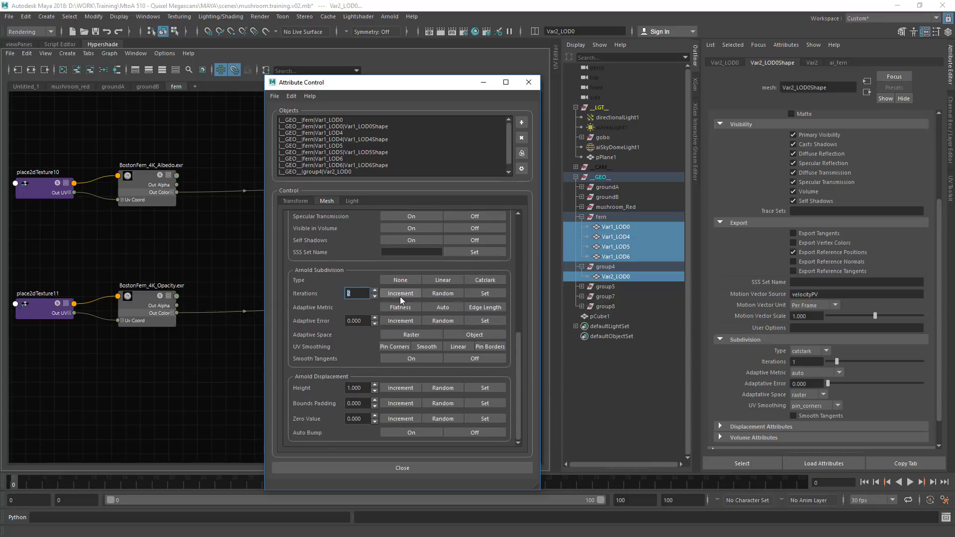
click(486, 296)
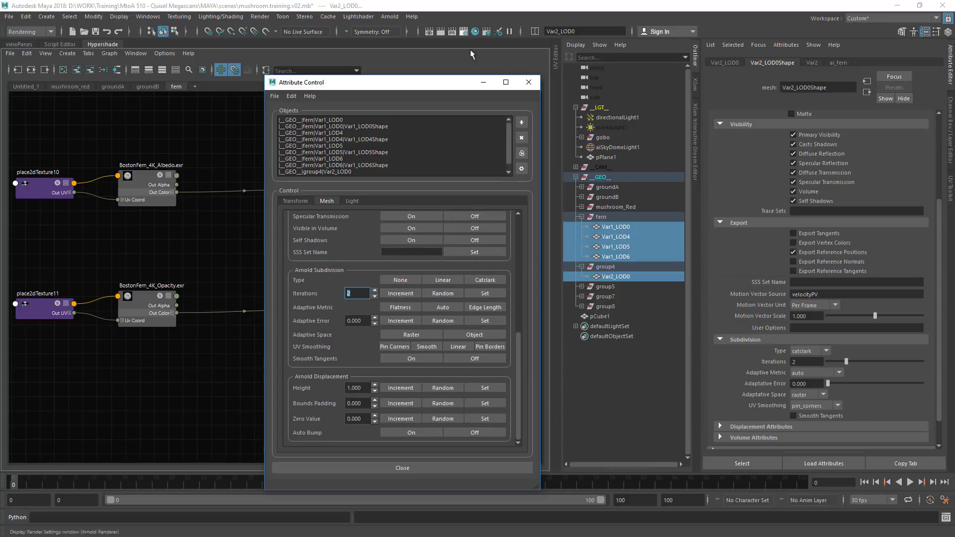
click(529, 82)
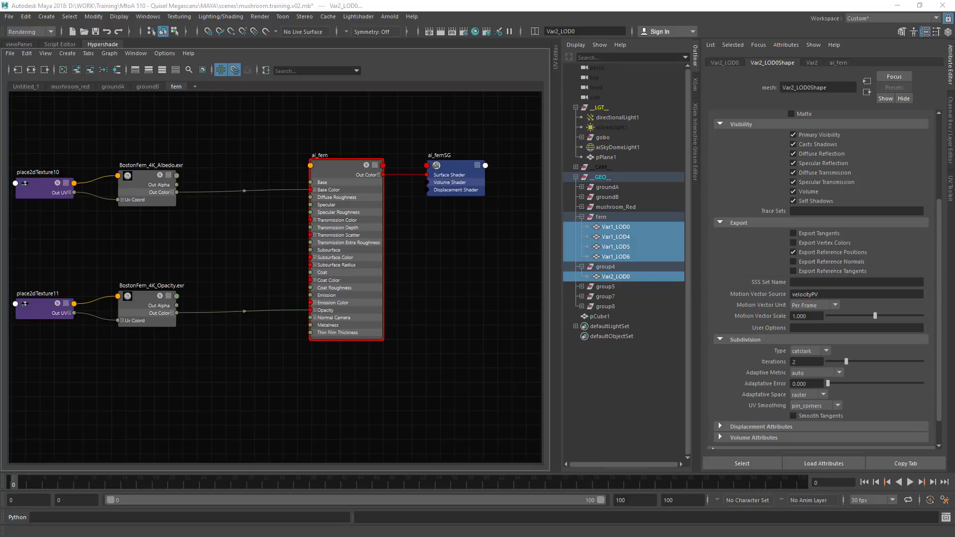
Step: Switch to File Explorer and view the preview image in the QuixelMegascans folder _rbpof_4K_3dplant_ms
key(alt+Tab)
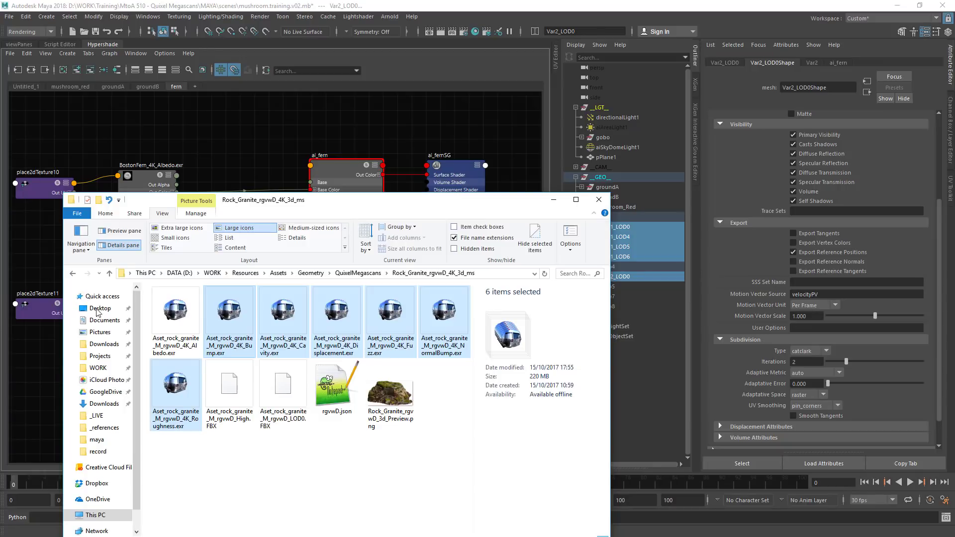
click(358, 273)
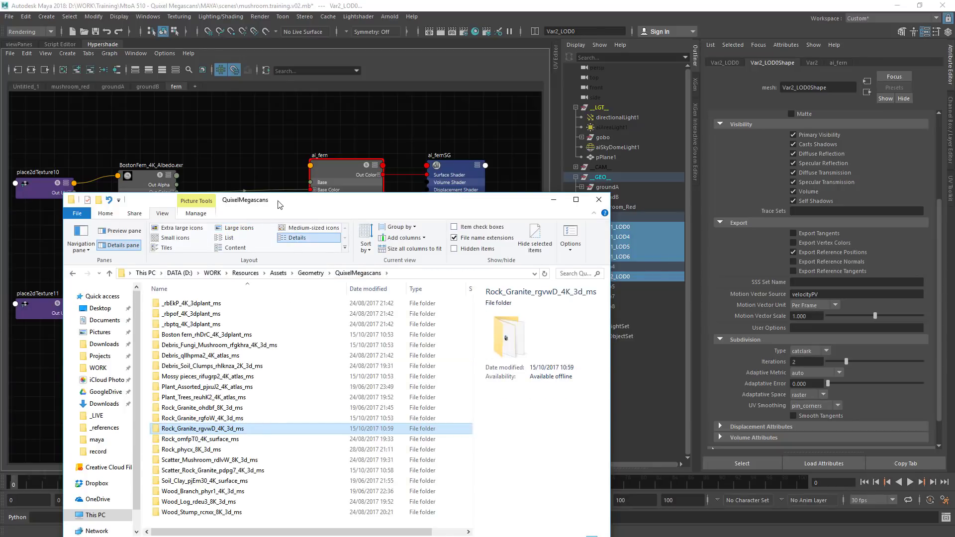
drag(282, 204, 431, 195)
double_click(344, 305)
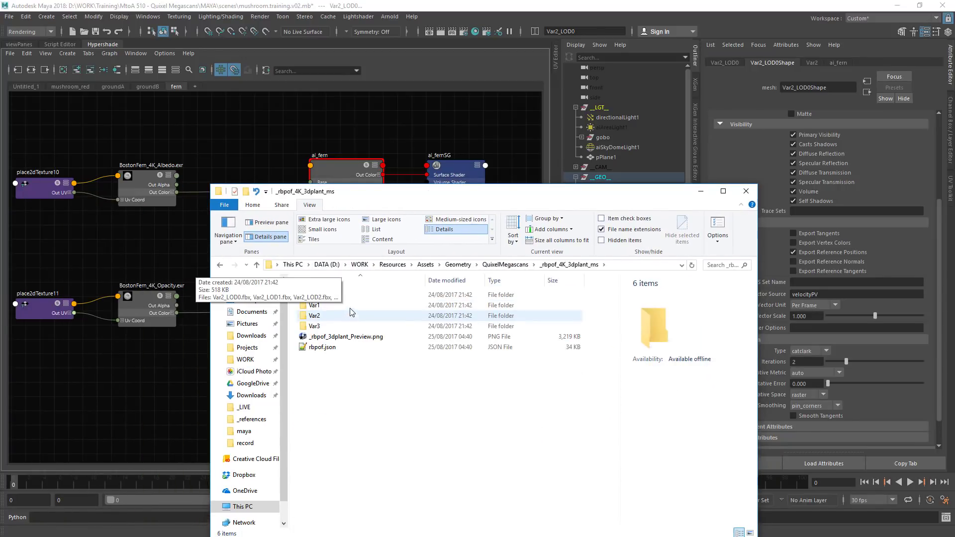
click(337, 339)
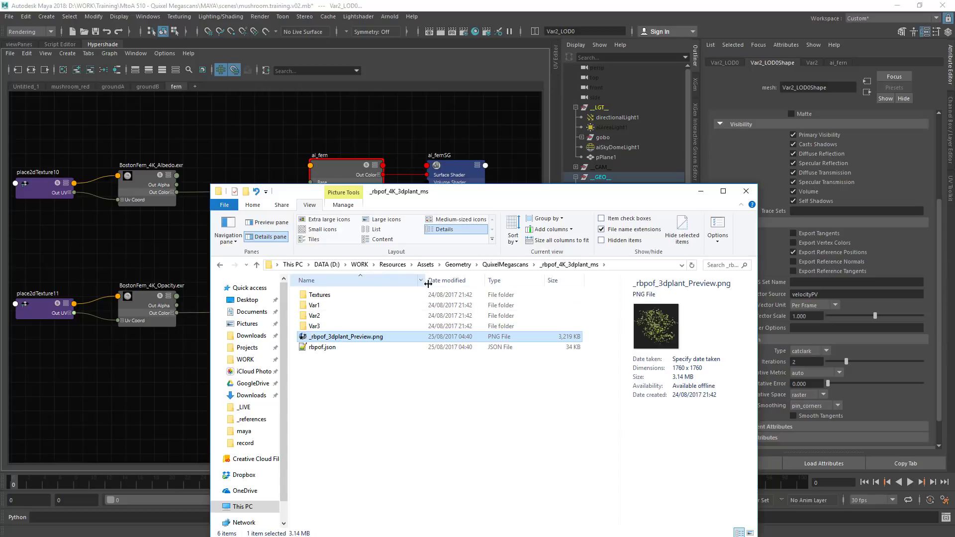
key(alt+Up)
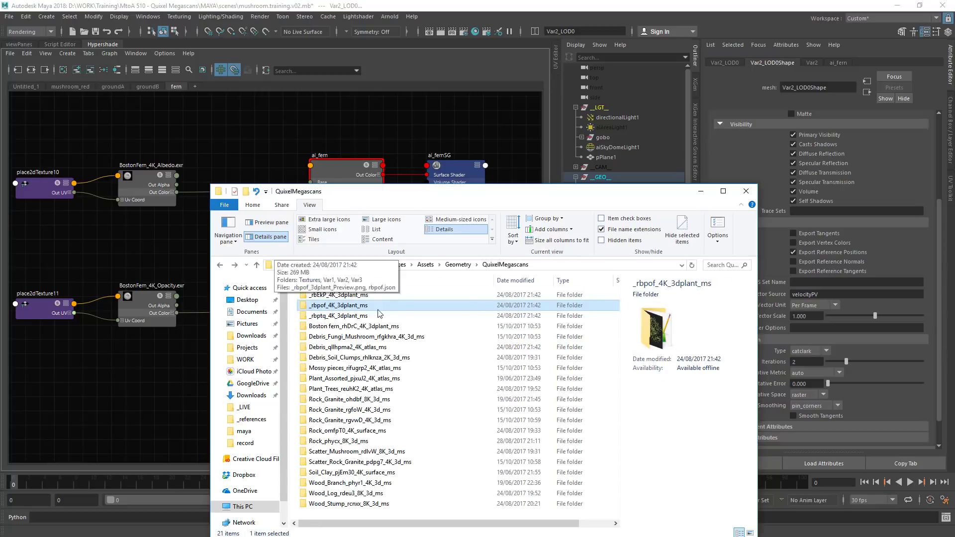
Step: View the preview image in the Plant_Assorted_pjxuJ2_4K_atlas_ms folder and return to the QuixelMegascans folder
double_click(347, 378)
click(325, 443)
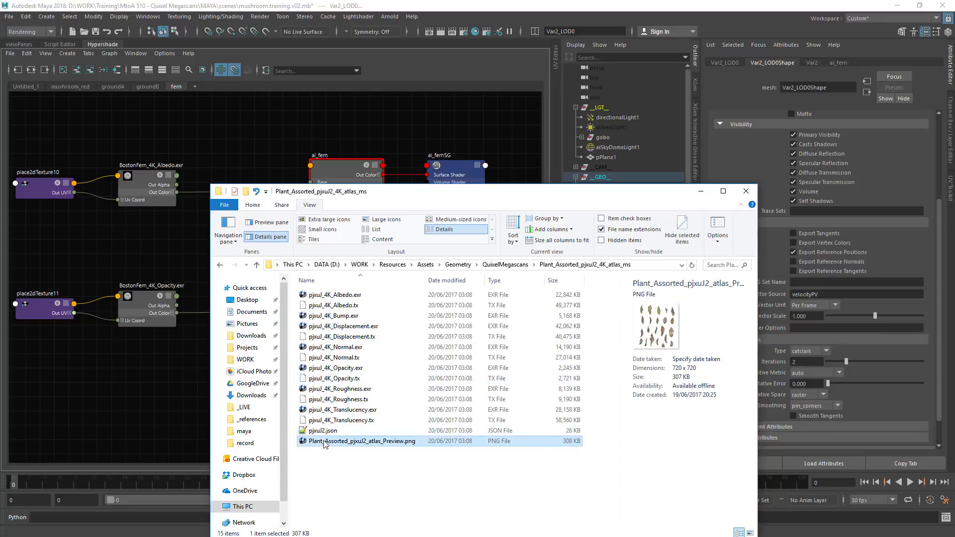
key(BackSpace)
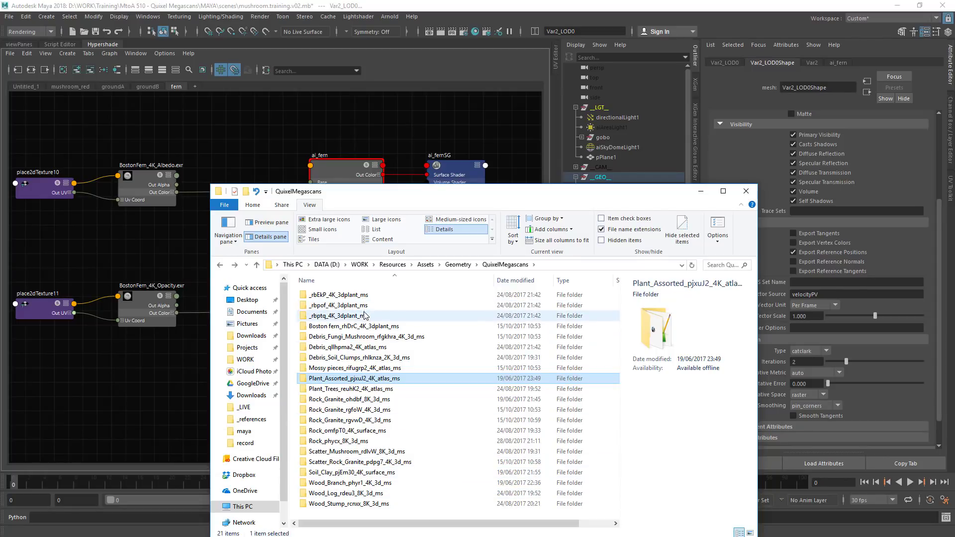
Step: View the preview images in the _rbEkP_4K_3dplant_ms and _rbptq_4K_3dplant_ms folders, returning to QuixelMegascans
double_click(330, 294)
click(334, 347)
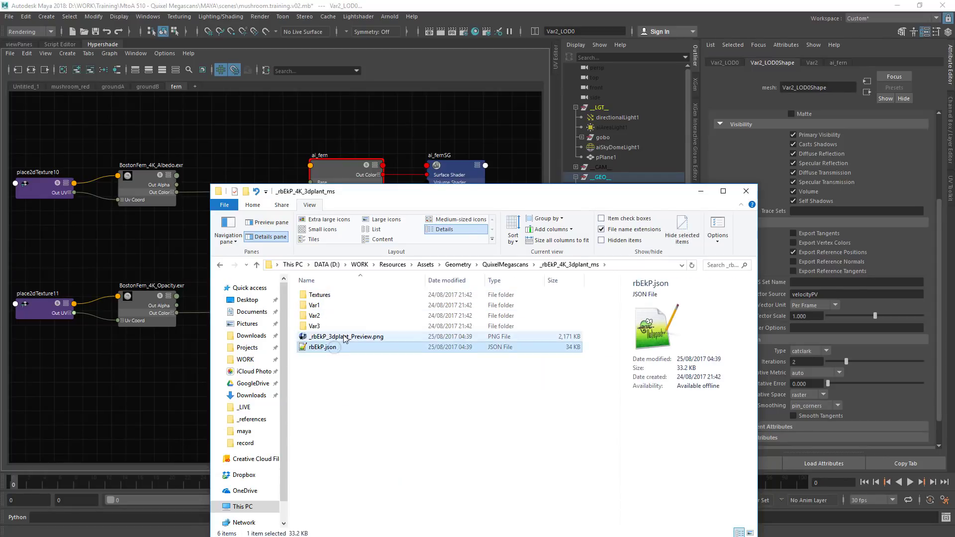
click(345, 337)
key(alt+Left)
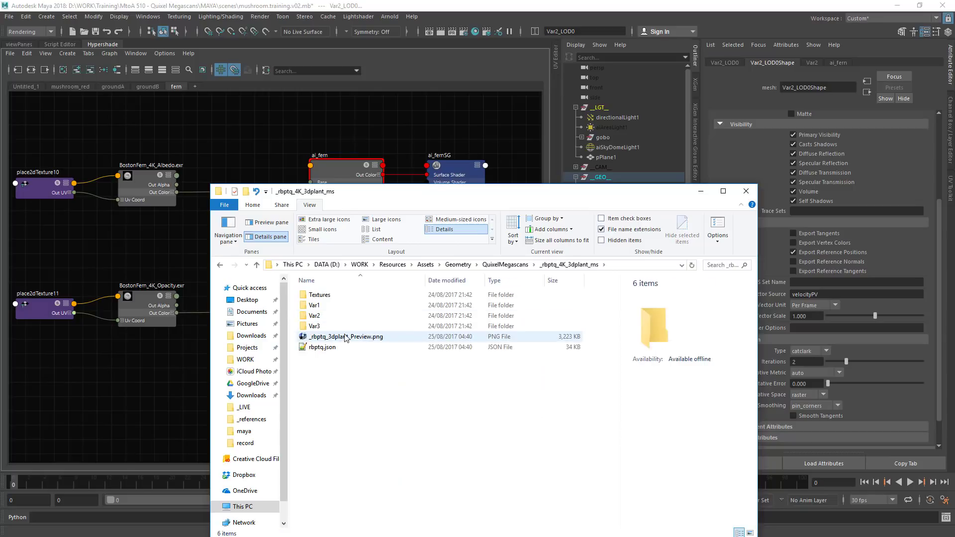
click(347, 339)
key(BackSpace)
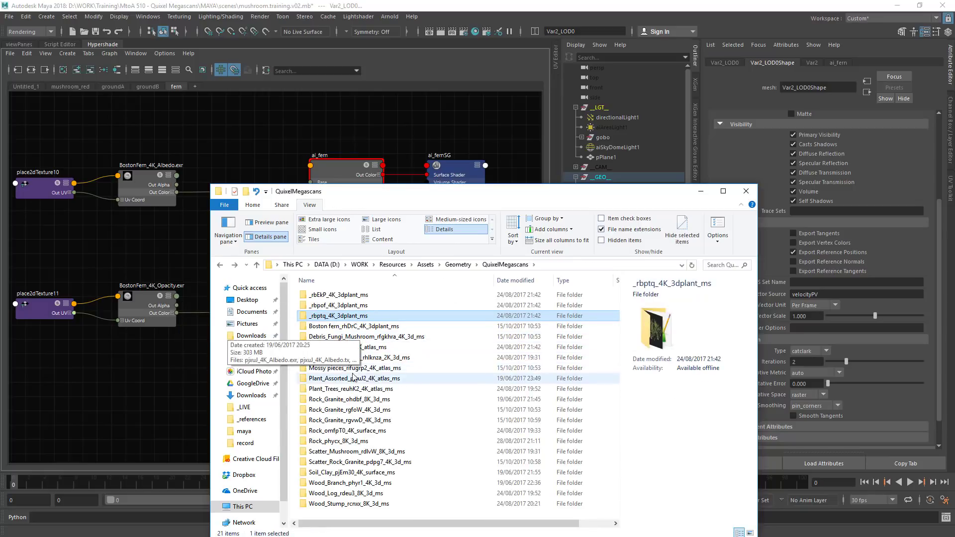
Step: Look through the Plant_Assorted_pjxuJ2_4K_atlas_ms and Plant_Trees_reuhK2_4K_atlas_ms folders and return to QuixelMegascans
click(326, 369)
click(348, 379)
double_click(347, 382)
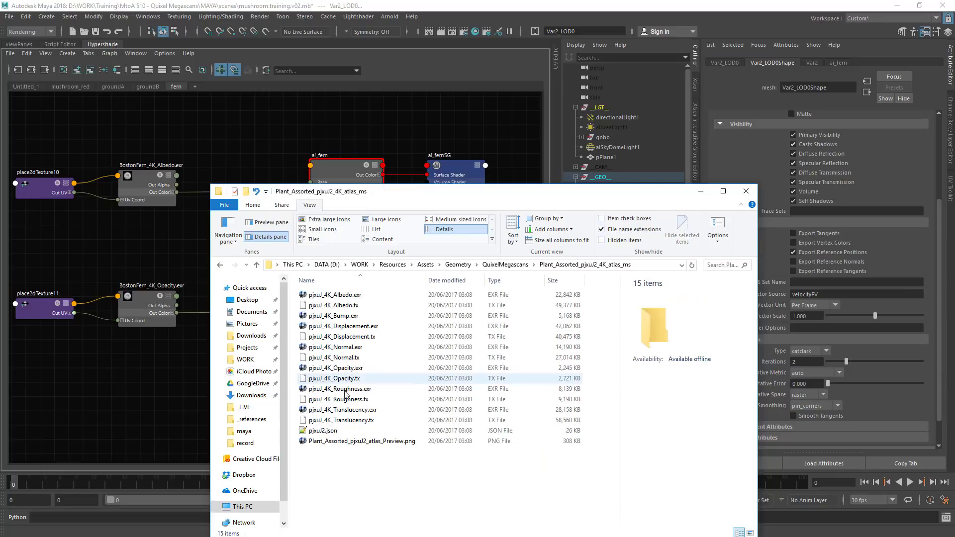
click(324, 441)
key(BackSpace)
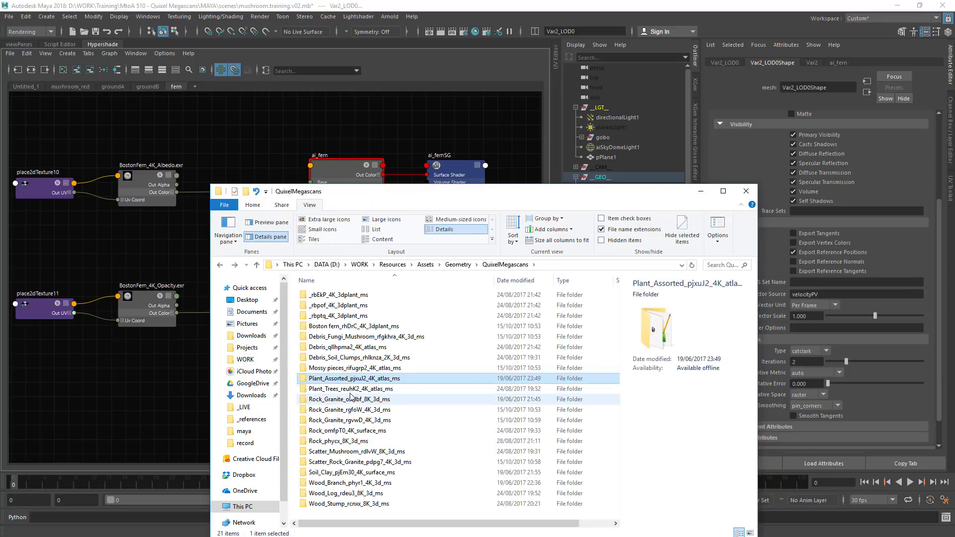
click(351, 391)
double_click(351, 391)
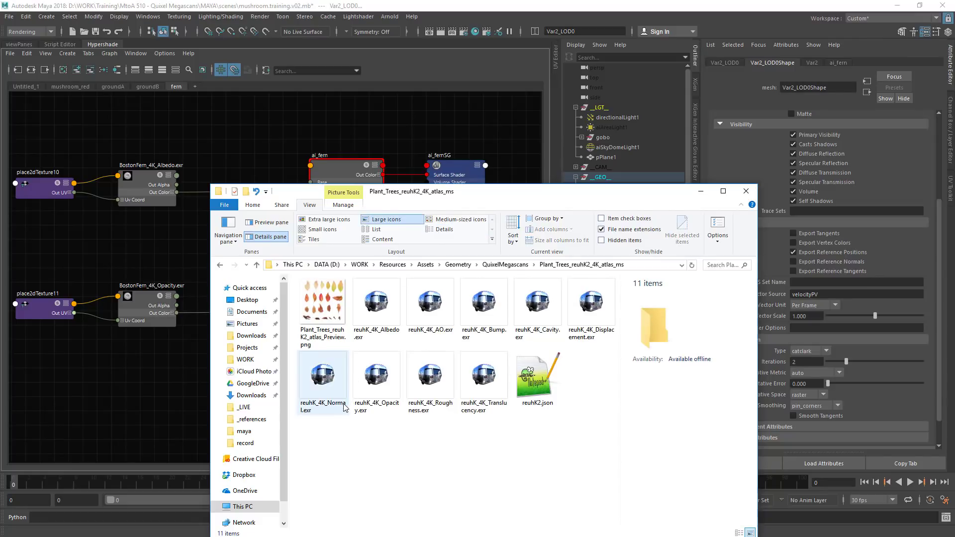
key(BackSpace)
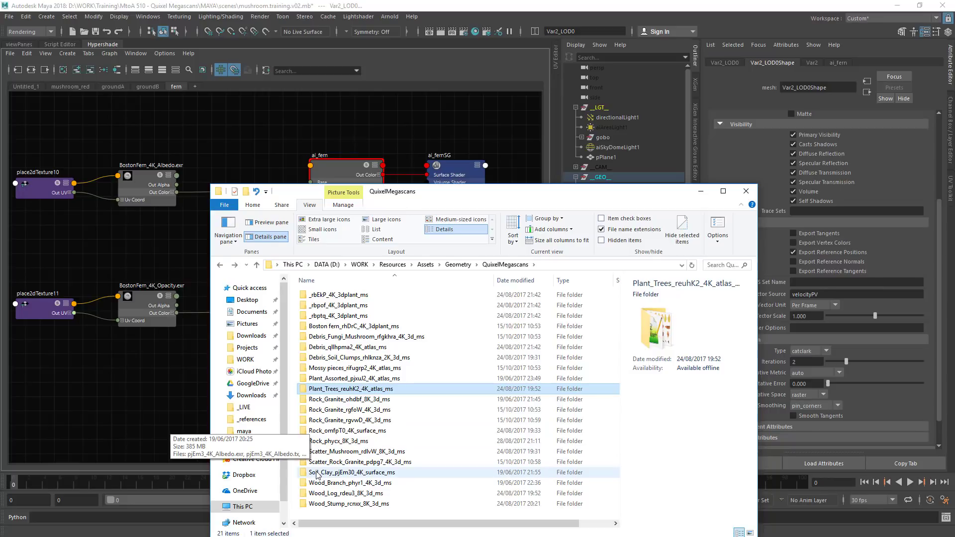
Step: Check the image path of the BostonFern_4K_Albedo node and open the matching Textures\Atlas folder in Boston fern_rhDrC_4K_3dplant_ms
click(152, 186)
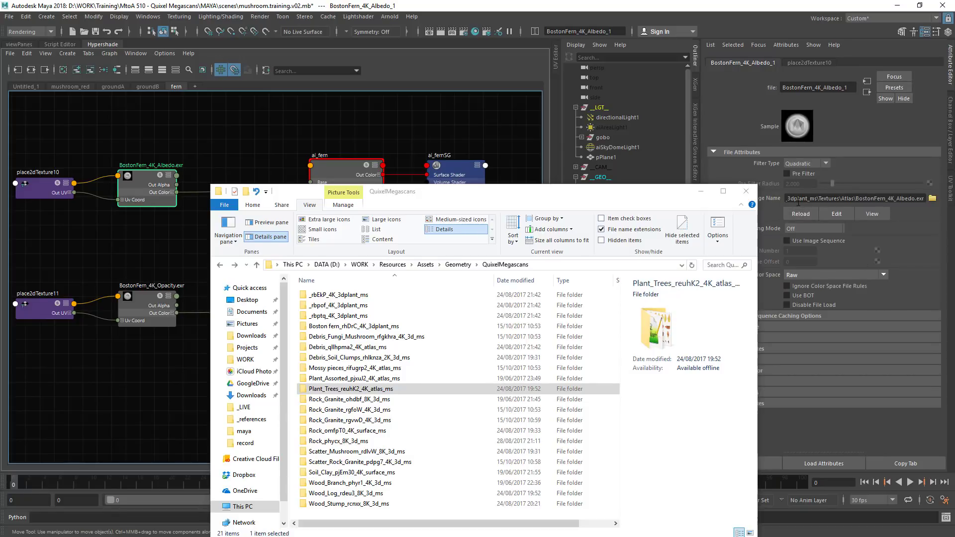
drag(798, 200, 915, 230)
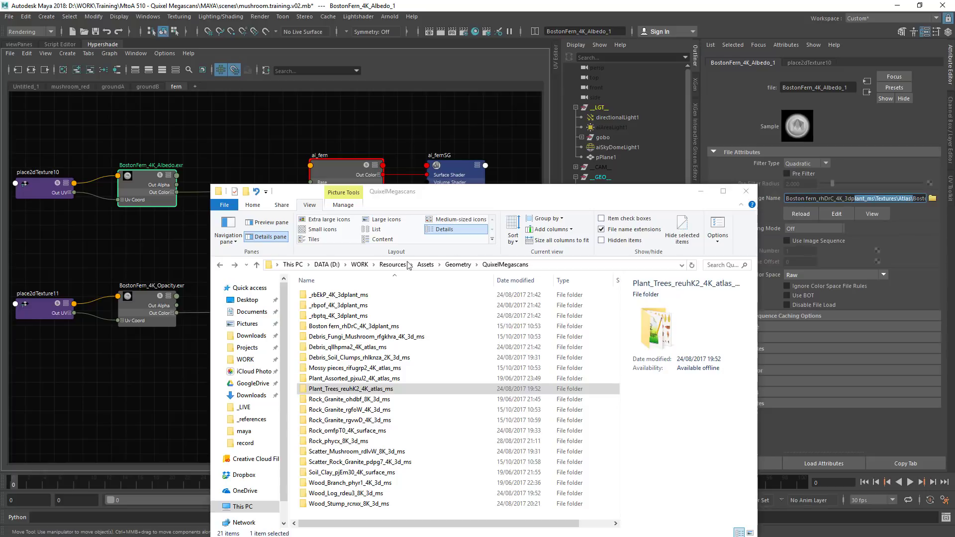
double_click(348, 326)
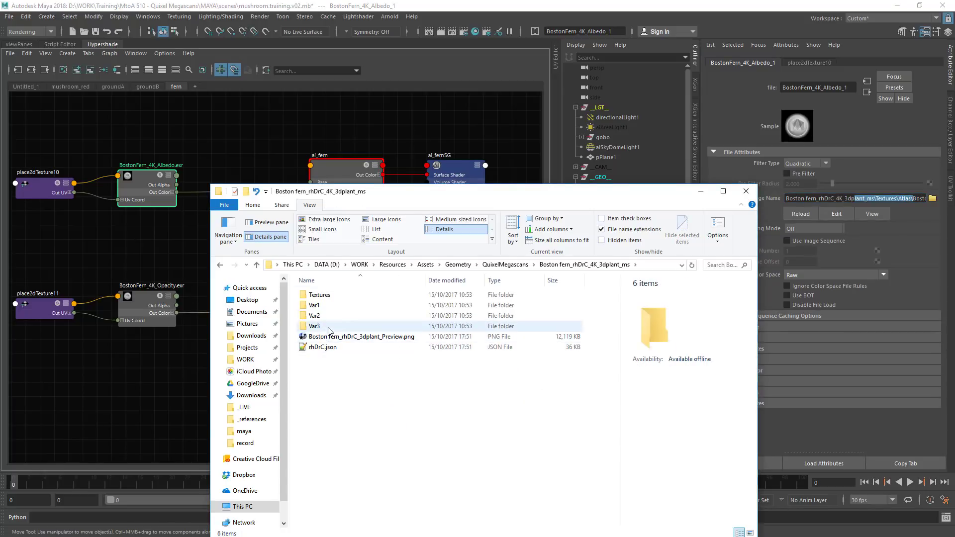
double_click(317, 295)
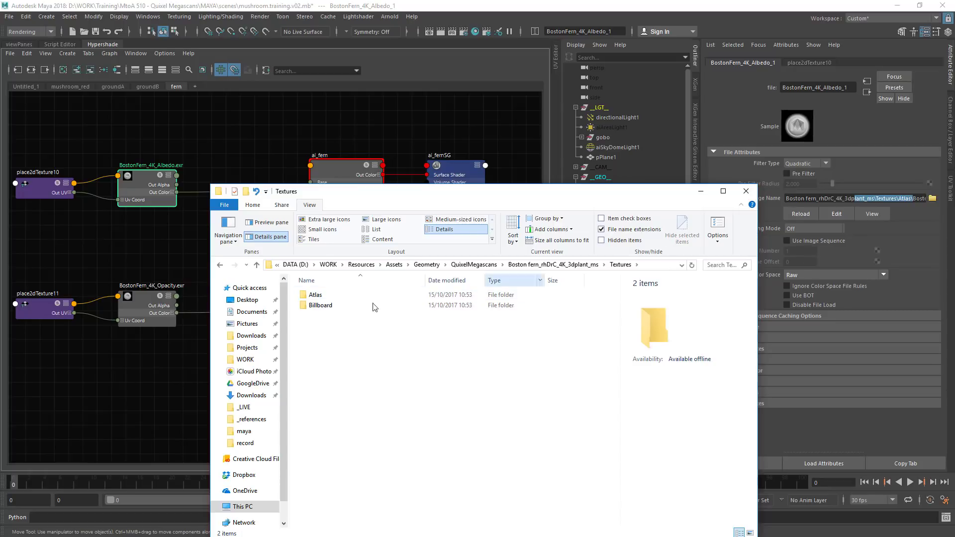
double_click(340, 298)
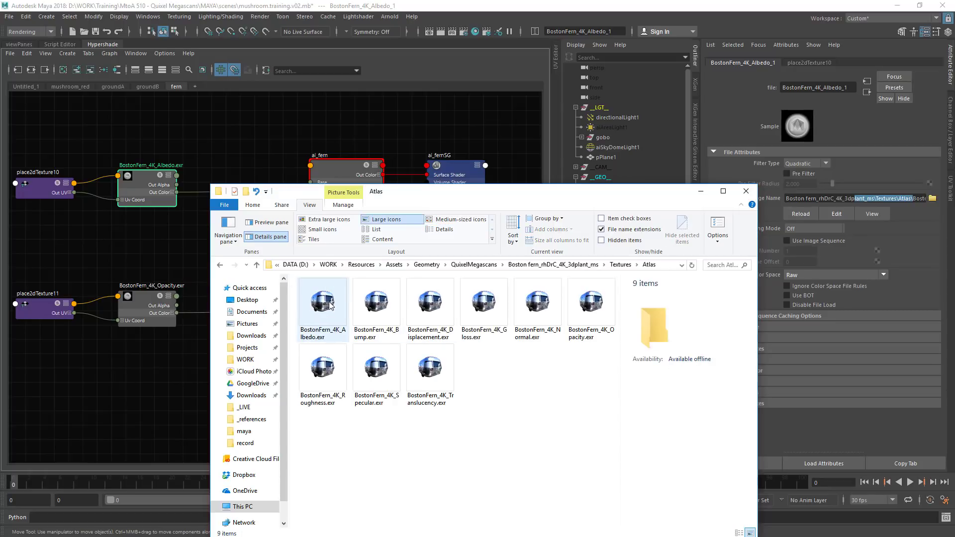
Step: Import the BostonFern_4K Bump, Displacement and Roughness EXR maps into the fern Hypershade graph and minimize File Explorer
click(373, 304)
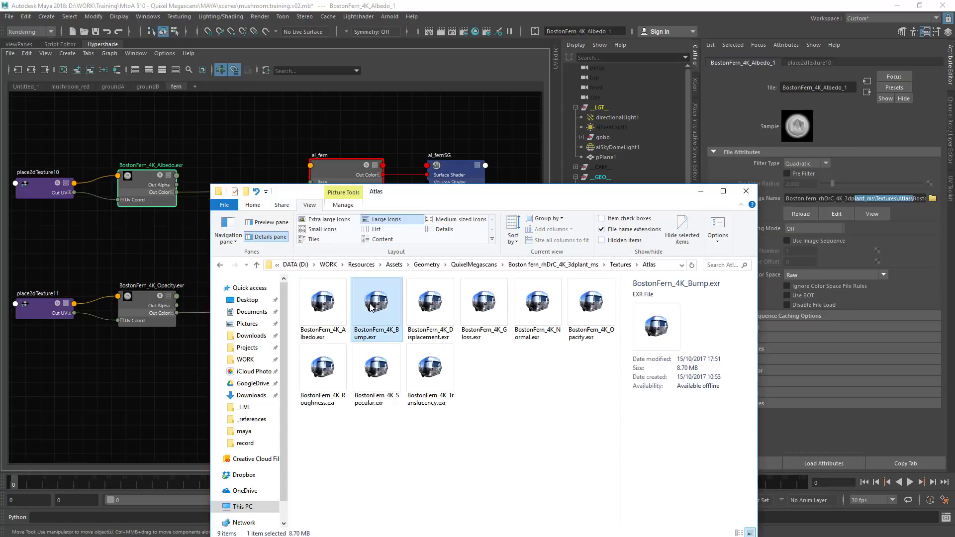
ctrl+click(431, 305)
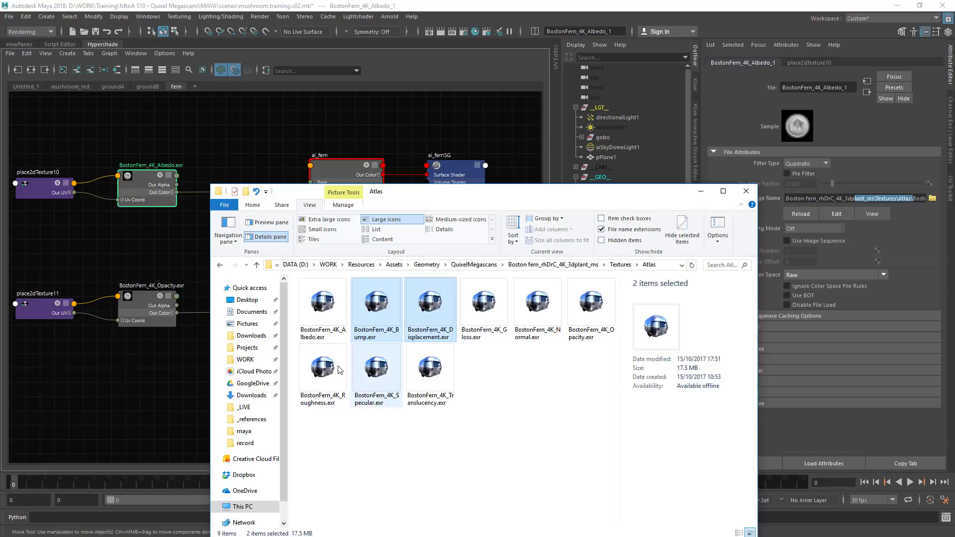
ctrl+click(323, 383)
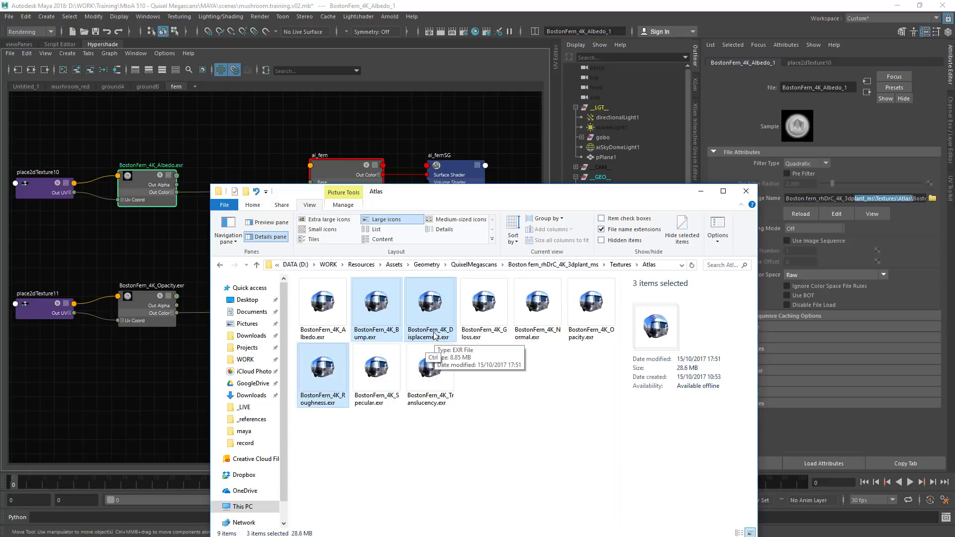
drag(368, 323, 181, 348)
alt+middle_drag(134, 368, 113, 257)
click(700, 193)
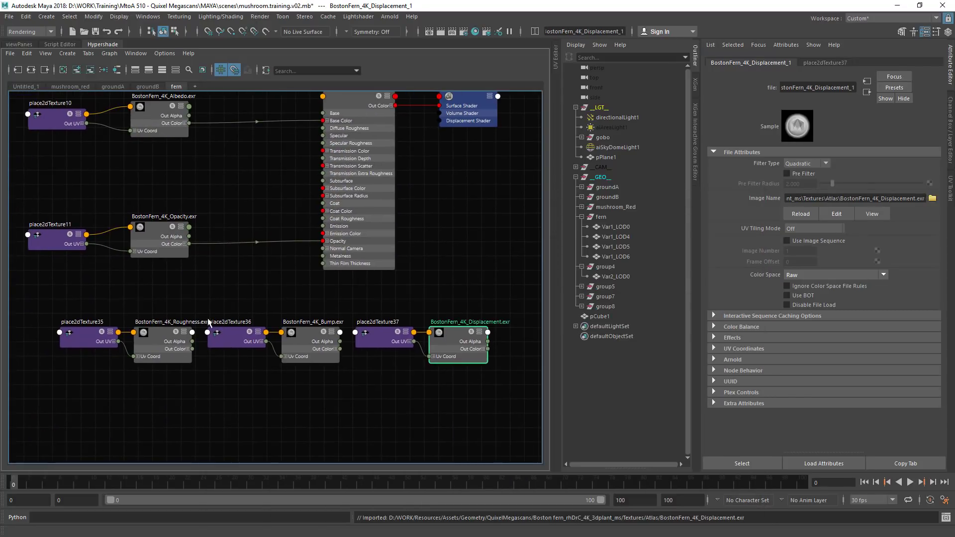
Step: Move the Roughness texture nodes beneath the Opacity nodes and add an aiRange node beside them
drag(91, 283, 118, 325)
click(192, 314)
key(Tab)
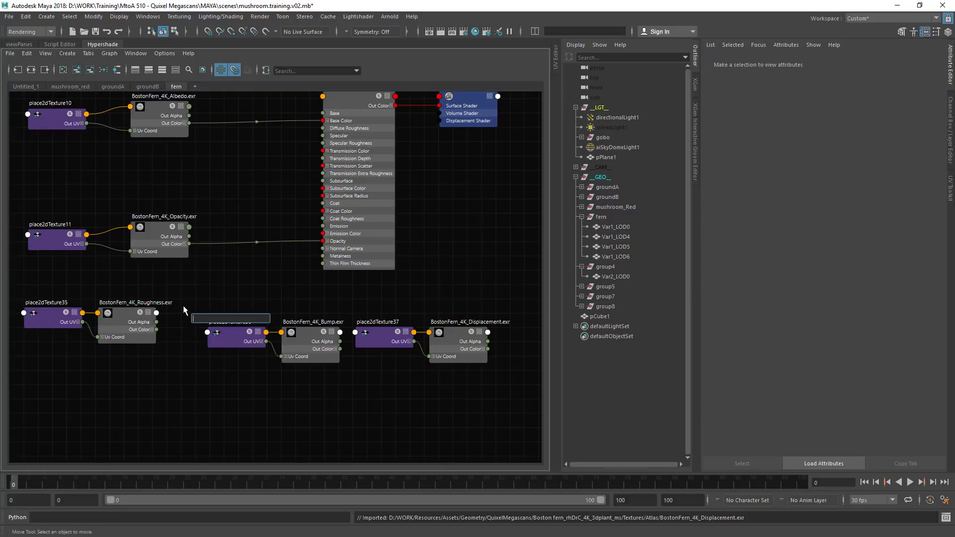
text(aira)
click(207, 337)
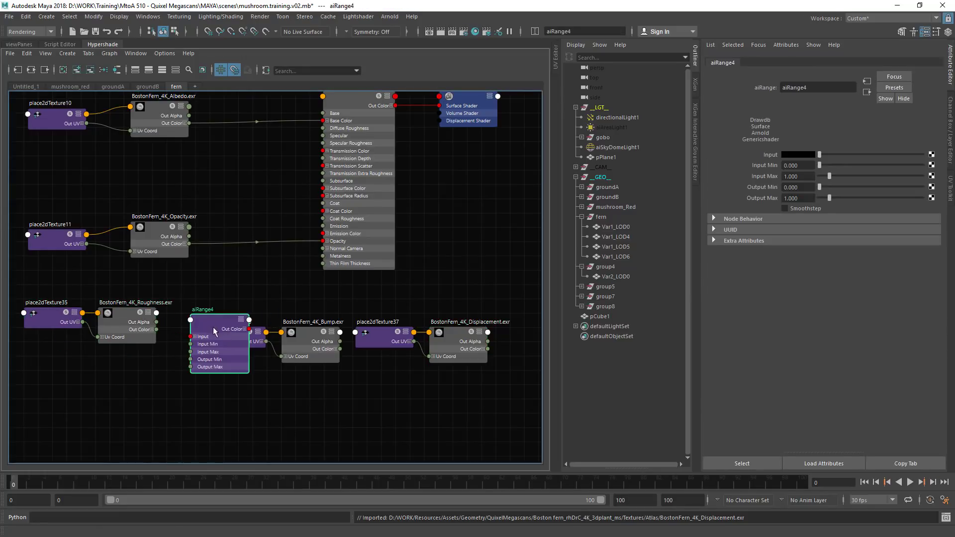
drag(213, 328, 241, 278)
Step: Route the Roughness Out Color through aiRange4 and its Out Color R to ai_fern's Specular Roughness, collapsing the aiRange and Roughness nodes
click(152, 330)
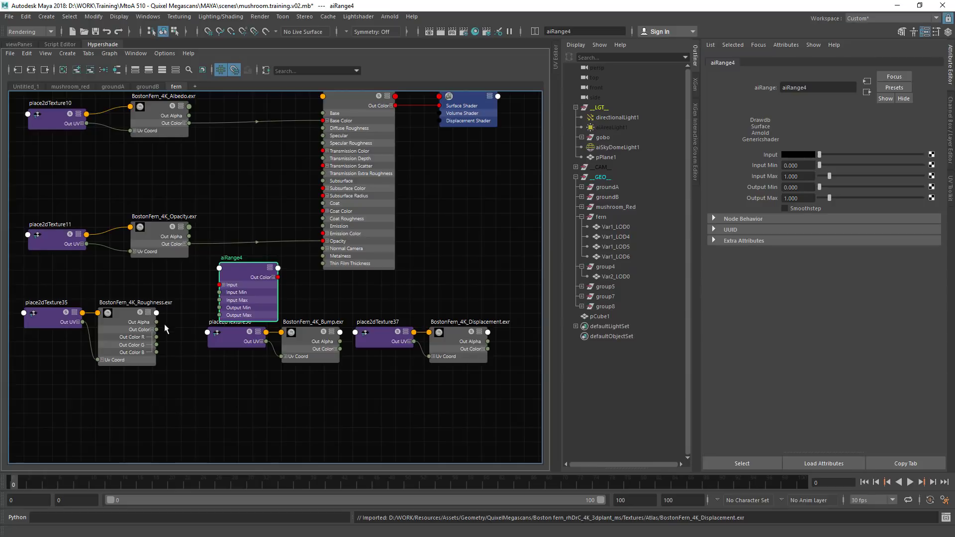
drag(156, 329, 323, 143)
click(275, 277)
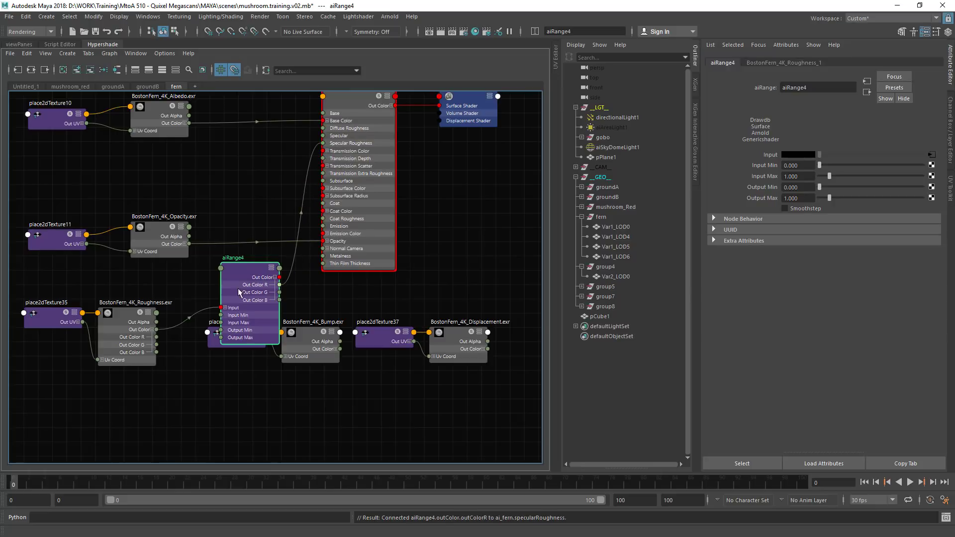
key(1)
drag(242, 270, 214, 283)
drag(118, 310, 117, 302)
key(1)
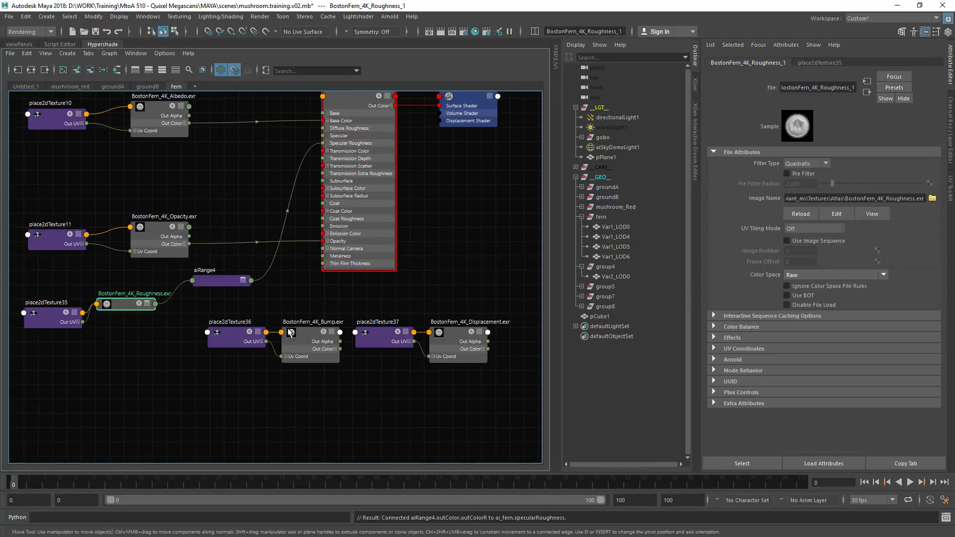
Step: Move the Bump texture nodes below the Roughness nodes and add a bump2d node beside them
click(238, 334)
shift+click(300, 341)
drag(300, 342, 105, 408)
click(238, 367)
key(Tab)
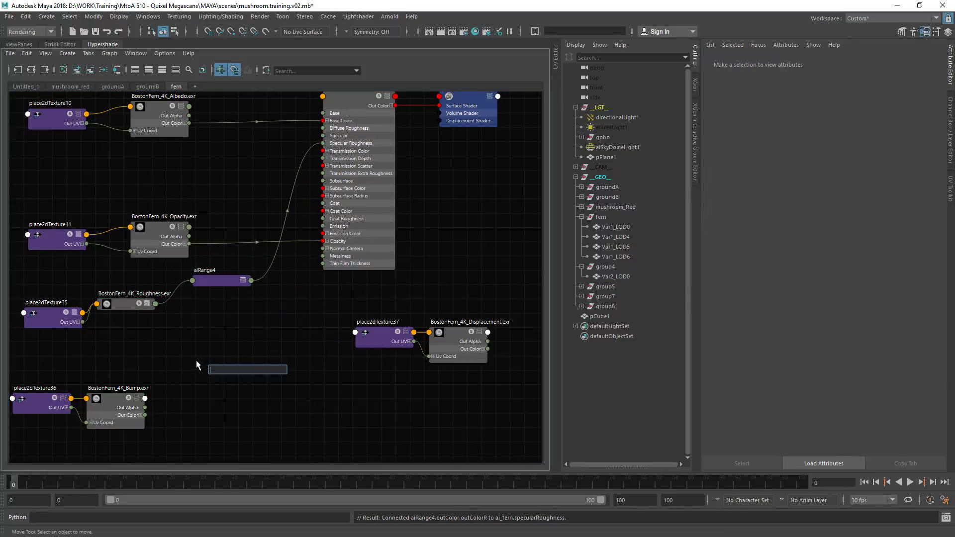
text(bum)
click(223, 379)
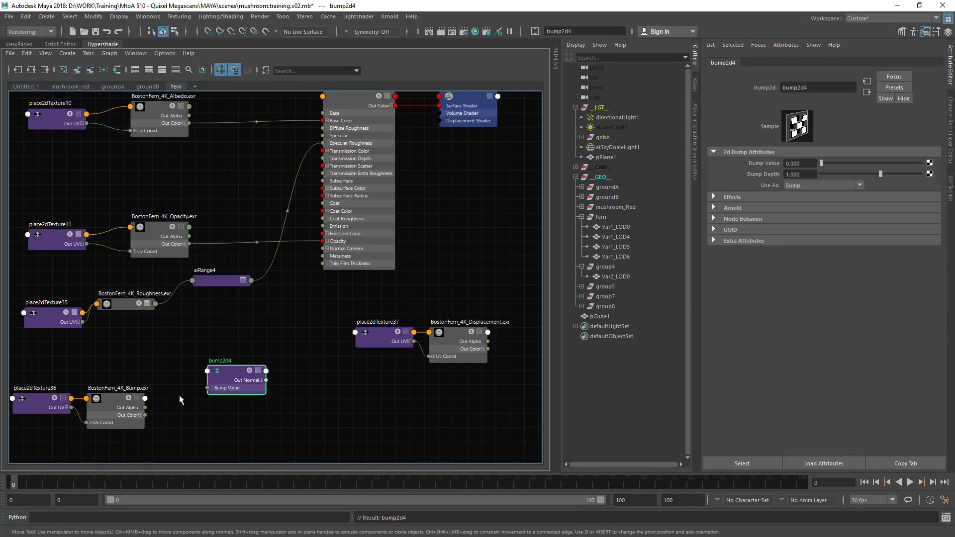
Step: Connect the Bump map's Out Color R through bump2d4 to ai_fern's Normal Camera and set Bump Depth to 0.05
click(142, 415)
drag(144, 422, 323, 248)
double_click(801, 174)
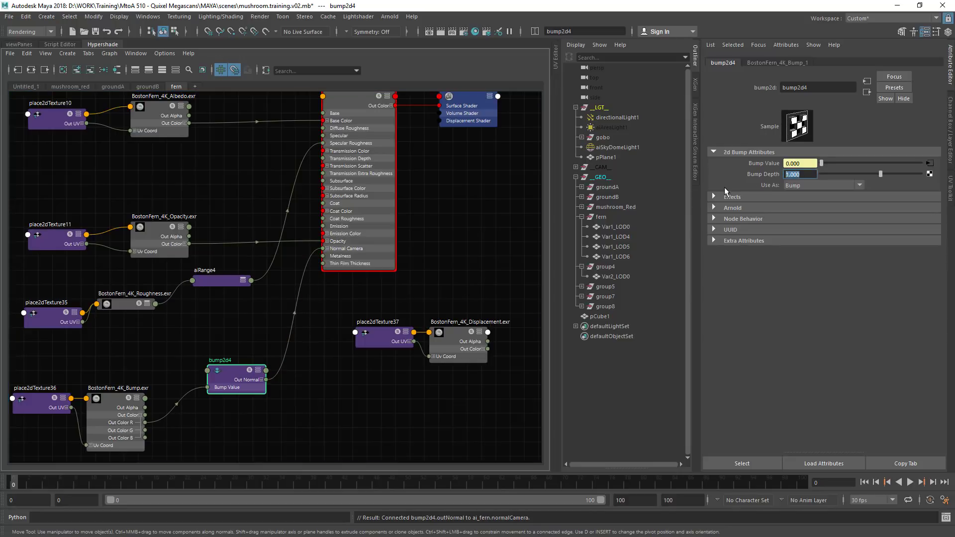
text(0.05)
key(Return)
Step: Make room around the Displacement texture nodes and ai_fernSG, and add a displacementShader node
drag(511, 317, 396, 349)
alt+middle_drag(392, 273, 294, 343)
drag(364, 178, 482, 168)
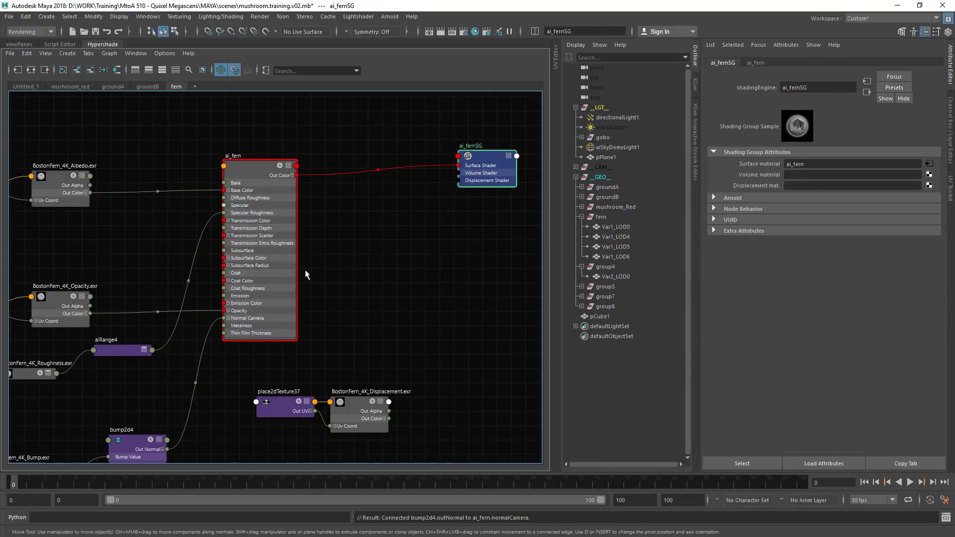
click(411, 357)
key(Tab)
text(dis)
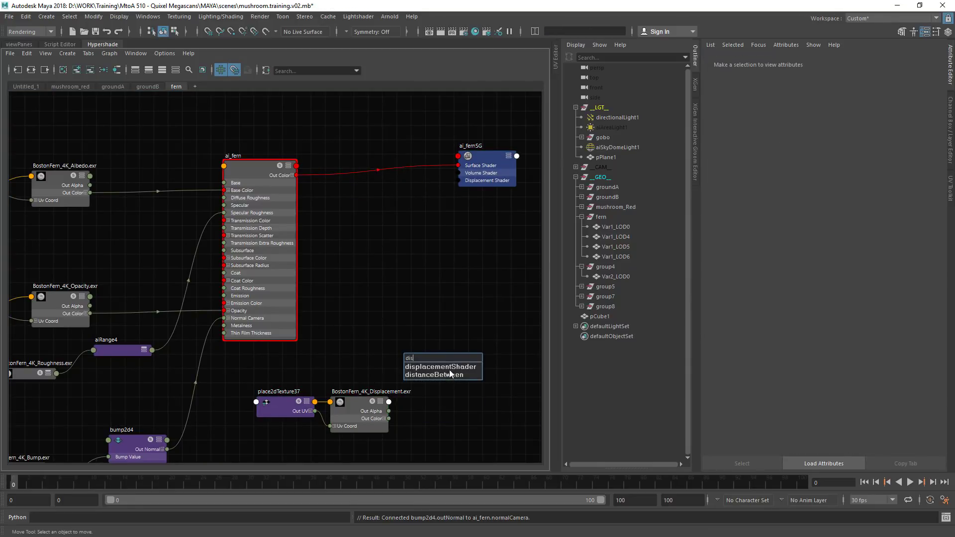
click(441, 367)
Step: Connect the Displacement map's Out Color R to displacementShader4's Displacement and delete the extra displacementShader4SG node
alt+middle_drag(389, 423, 346, 377)
click(343, 373)
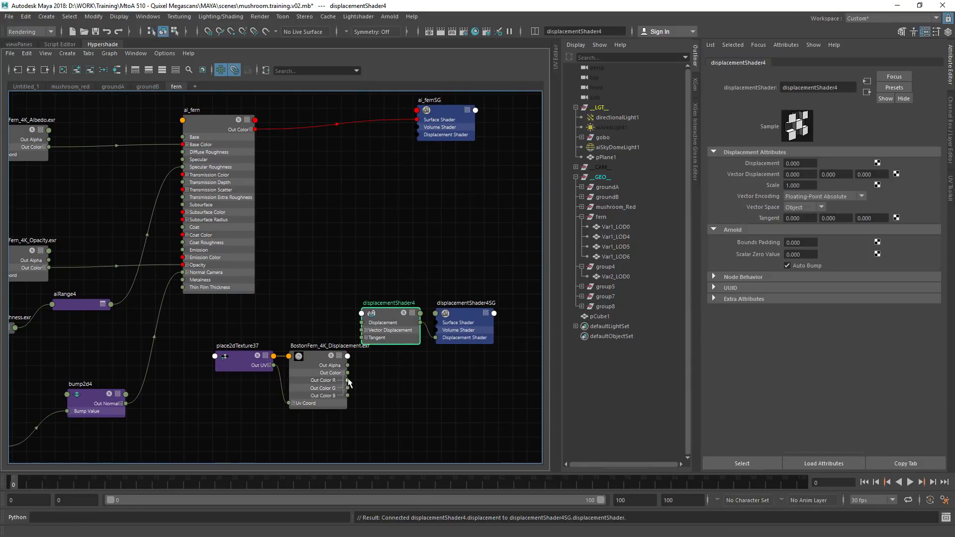
drag(347, 380, 362, 322)
alt+middle_drag(460, 317, 371, 319)
click(371, 317)
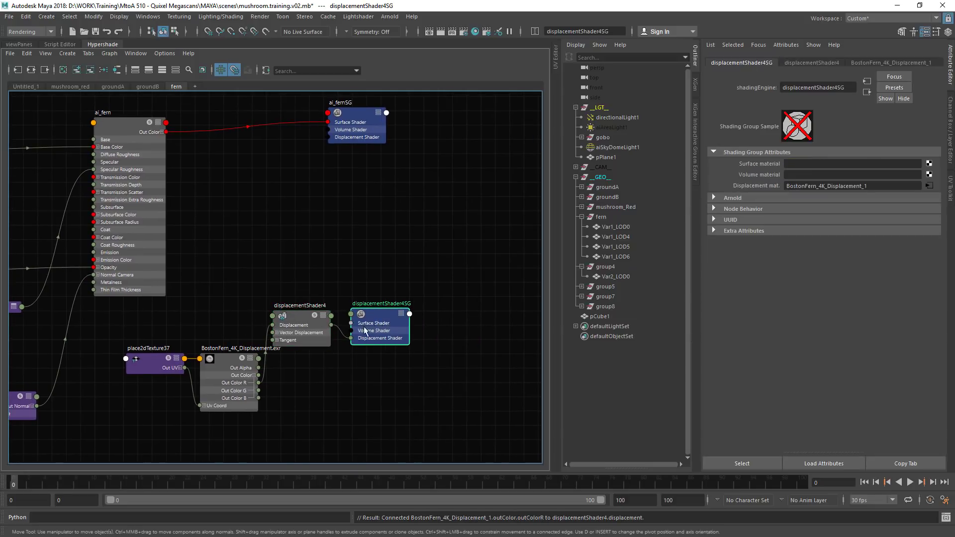
key(Delete)
Step: Move displacementShader4 below ai_fernSG and connect its displacement output to the shading group's Displacement Shader input
drag(304, 318, 336, 234)
click(375, 125)
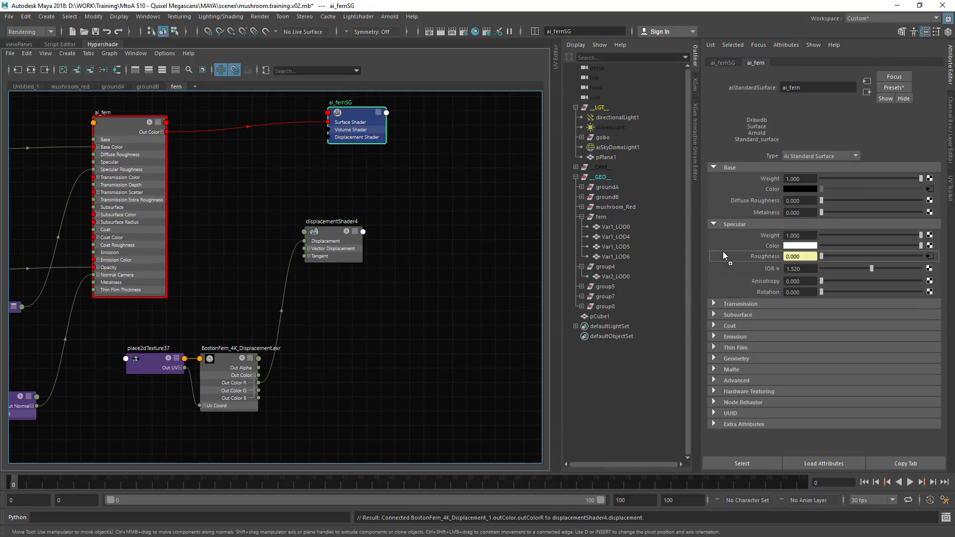
click(361, 109)
click(728, 64)
drag(363, 241, 327, 136)
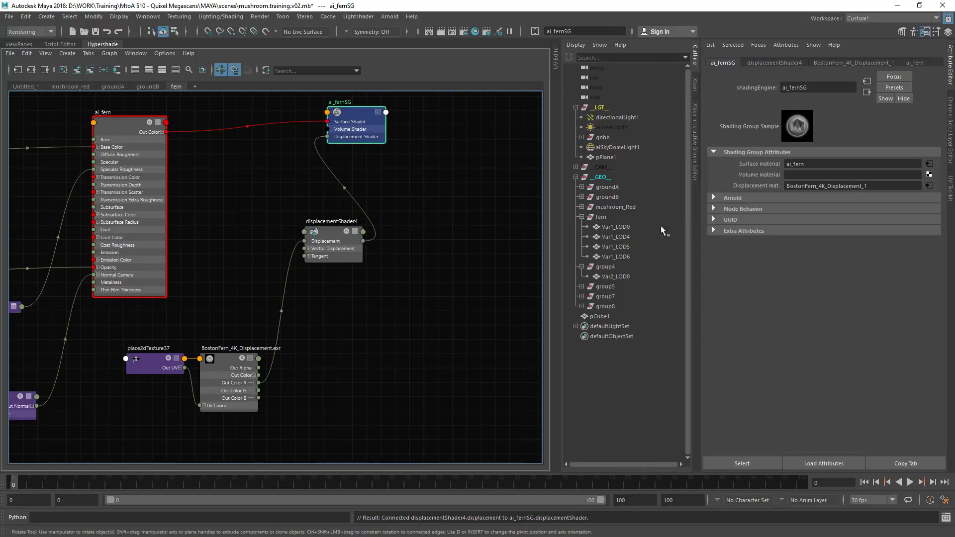
Step: Set displacementShader4's Scale to 0.25, Bounds Padding to 1 and Scalar Zero Value to 0.5
click(333, 239)
double_click(807, 183)
text(0.25)
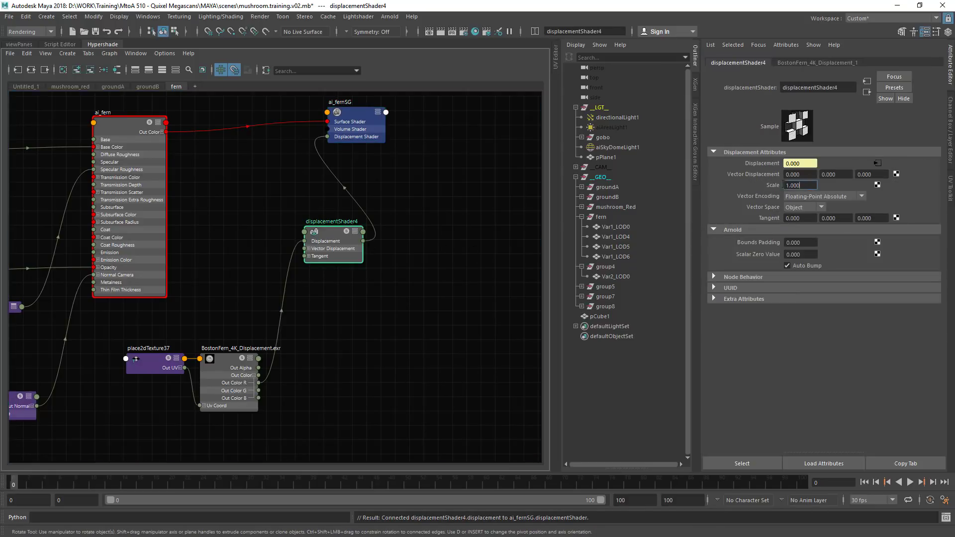
key(Return)
double_click(796, 242)
text(1)
key(Tab)
text(..5)
key(Return)
click(405, 263)
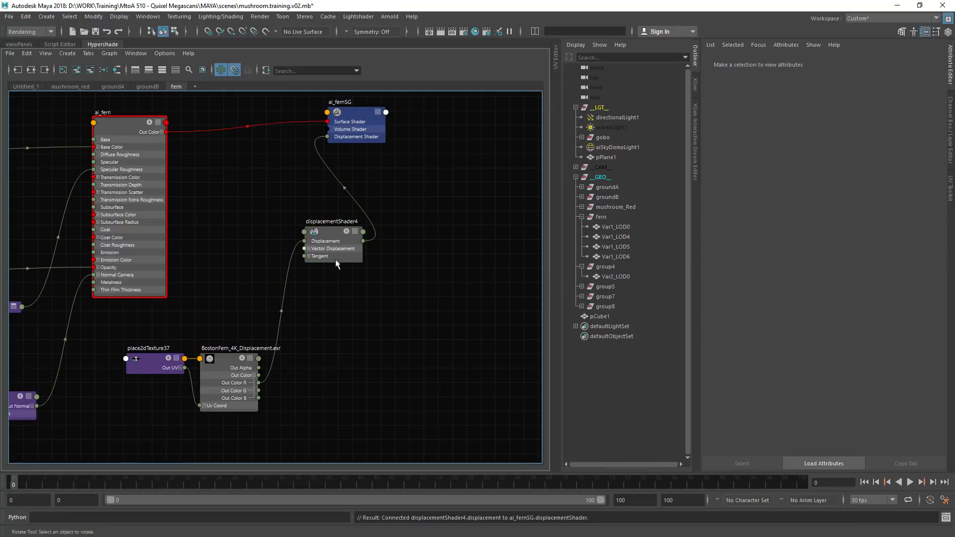
Step: Reparent the Var2_LOD0 mesh from group4 into the fern group and select group4
scroll(322, 248, down, 2)
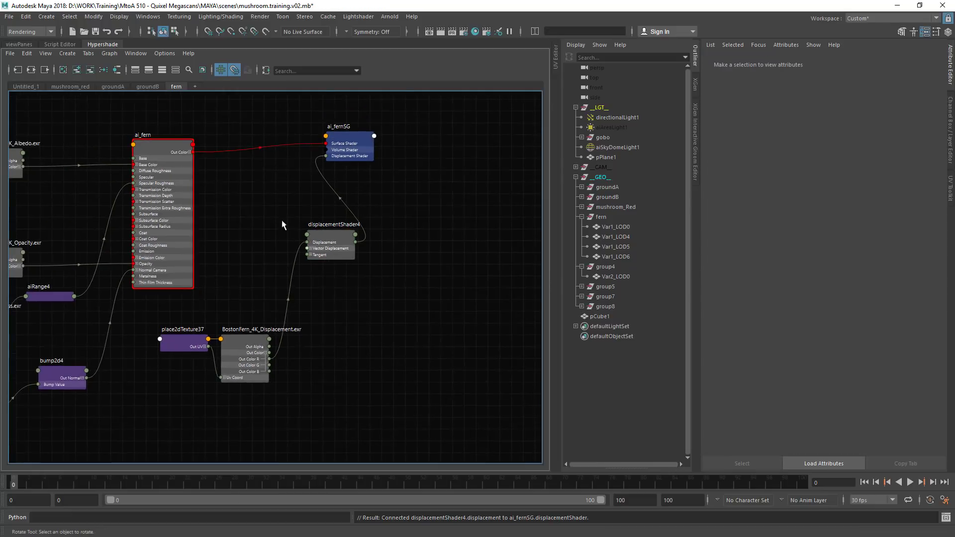
click(582, 217)
double_click(608, 227)
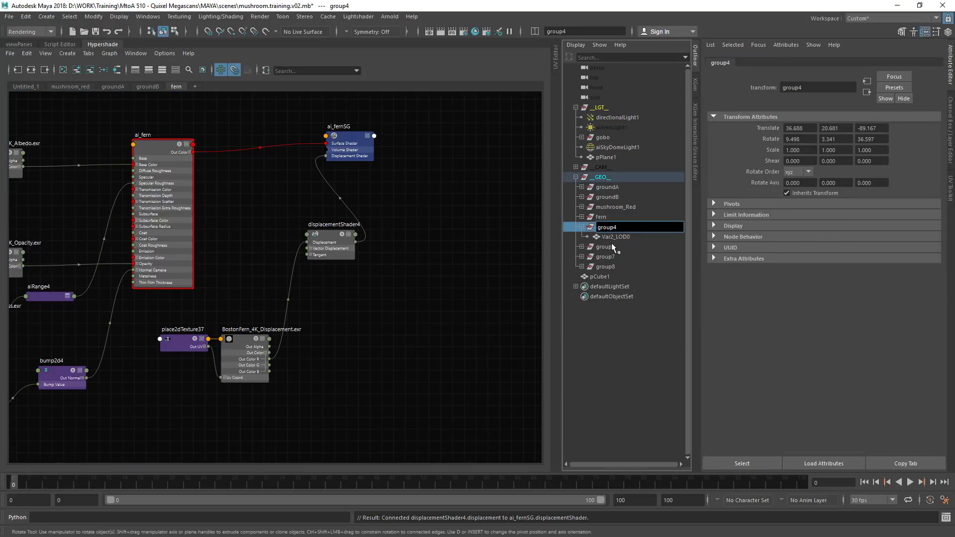
click(609, 238)
drag(608, 216, 607, 219)
click(610, 228)
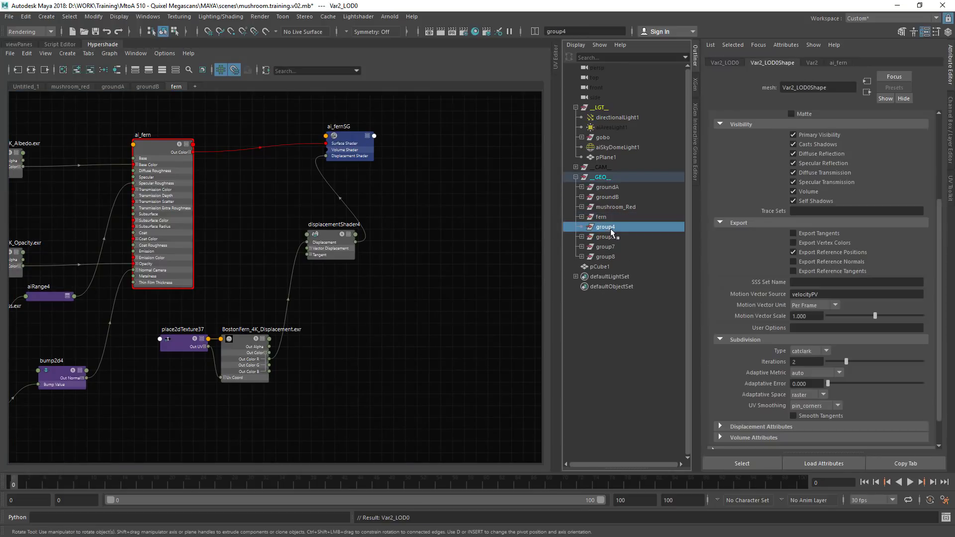
Step: Delete group4, and frame the first mushroom mesh inside group5 in the perspective viewport
key(Delete)
click(603, 228)
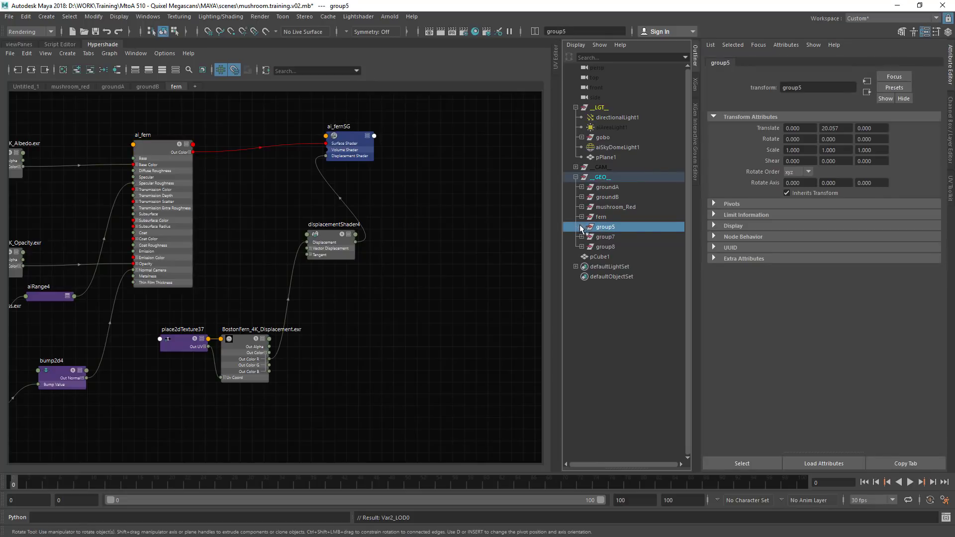
click(581, 227)
click(602, 233)
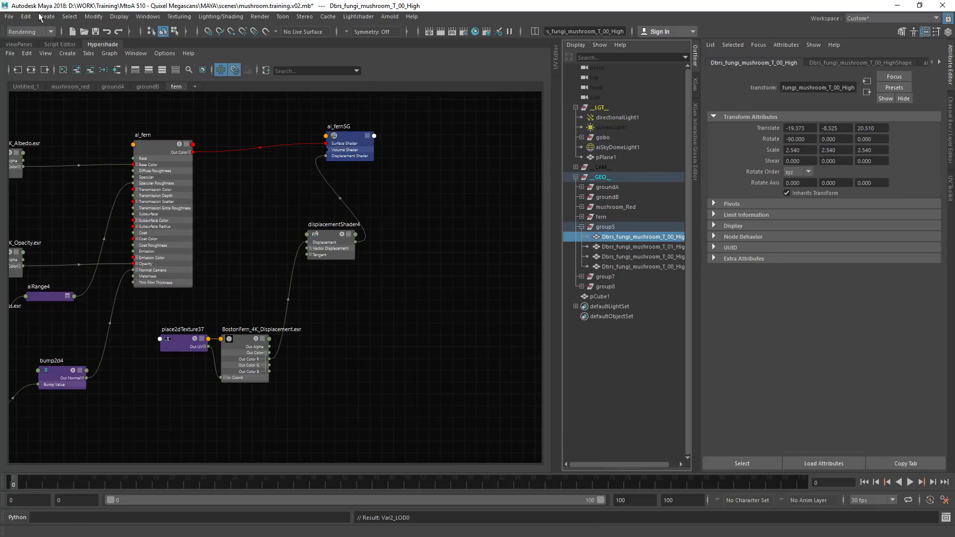
click(17, 45)
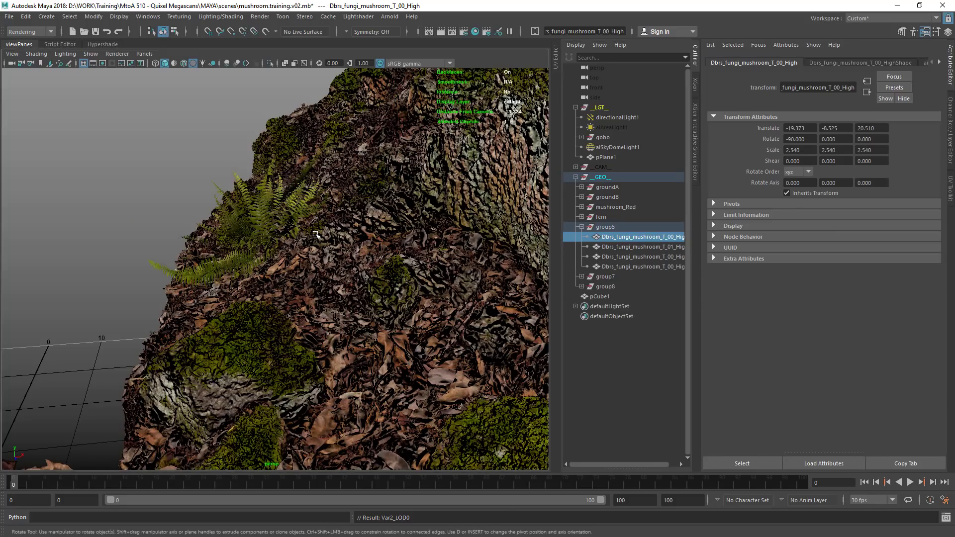
key(f)
key(e)
Step: Add a new Hypershade graph tab and name it mushroom_brown
click(104, 44)
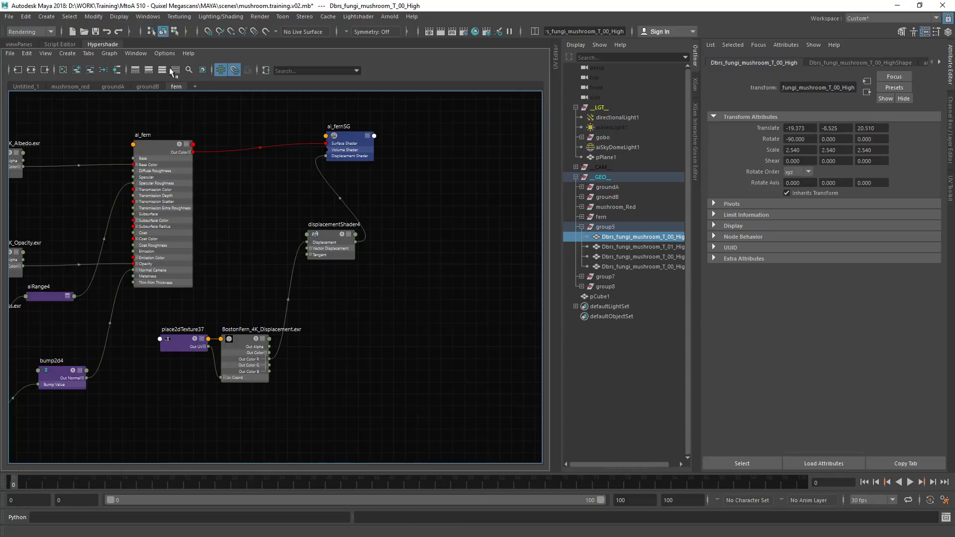
click(195, 87)
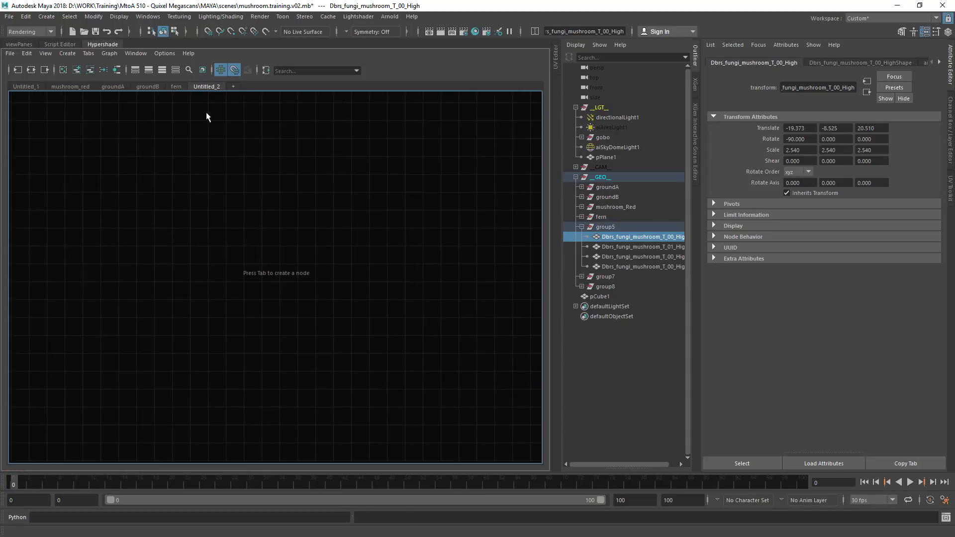
double_click(203, 87)
key(ctrl+a)
text(MUSHROOM_NBR)
key(BackSpace)
key(BackSpace)
key(ctrl+a)
text(mushroom_brown)
key(Return)
Step: Graph the selected mushroom mesh's ai_mushroom_brown material network in the mushroom_brown tab
right_drag(314, 204, 369, 279)
alt+right_drag(244, 272, 189, 273)
alt+middle_drag(189, 274, 246, 226)
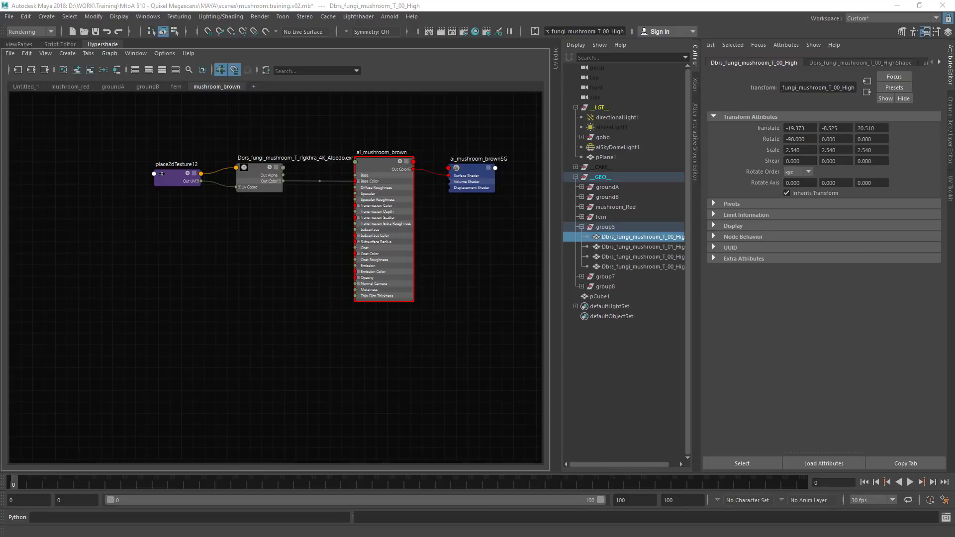
Step: Switch to File Explorer and open the Debris_Fungi_Mushroom_rfgkhra_4K_3d_ms folder inside QuixelMegascans
key(alt+Tab)
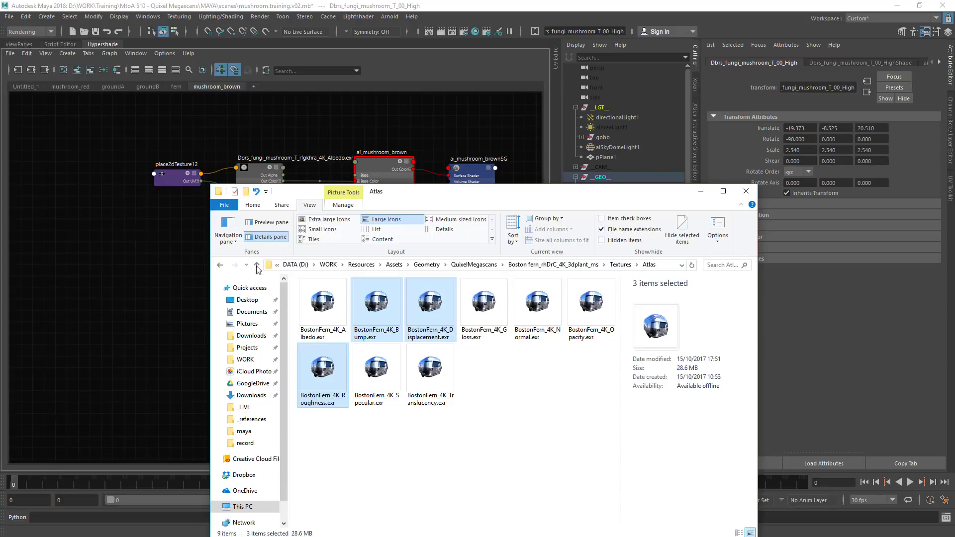
click(517, 264)
click(505, 265)
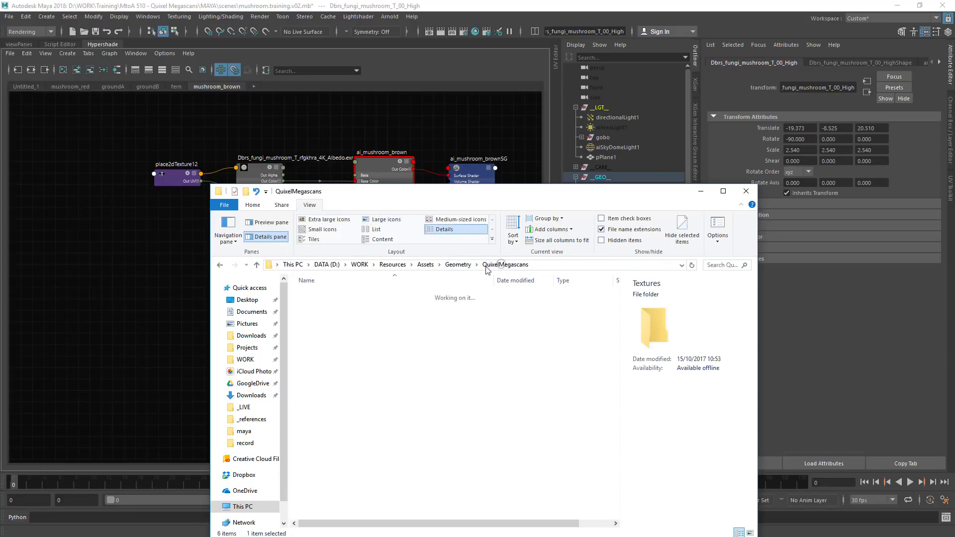
double_click(378, 337)
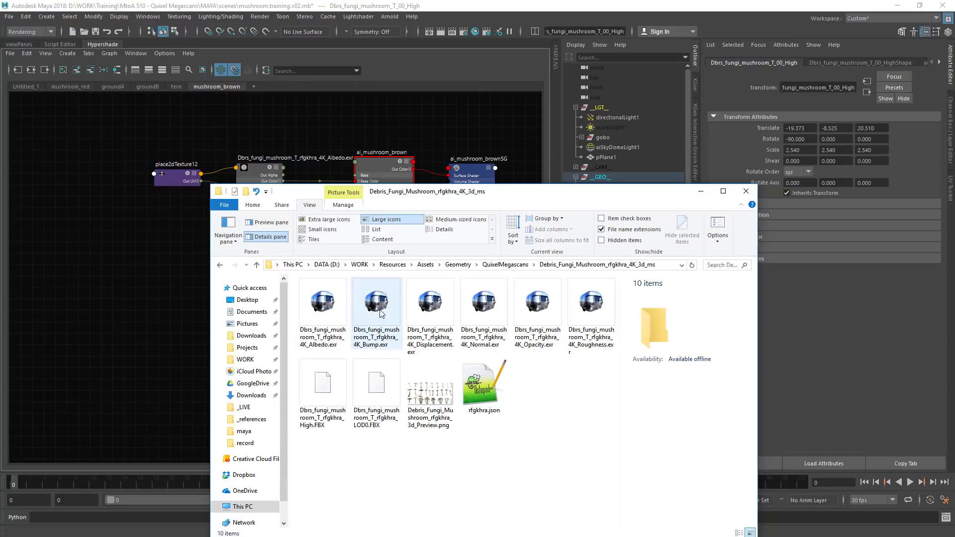
Step: Import the mushroom's Bump, Displacement and Roughness EXR maps into Maya's mushroom_brown Hypershade graph
click(377, 319)
ctrl+click(431, 317)
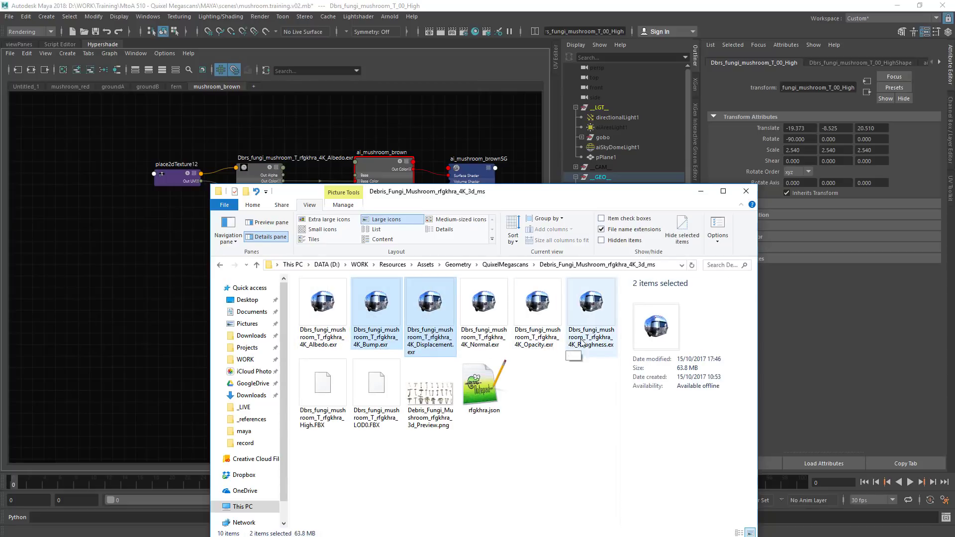
ctrl+click(590, 318)
ctrl+click(576, 340)
drag(576, 339, 98, 256)
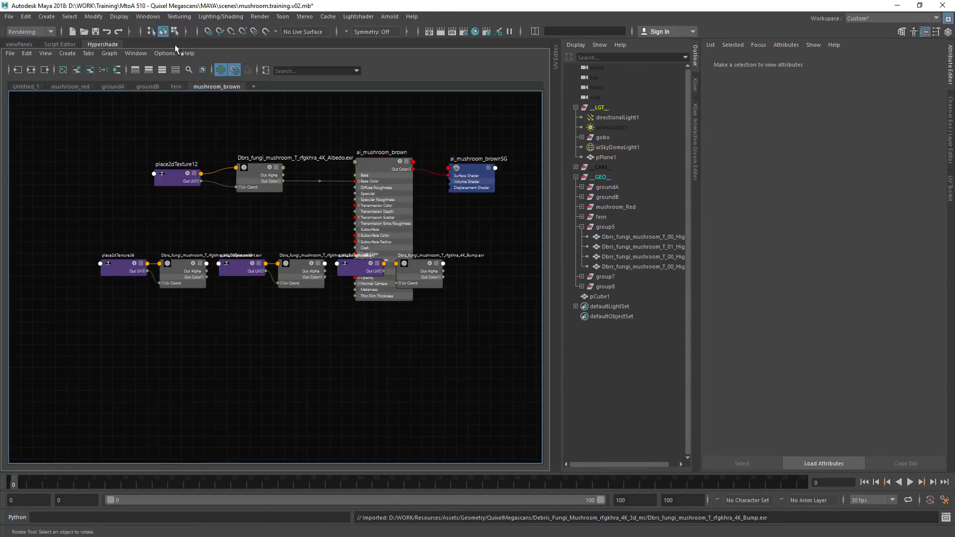
Step: Rearrange the graph and place the three imported texture networks below the Albedo texture
click(103, 70)
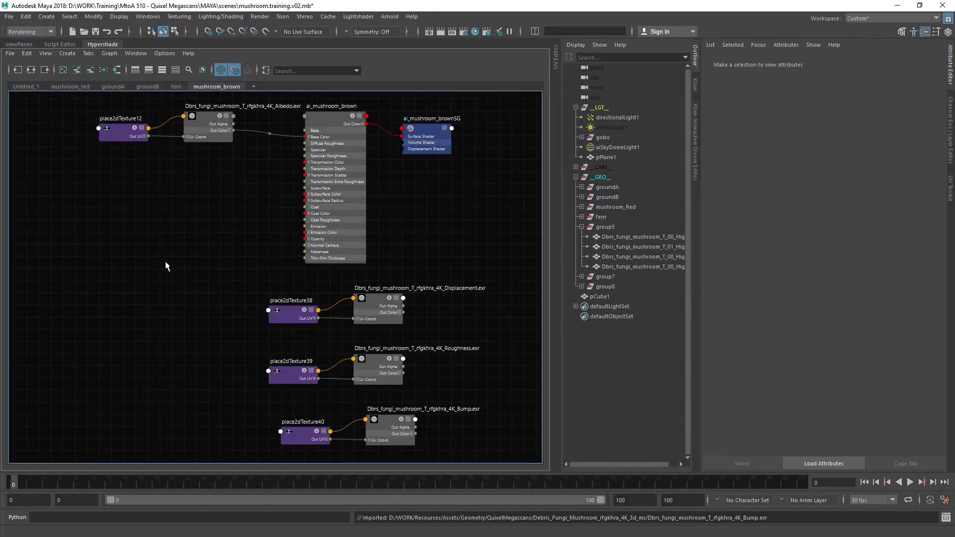
drag(249, 291, 437, 477)
drag(398, 420, 229, 323)
click(335, 317)
alt+middle_drag(281, 211, 281, 216)
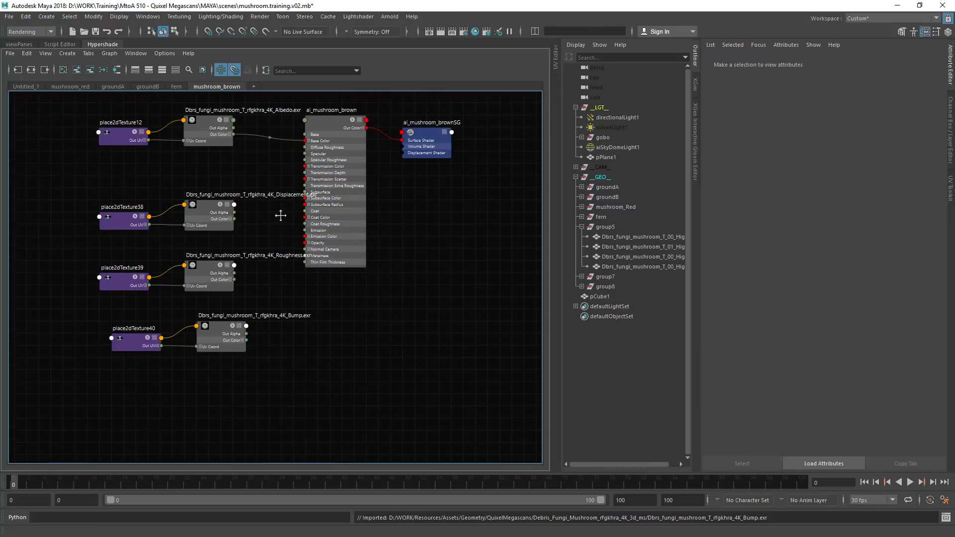
Step: Create a displacementShader, connect the Displacement map's Out Color R to its Displacement, and delete the extra displacementShader5SG node
scroll(280, 215, up, 4)
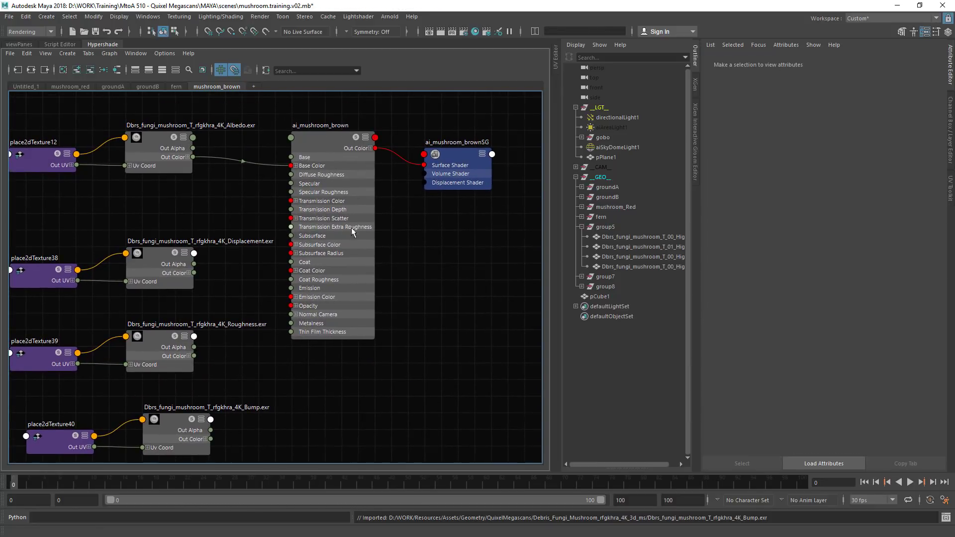
key(Tab)
text(dis)
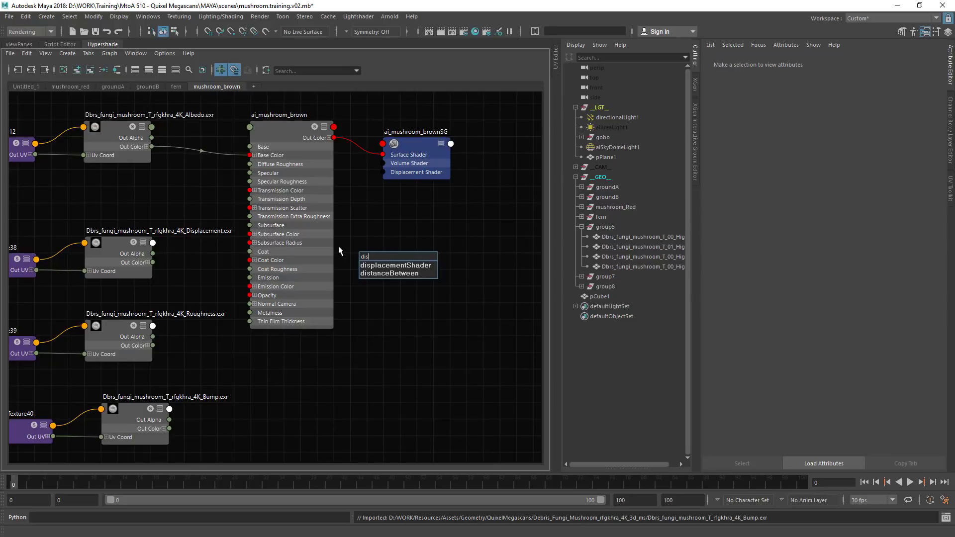
key(Down)
key(Return)
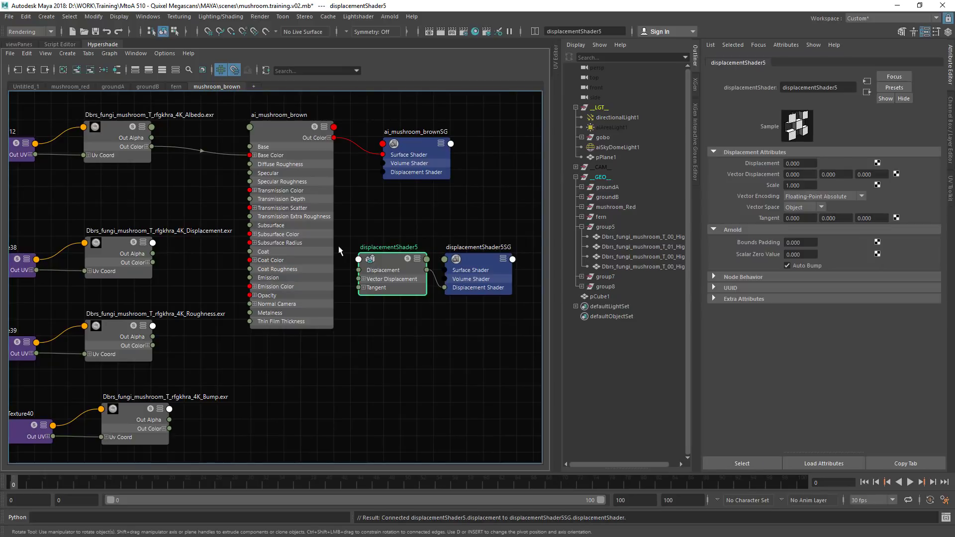
click(148, 262)
drag(153, 271, 359, 271)
click(486, 284)
key(Delete)
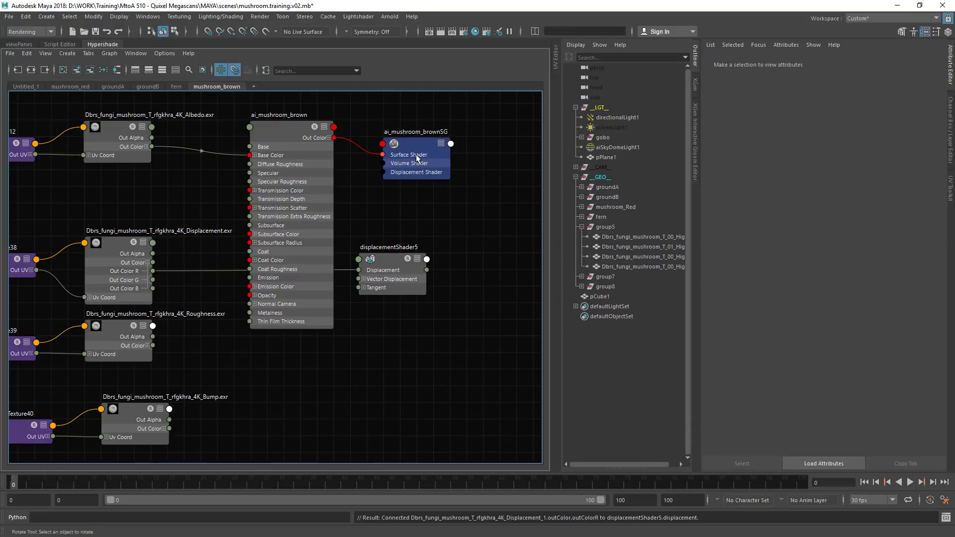
Step: Move ai_mushroom_brownSG farther from the material and connect displacementShader5 to its Displacement Shader input
drag(407, 163, 457, 164)
click(723, 64)
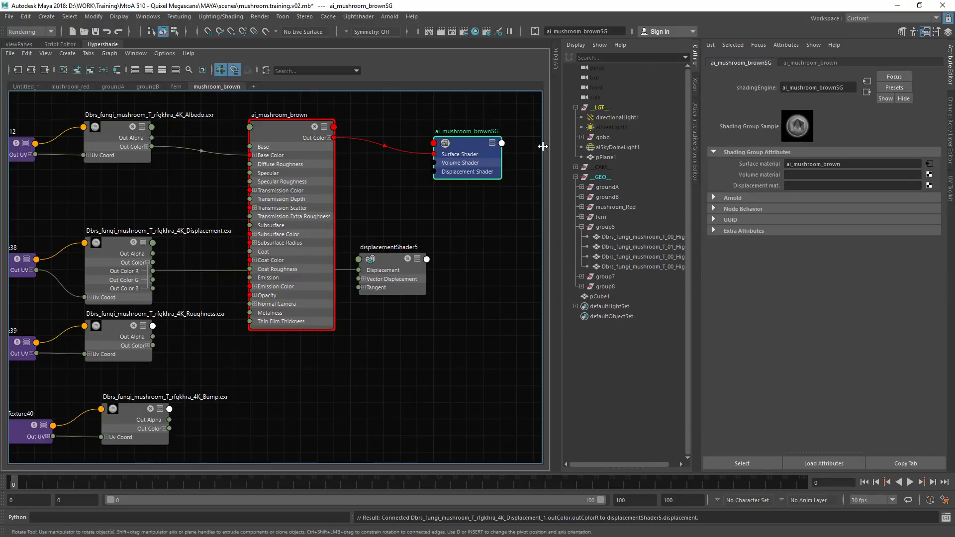
middle_drag(371, 267, 780, 189)
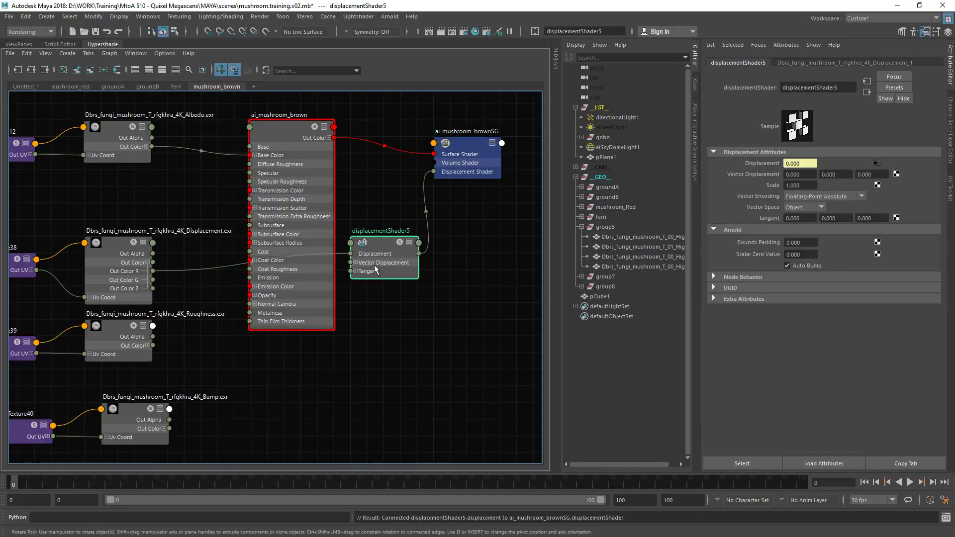
Step: Set displacementShader5's Scale to 0.25, Bounds Padding to 1 and Scalar Zero Value to 0.5
drag(808, 185, 772, 192)
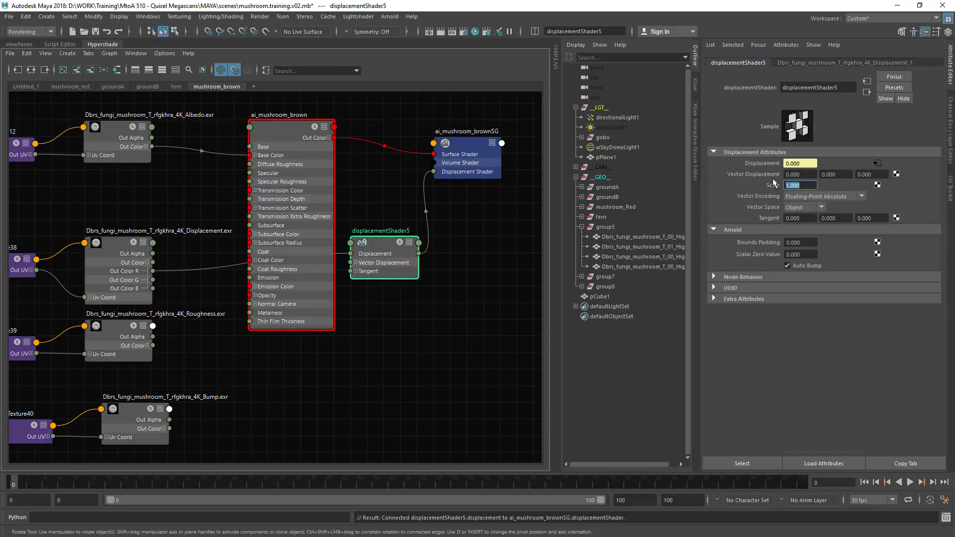
text(.25)
click(802, 243)
text(1)
click(793, 254)
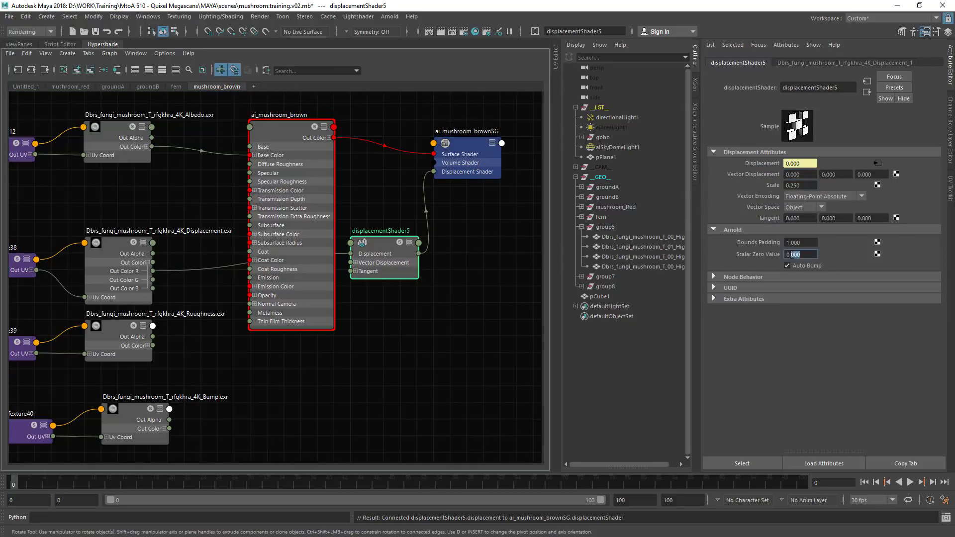
text(.5)
key(Return)
Step: Create an aiRange node and place it beside the mushroom's Roughness texture
alt+middle_drag(150, 210, 179, 194)
click(201, 343)
key(Tab)
text(ai)
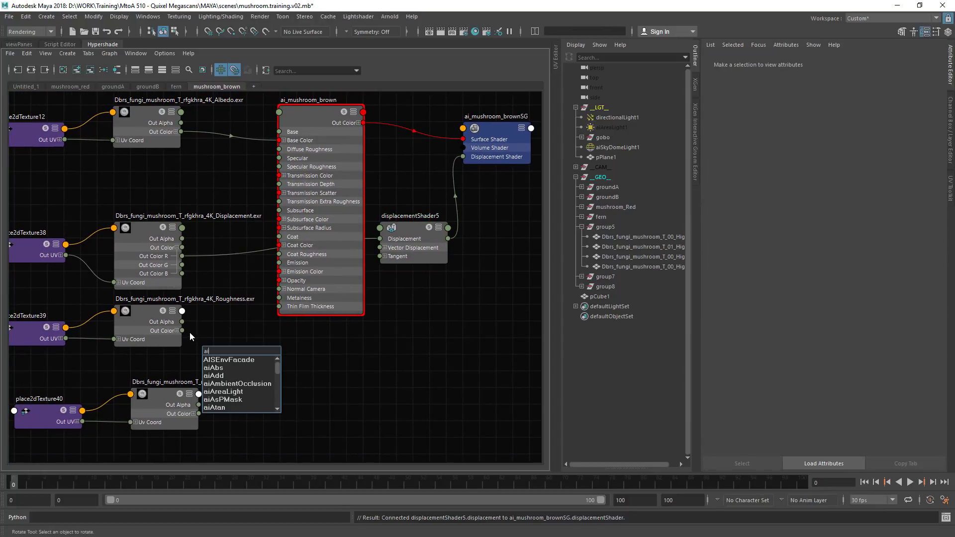
text(rs)
key(BackSpace)
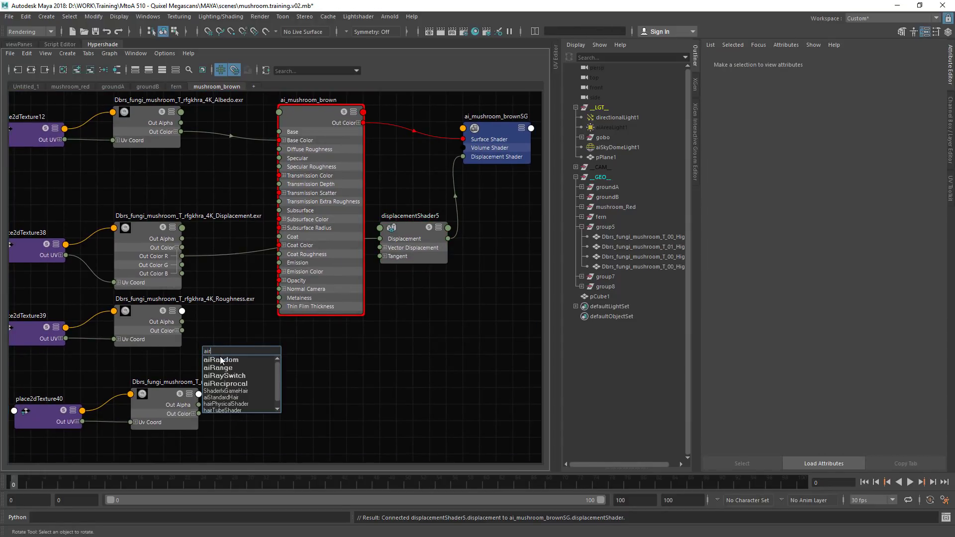
click(216, 369)
drag(240, 353, 251, 326)
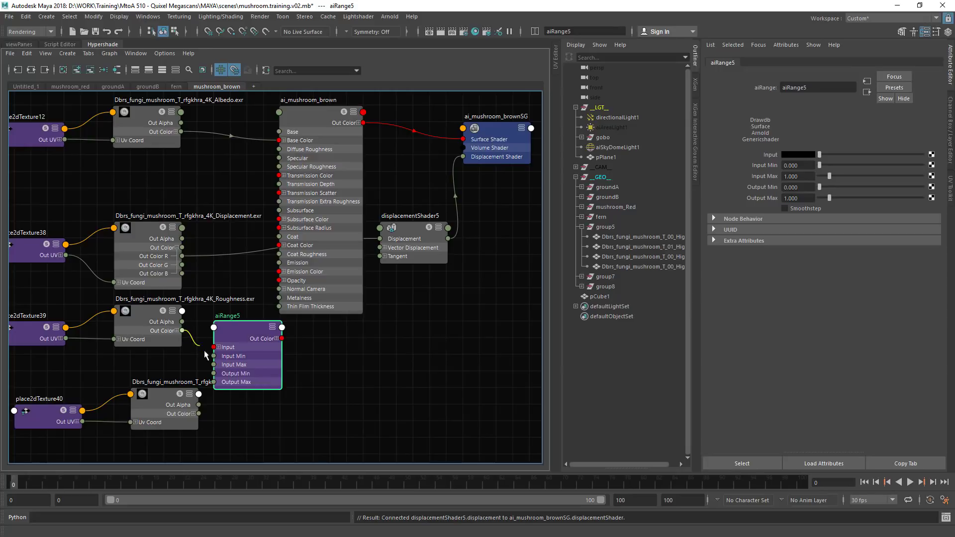
Step: Connect the Roughness map through aiRange5 to ai_mushroom_brown's Specular Roughness using Out Color R, and collapse the range node beside the texture
drag(205, 355, 289, 168)
click(277, 339)
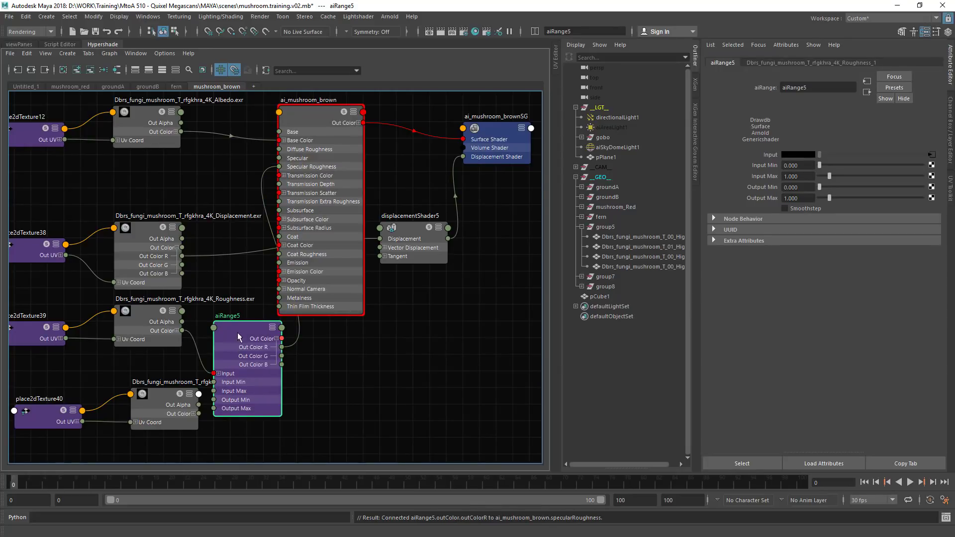
key(1)
drag(243, 329, 217, 314)
Step: Create a bump2d node and connect the Bump map's Out Color R to its Bump Value
click(249, 406)
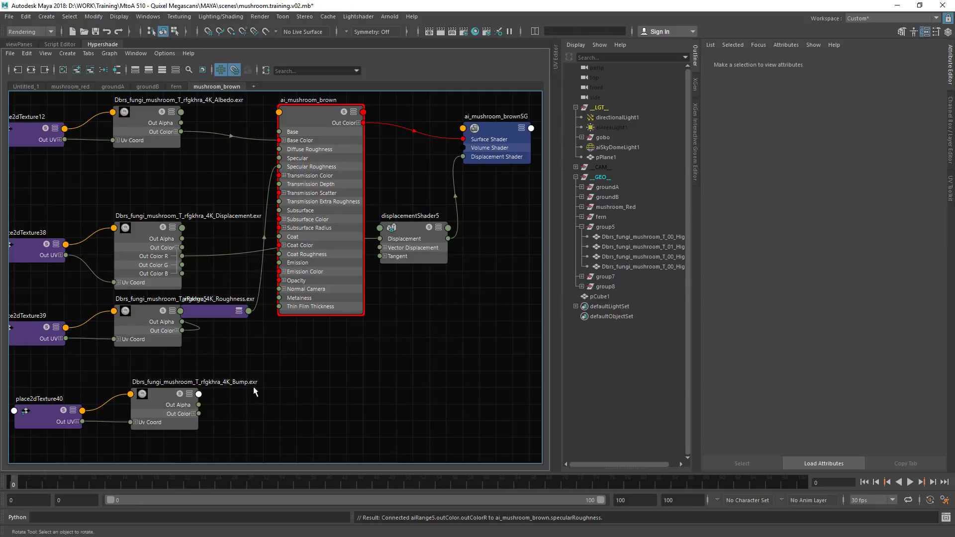
key(Tab)
text(bum)
click(280, 413)
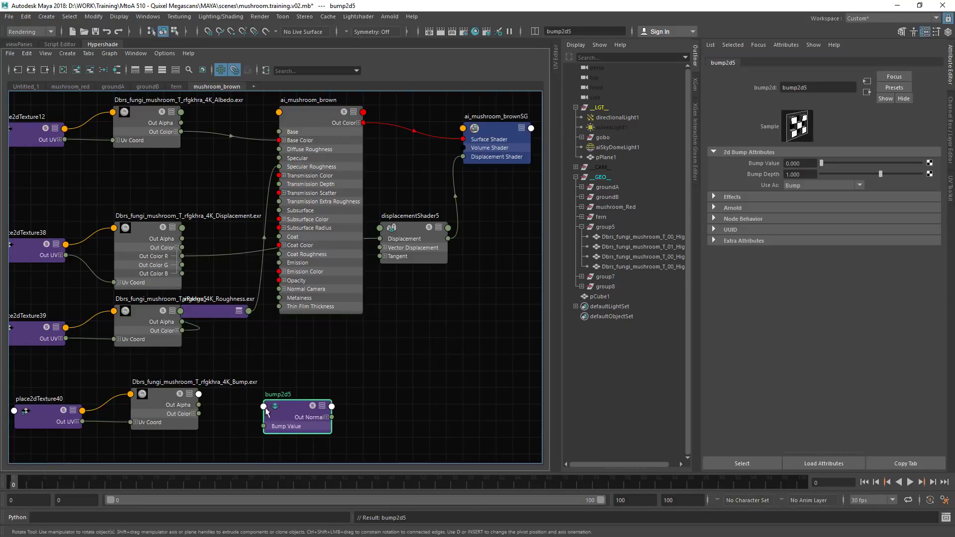
click(193, 414)
drag(198, 422, 266, 427)
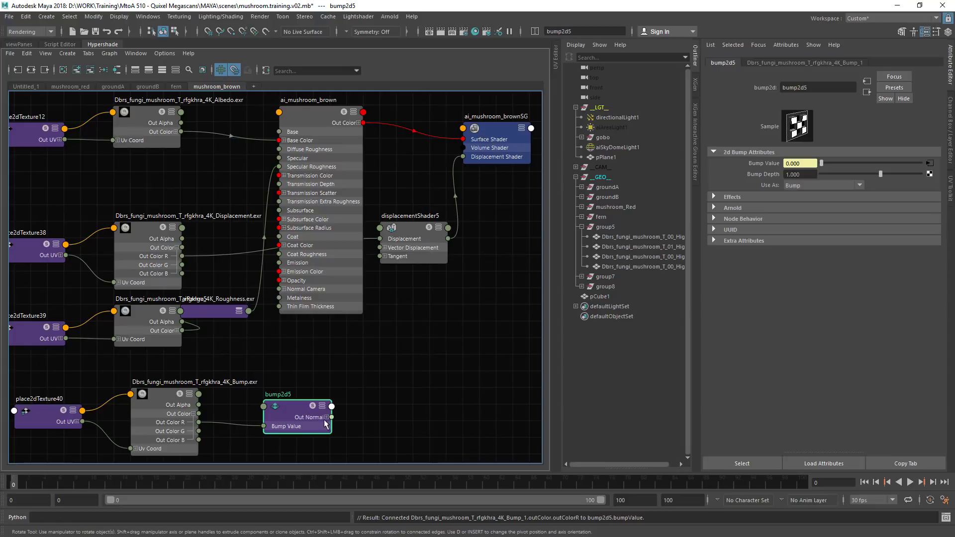
Step: Connect bump2d5's Out Normal to ai_mushroom_brown's Normal Camera and move the bump node slightly up
drag(332, 418, 279, 290)
drag(285, 417, 283, 388)
click(538, 263)
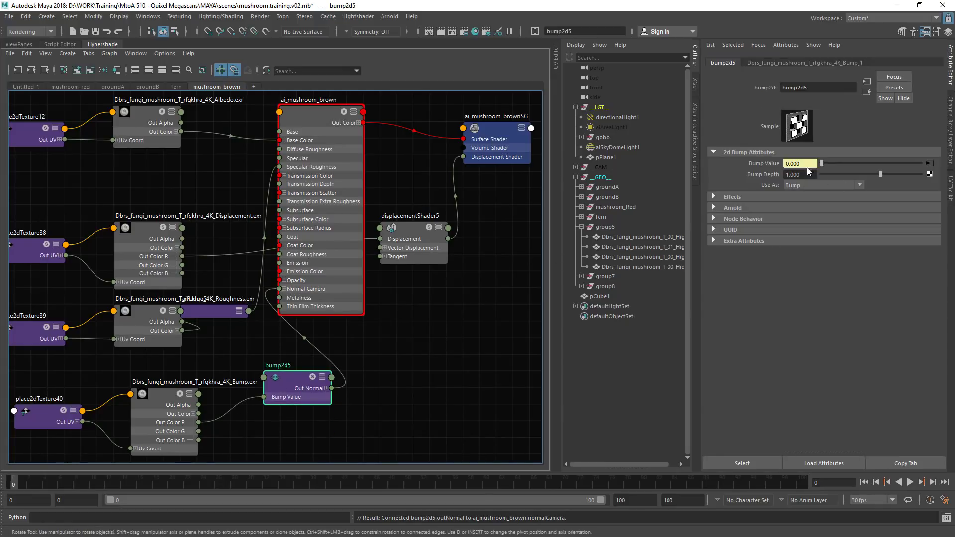
Step: Set bump2d5's Bump Depth to 0.01
drag(807, 175, 773, 172)
text(0.01)
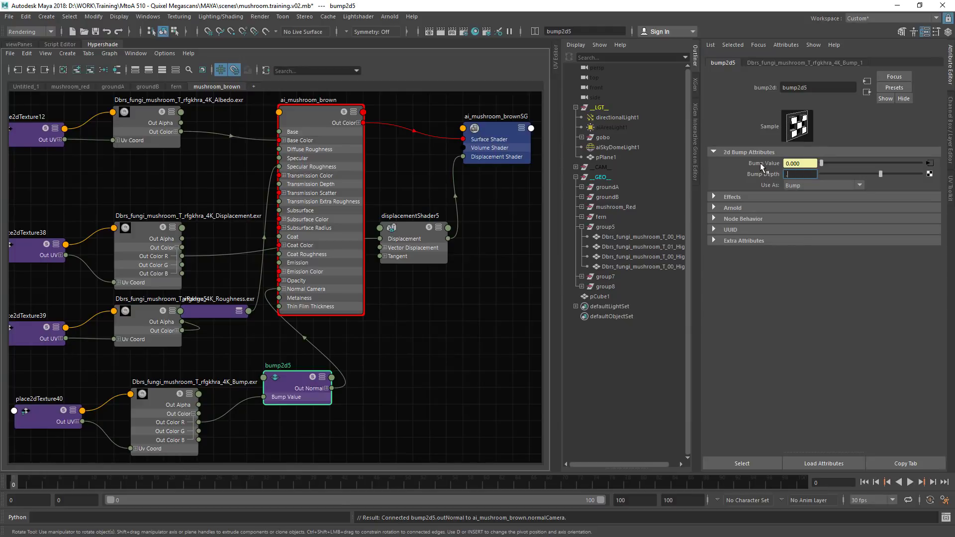
key(Return)
click(372, 360)
scroll(367, 267, down, 3)
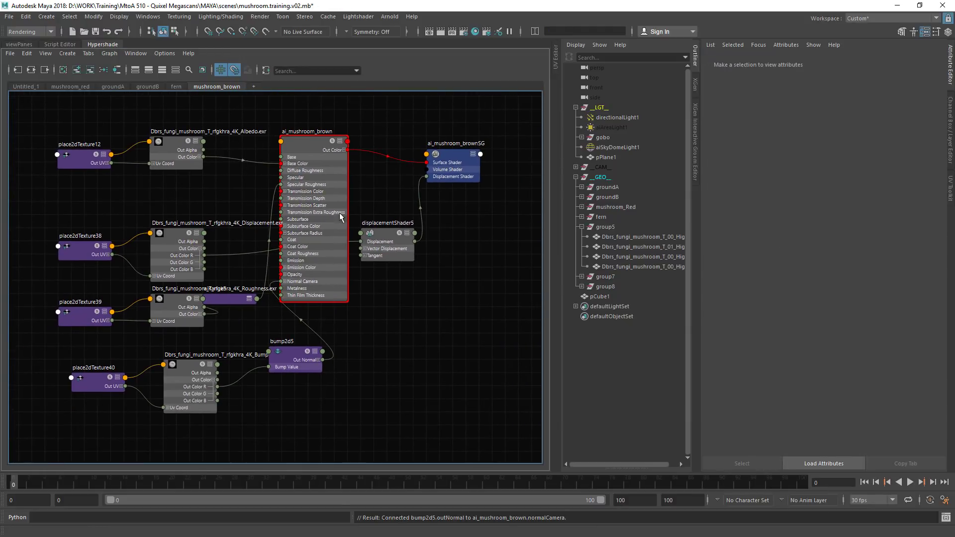
Step: Rename group5 as mushroom_brown in the Outliner
click(607, 225)
double_click(610, 225)
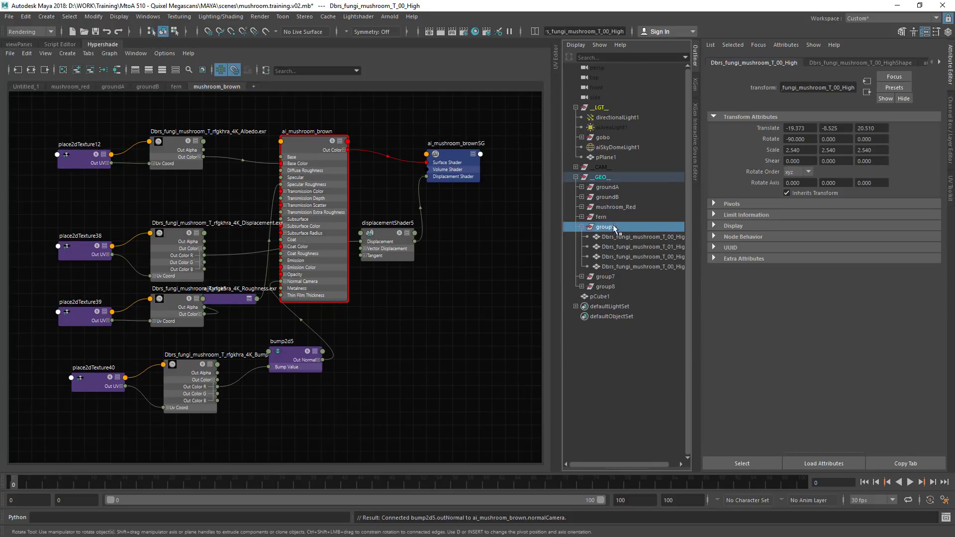
text(mushroom)
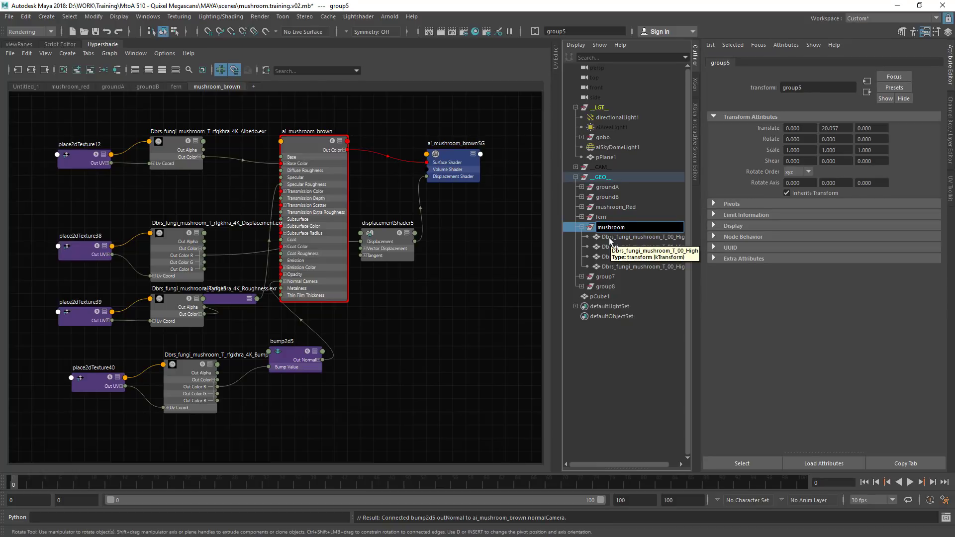
text(_brown)
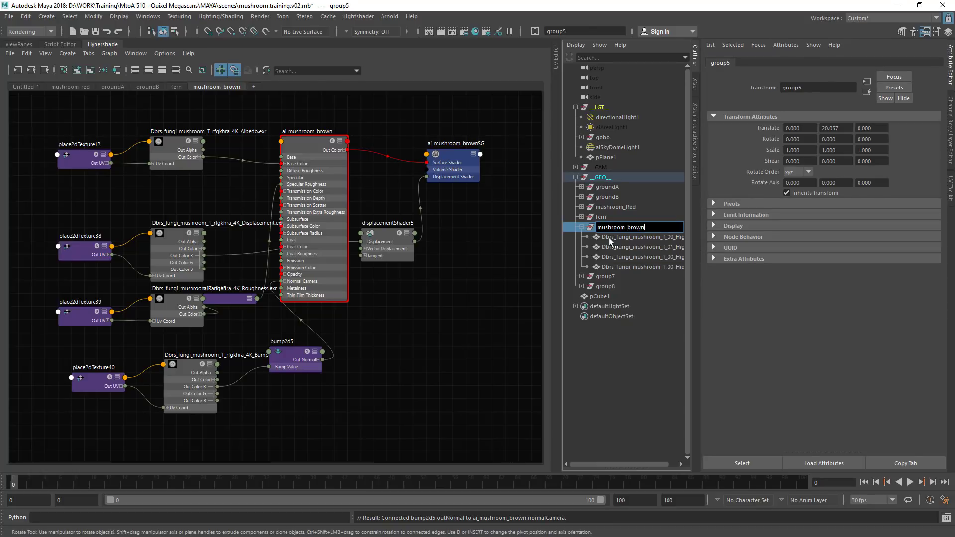
key(Return)
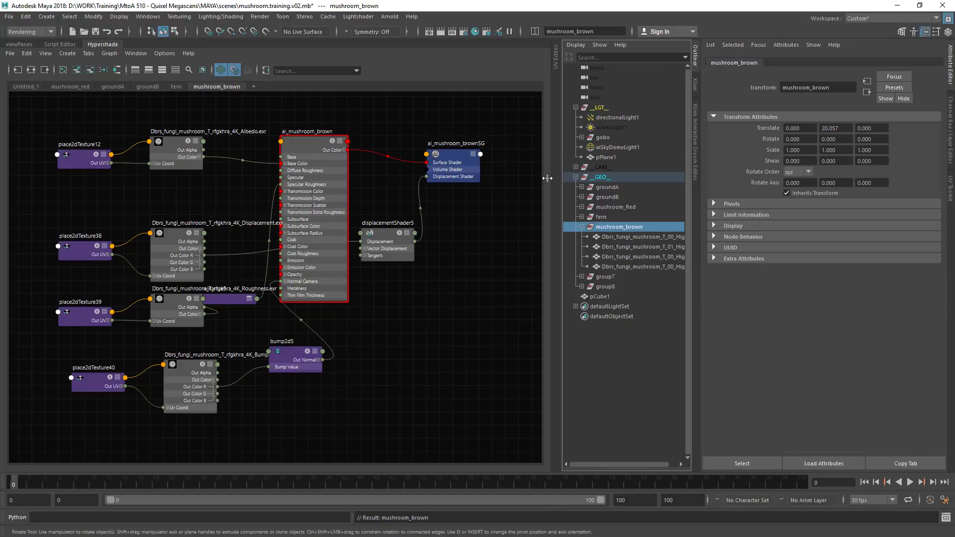
Step: Set the Arnold subdivision of the mushroom_brown meshes to Catclark with 3 iterations using Attribute Control
click(358, 16)
click(386, 47)
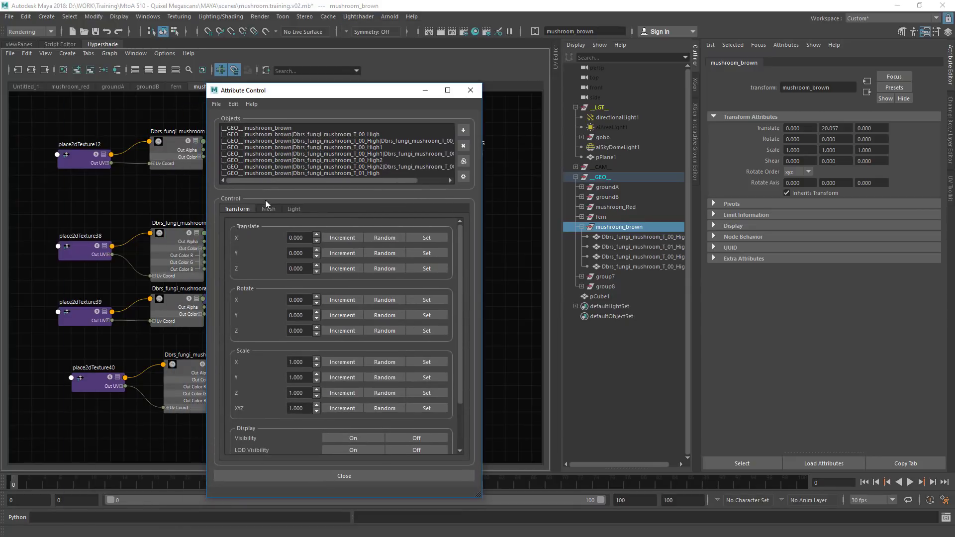
click(268, 209)
drag(461, 300, 466, 400)
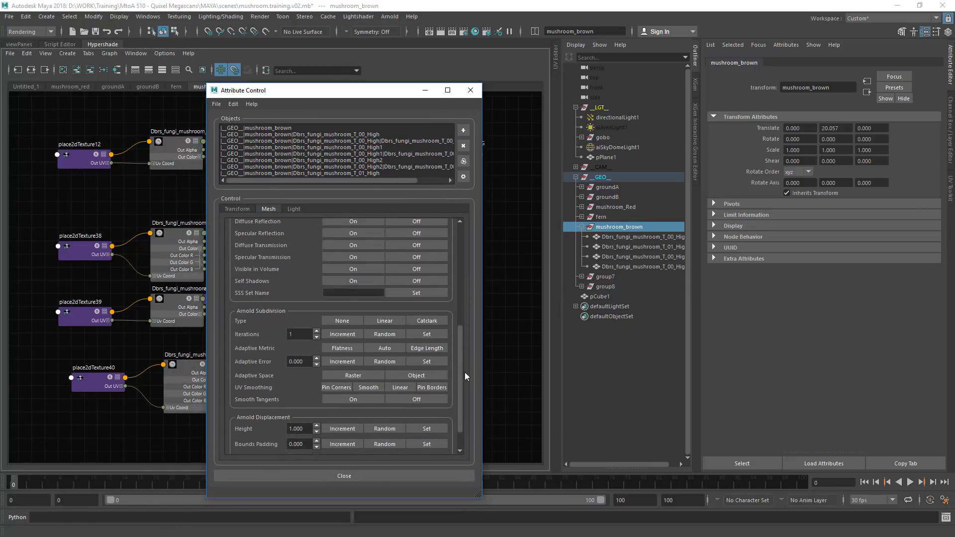
click(433, 322)
double_click(301, 334)
text(3)
click(471, 92)
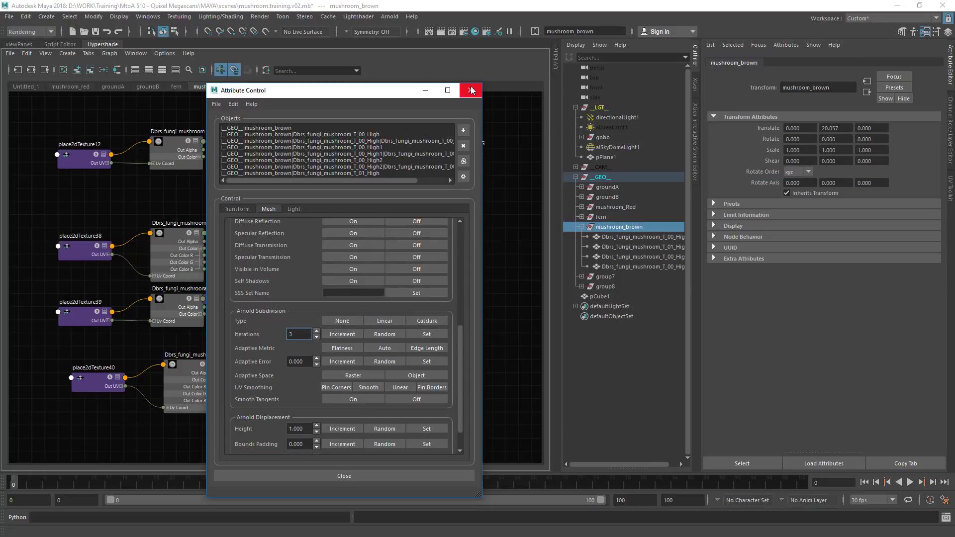
Step: Collapse mushroom_brown, select the granite rock mesh inside group7 and inspect it in the viewport
click(580, 228)
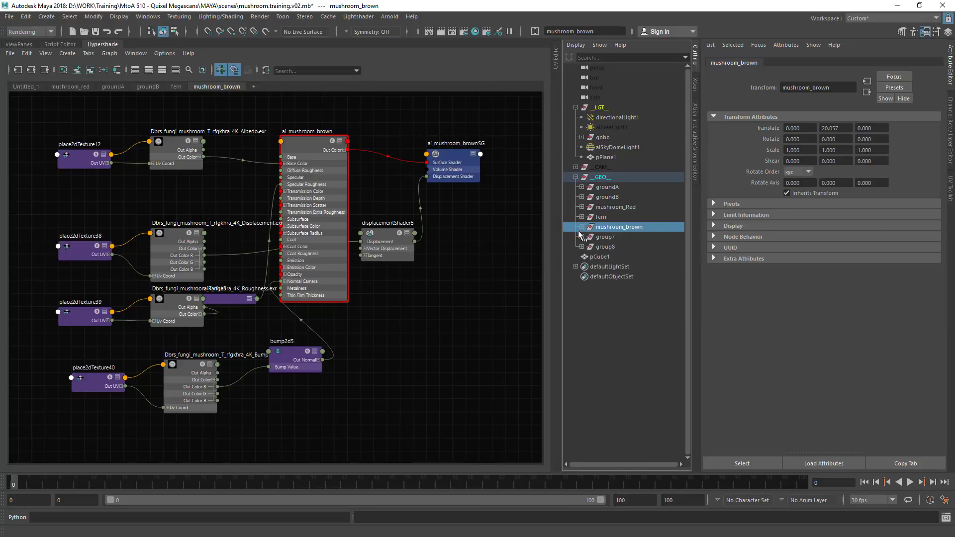
click(616, 236)
click(581, 238)
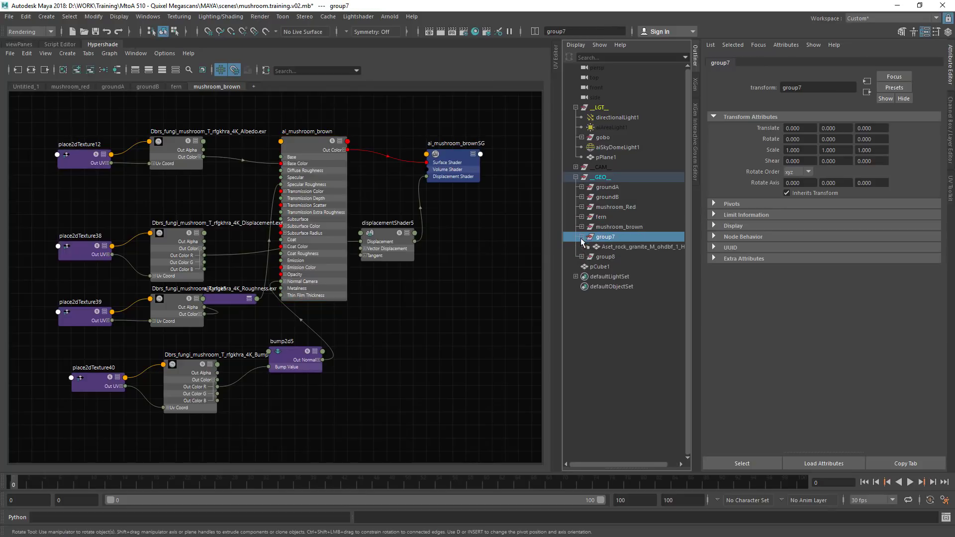
click(620, 246)
click(27, 44)
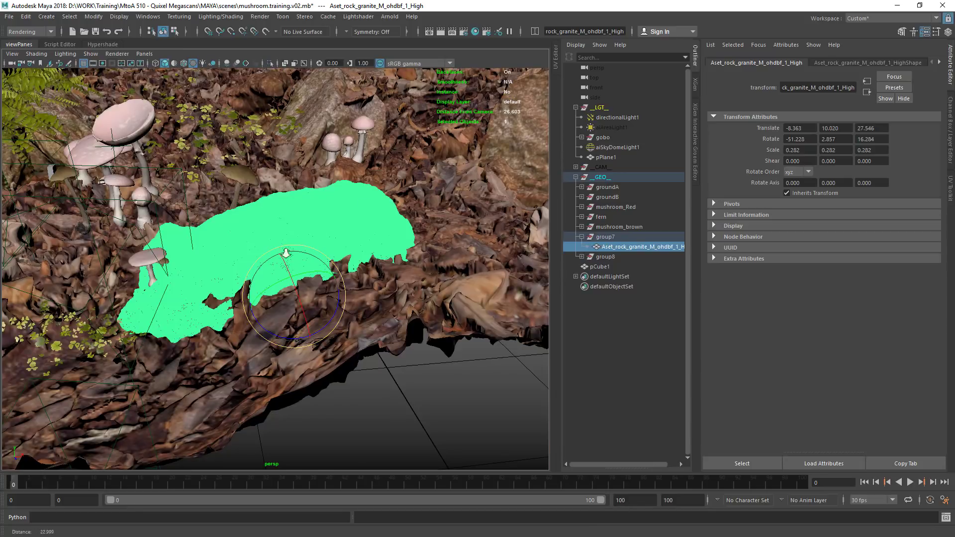
alt+drag(288, 253, 321, 260)
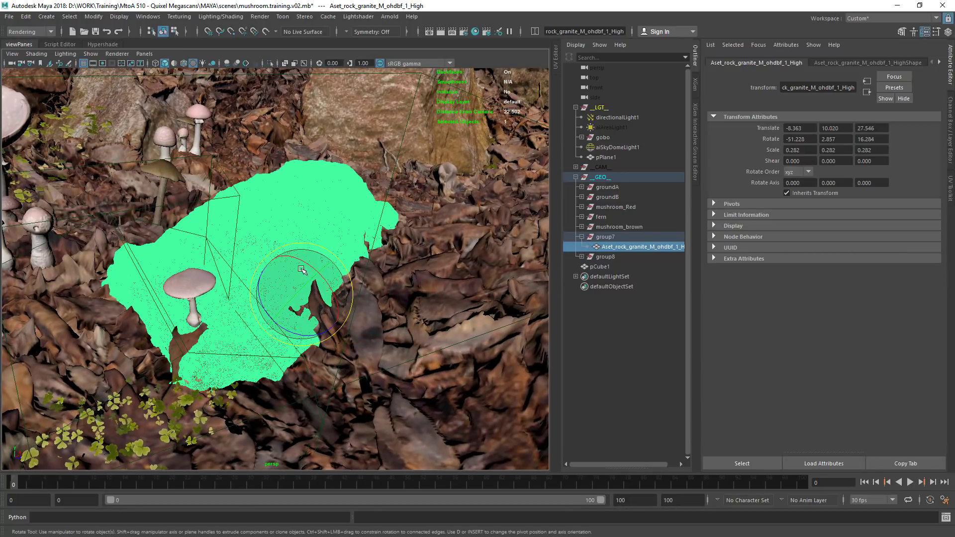
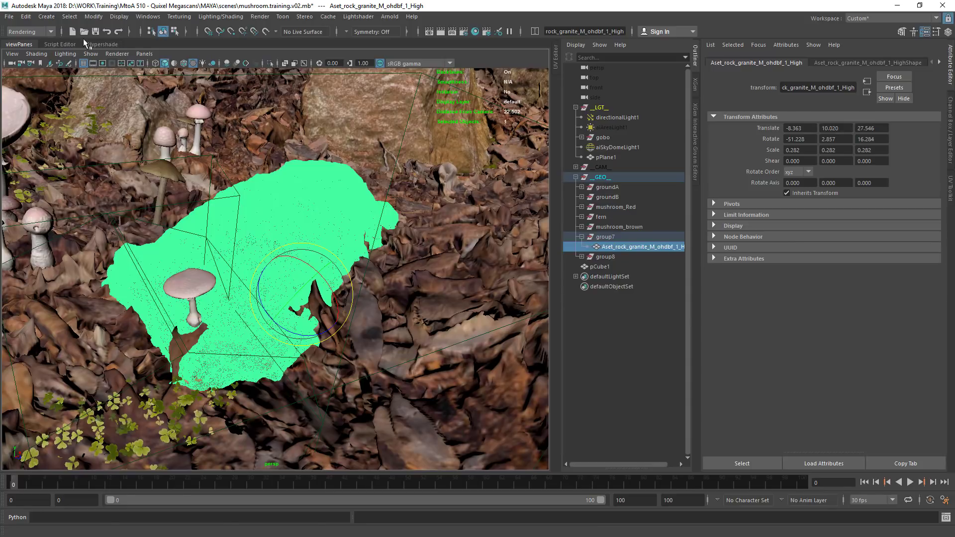
Step: Add a new Hypershade graph tab named rock_fg
click(91, 53)
click(102, 45)
click(253, 87)
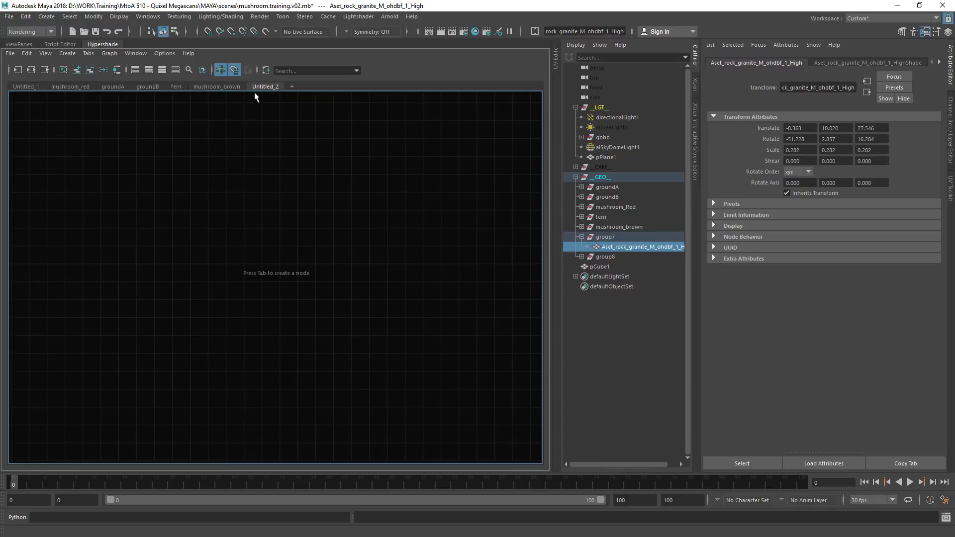
text(roc)
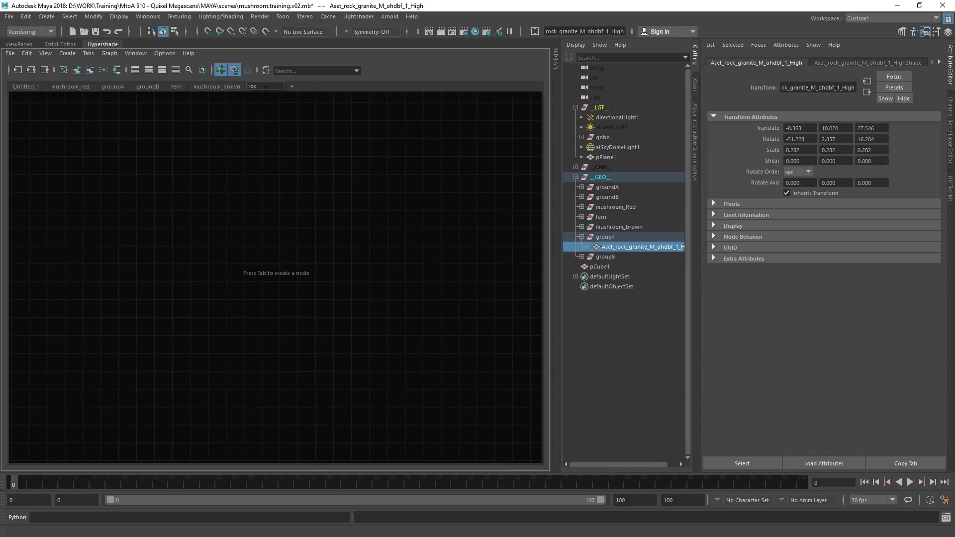
text(k_fg)
key(Return)
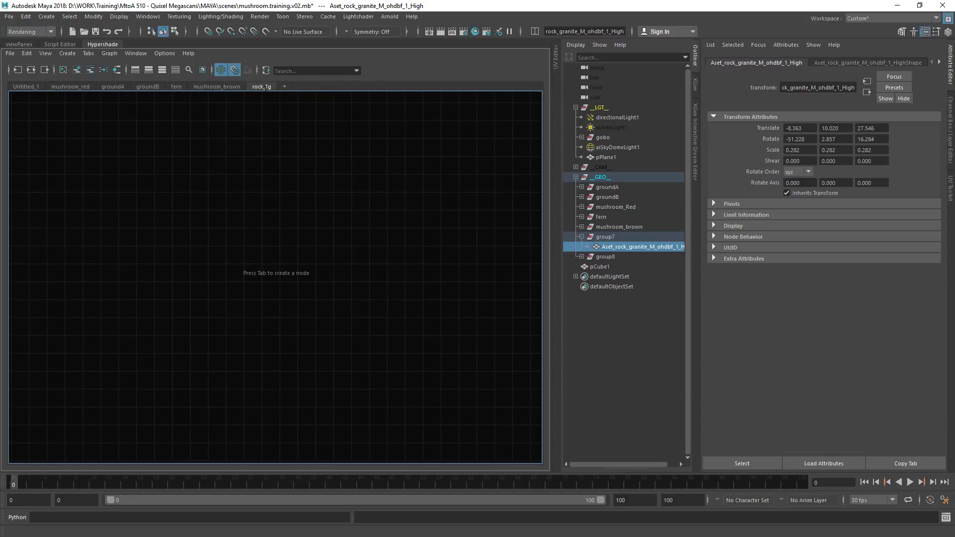
Step: Rename group7 as rock_fg in the Outliner
double_click(616, 237)
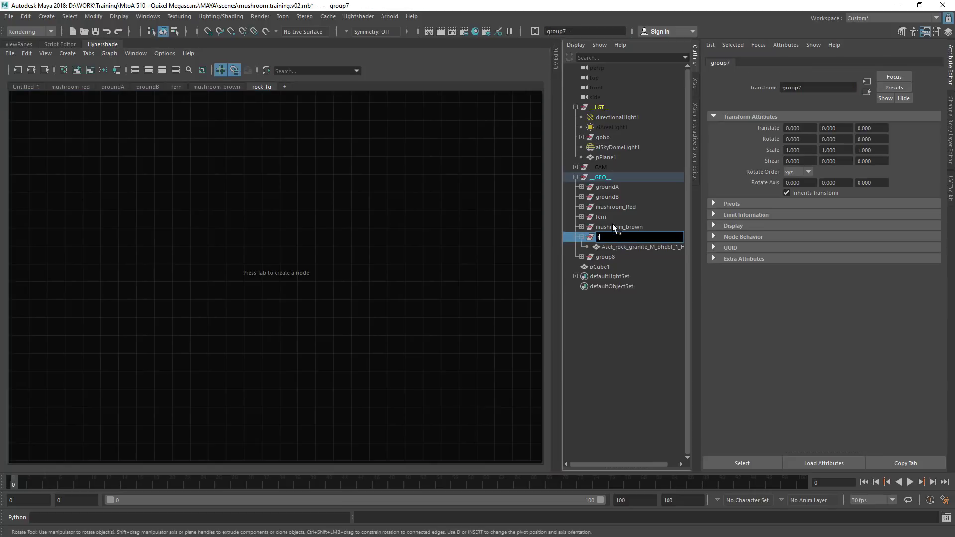
text(rock_fg)
key(Return)
Step: Graph the material network of the granite rock mesh in the rock_fg tab and save the scene
key(Down)
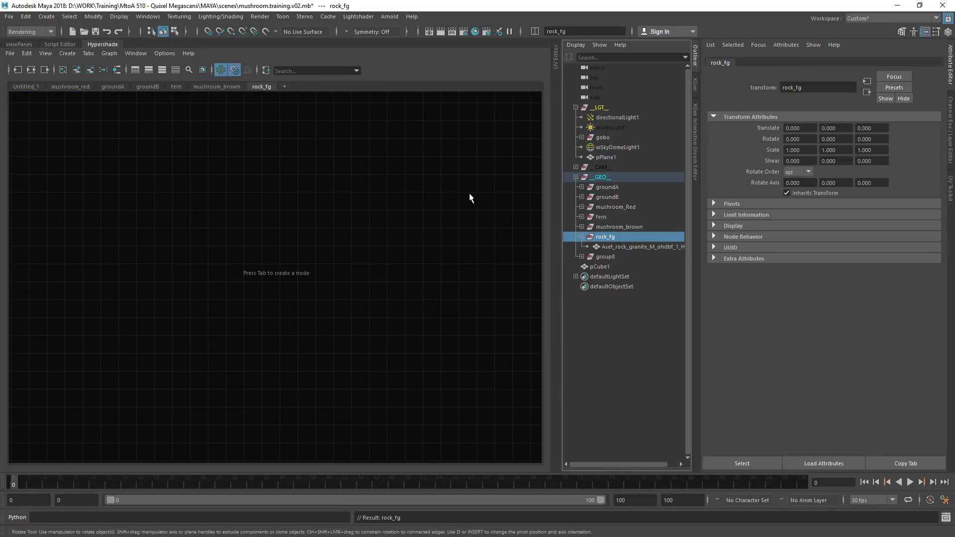
right_drag(473, 213, 296, 254)
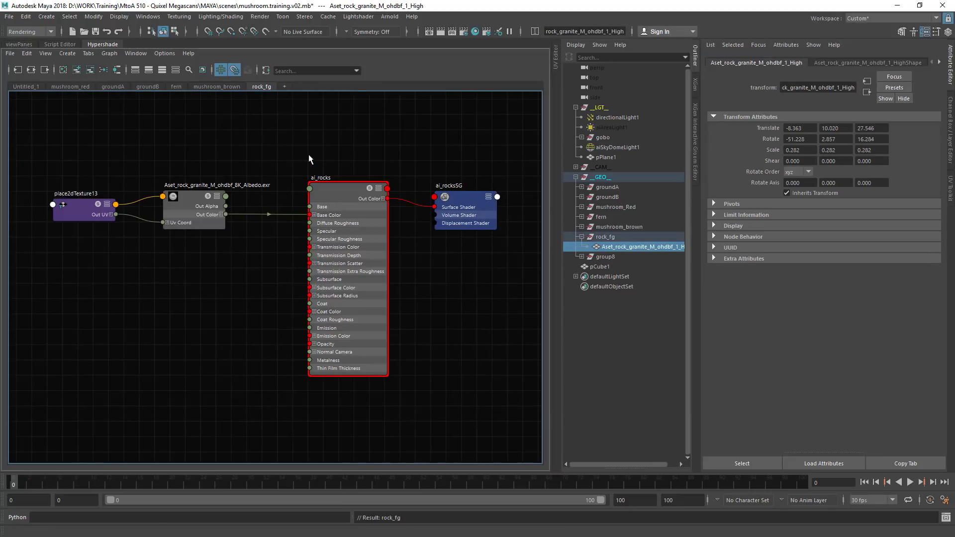
key(ctrl+s)
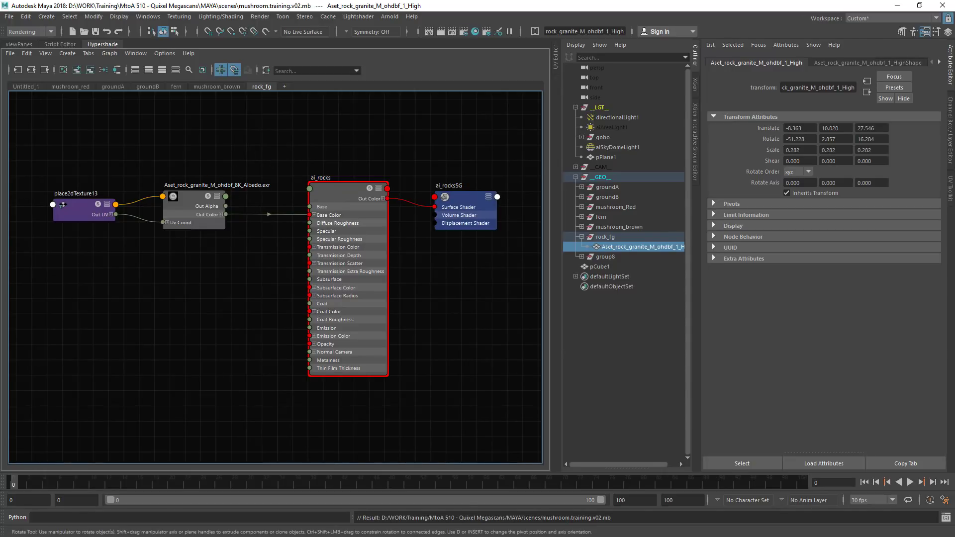
Step: Switch to File Explorer and open the Rock_Granite_ohdbf_8K_3d_ms folder within QuixelMegascans
key(alt+Tab)
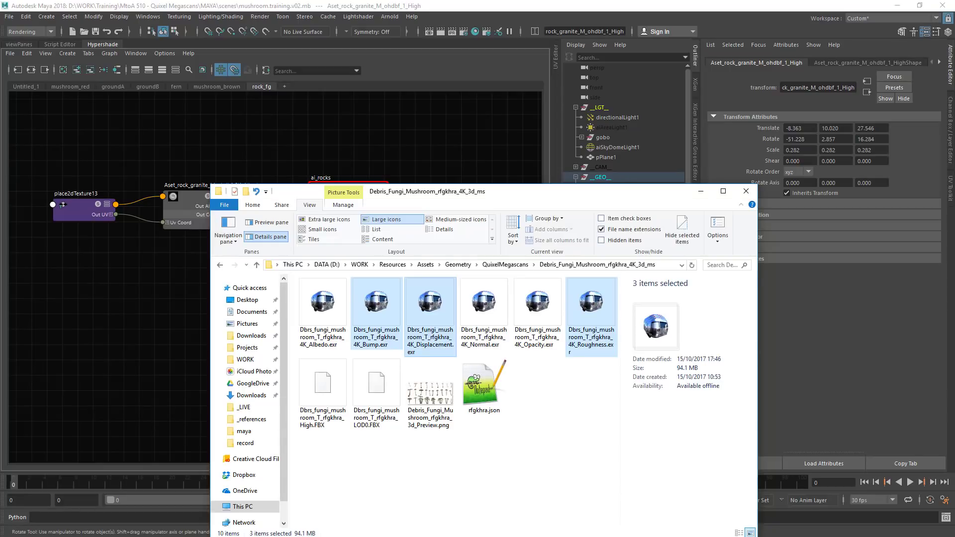
click(493, 267)
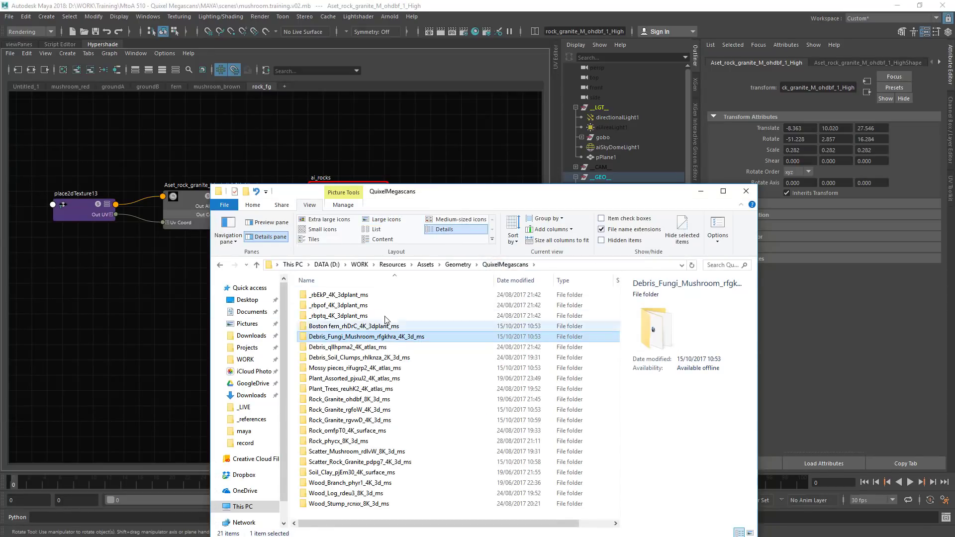
super+drag(392, 320, 459, 242)
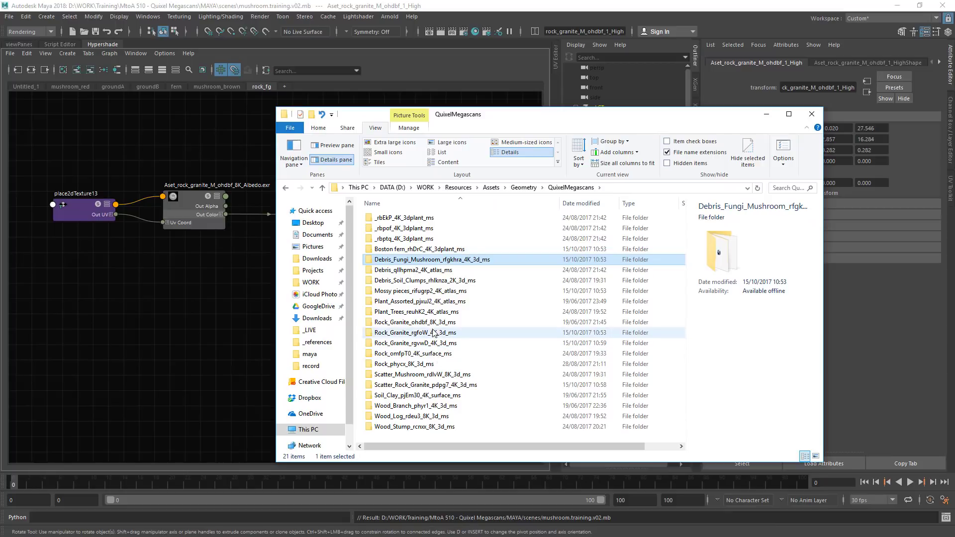
double_click(414, 322)
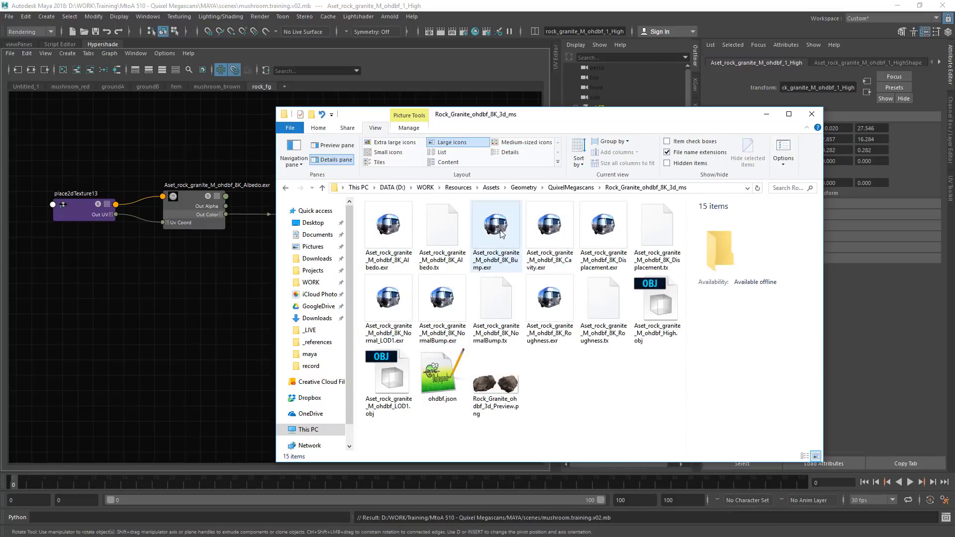
Step: Import the granite rock's Bump, Displacement and Roughness EXR maps into the rock_fg graph and minimize File Explorer
click(500, 233)
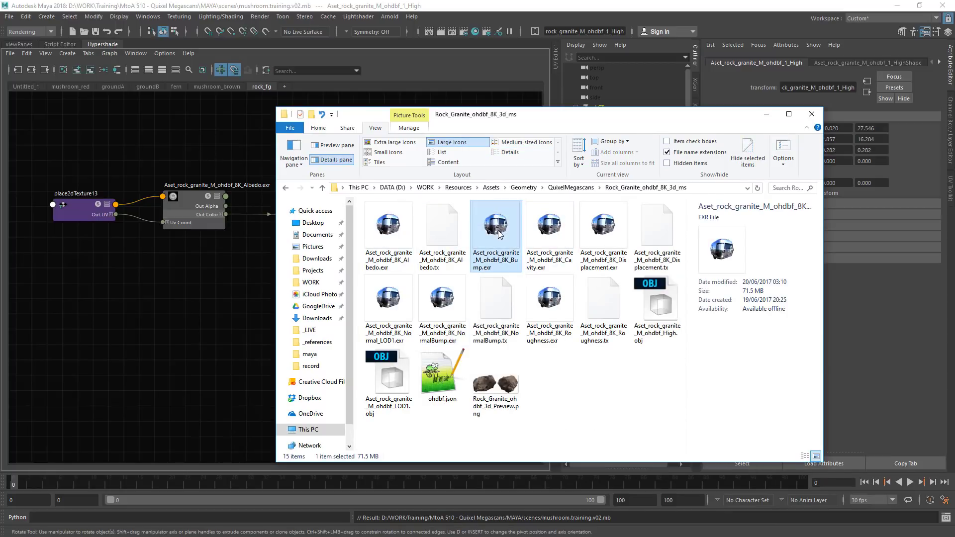
ctrl+click(593, 241)
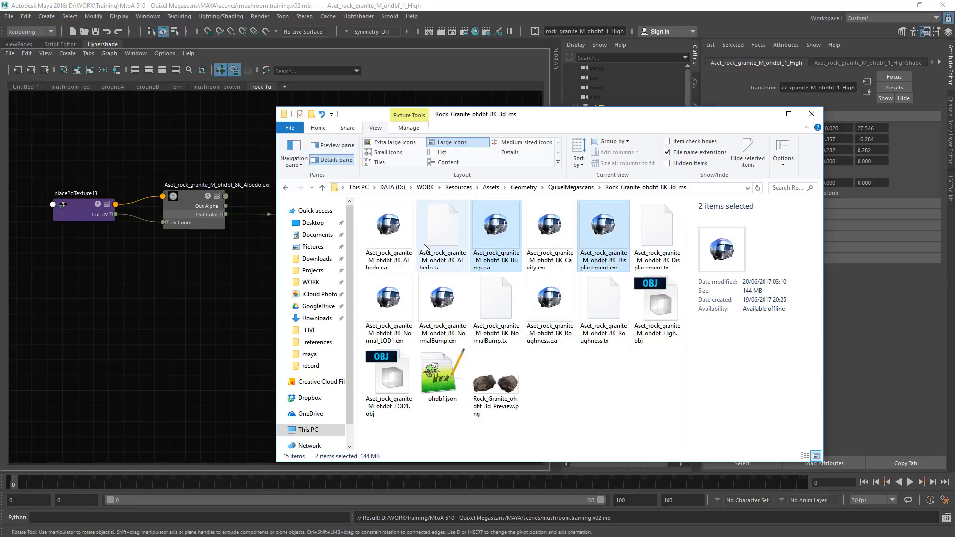
ctrl+click(550, 306)
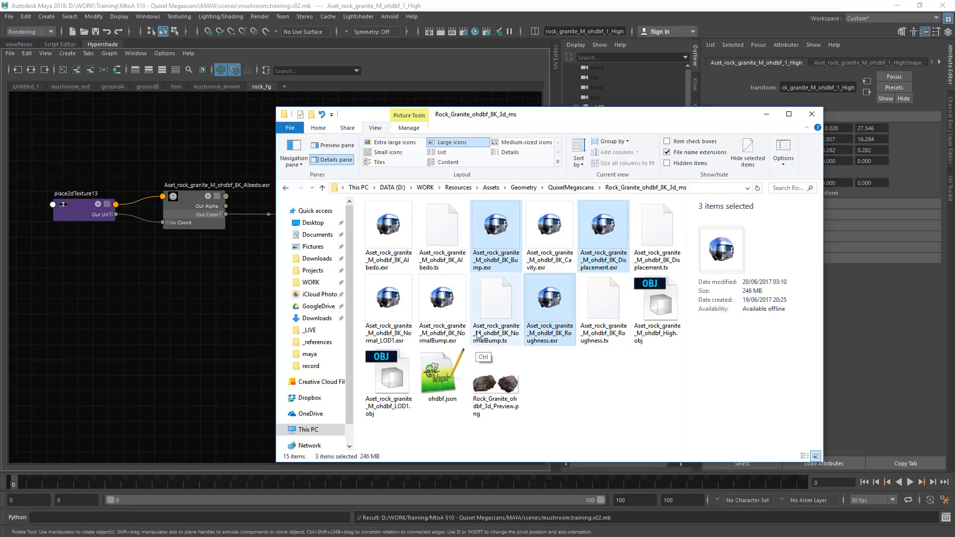
drag(496, 232, 154, 315)
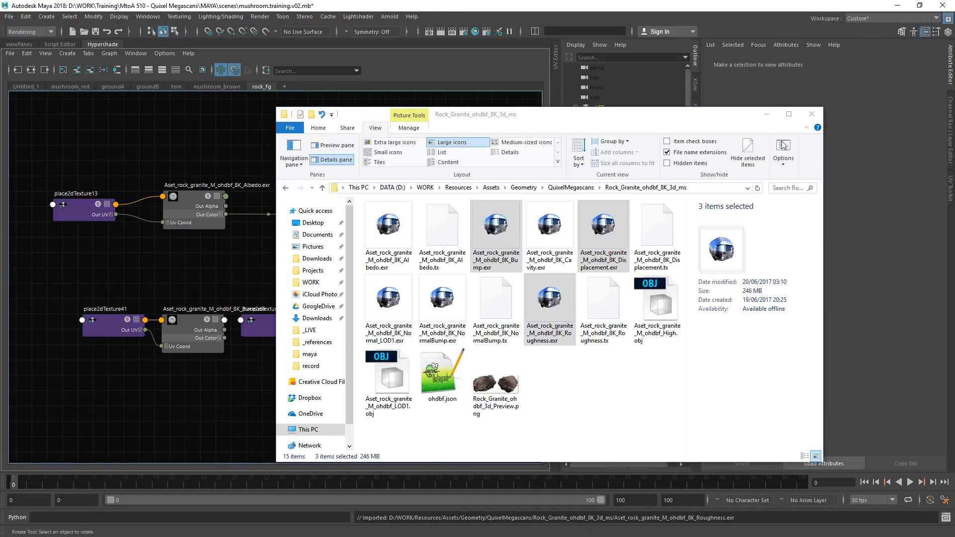
click(764, 115)
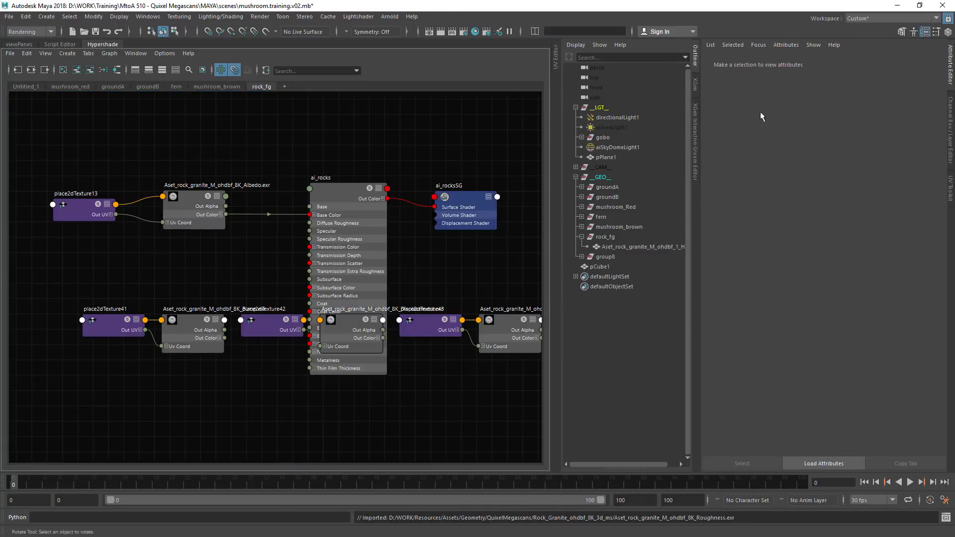
Step: Arrange the Displacement, Roughness and Bump textures with their place2dTexture nodes in a column below the Albedo texture
click(104, 69)
drag(467, 318, 231, 468)
drag(304, 319, 104, 209)
Step: Create a displacementShader node in the empty space below ai_rocks
click(304, 318)
key(Tab)
text(dis)
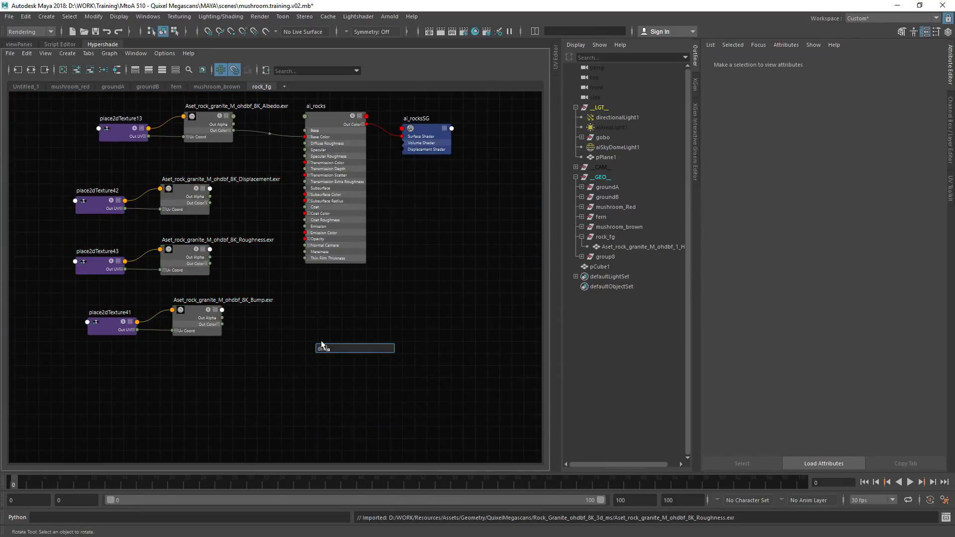
text(dis)
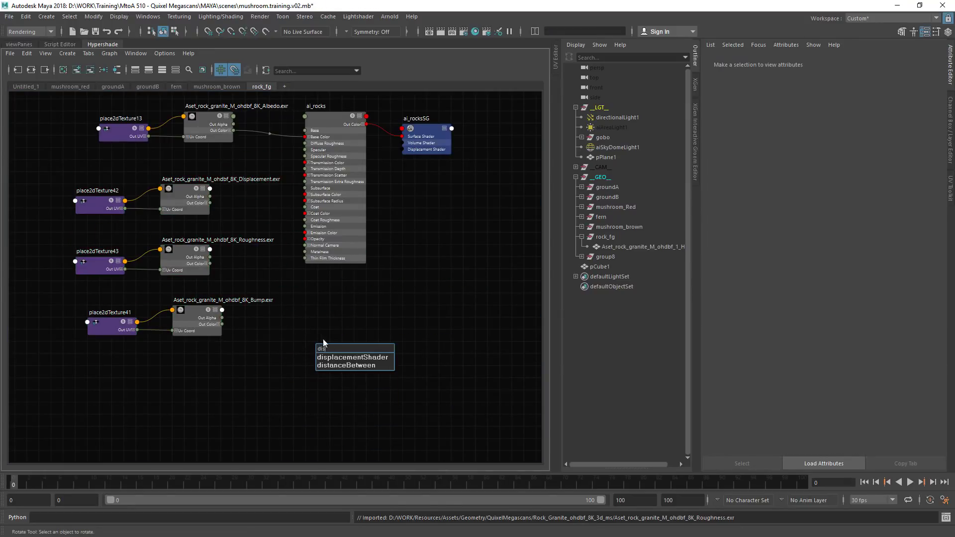
click(338, 355)
drag(338, 349, 328, 335)
click(289, 289)
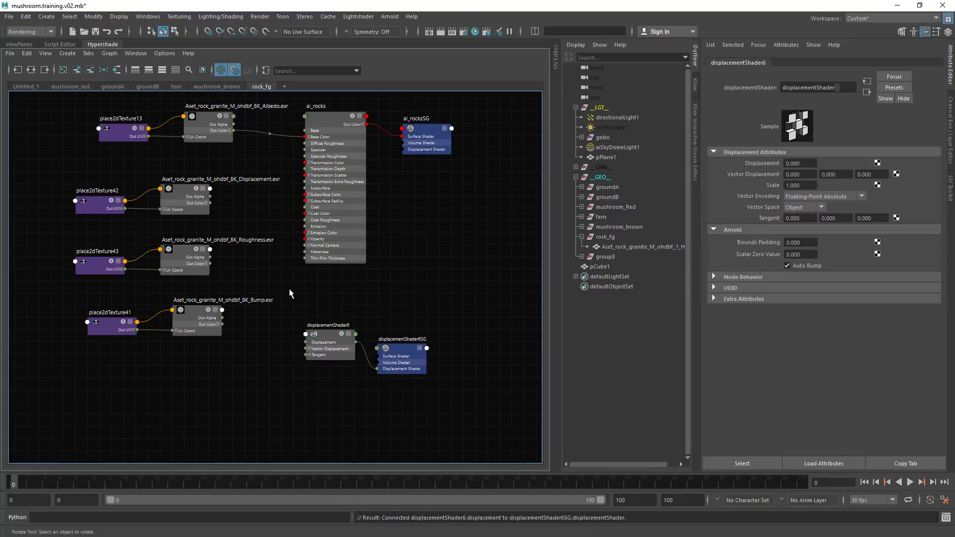
Step: Expand the Displacement map's Out Color and connect Out Color R to displacementShader6's Displacement
click(206, 203)
click(204, 209)
click(209, 203)
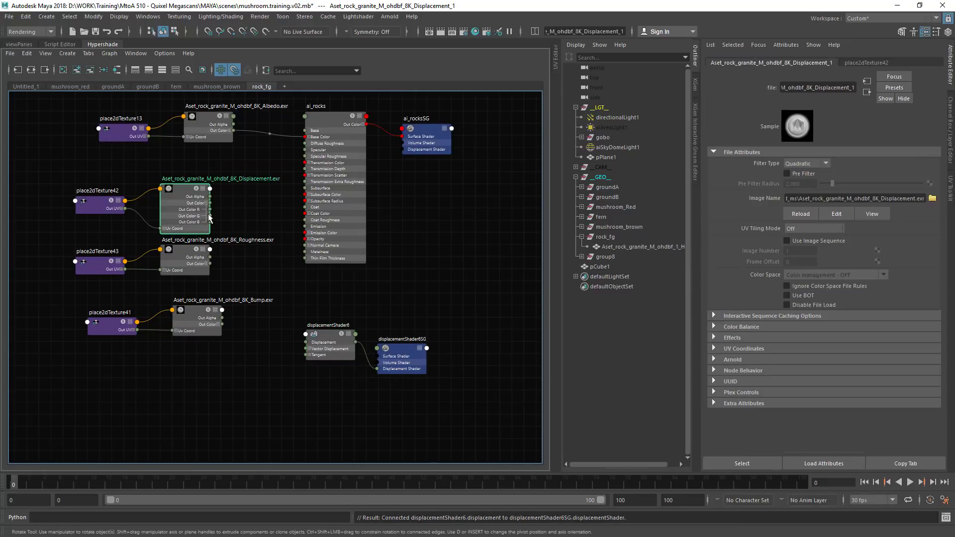
drag(210, 209, 306, 343)
Step: Delete displacementShader6SG and assign displacementShader6 as the displacement material of ai_rocksSG
click(407, 356)
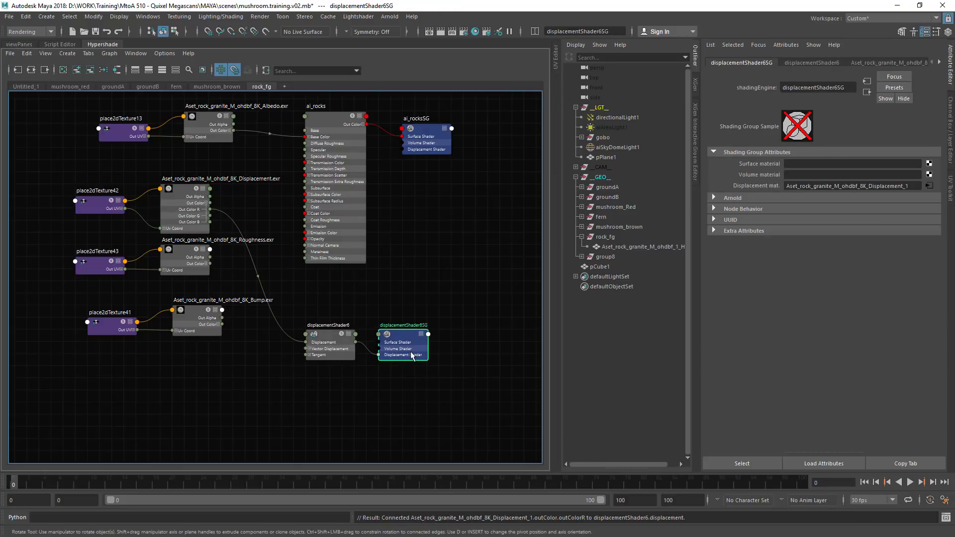
key(Delete)
click(427, 143)
click(724, 63)
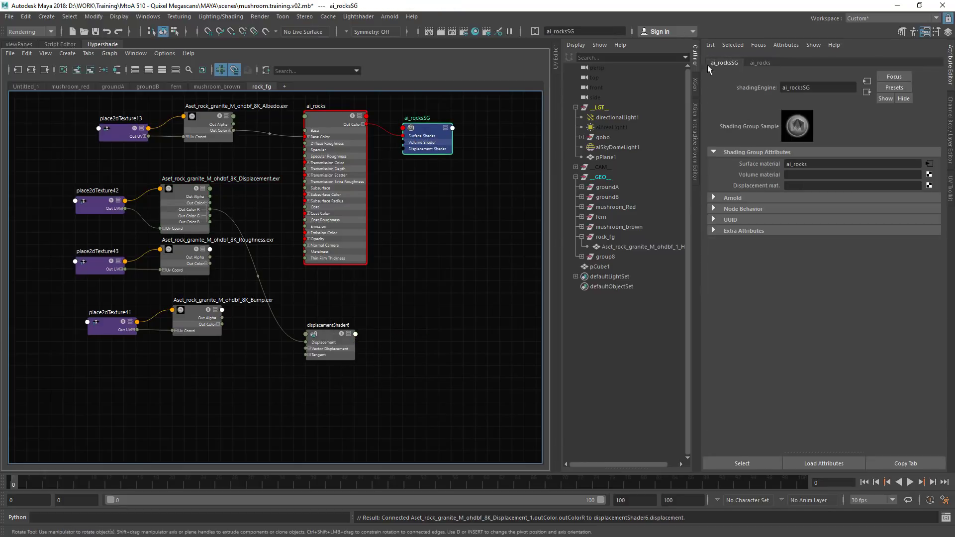
middle_drag(330, 336, 761, 185)
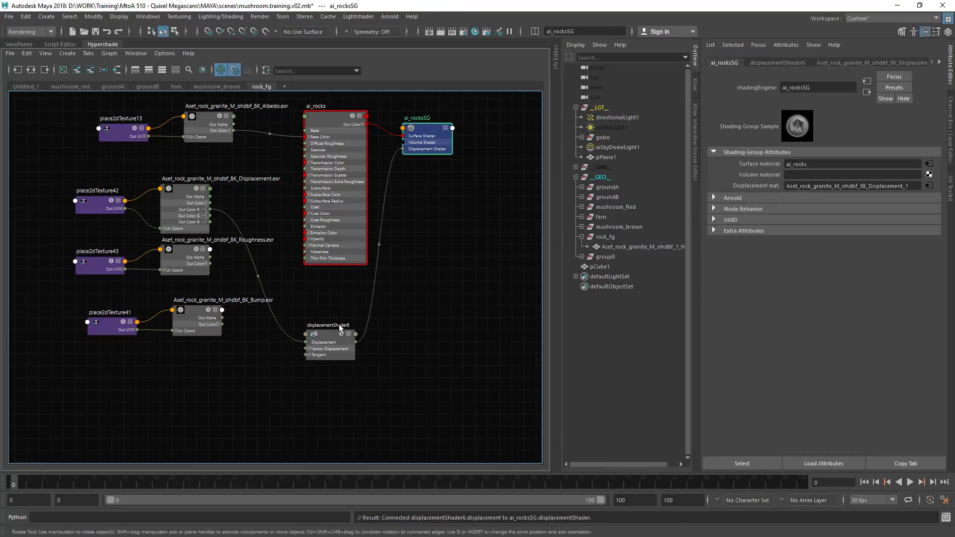
Step: Set displacementShader6's Scale to 0.250 and its Bounds Padding to 1, moving the node slightly up
click(323, 347)
drag(323, 344, 324, 333)
drag(794, 184, 760, 182)
text(.250)
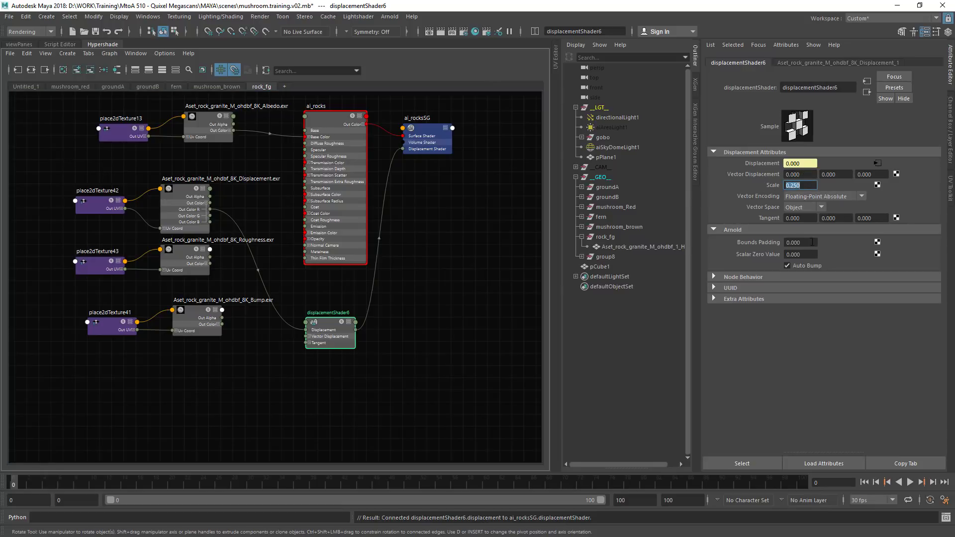
double_click(801, 242)
text(1)
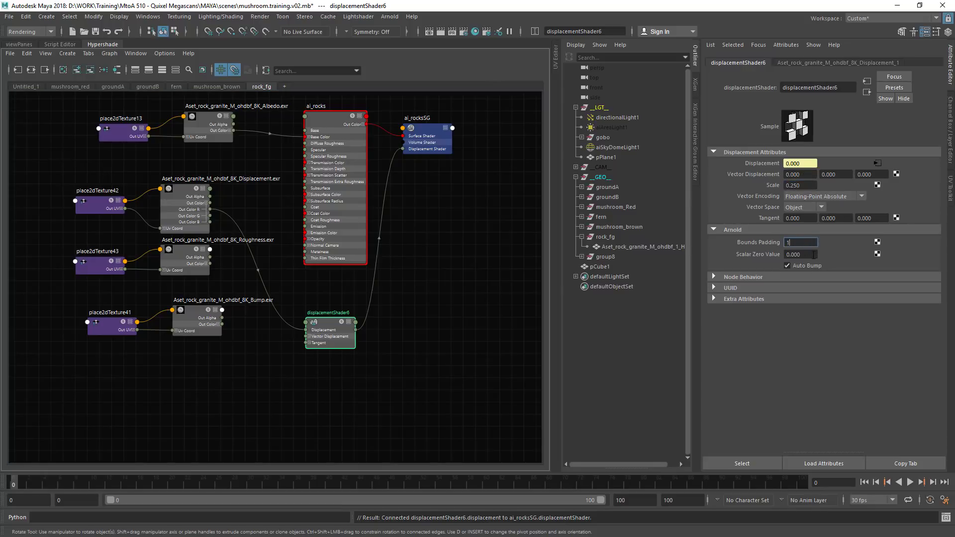
key(Tab)
Step: Create an aiRange node between the Roughness texture and ai_rocks
click(295, 298)
key(Tab)
text(airas)
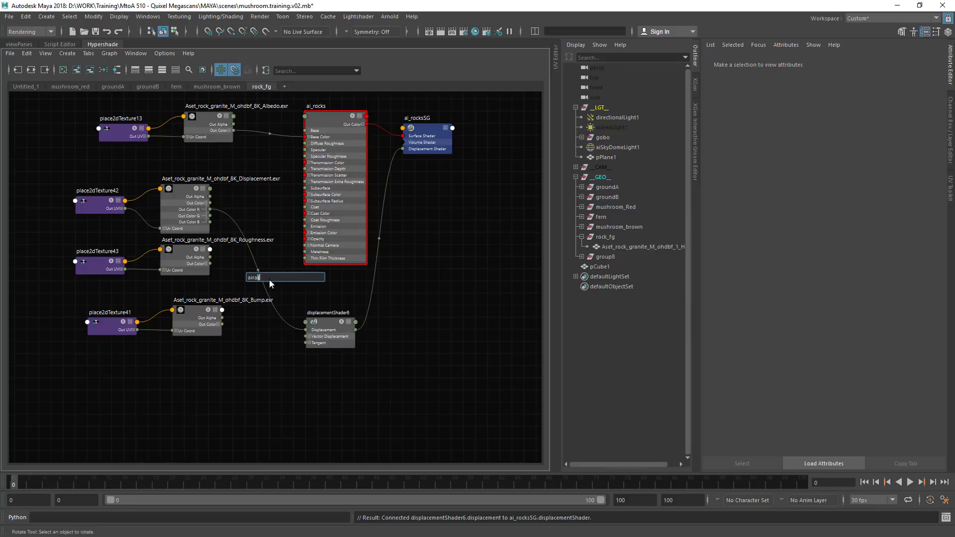
key(Return)
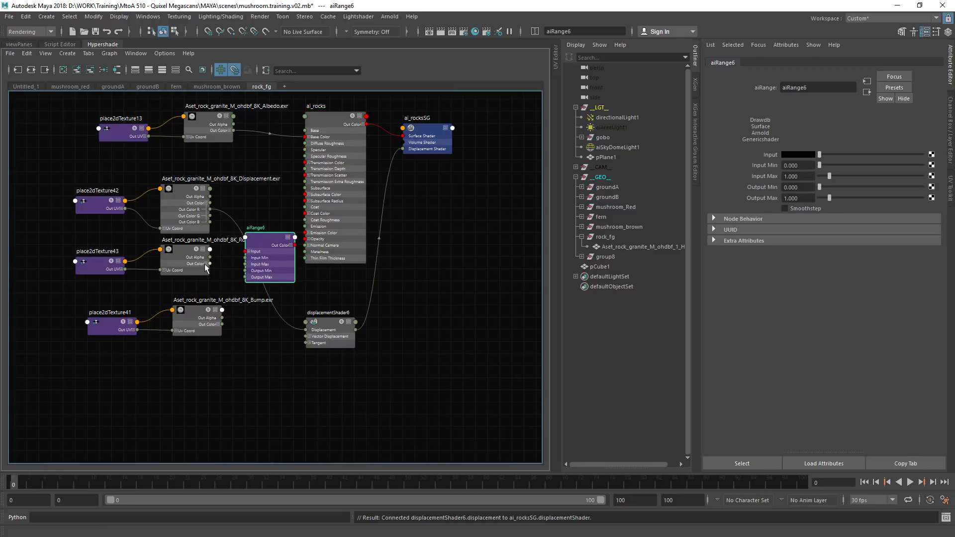
Step: Connect the rock's Roughness texture to aiRange6's Input and its Out Color R to ai_rocks' Specular Roughness, collapsing the aiRange node
drag(221, 269, 308, 156)
click(280, 246)
key(1)
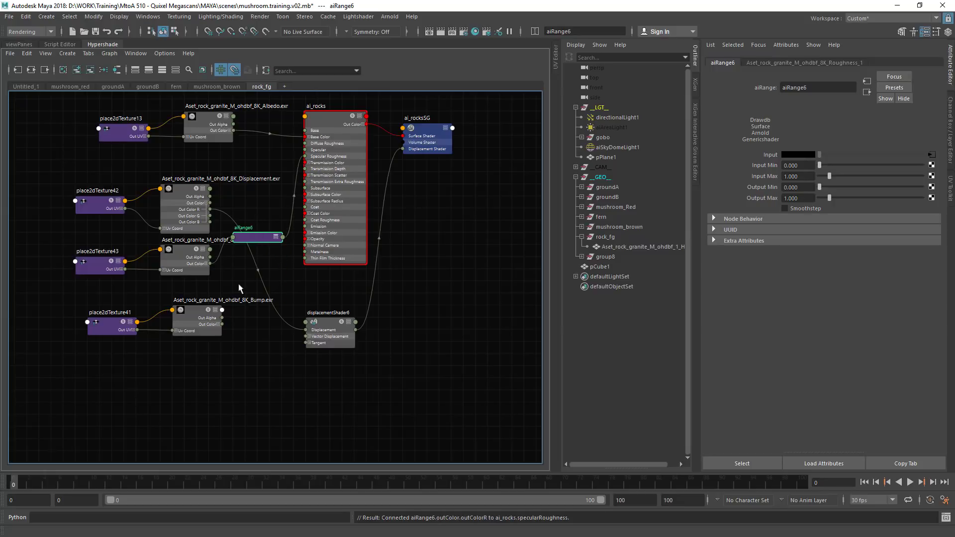
Step: Create a bump2d node and connect the rock Bump texture's Out Color R to its Bump Value
key(Tab)
text(bump2d)
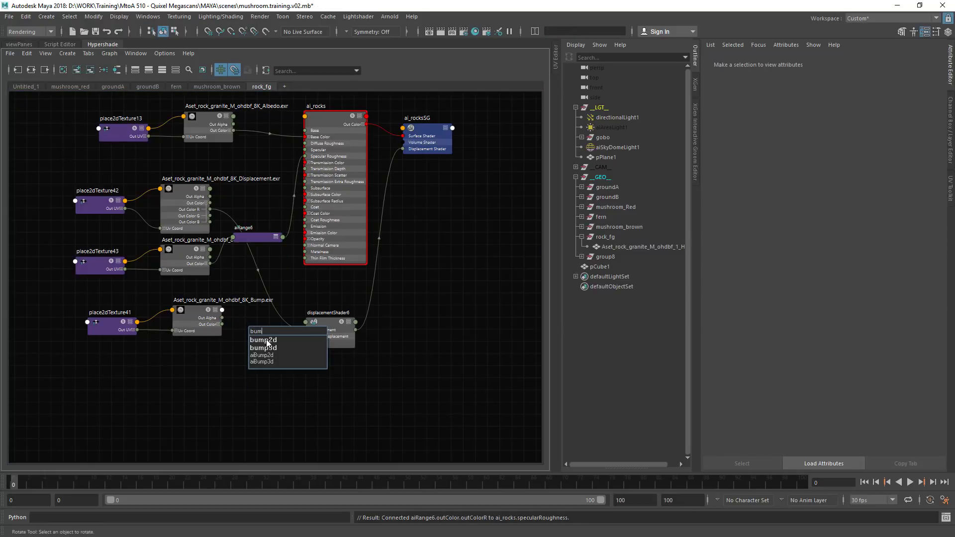
key(Return)
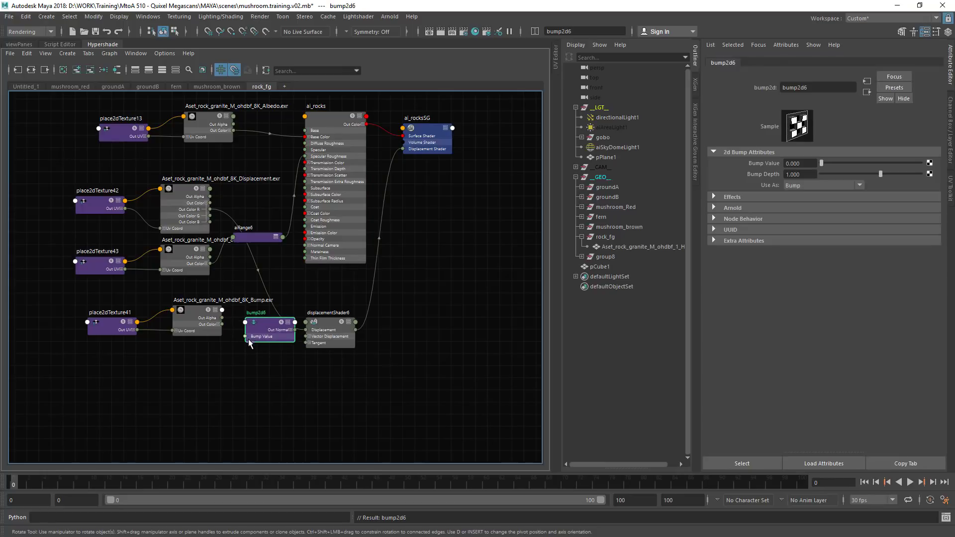
click(219, 324)
drag(222, 331, 268, 319)
Step: Set bump2d6's Bump Depth to 0.05 and connect its Out Normal to ai_rocks' Normal Camera
click(800, 174)
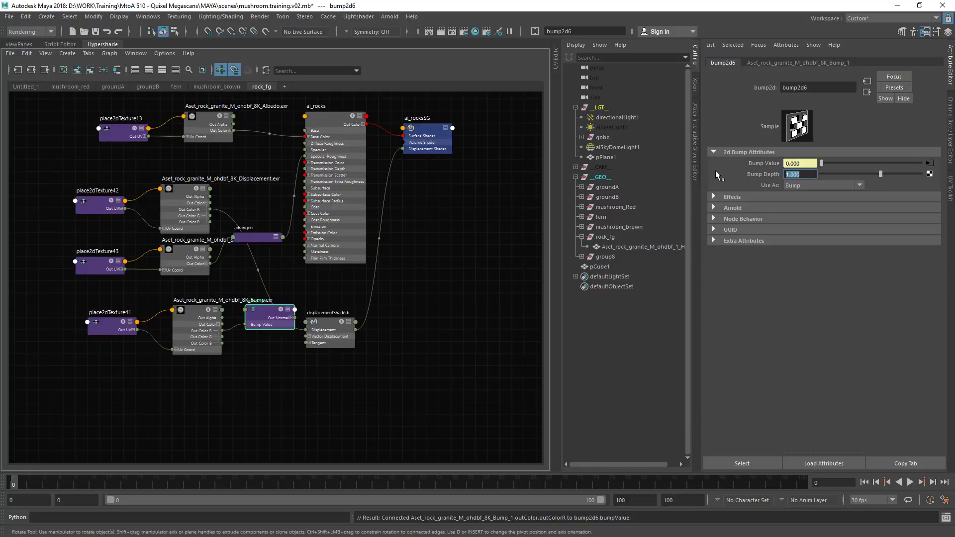
text(0.05)
key(Return)
drag(295, 317, 313, 245)
Step: Space out the rock_fg graph by shifting the ai_rocks, aiRange6 and Displacement texture nodes away from their neighbours
drag(335, 126, 359, 114)
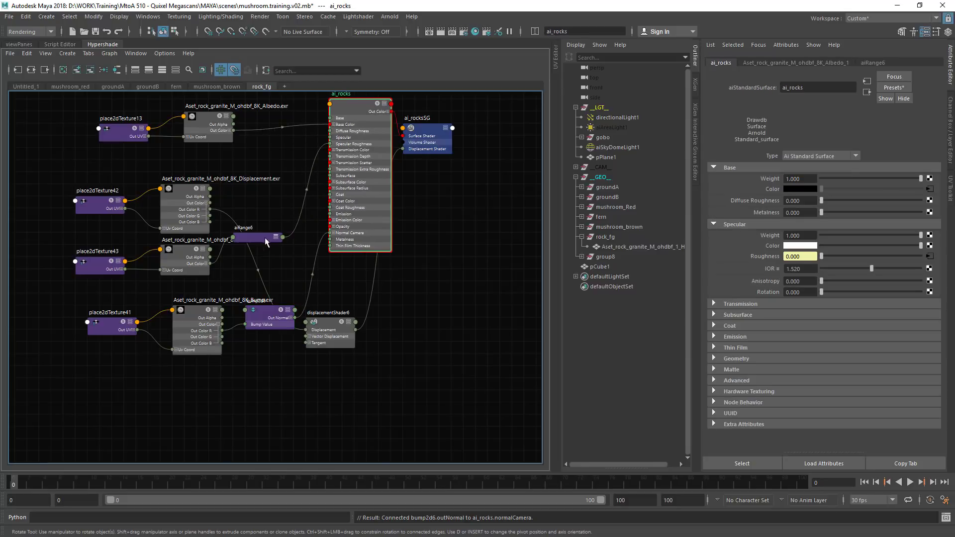
drag(263, 239, 288, 239)
drag(199, 186, 224, 187)
click(294, 183)
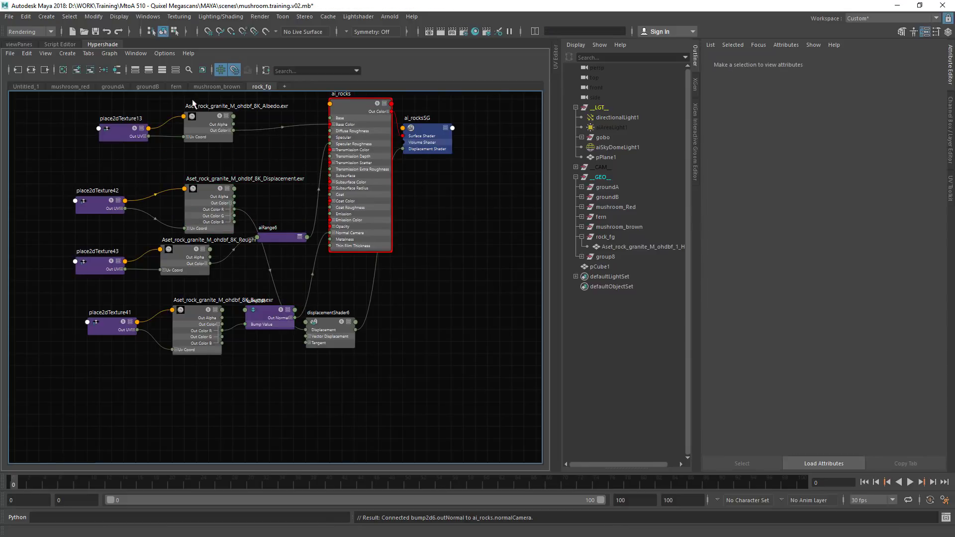
Step: Collapse rock_fg, expand group8 and Variation3, select Var3_LOD0 and show the clover mesh in the viewport
click(581, 237)
click(581, 246)
click(588, 256)
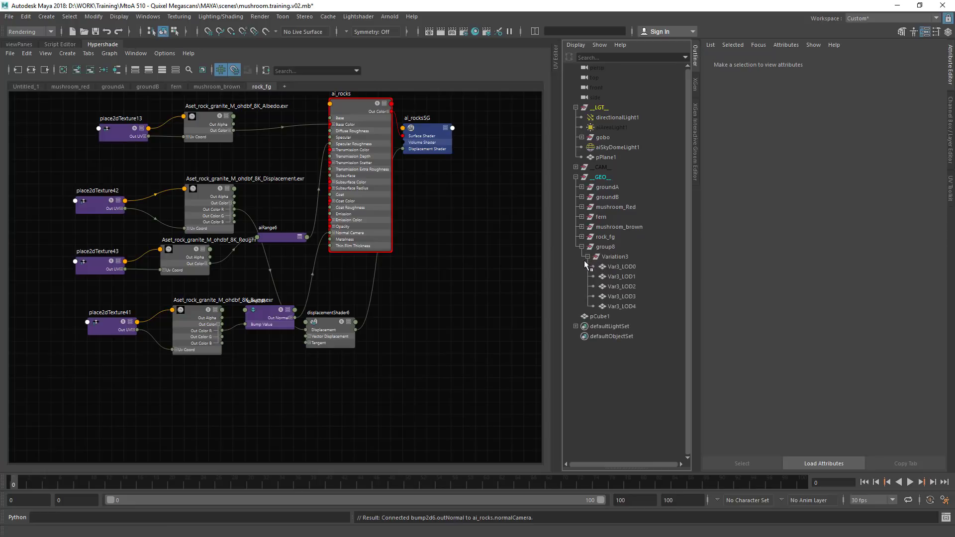
click(612, 269)
click(32, 45)
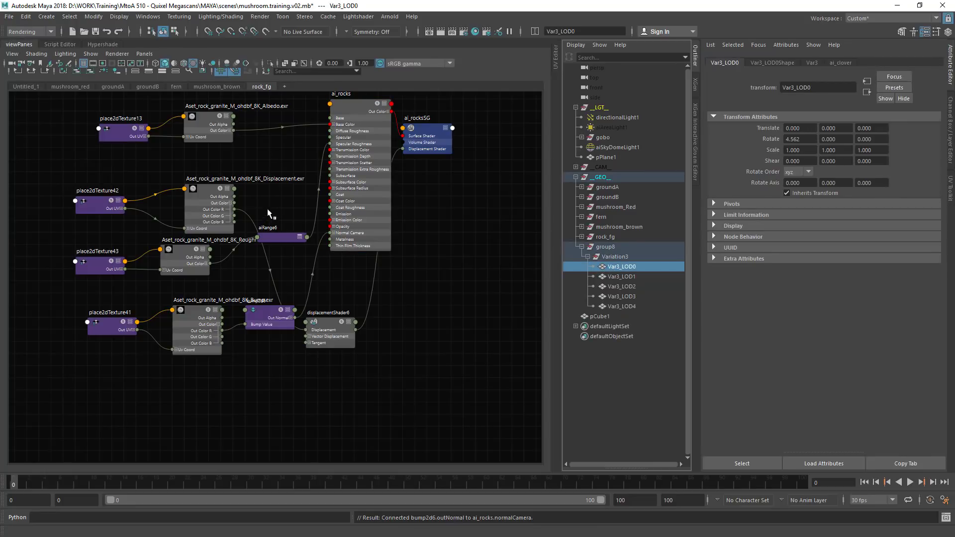
key(e)
key(f)
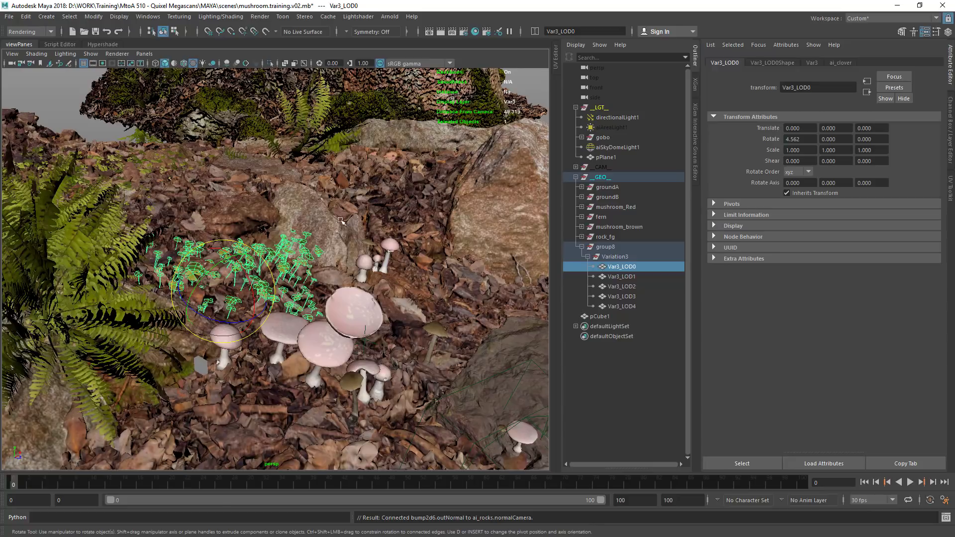
Step: Add a new Hypershade graph tab and graph the ai_clover material network of Var3_LOD0
click(105, 43)
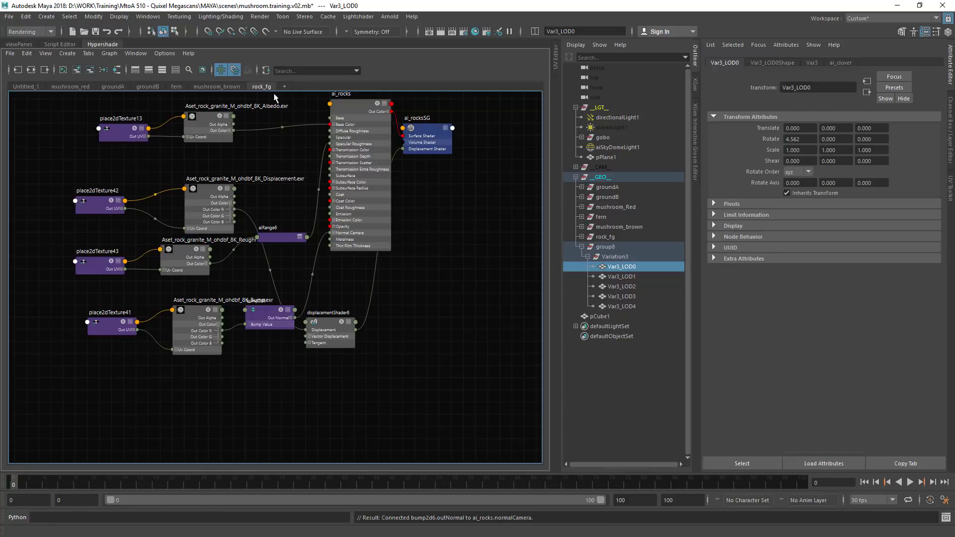
click(285, 86)
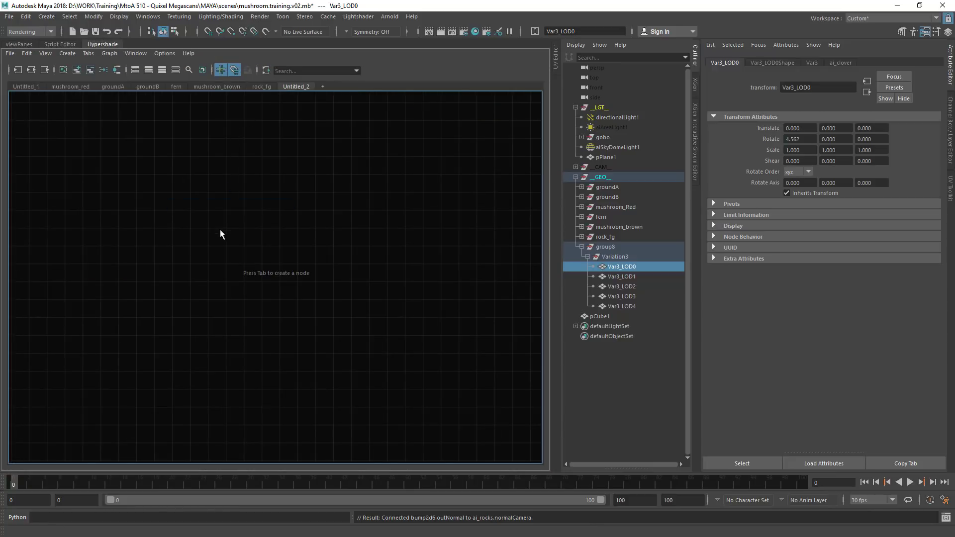
alt+middle_drag(272, 232, 267, 219)
Step: Arrange the clover's Albedo and Opacity textures with their place2dTexture nodes one below the other beside ai_clover
drag(81, 153, 212, 242)
drag(193, 222, 154, 350)
drag(82, 217, 180, 303)
click(168, 280)
click(85, 181)
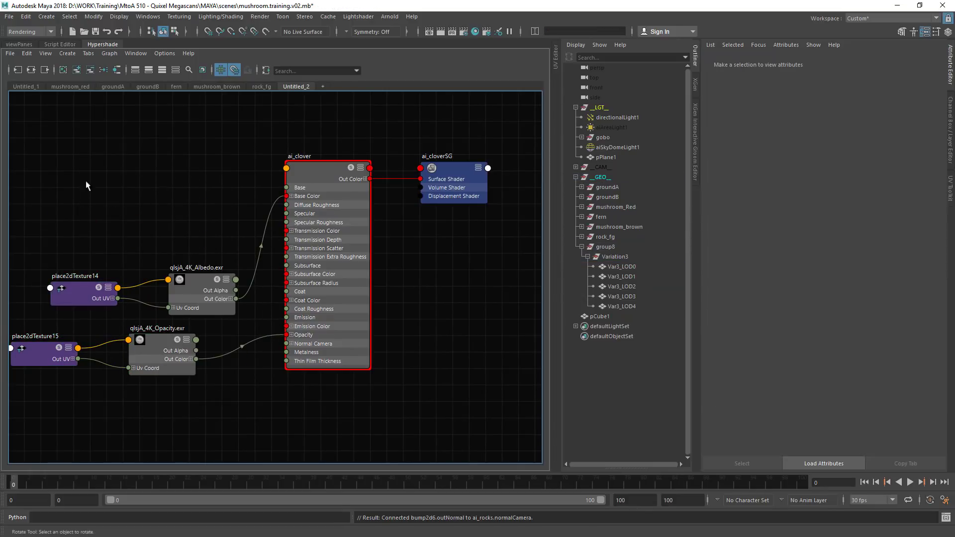
drag(55, 190, 164, 186)
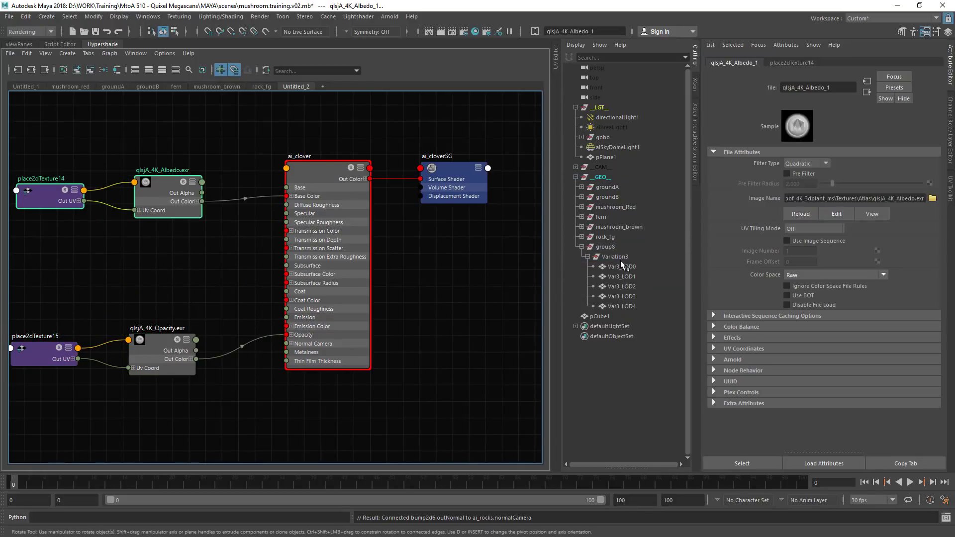
drag(182, 277, 87, 348)
drag(48, 362, 65, 270)
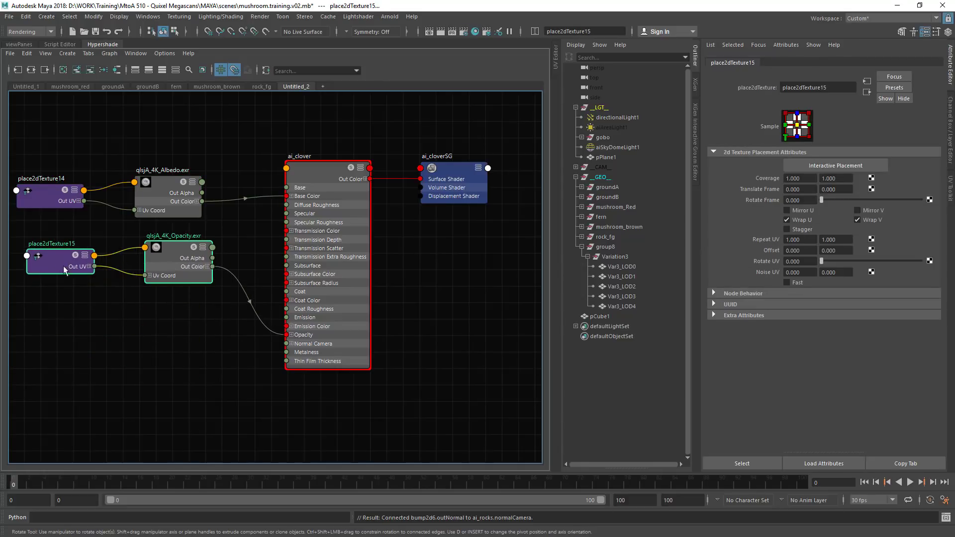
click(391, 153)
alt+middle_drag(140, 355, 169, 323)
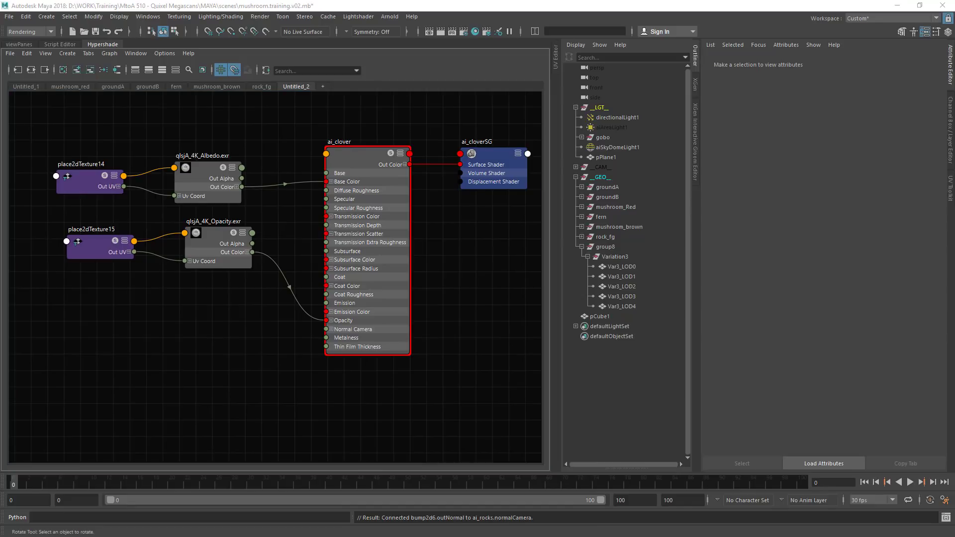
Step: Switch to File Explorer and open the Textures/Atlas folder of _rbpof_4K_3dplant_ms inside QuixelMegascans
key(alt+Tab)
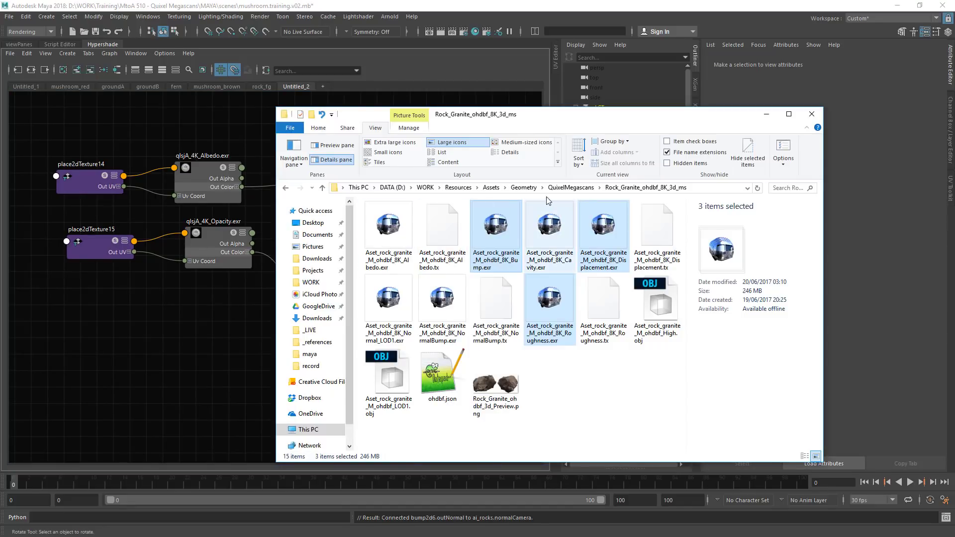
click(571, 188)
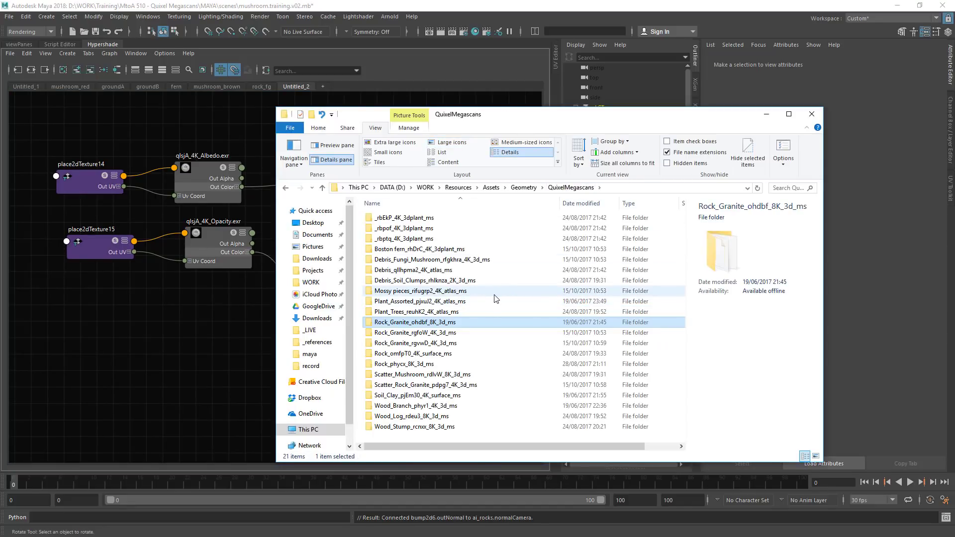
double_click(441, 228)
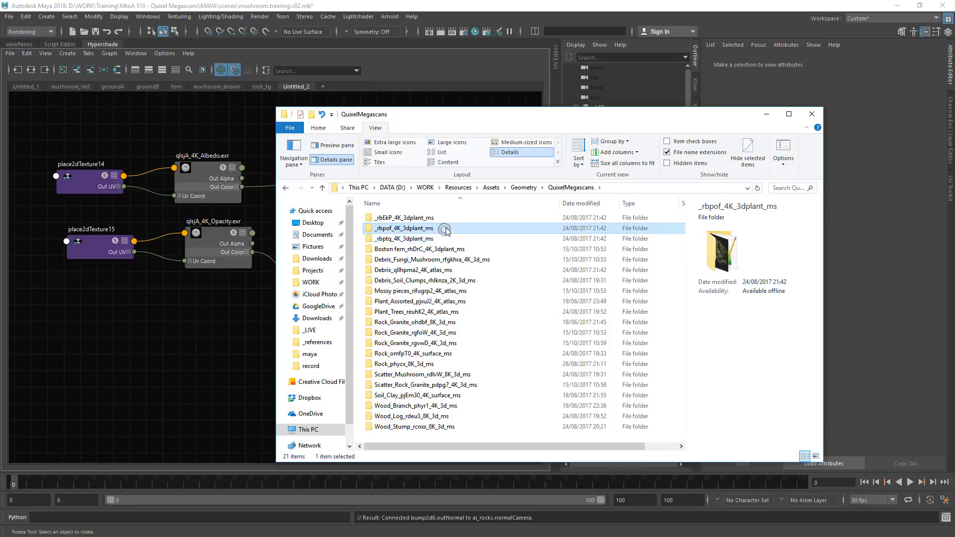
click(418, 261)
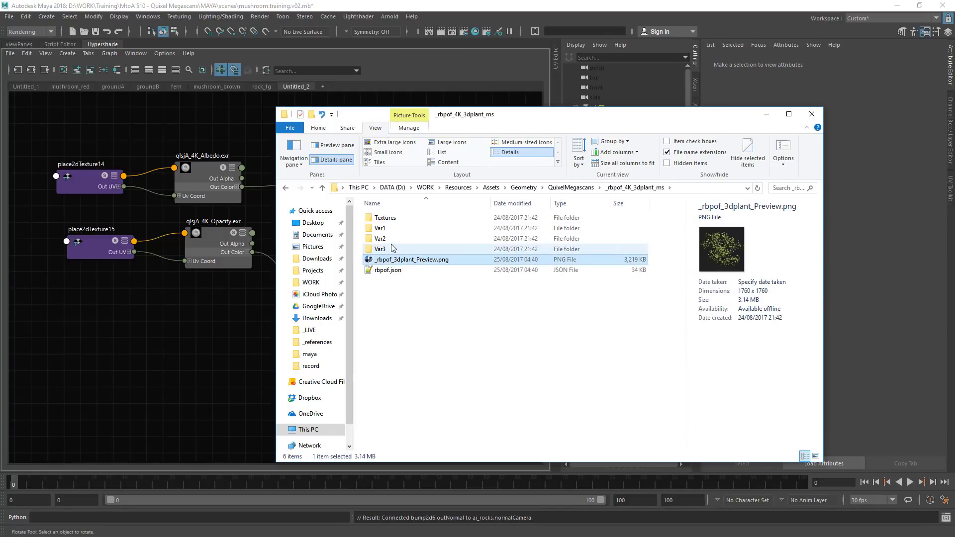
double_click(405, 219)
double_click(405, 219)
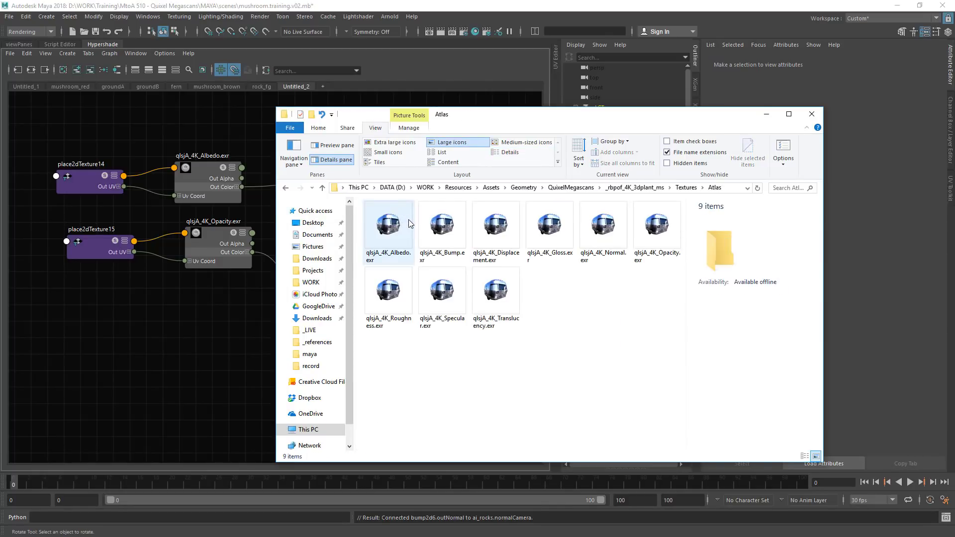
Step: Import qlsjA_4K_Bump.exr and qlsjA_4K_Roughness.exr into the clover graph and minimize File Explorer
click(452, 236)
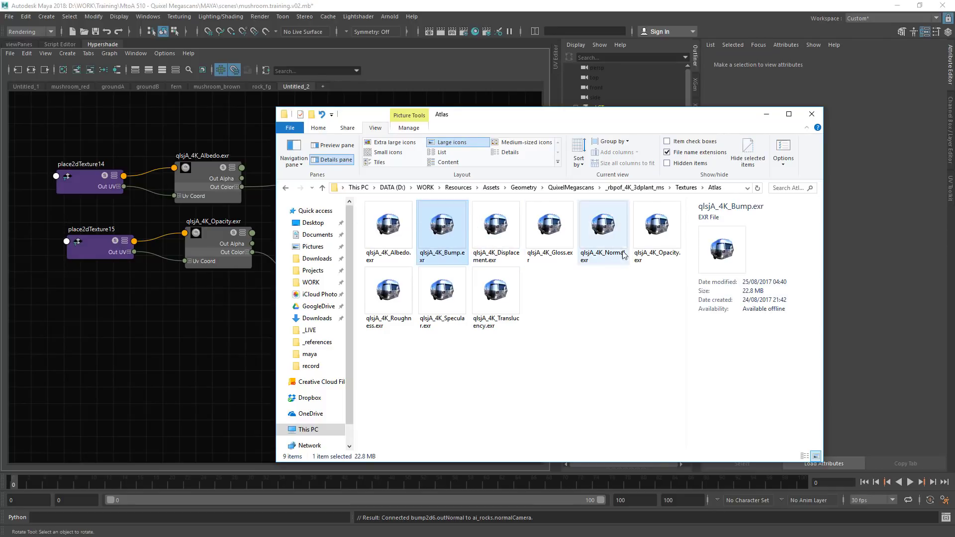
ctrl+click(396, 297)
ctrl+drag(396, 297, 215, 341)
click(216, 319)
alt+middle_drag(222, 314, 213, 284)
click(767, 115)
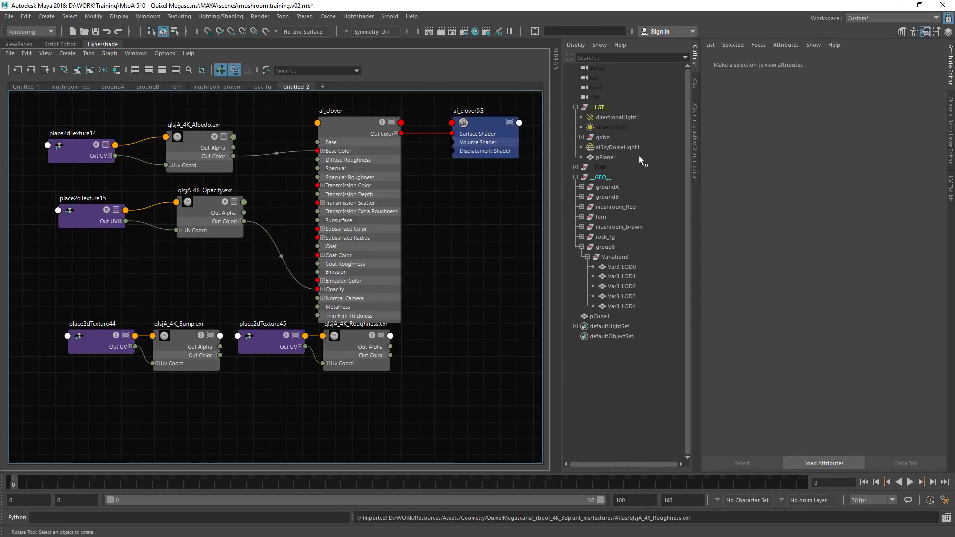
Step: Open Attribute Control for the Variation3 group, examine its Arnold Subdivision and Displacement settings, and close the window
click(621, 260)
click(390, 17)
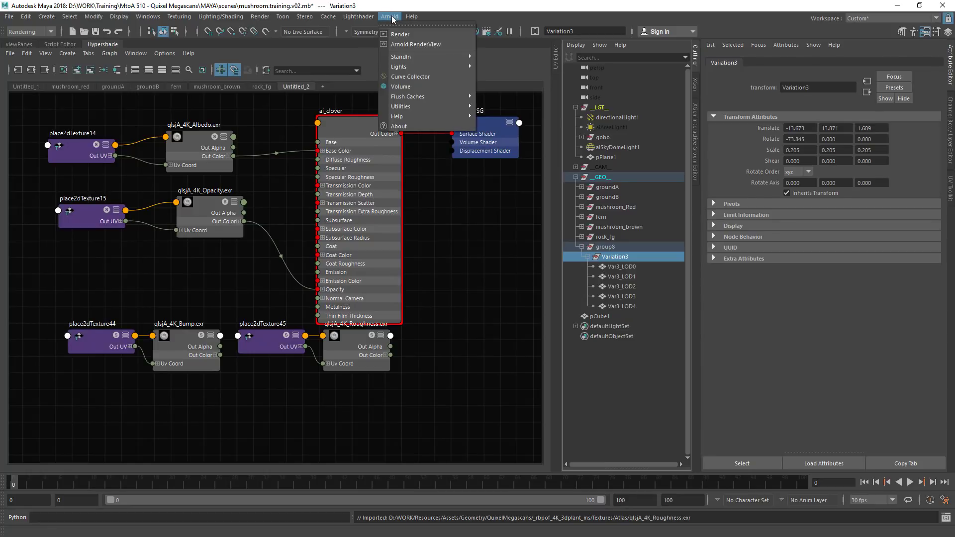
mouse_move(361, 17)
click(366, 46)
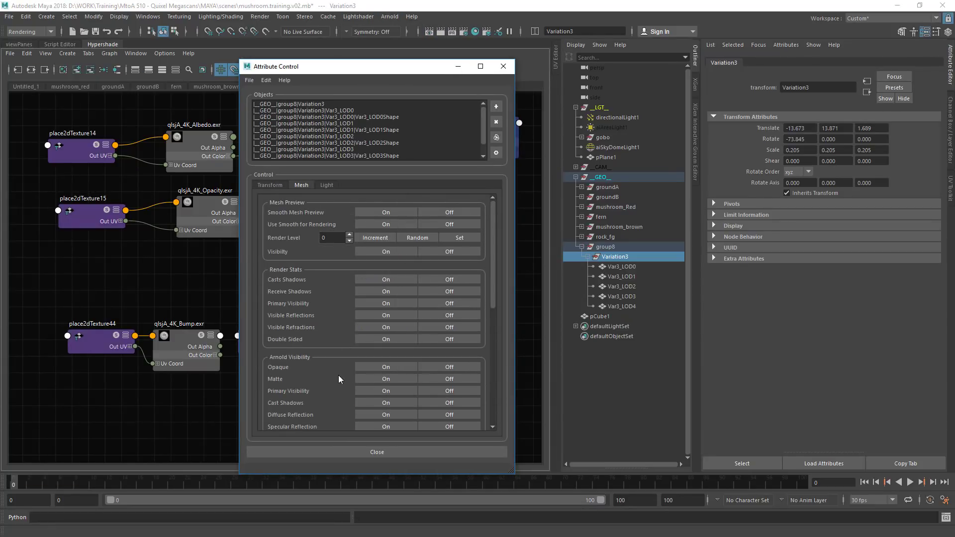
scroll(478, 382, down, 8)
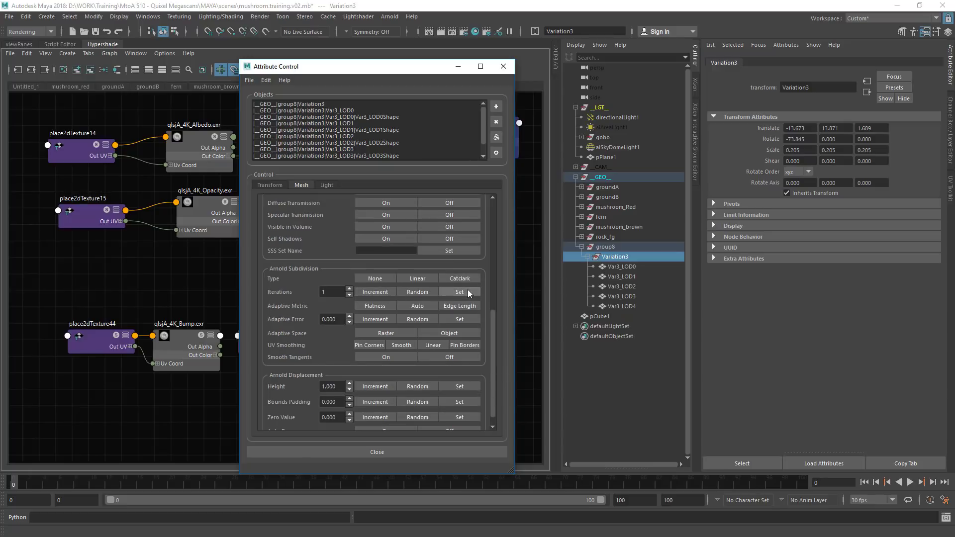
click(500, 67)
Step: Stack the clover's Bump and Roughness textures with their place2dTexture nodes below the Opacity texture
alt+middle_drag(243, 300, 262, 263)
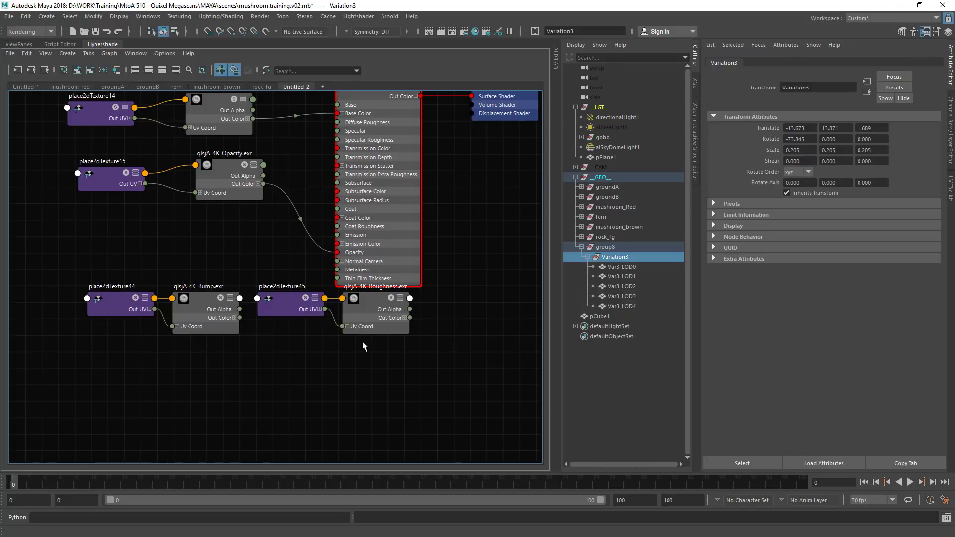
drag(384, 376, 284, 308)
drag(271, 307, 208, 373)
drag(225, 257, 84, 377)
drag(109, 311, 92, 258)
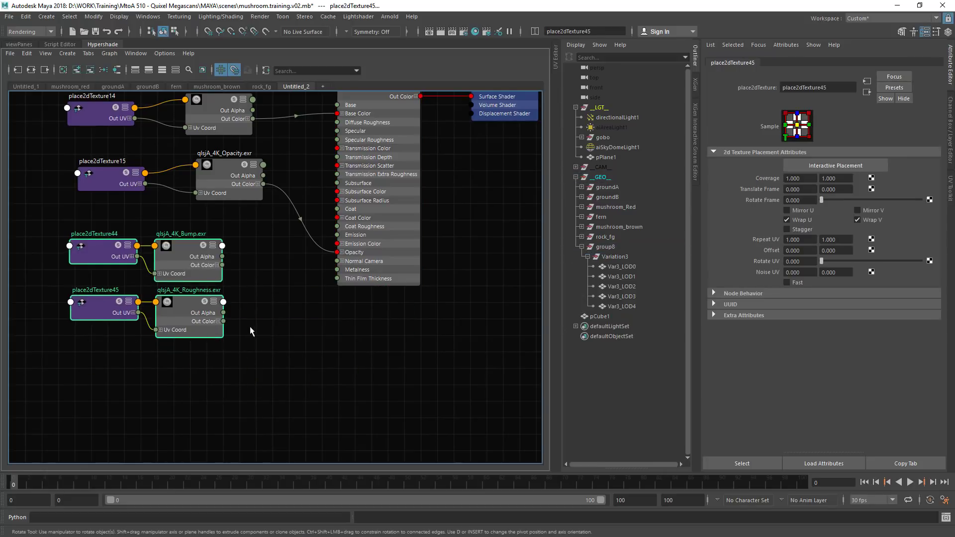
Step: Create a bump2d node between the clover's texture nodes and ai_clover
click(262, 330)
key(Tab)
text(bump)
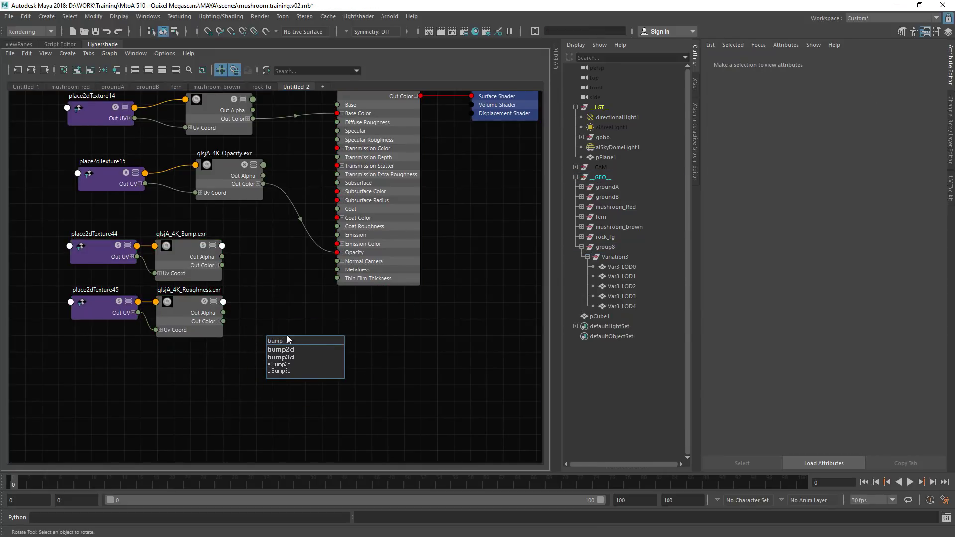
click(292, 349)
drag(293, 349, 298, 323)
Step: Connect the clover Bump texture's Out Color R to bump2d7's Bump Value and bump2d7's Out Normal to ai_clover's Normal Camera
click(222, 264)
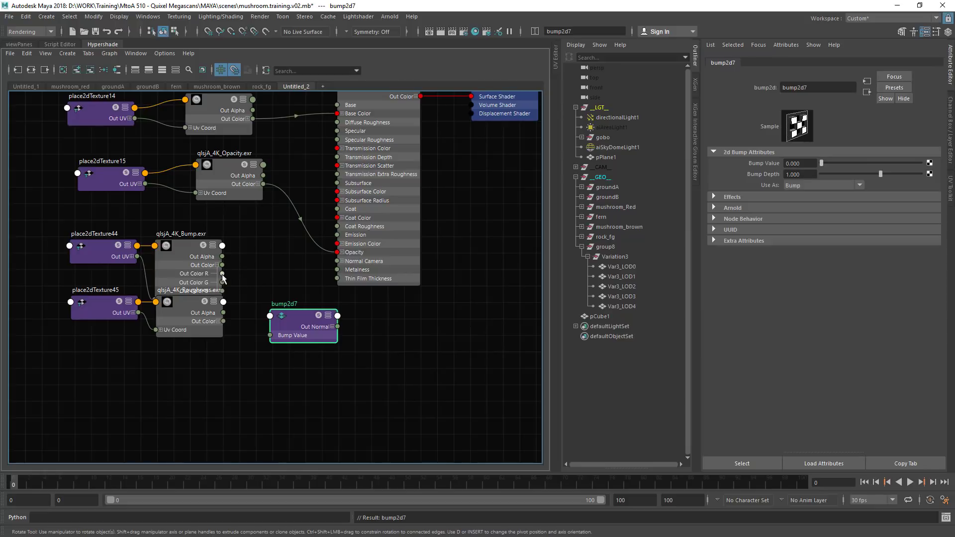
drag(222, 274, 269, 335)
drag(350, 296, 344, 261)
Step: Collapse the clover's Bump texture and bump2d7 nodes and move them up above the Roughness texture
drag(273, 328, 266, 261)
drag(199, 257, 200, 240)
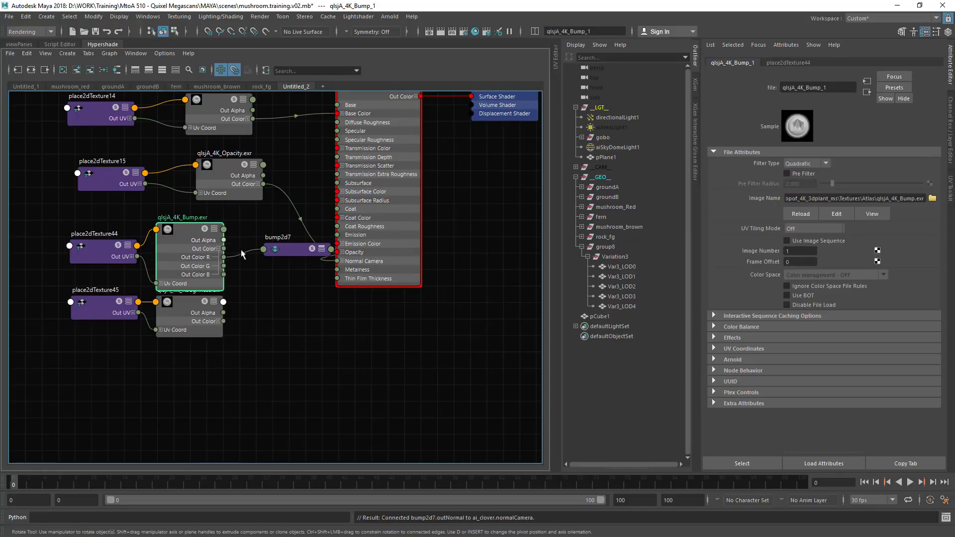
drag(275, 252, 178, 232)
Step: Create an aiRange node next to the clover's Roughness texture
click(257, 326)
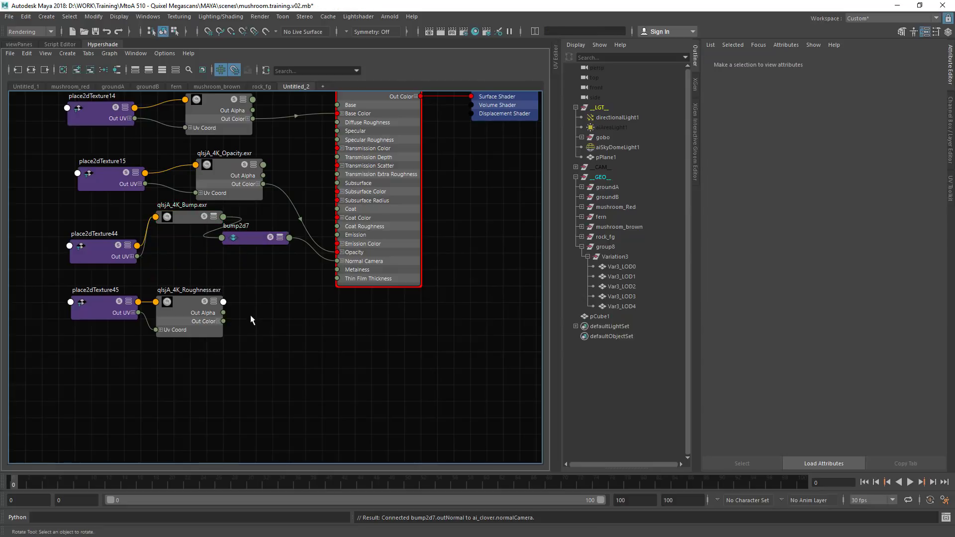
key(Tab)
text(airs)
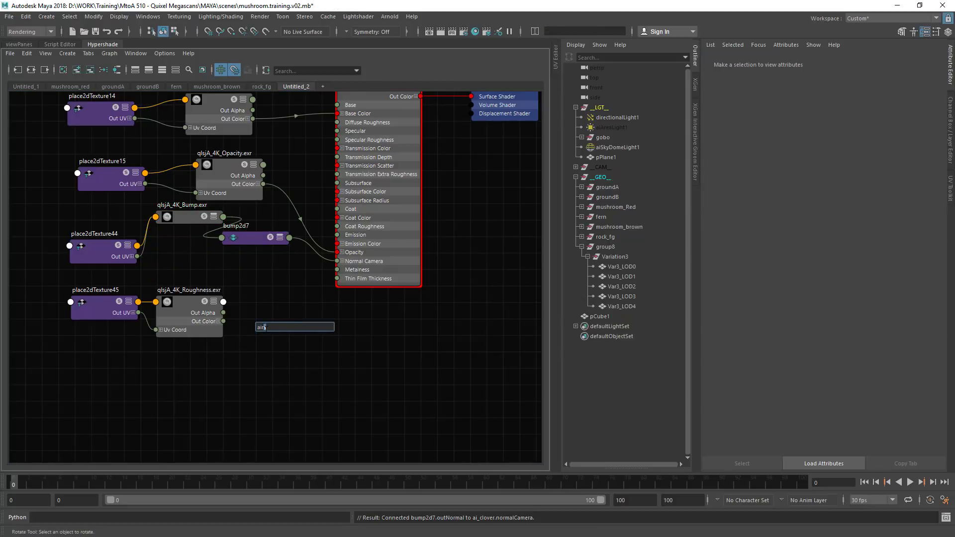
key(BackSpace)
click(280, 344)
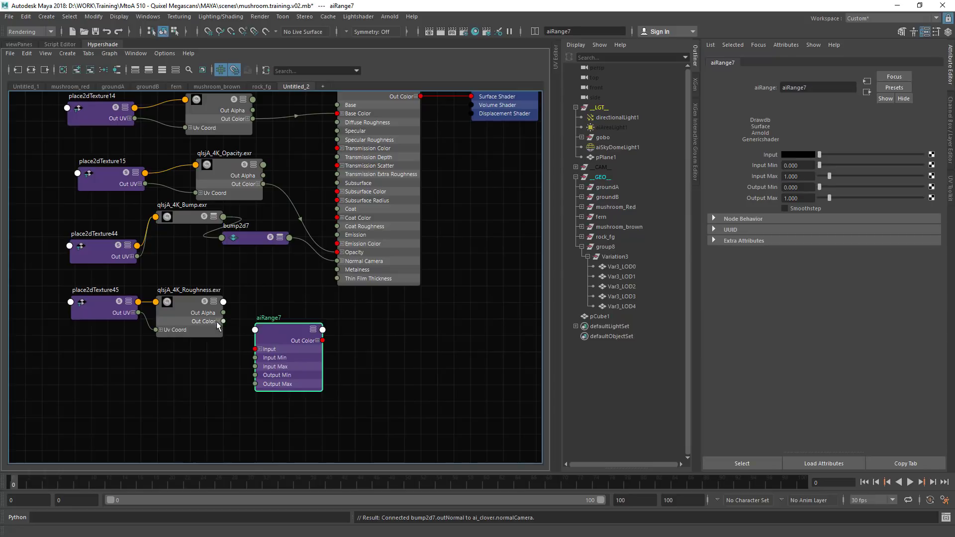
Step: Connect the clover Roughness texture's Out Color to aiRange7's Input and its Out Color R to ai_clover's Specular Roughness, and save the scene
click(218, 322)
drag(233, 337, 338, 139)
click(318, 341)
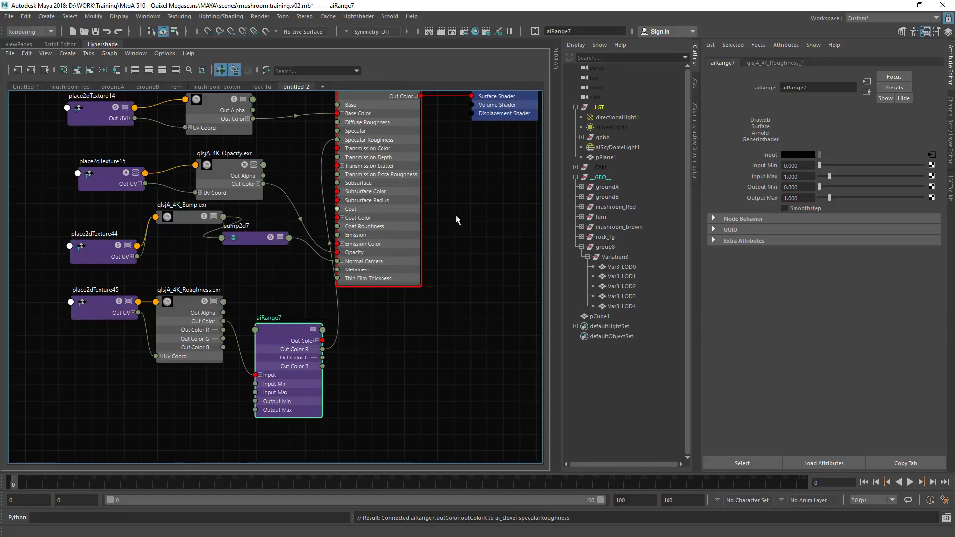
click(458, 220)
key(a)
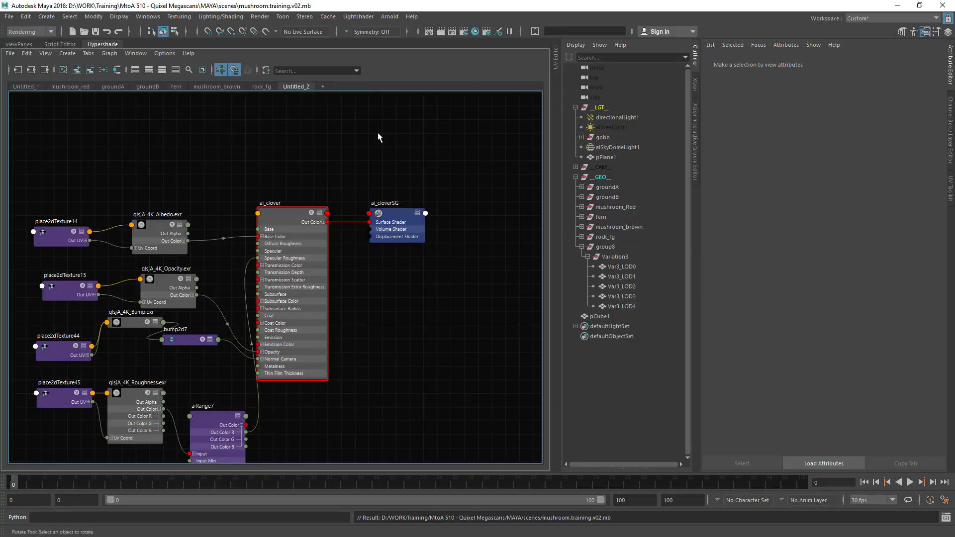
Step: Select the large background rock in the perspective view and show the attributes of its ai_groundB material
click(21, 46)
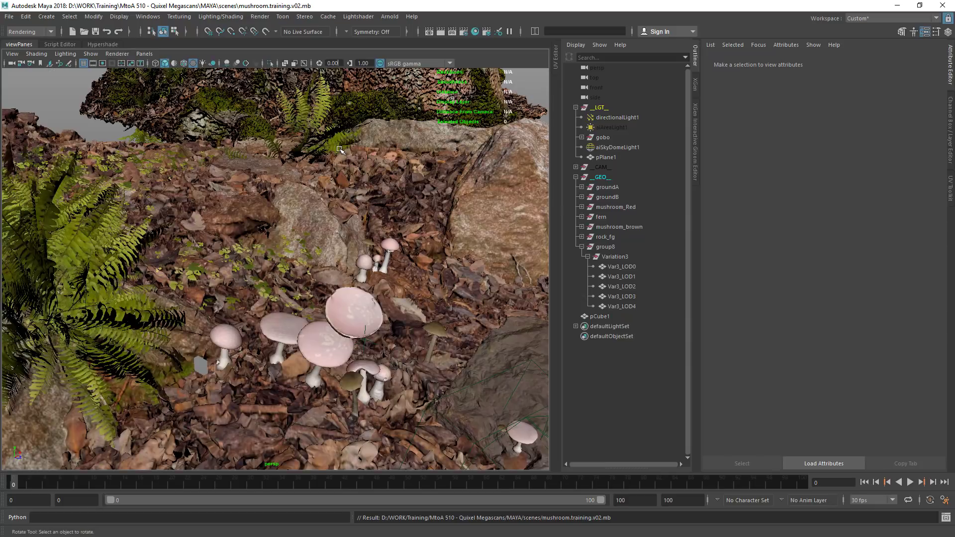
alt+right_drag(413, 286, 164, 245)
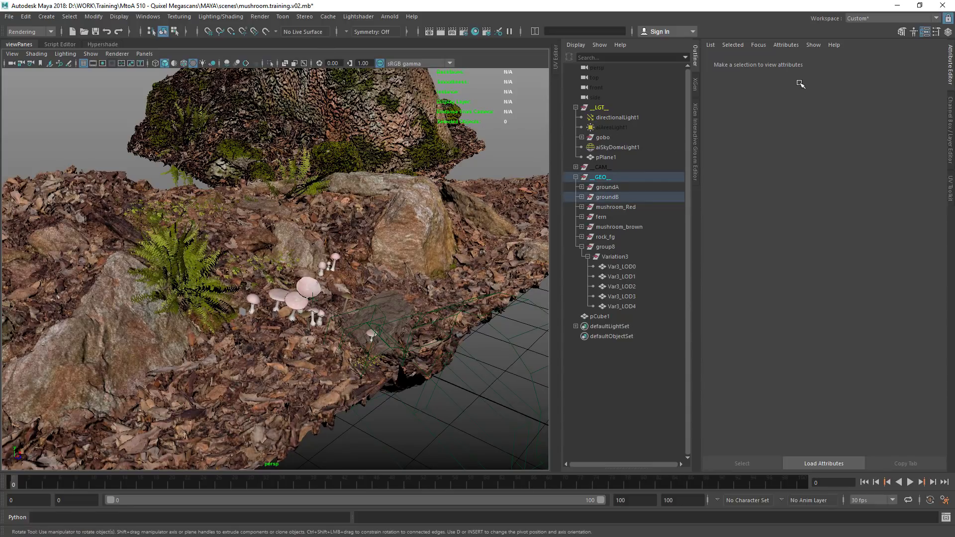
key(ctrl+z)
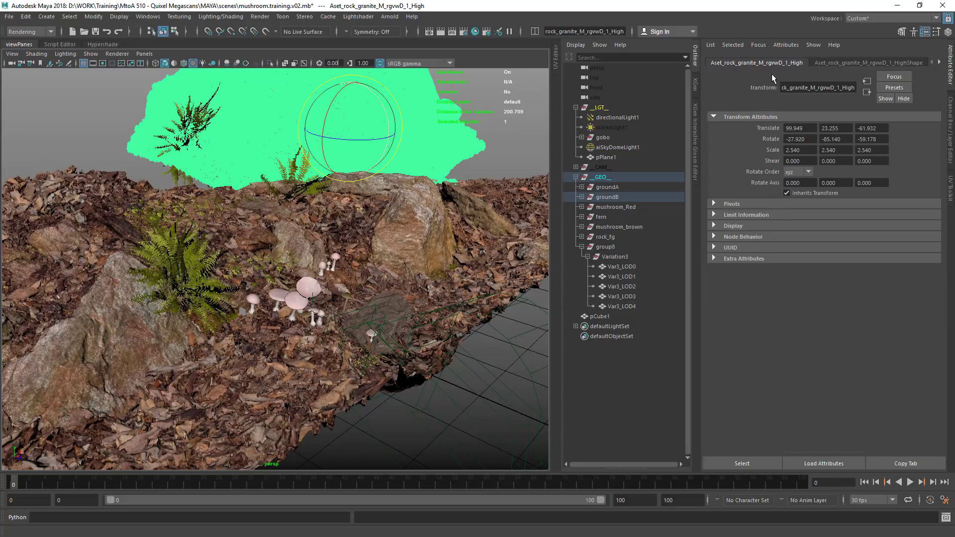
click(938, 63)
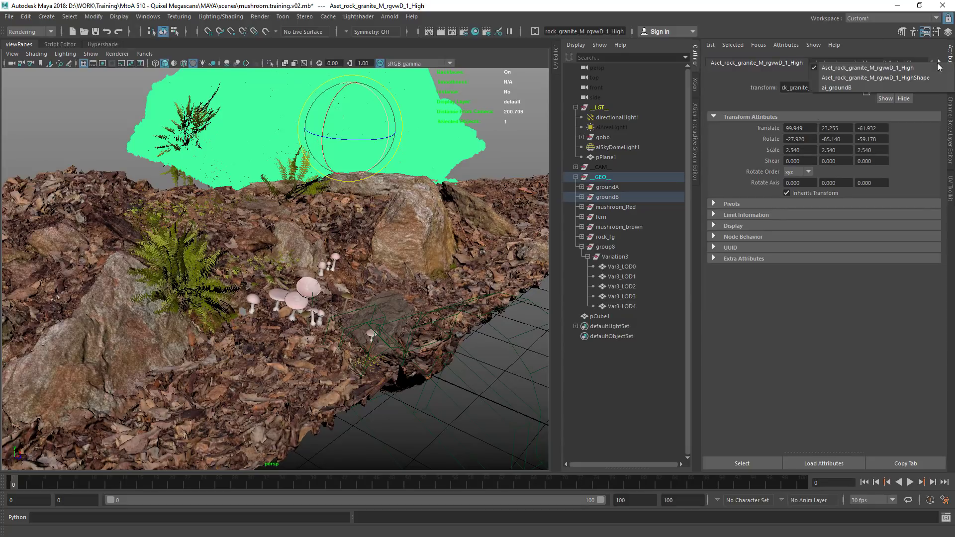
click(846, 86)
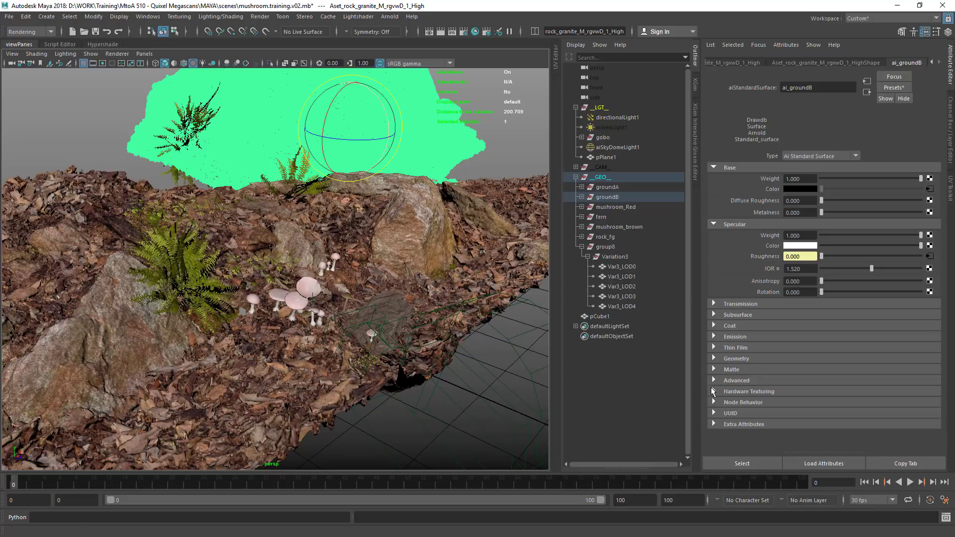
Step: Set the Bump Depth of the bump2d3 node behind ai_groundB's bump mapping to 0.05 and save the scene
click(734, 360)
scroll(844, 387, down, 1)
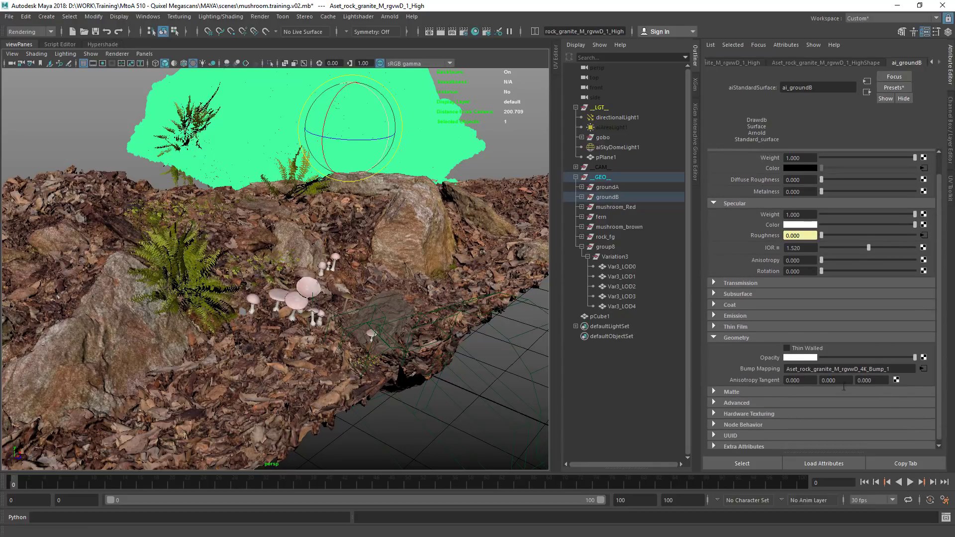
click(922, 370)
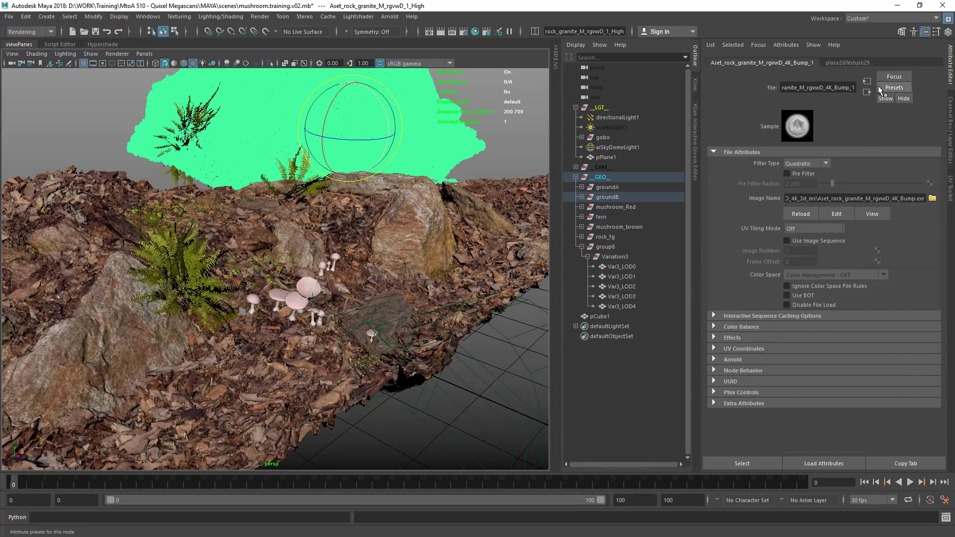
click(867, 92)
drag(807, 174, 755, 171)
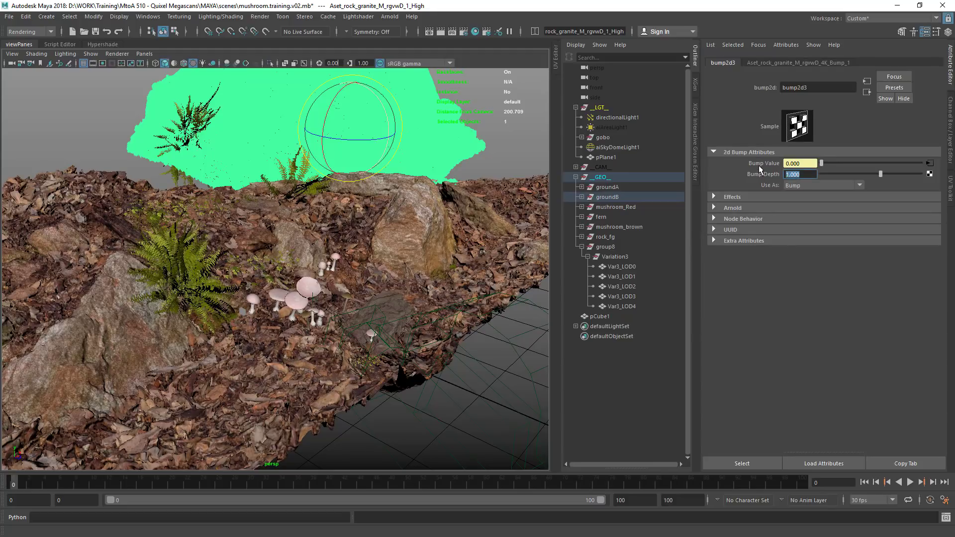
text(0.05)
key(Return)
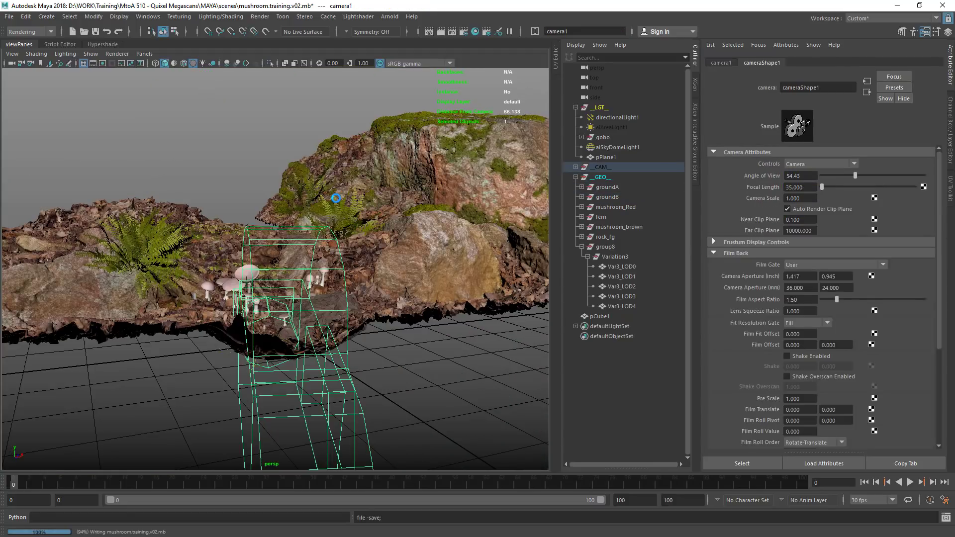
key(ctrl+s)
Step: Bring up the mushrooms.PNG reference image over the scene and shrink its window
alt+drag(259, 199, 348, 173)
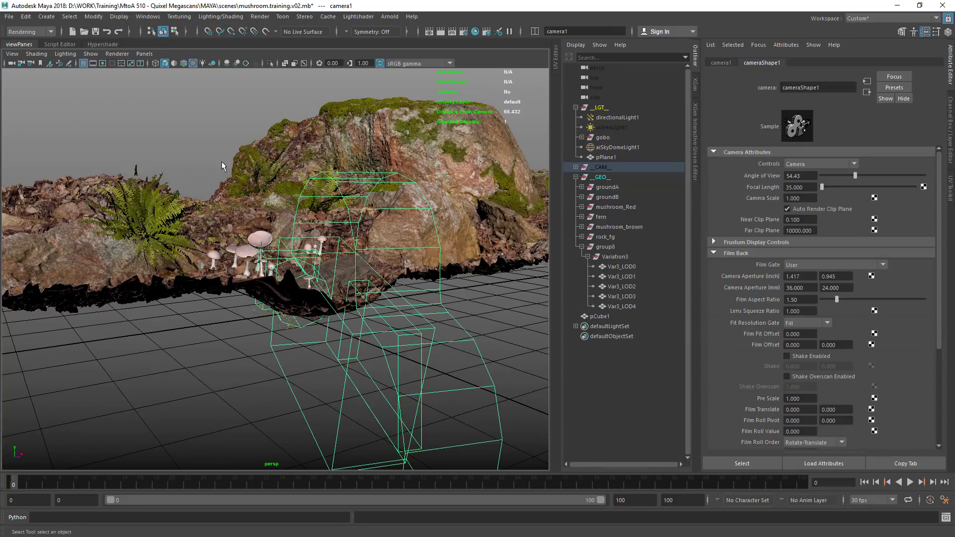
drag(1, 160, 299, 147)
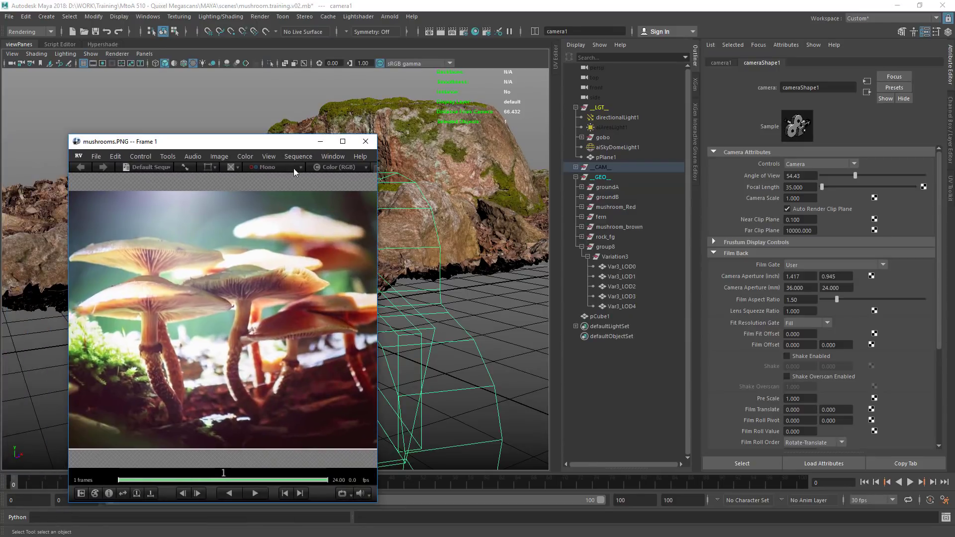
drag(373, 135, 278, 242)
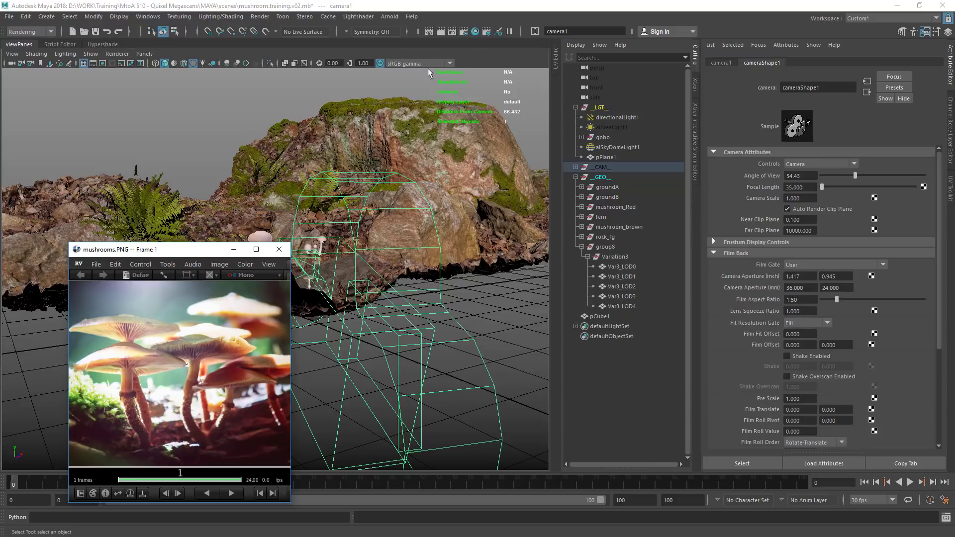
Step: Open the Arnold RenderView and move its window clear of the viewport's centre
click(489, 65)
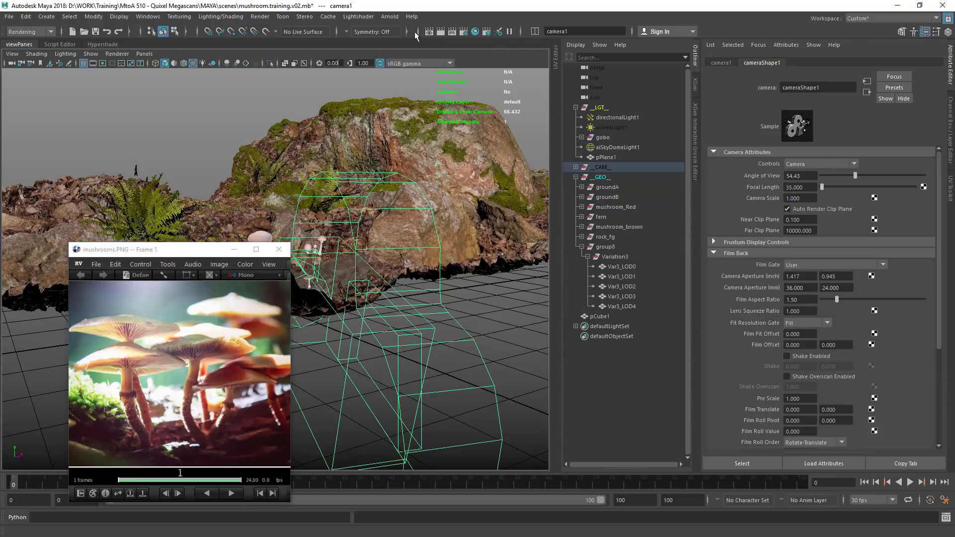
click(397, 16)
click(400, 34)
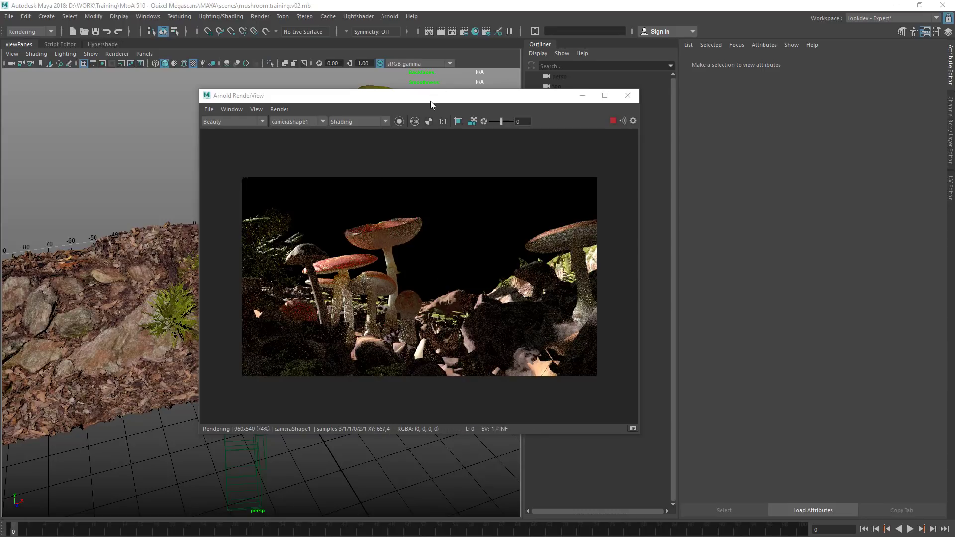
drag(431, 101, 571, 89)
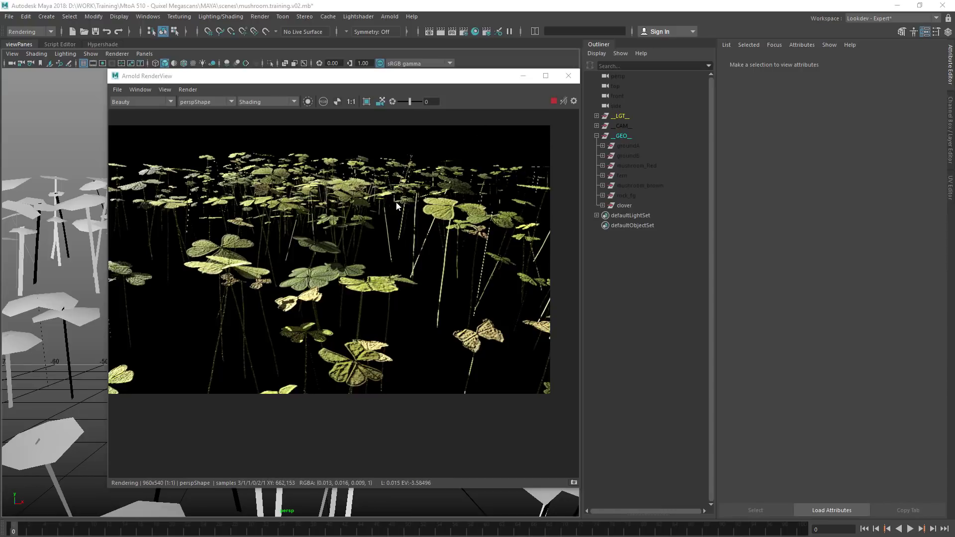
Step: Shrink and reposition the RenderView window, and zoom the render in on the clover leaves to examine their bump
alt+drag(345, 184, 336, 212)
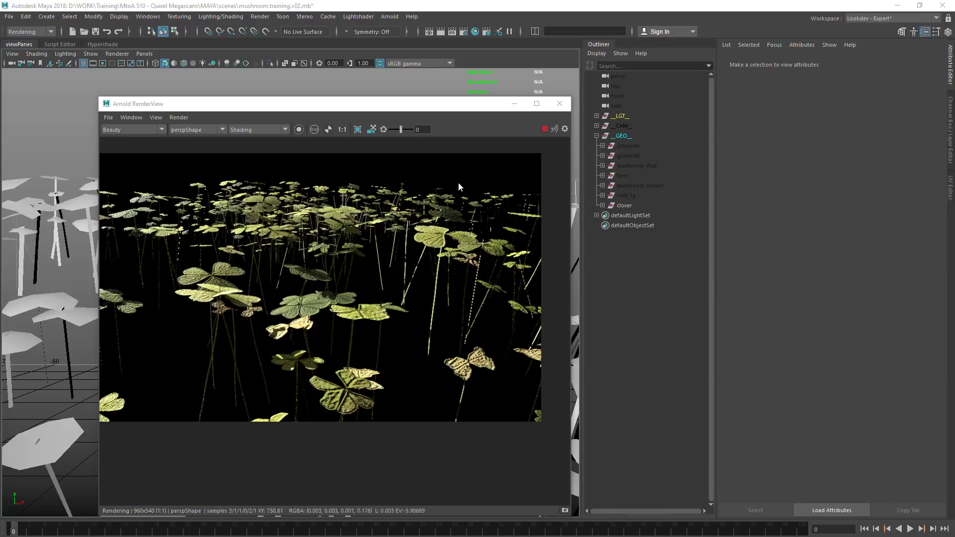
drag(535, 151, 522, 173)
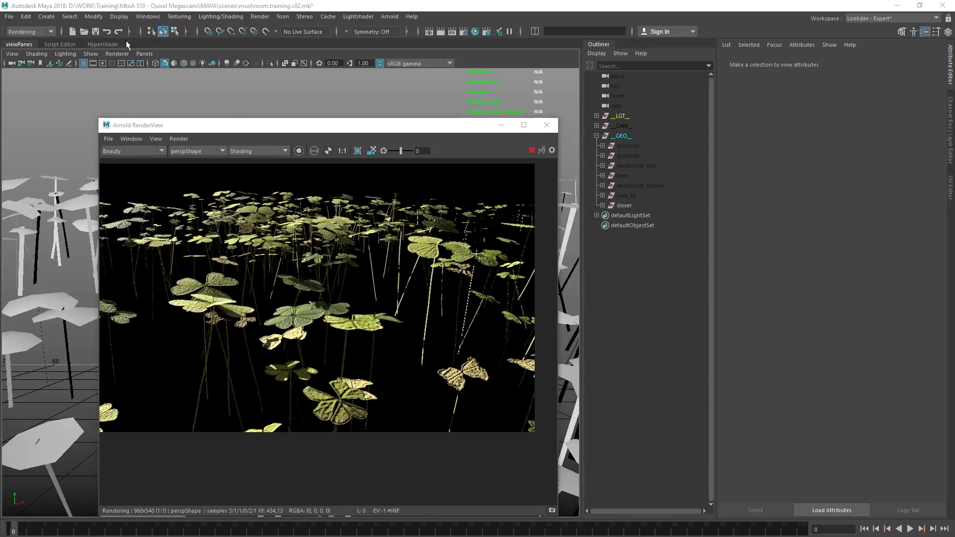
drag(163, 128, 267, 121)
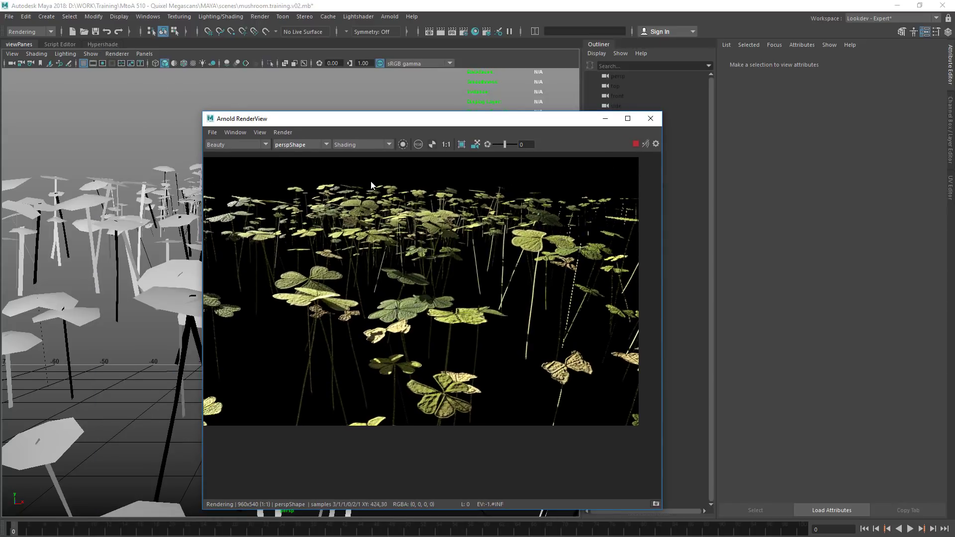
click(461, 330)
drag(448, 112, 446, 246)
key(f)
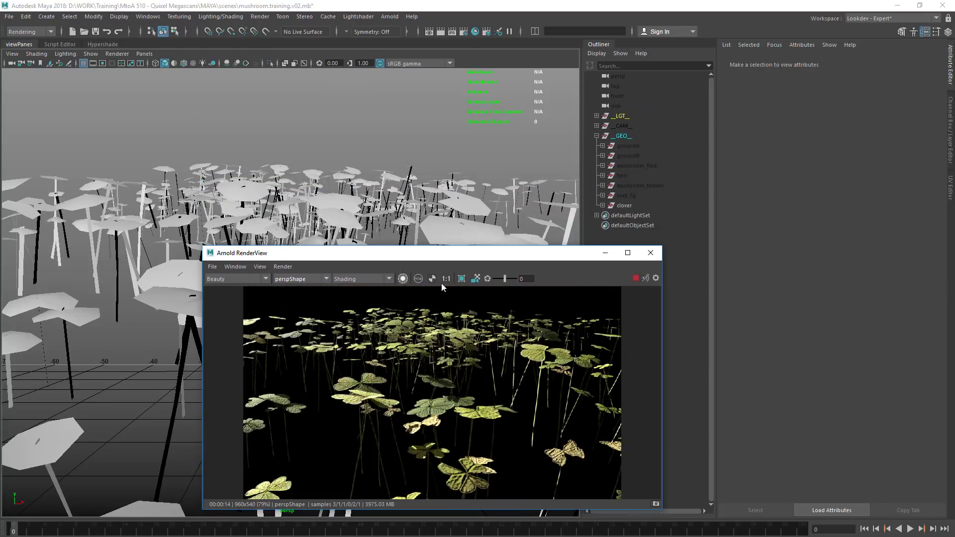
click(446, 279)
scroll(523, 380, up, 1)
middle_drag(403, 372, 492, 414)
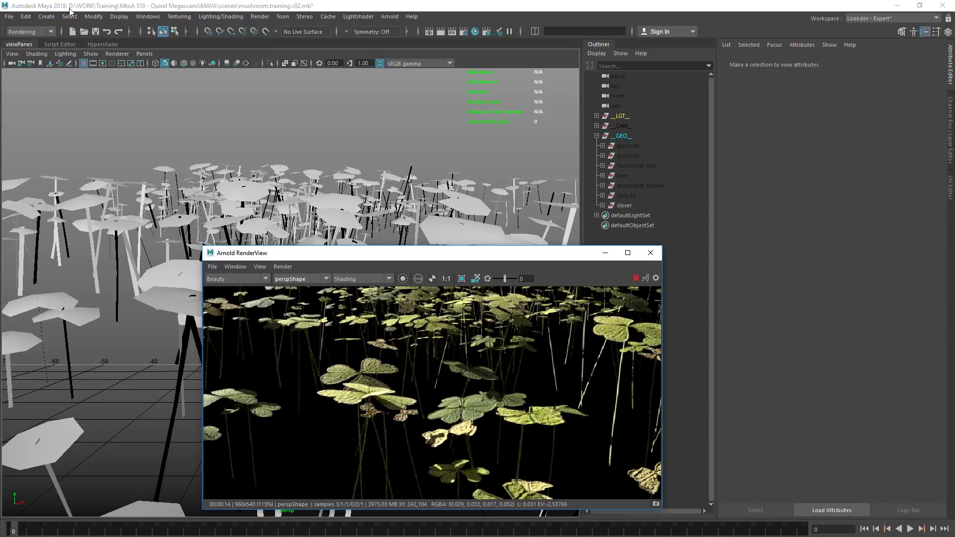
Step: Show the clover's shading network in the Hypershade beside the render and select the bump2d7 node
click(102, 43)
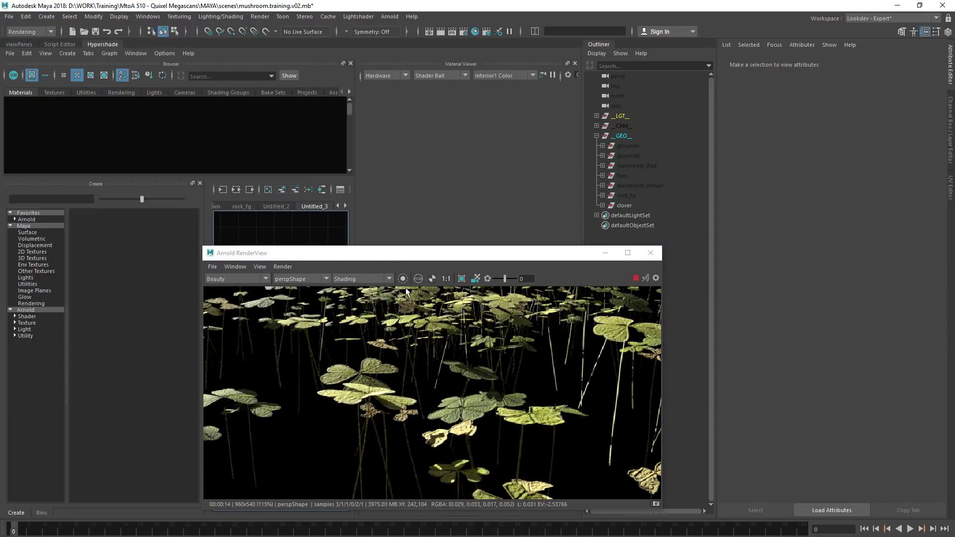
drag(381, 254, 434, 224)
drag(487, 167, 483, 168)
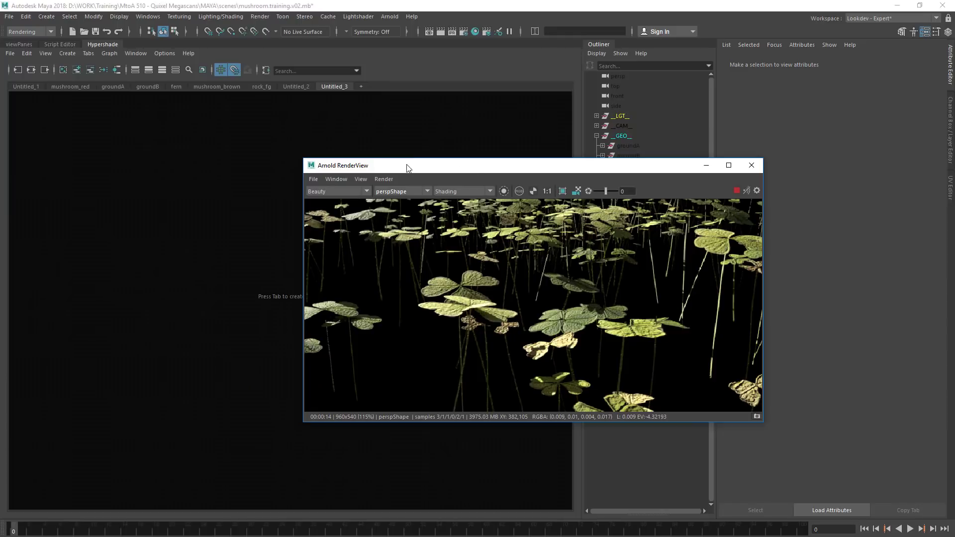
click(301, 86)
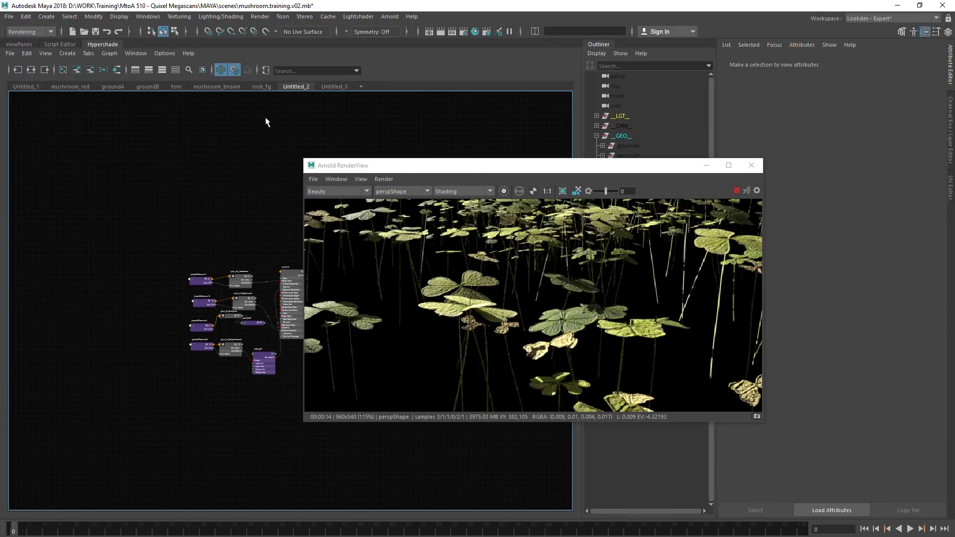
alt+middle_drag(185, 184, 96, 144)
alt+right_drag(153, 223, 430, 234)
alt+middle_drag(187, 240, 51, 228)
alt+middle_drag(251, 168, 276, 102)
alt+right_drag(276, 102, 135, 330)
alt+middle_drag(136, 330, 97, 347)
click(119, 293)
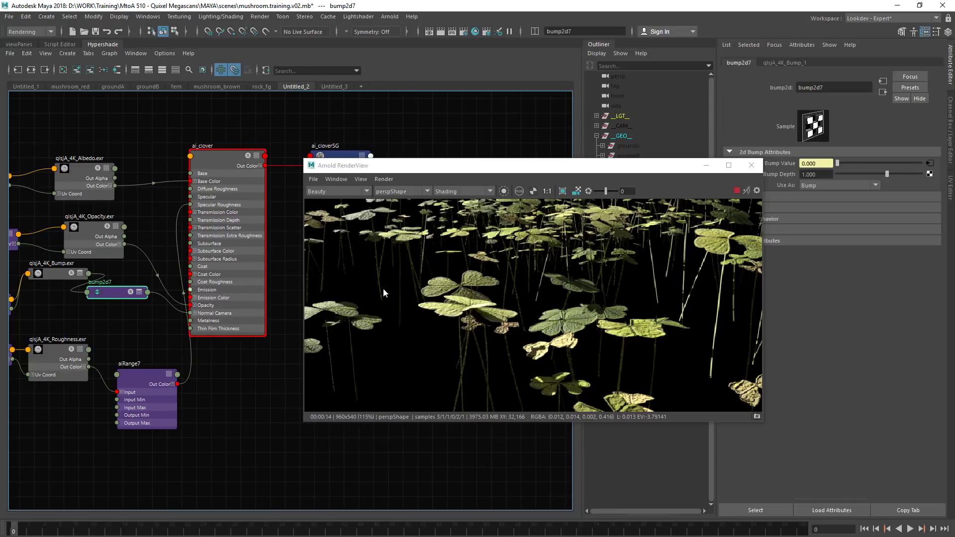
Step: Set bump2d7's Bump Depth to 0.05, with the RenderView moved away from the node's attributes
drag(497, 165, 242, 151)
drag(826, 175, 763, 170)
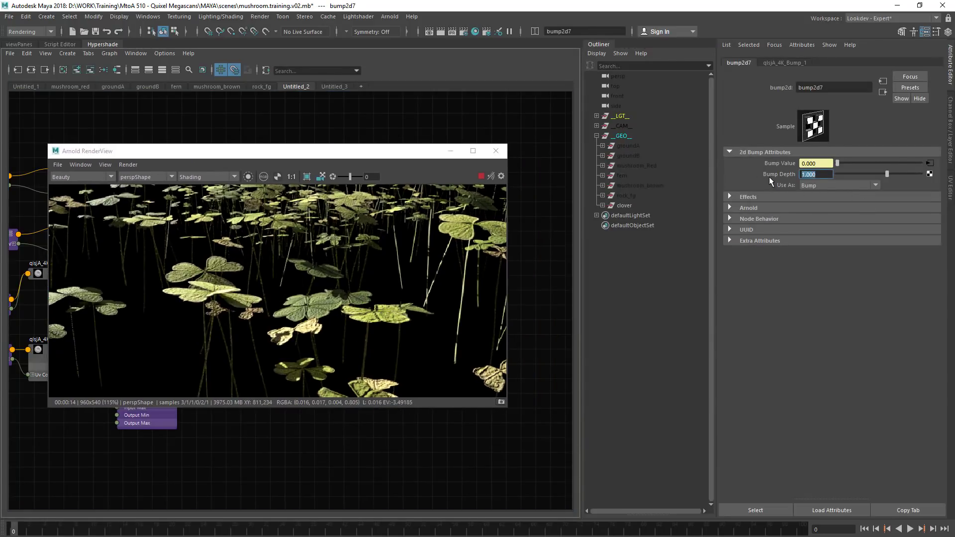
text(0.05)
key(Return)
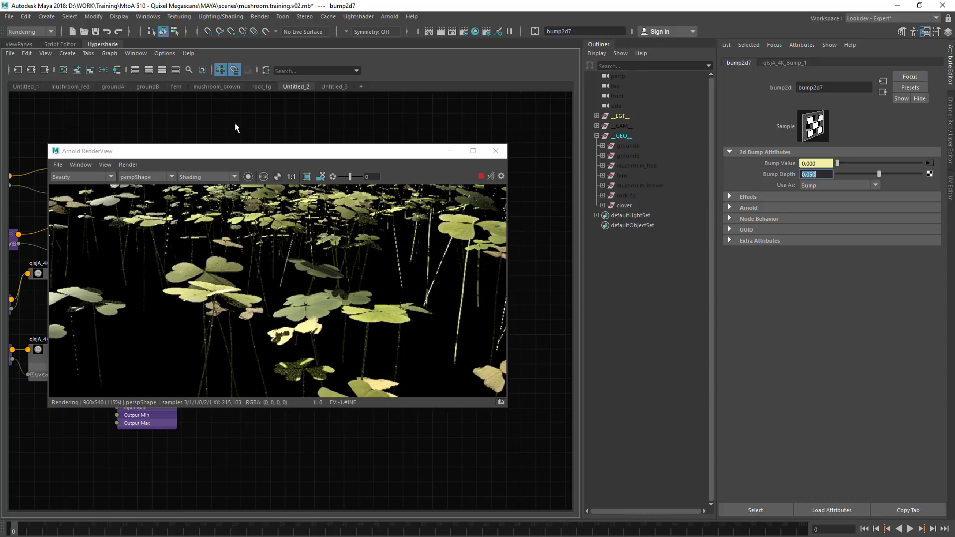
Step: Draw a render region around the central clover and try a Bump Depth of 0.35 on bump2d7
middle_drag(249, 286, 293, 292)
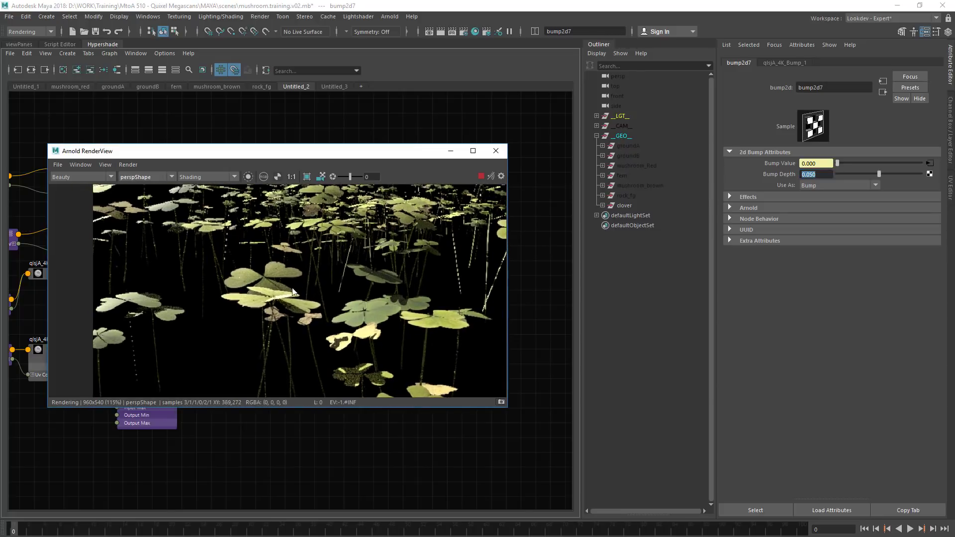
drag(217, 250, 343, 354)
text(0.36)
key(Return)
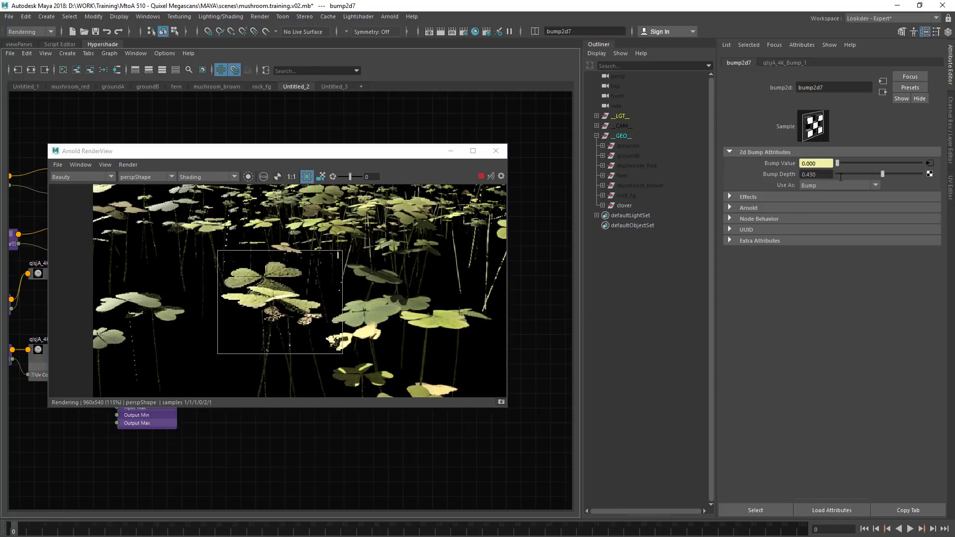
ctrl+drag(838, 177, 837, 178)
Step: Redraw a larger render region around the central clover leaves and set bump2d7's Bump Depth to 0.1
drag(200, 209, 372, 365)
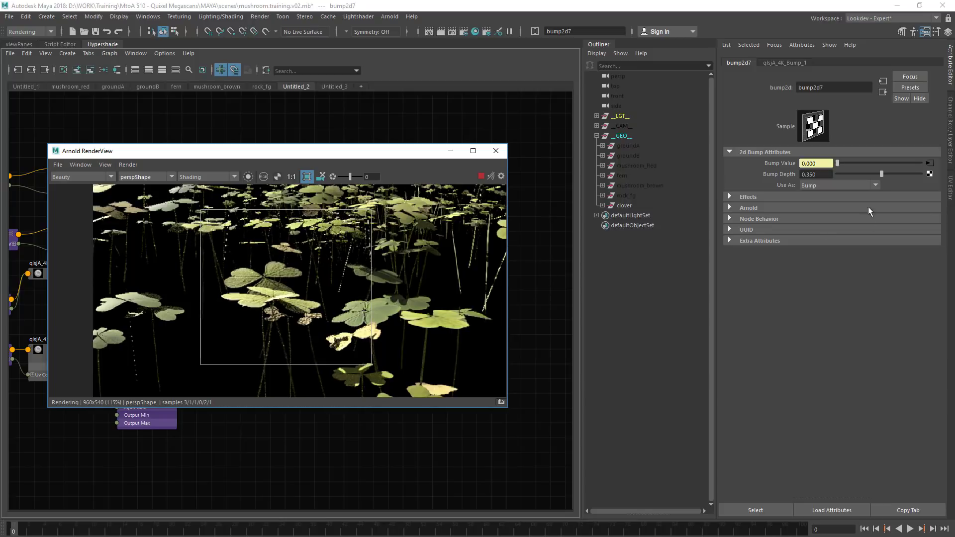
double_click(816, 175)
text(0.1)
key(Return)
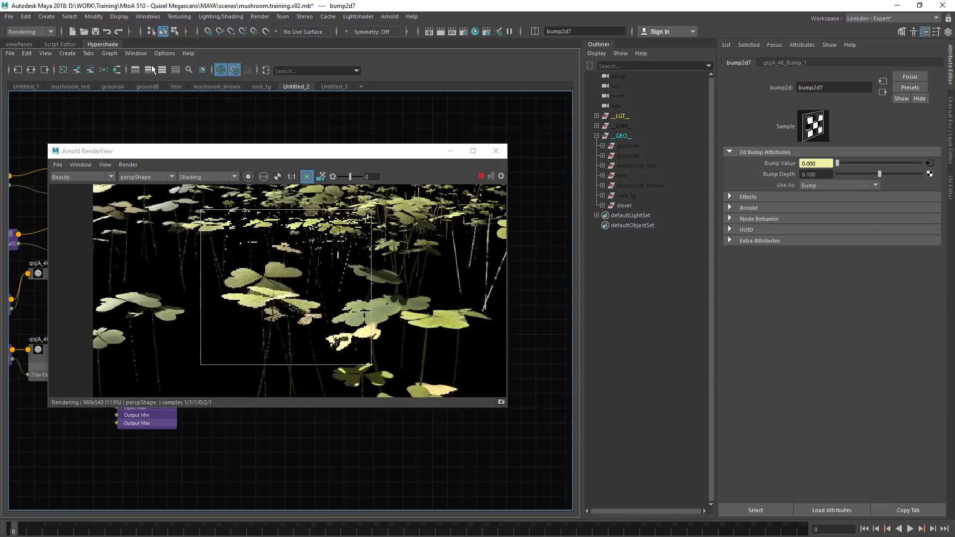
Step: Select the ai_clover material and lower its specular IOR to about 1.299
drag(184, 154, 383, 152)
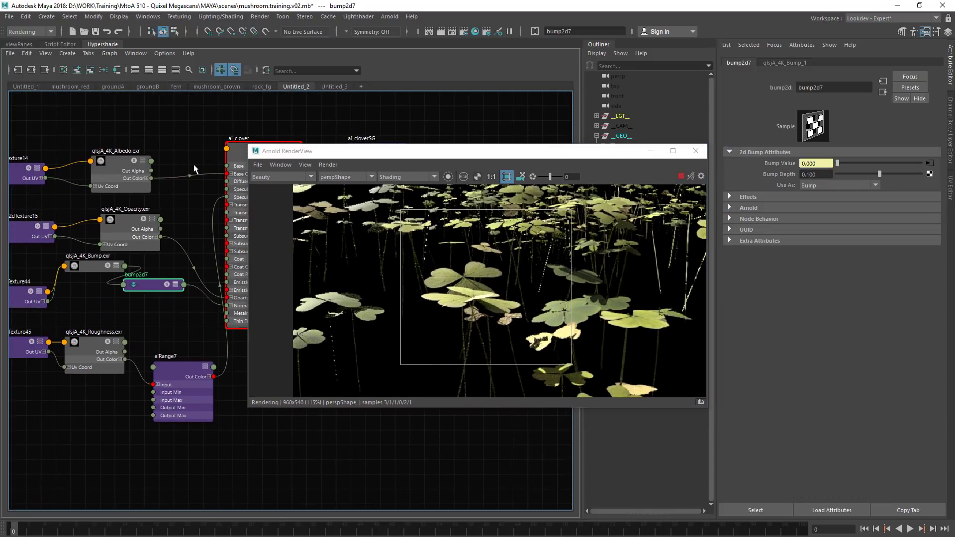
alt+middle_drag(126, 330, 135, 305)
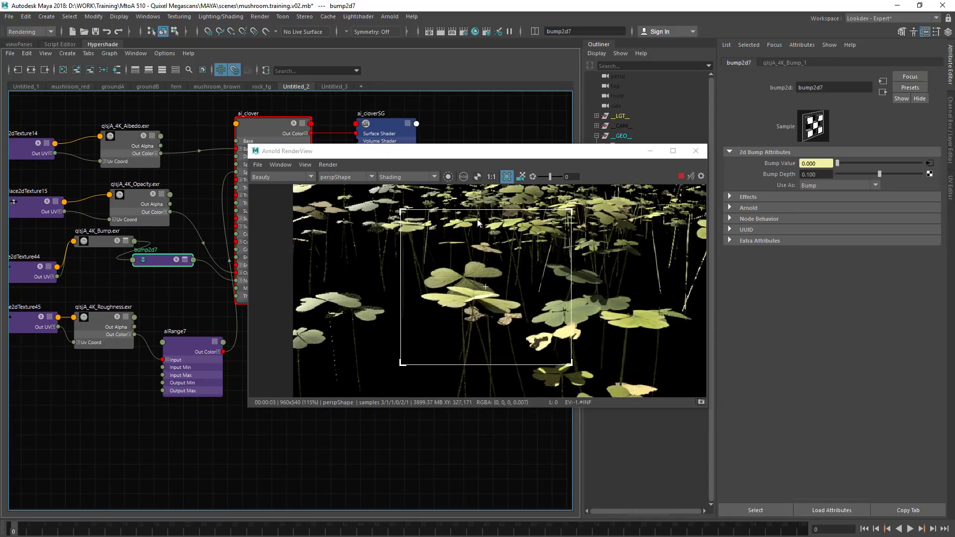
click(252, 136)
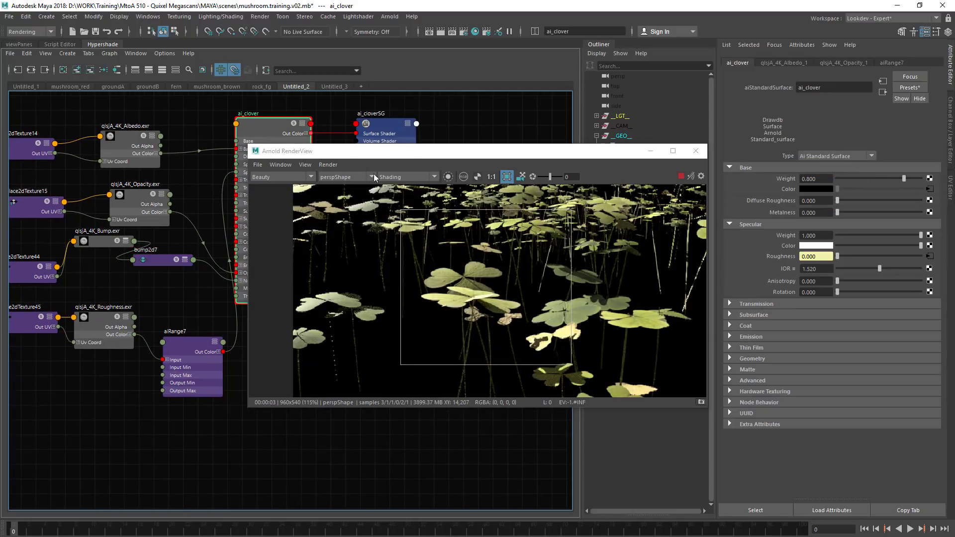
drag(375, 151, 305, 136)
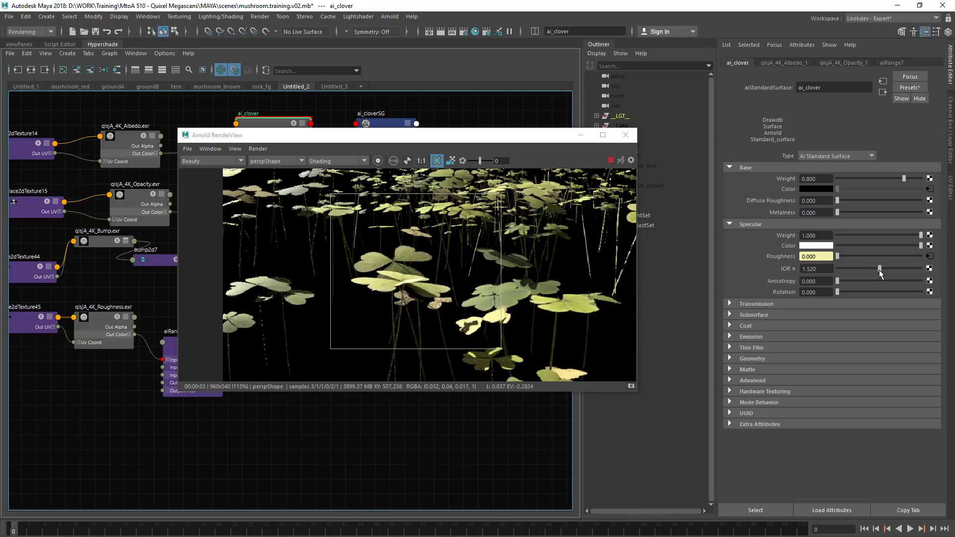
drag(876, 270, 873, 269)
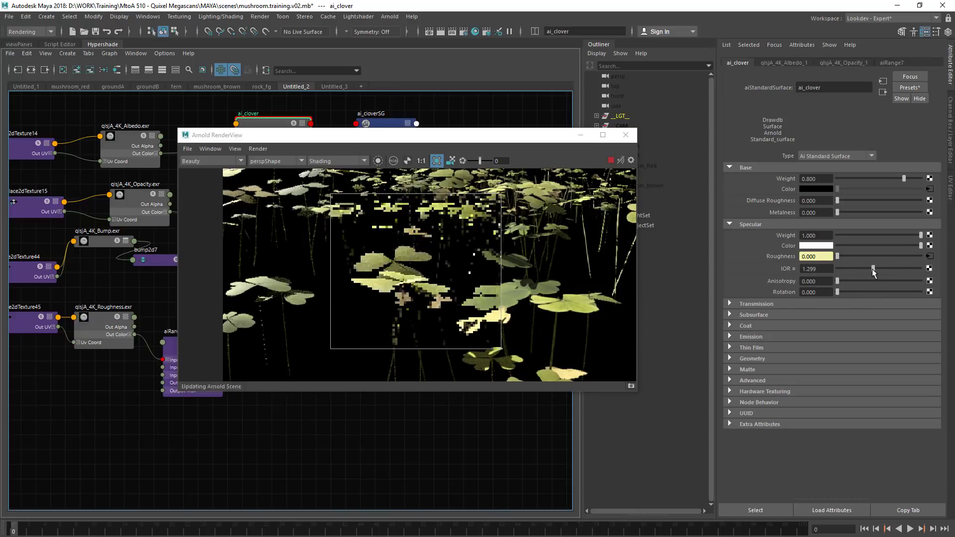
Step: Set ai_clover's specular IOR to 1.42 and raise its base weight to 1
double_click(816, 269)
text(1.42)
key(Return)
text(1.42)
key(Return)
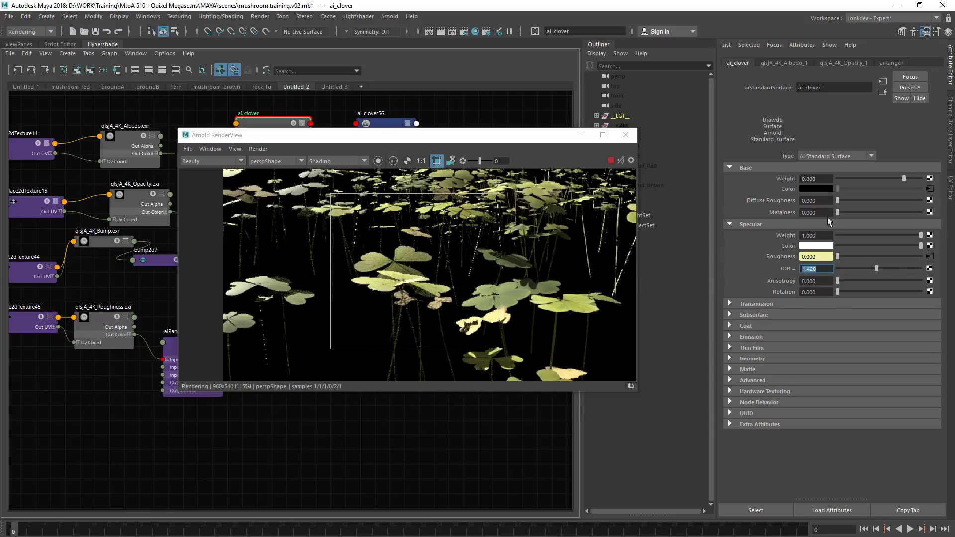
drag(904, 178, 949, 180)
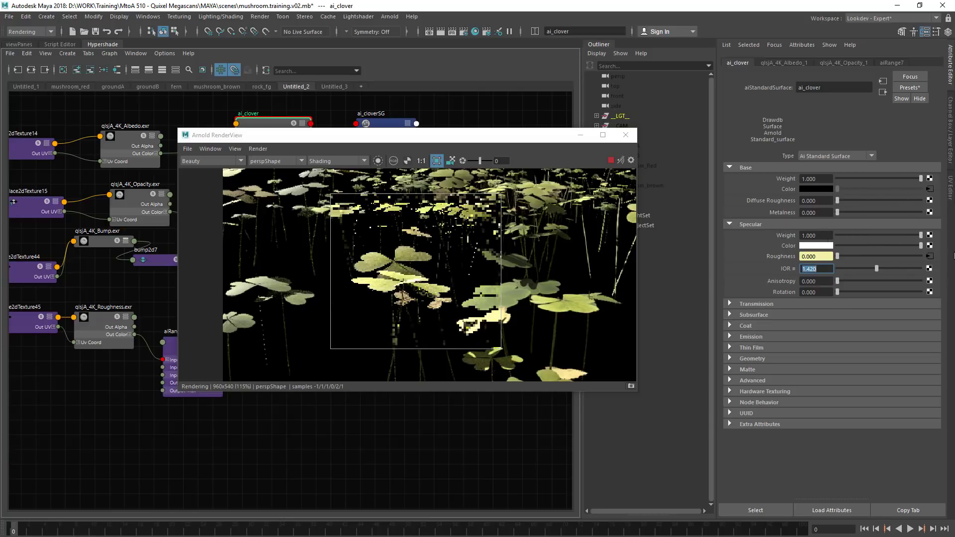
Step: Clear the render region and display the specular_direct AOV across all the clovers
click(392, 181)
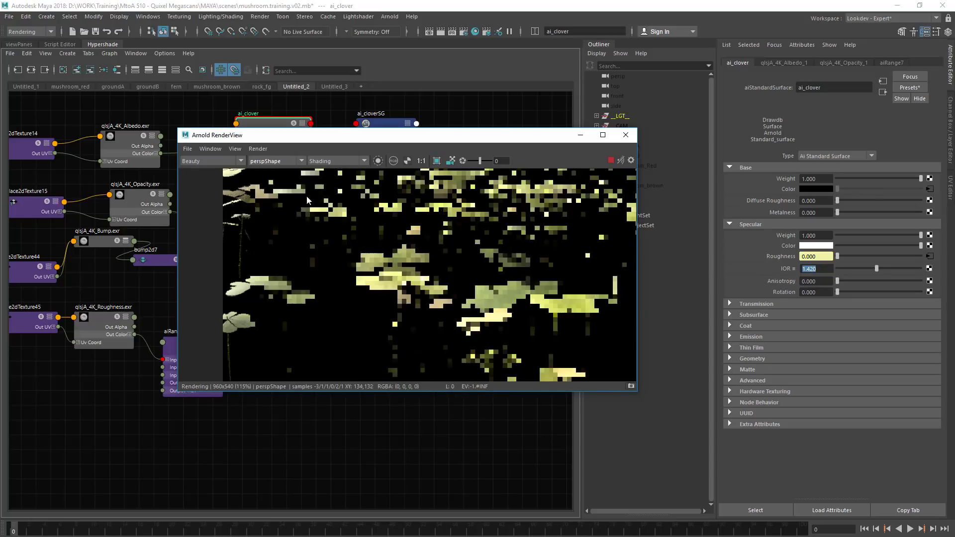
click(191, 162)
click(220, 197)
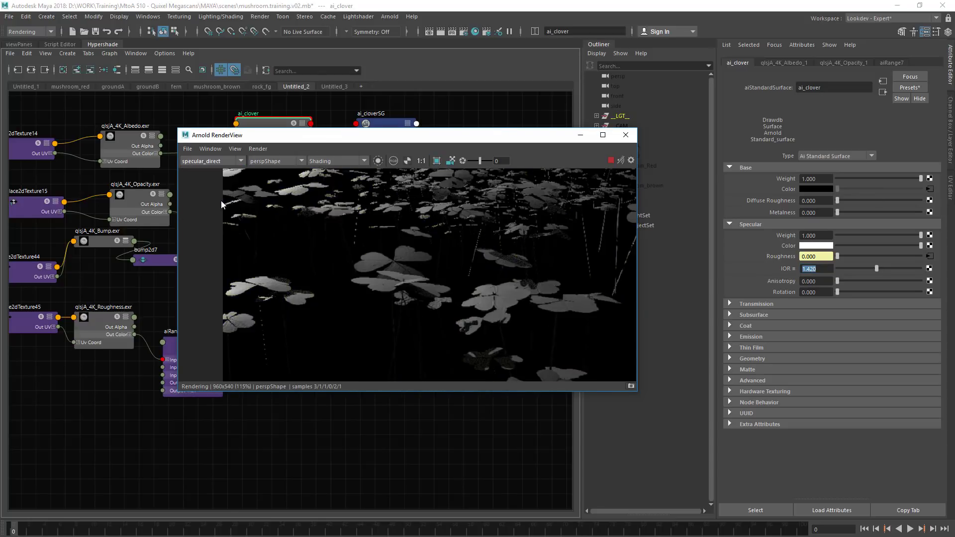
middle_drag(394, 234, 419, 234)
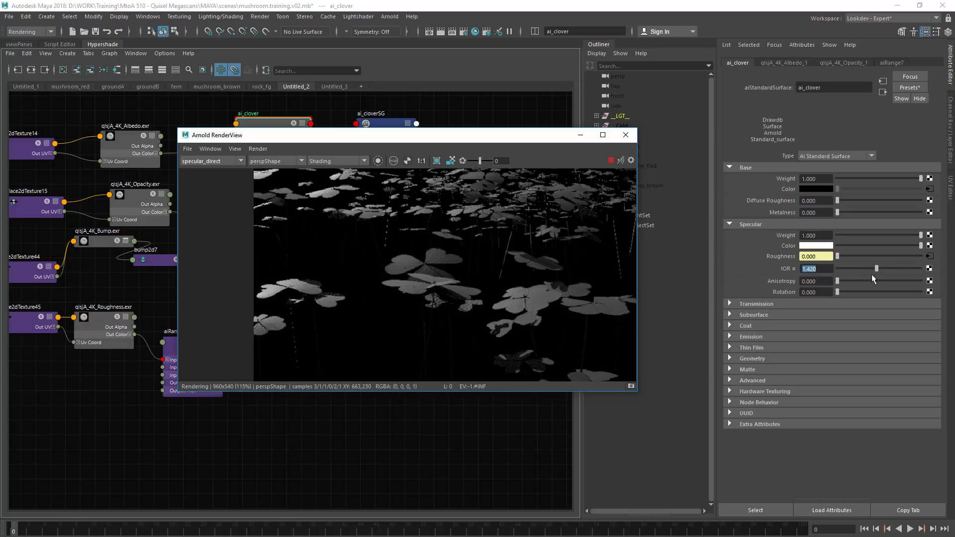
Step: Set the RenderView to Isolate Selected and select the aiRange7 node to preview the clover roughness map
drag(419, 134, 529, 129)
click(488, 156)
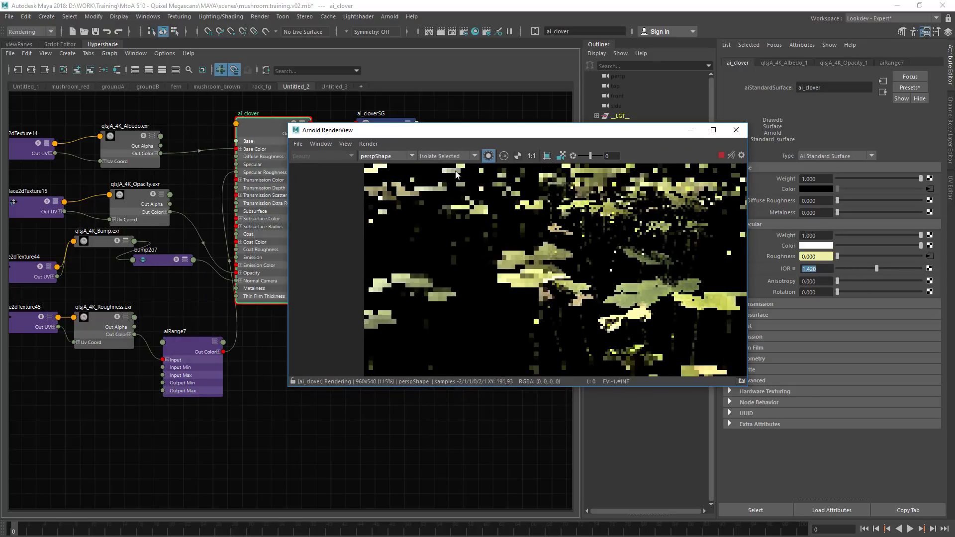
click(91, 315)
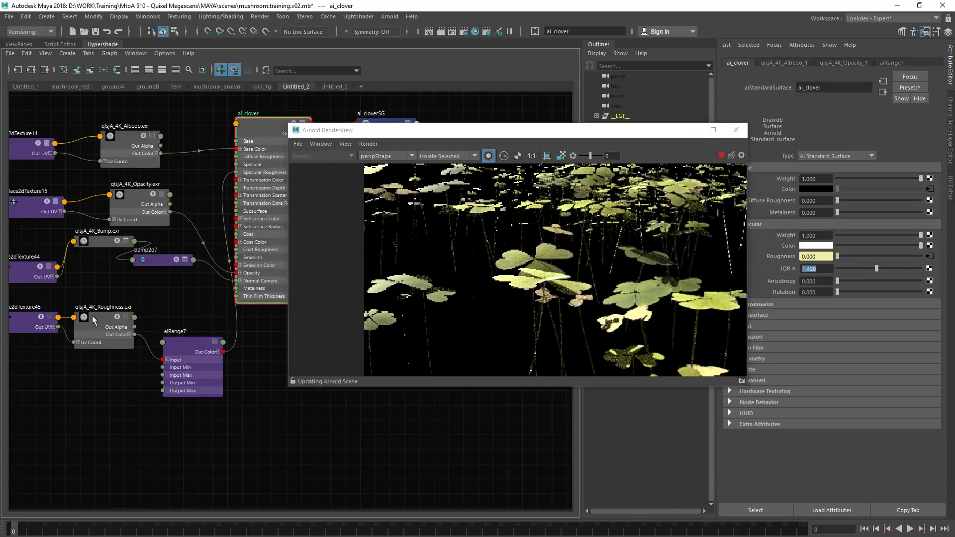
click(184, 352)
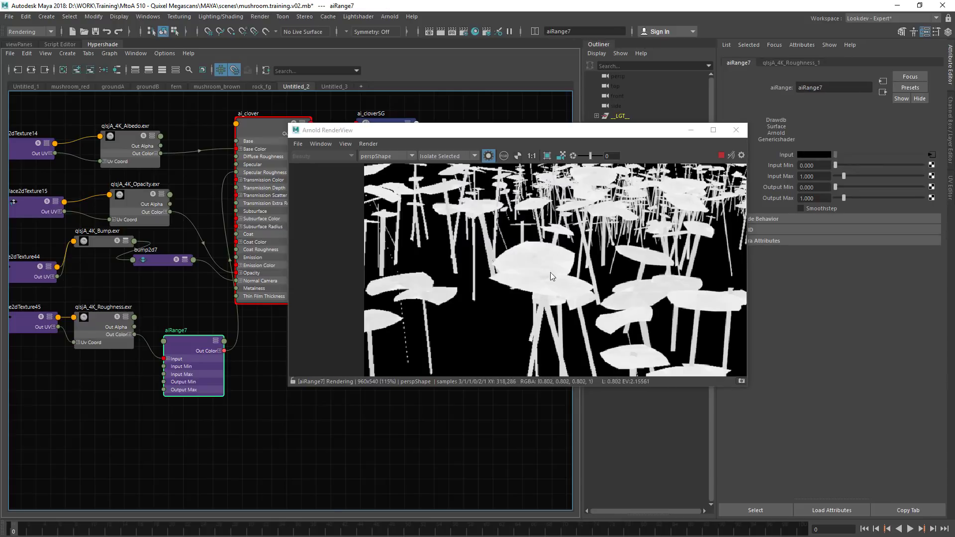
Step: Uncover aiRange7's attributes and try Input Min values of 0.615 and 0.685
drag(555, 130, 442, 121)
mouse_move(836, 166)
mouse_down()
mouse_move(843, 165)
mouse_move(819, 162)
mouse_up()
double_click(808, 166)
text(0.615)
key(Return)
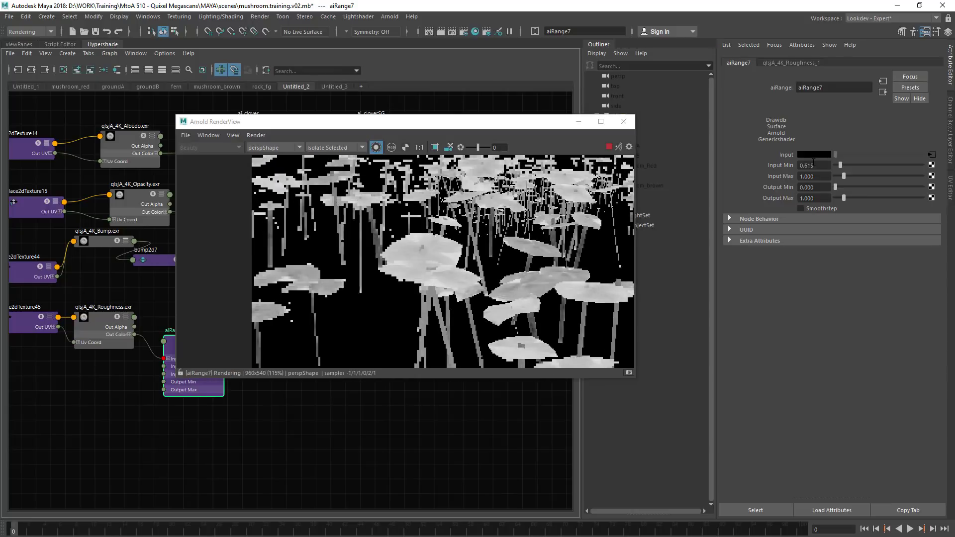
double_click(808, 166)
text(0.725)
key(Return)
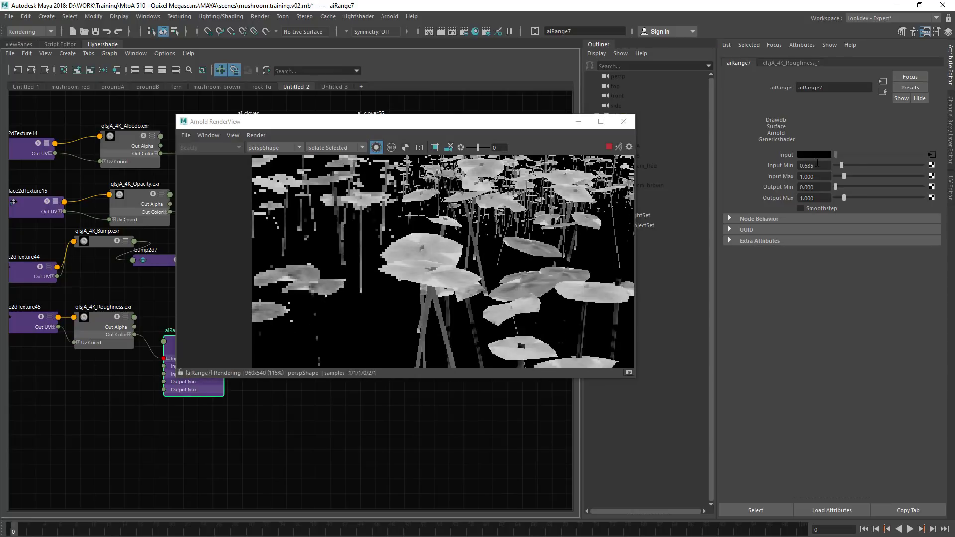
Step: Try an Input Min of 0.745 and an Input Max of 0.85 on aiRange7
double_click(809, 165)
text(0.745)
key(Return)
double_click(808, 177)
text(0.850)
key(Return)
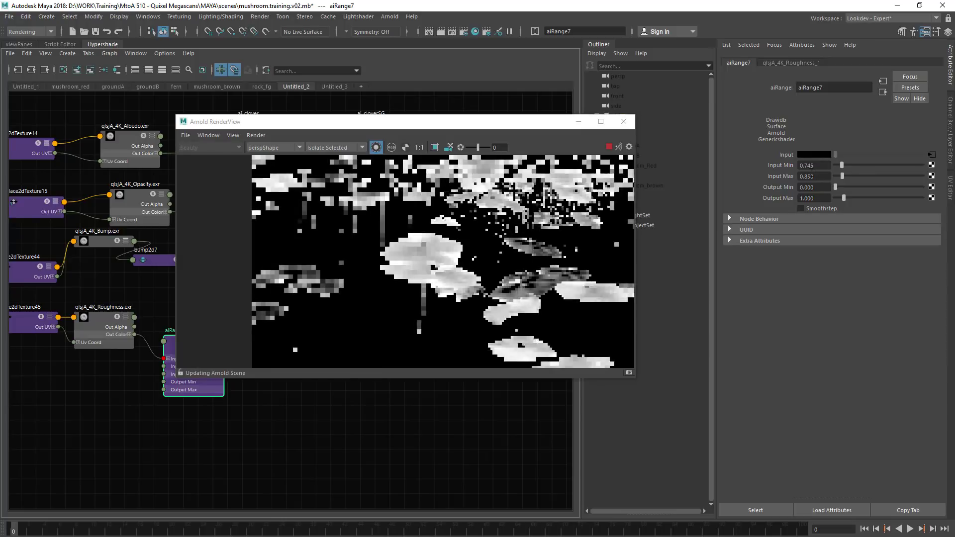
Step: Set aiRange7's Input Max to 0.86 and its Input Min to 0.725
ctrl+drag(811, 174, 817, 166)
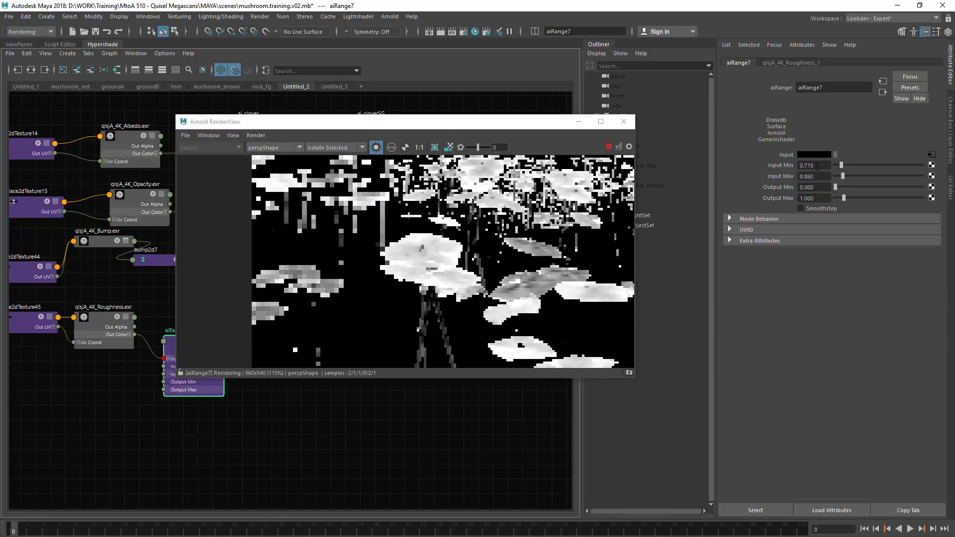
double_click(817, 166)
text(0.725)
key(Return)
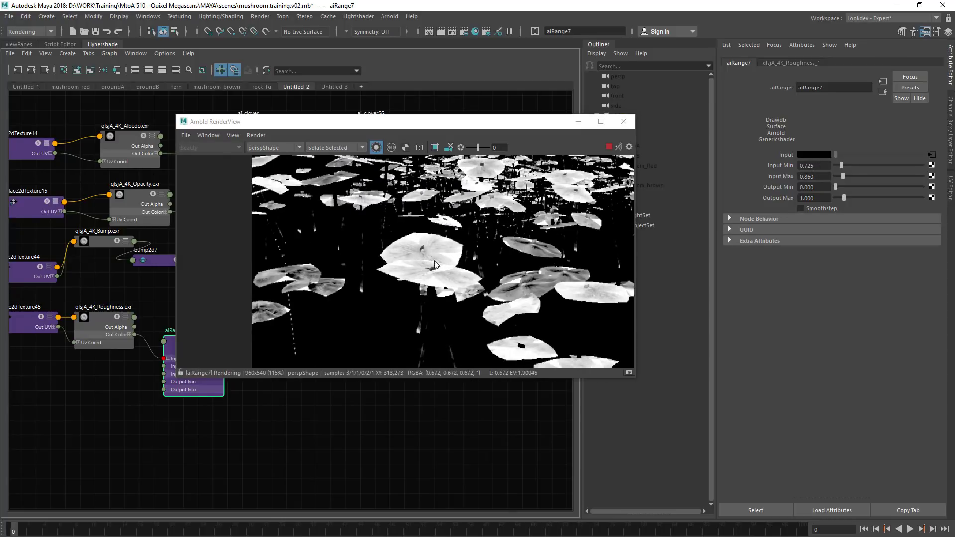
Step: Return the RenderView to full shading and draw a render region around the central clover
click(362, 147)
click(366, 164)
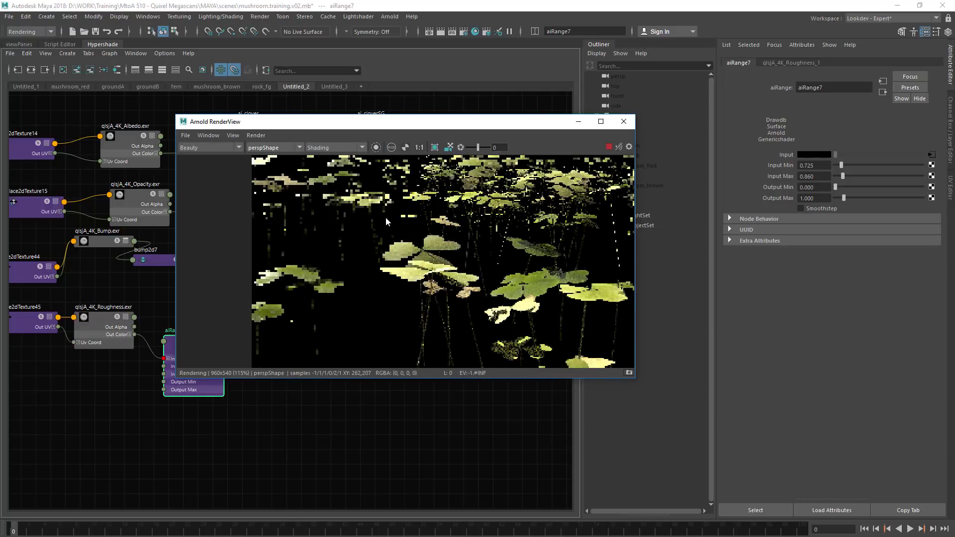
drag(382, 220, 458, 290)
Step: Inspect the clovers' specular_direct AOV, redrawing the render region around the far-left clover, and return to Beauty
click(208, 148)
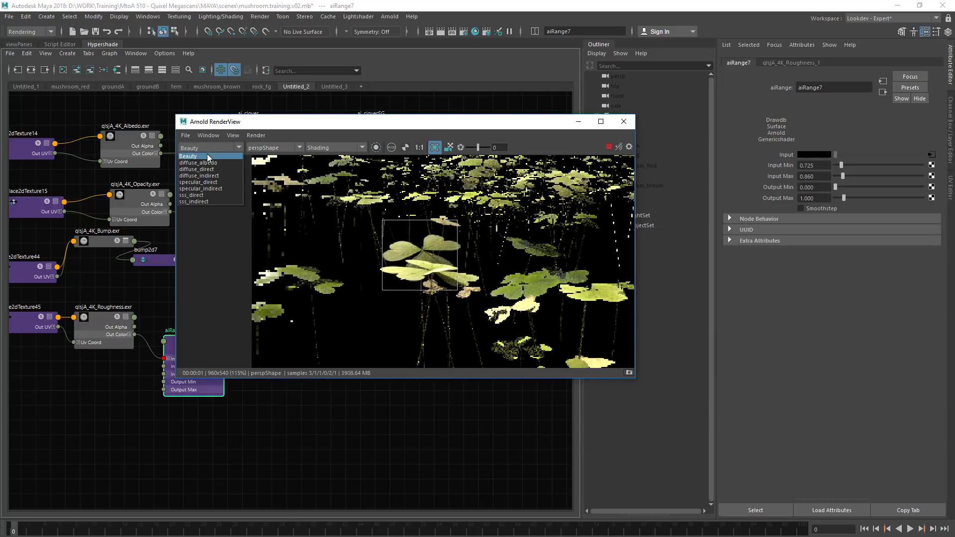
click(209, 183)
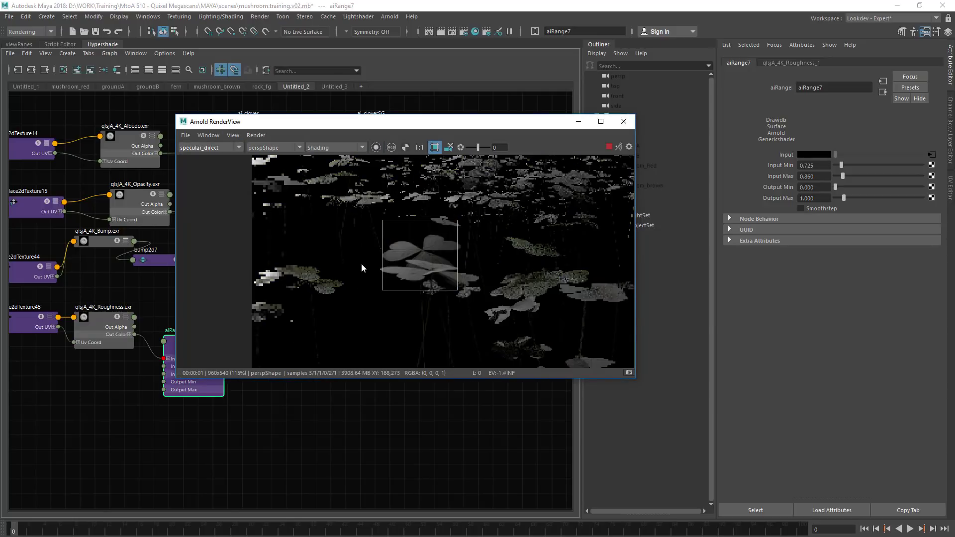
drag(320, 252, 253, 296)
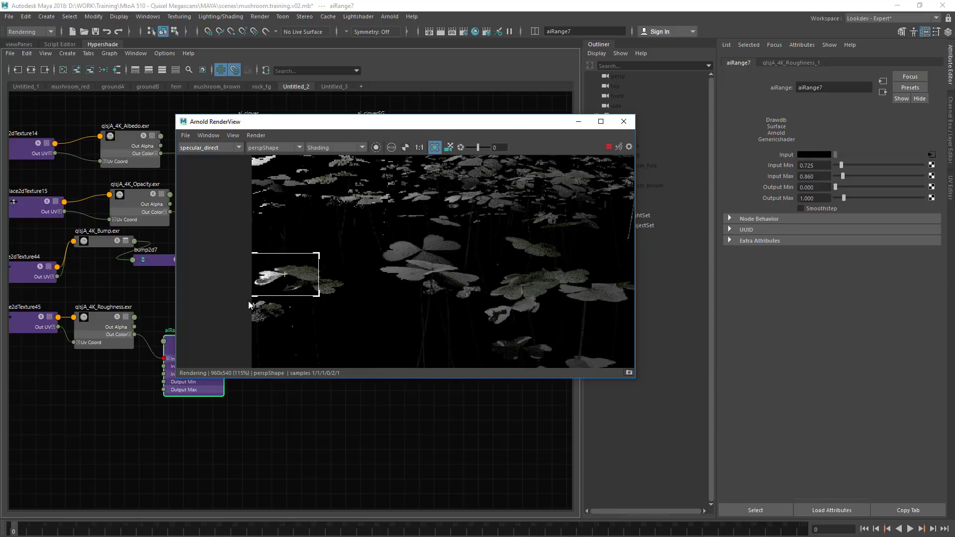
click(209, 148)
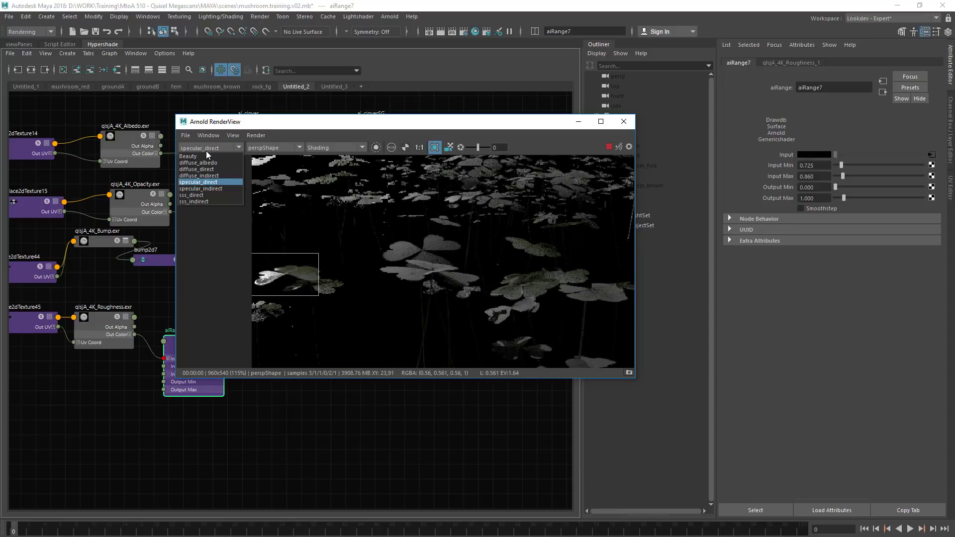
click(205, 154)
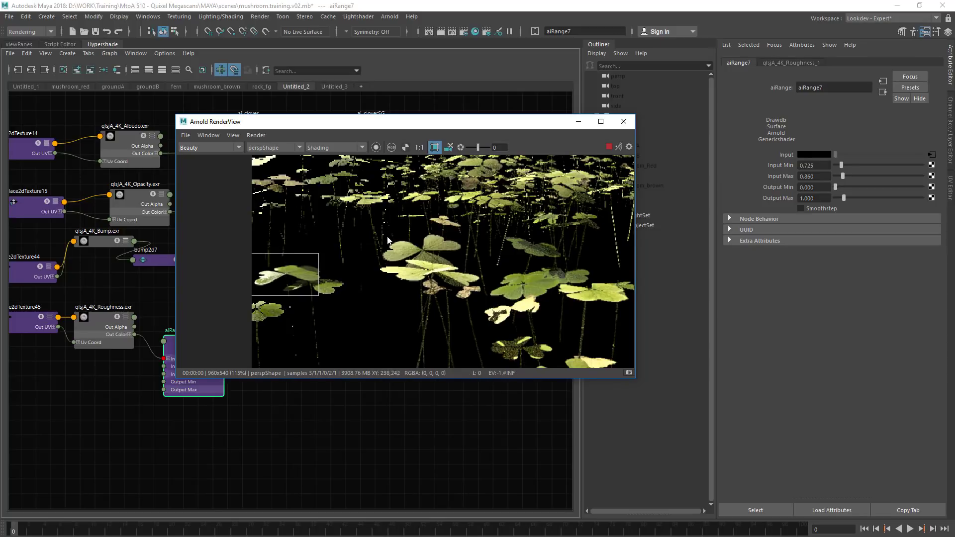
Step: Connect the clover albedo texture's Out Color to ai_clover's Subsurface Color and select the ai_clover material
alt+drag(357, 216, 448, 232)
drag(414, 280, 320, 236)
drag(275, 201, 428, 219)
alt+middle_drag(177, 195, 117, 218)
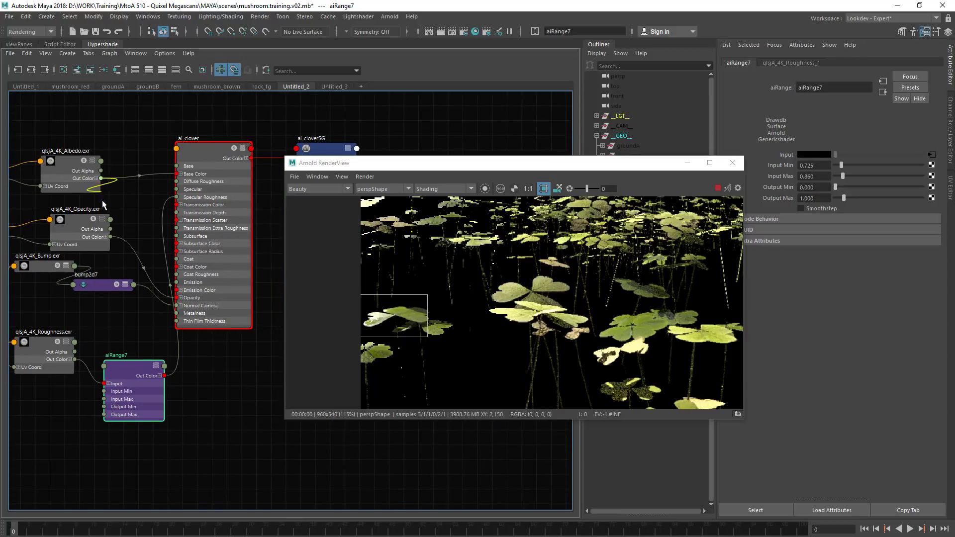
drag(104, 205, 187, 246)
drag(228, 166, 230, 169)
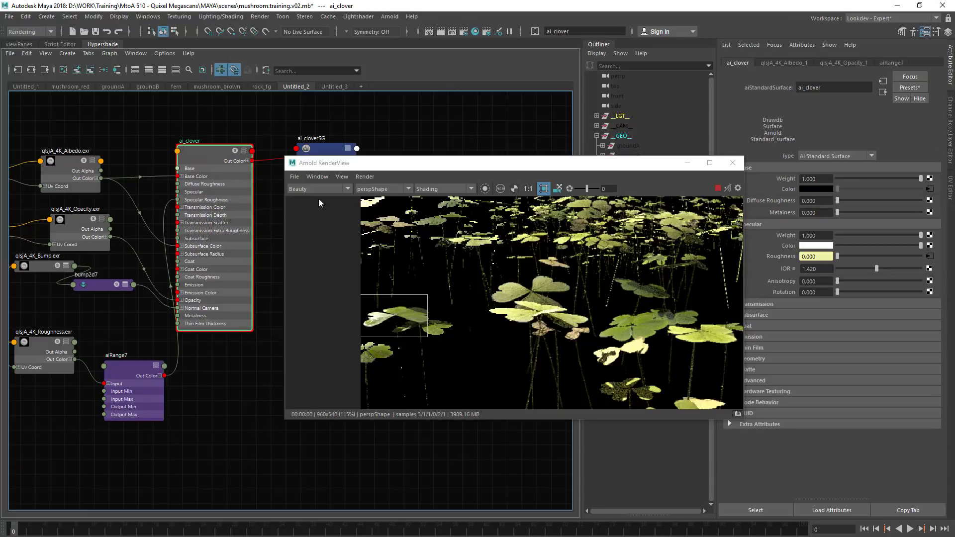
Step: Move the RenderView clear of ai_clover's attributes and redraw the render region around the central clover
drag(518, 164, 346, 93)
drag(420, 188, 290, 300)
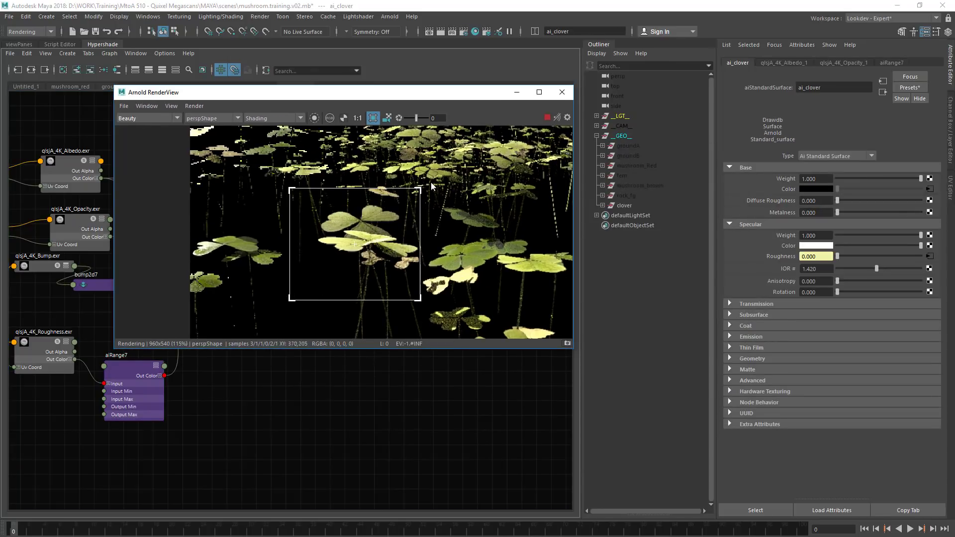
drag(363, 85, 360, 124)
Step: Orbit the perspective view to see the clovers from below and draw a render region around a group of plants
click(15, 45)
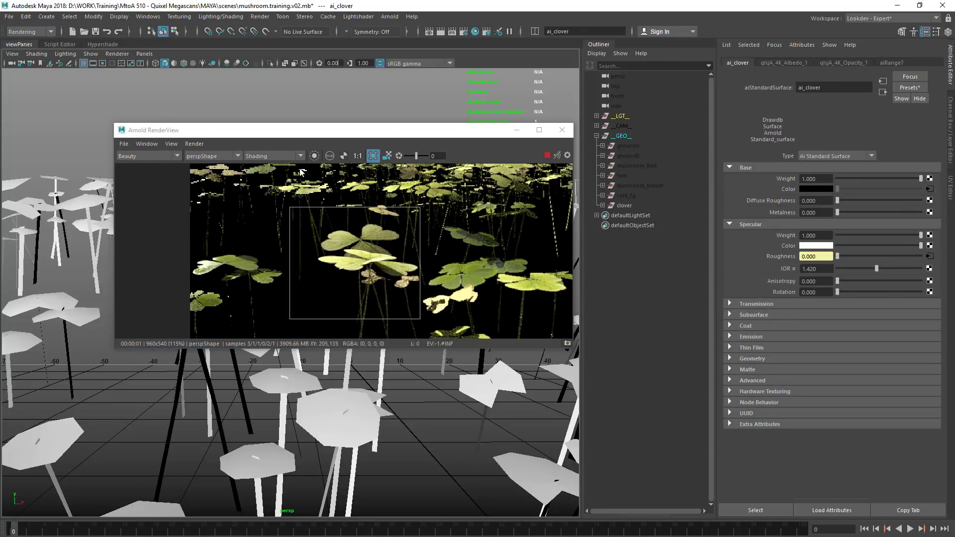
drag(301, 131, 538, 149)
alt+drag(238, 278, 140, 236)
click(610, 173)
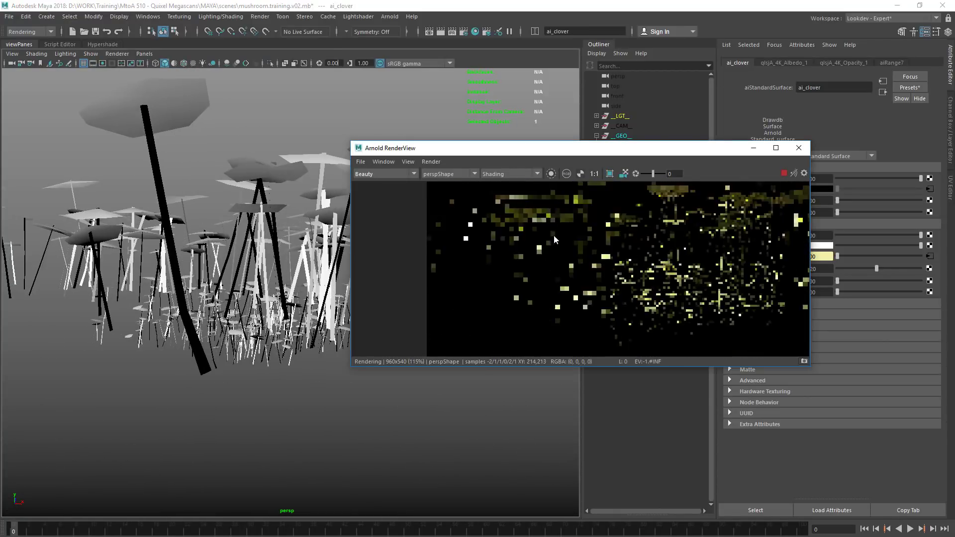
alt+middle_drag(591, 234, 499, 299)
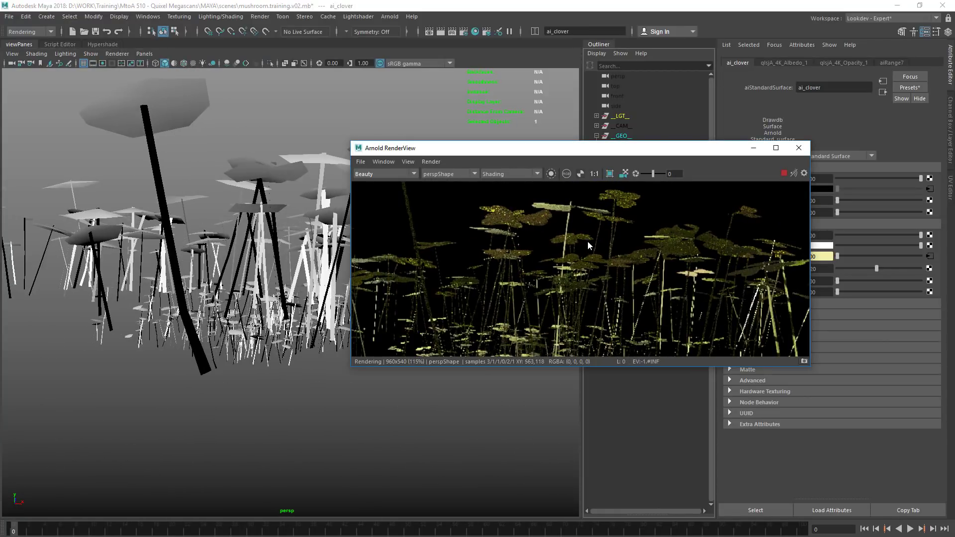
drag(426, 192, 637, 356)
drag(477, 148, 236, 158)
Step: Check the diffuse_albedo AOV for the clovers seen from below and switch back to Beauty
click(162, 183)
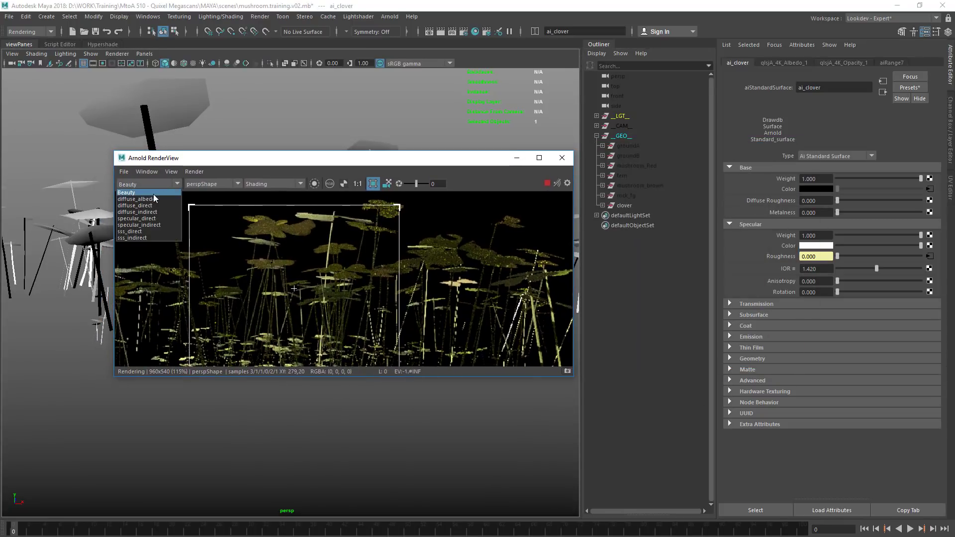
click(152, 201)
click(155, 183)
click(154, 198)
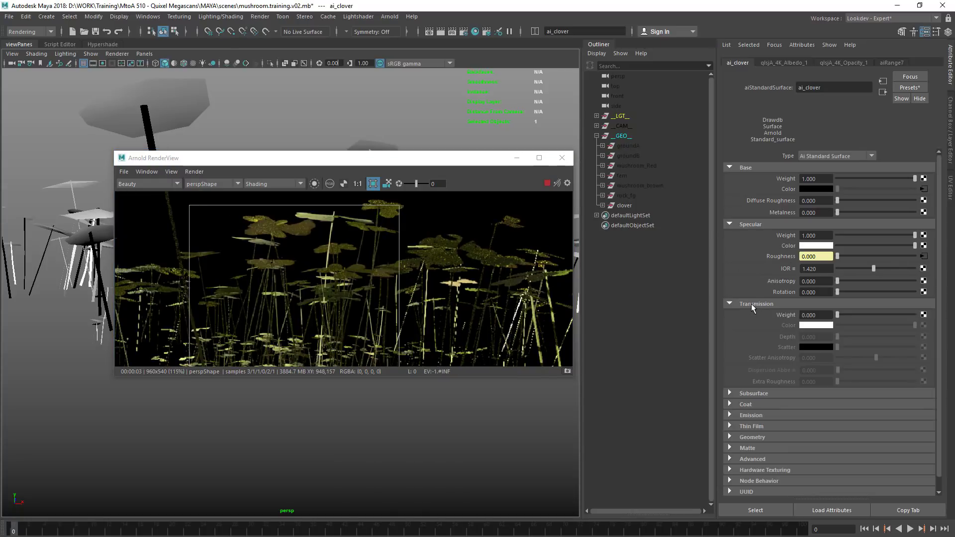
Step: Make the ai_clover material thin walled and set its subsurface weight to about 0.162
click(755, 314)
drag(846, 326, 921, 326)
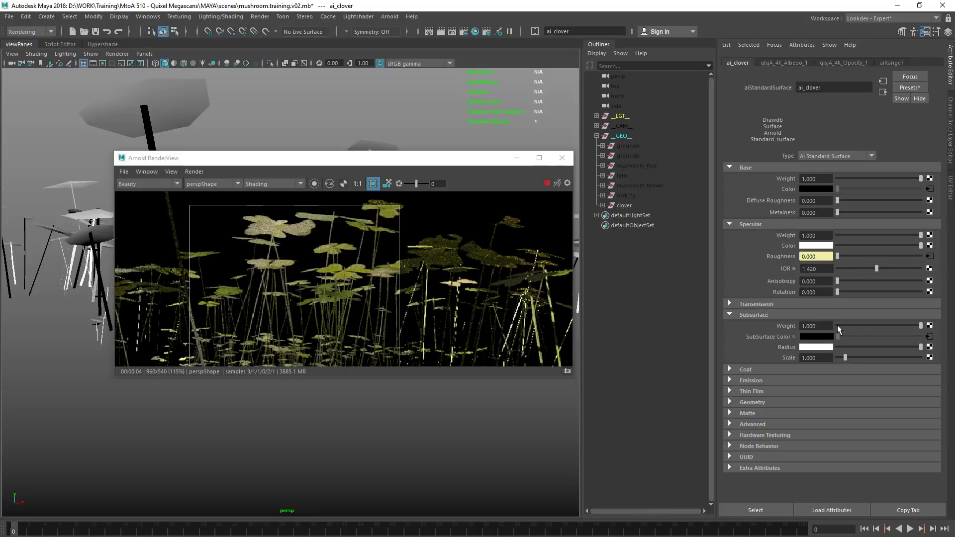
click(752, 402)
click(825, 413)
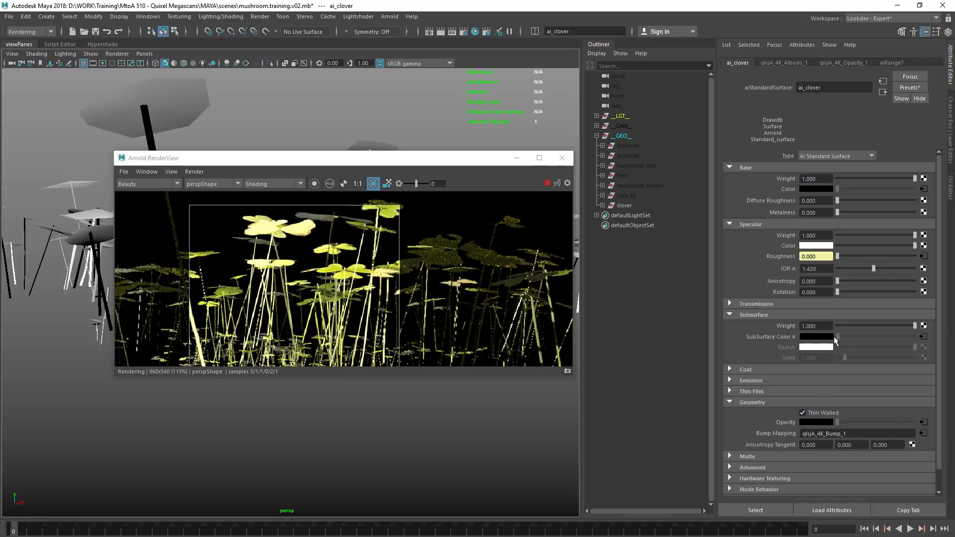
mouse_move(852, 327)
mouse_down()
mouse_move(808, 326)
mouse_move(850, 325)
mouse_up()
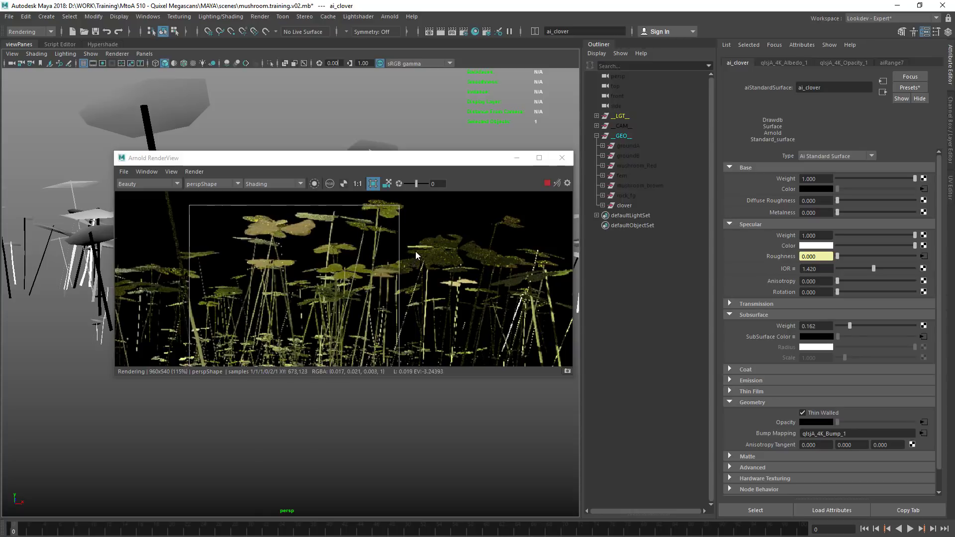
Step: Switch the clover render to cameraShape1 and show it at 1:1 zoom
drag(300, 159, 450, 165)
alt+drag(168, 295, 184, 306)
click(363, 189)
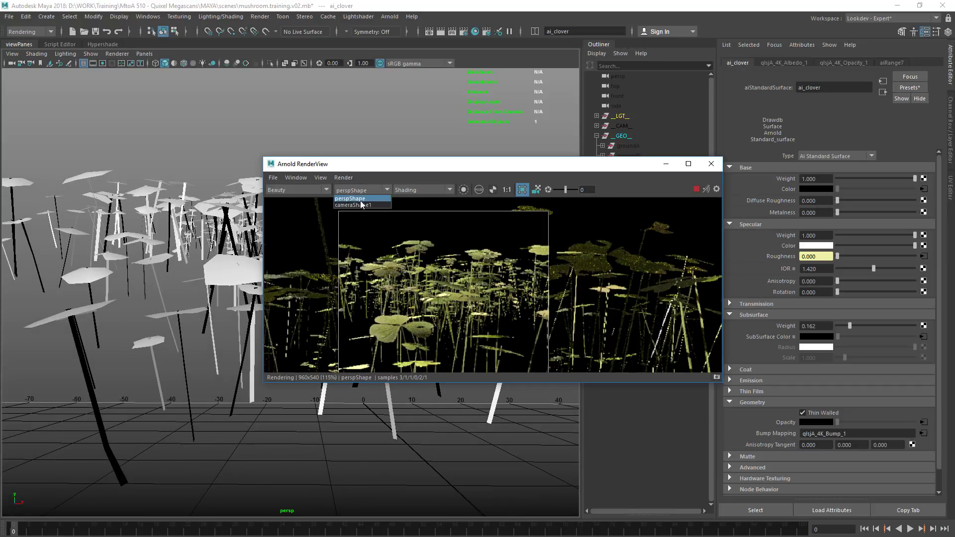
click(361, 205)
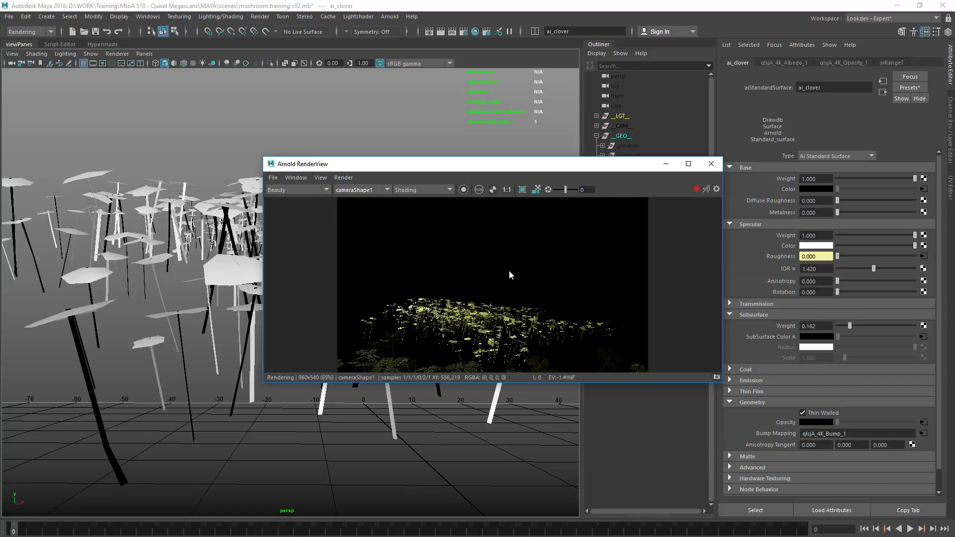
middle_drag(502, 332, 433, 289)
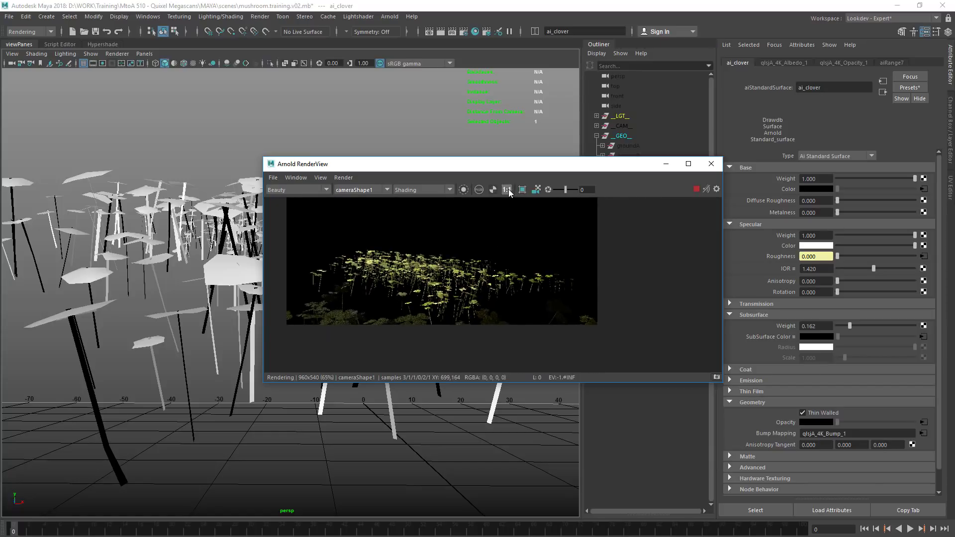
click(507, 190)
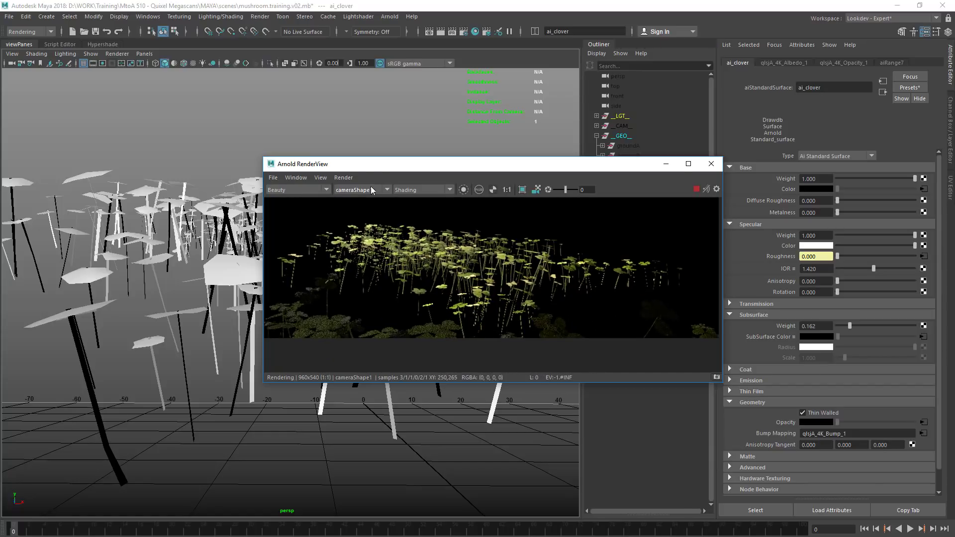
Step: Raise the test render resolution to 1920x1080 and inspect the clover patch
click(338, 178)
click(338, 178)
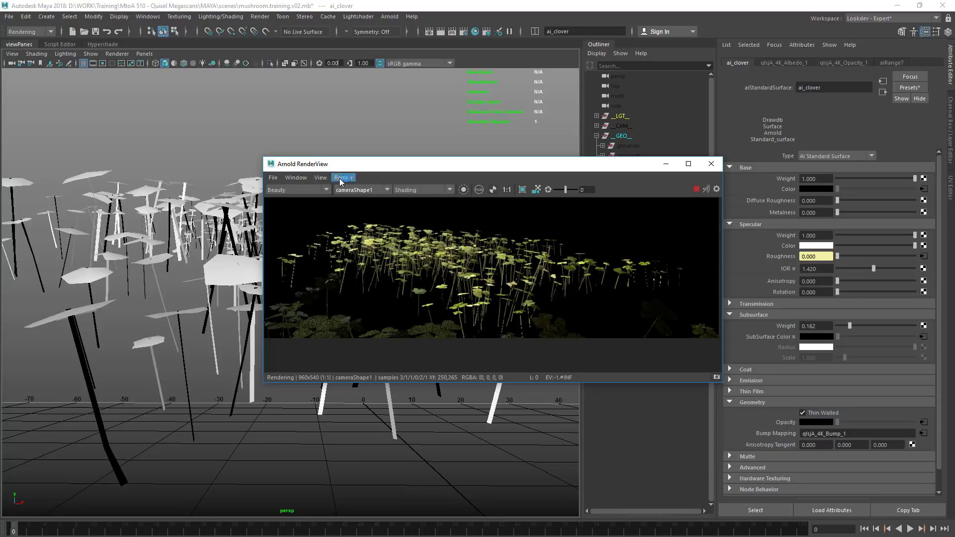
drag(348, 168, 340, 161)
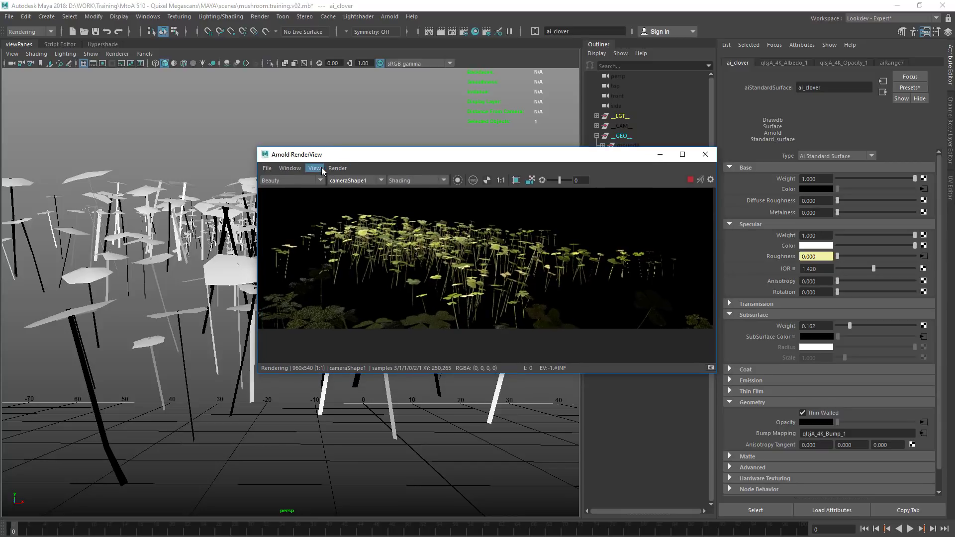
click(323, 171)
mouse_move(348, 260)
click(435, 316)
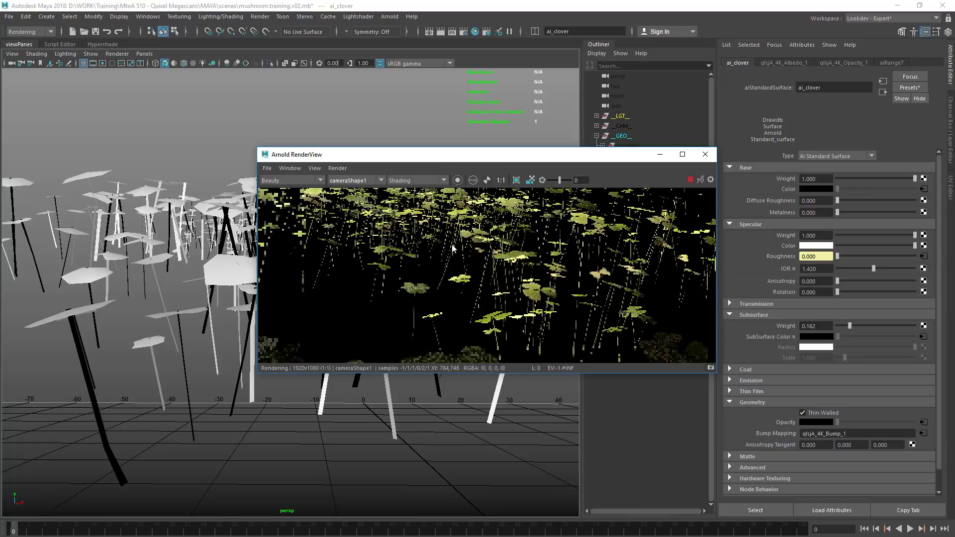
middle_drag(453, 249, 344, 255)
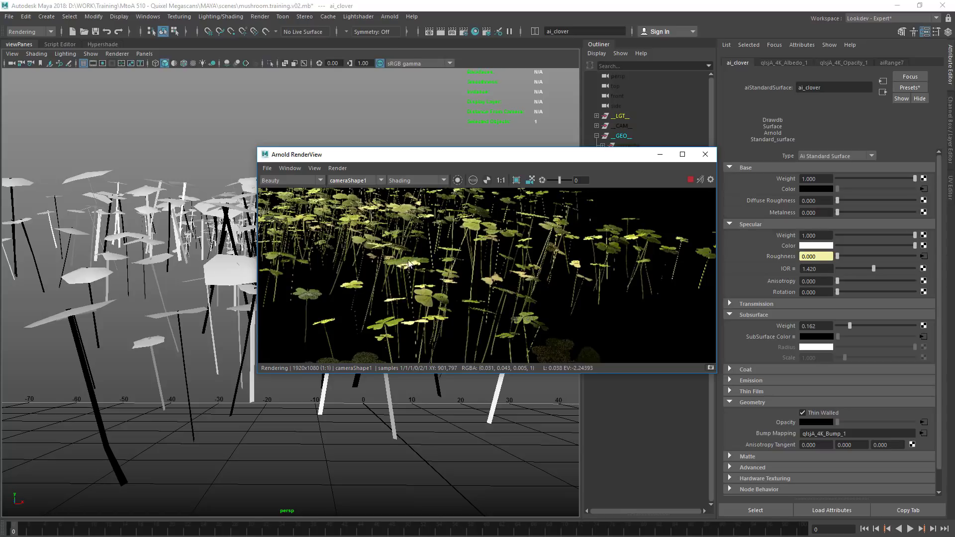
middle_drag(408, 263, 459, 264)
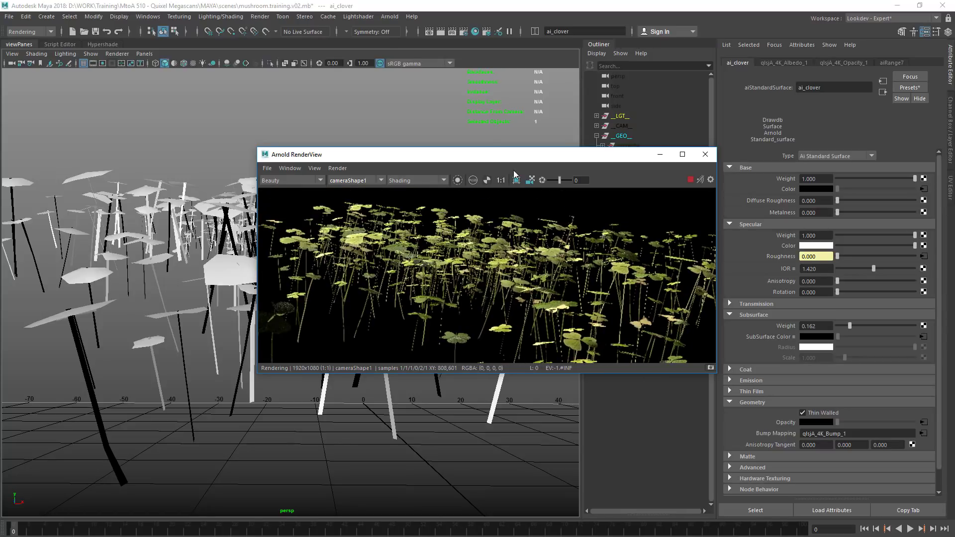
Step: Set the subsurface weight of ai_clover to about 0.357 and check it with region renders of the clover patch
drag(521, 153, 362, 105)
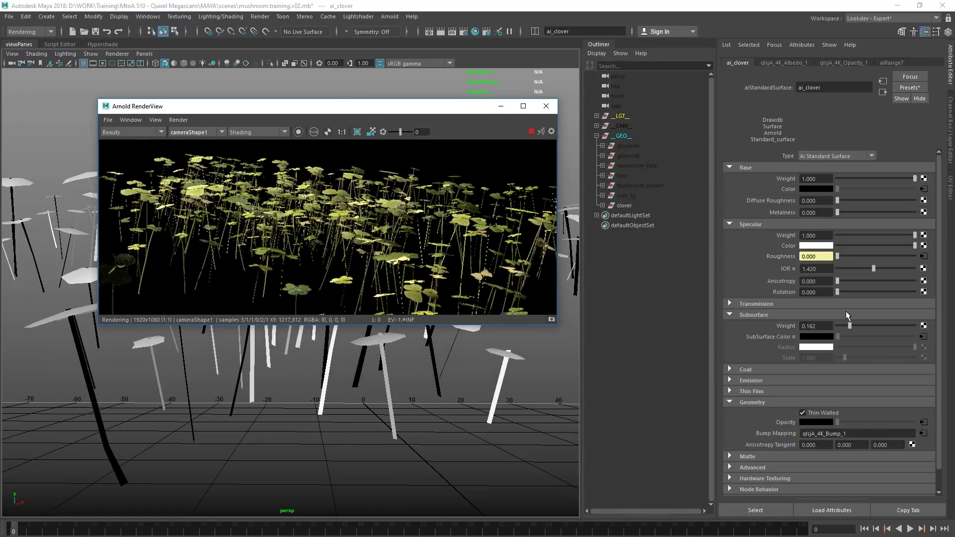
drag(848, 326, 865, 326)
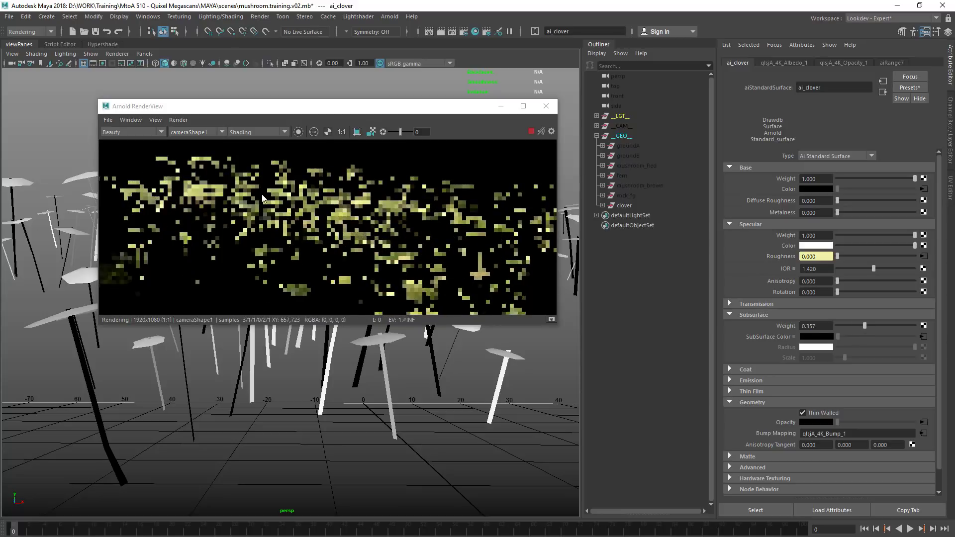
mouse_move(249, 162)
mouse_down()
mouse_move(368, 278)
mouse_move(380, 304)
mouse_up()
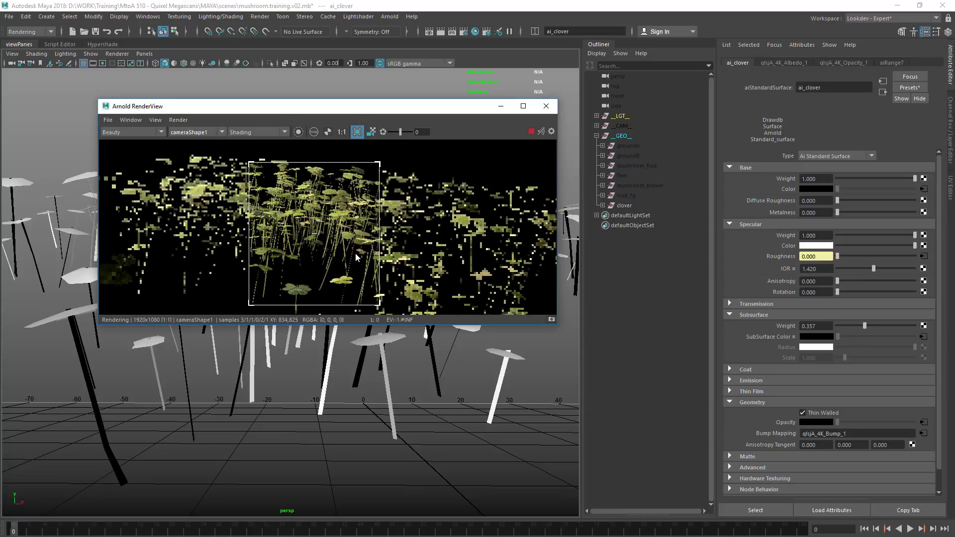
middle_drag(347, 259, 382, 125)
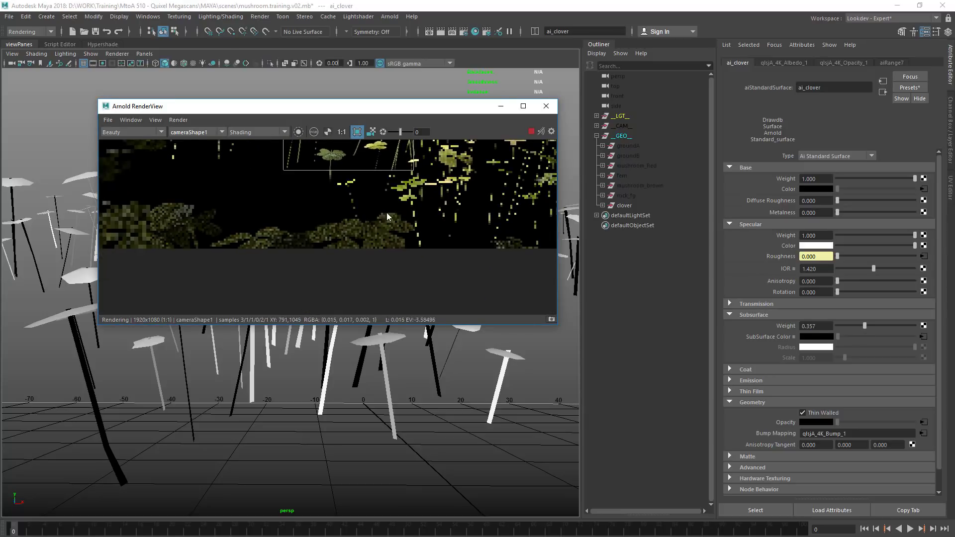
drag(414, 213, 326, 237)
mouse_move(325, 237)
middle_down()
mouse_move(383, 381)
mouse_move(428, 378)
middle_up()
drag(269, 166, 366, 272)
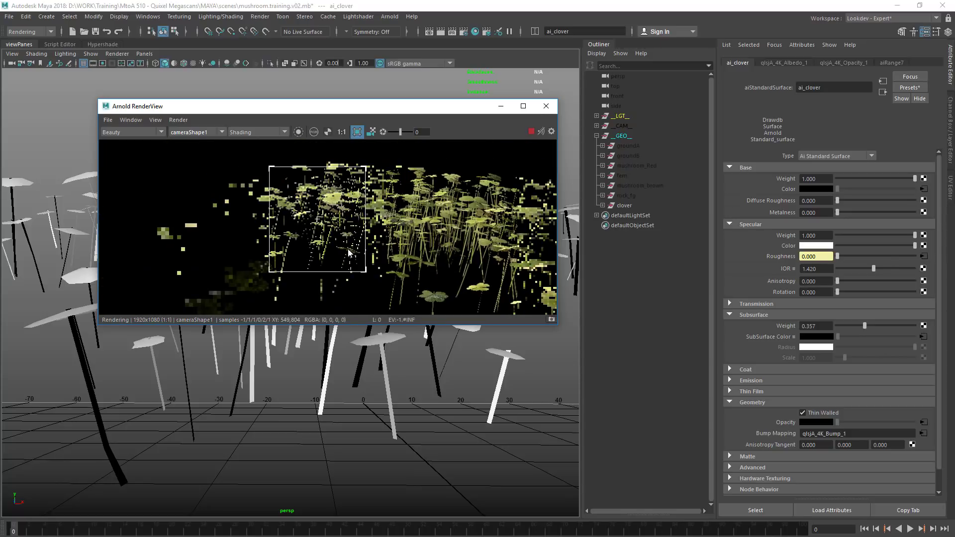
Step: Inspect the specular_direct pass on a region of the clover, then return to rendering the full frame
click(131, 132)
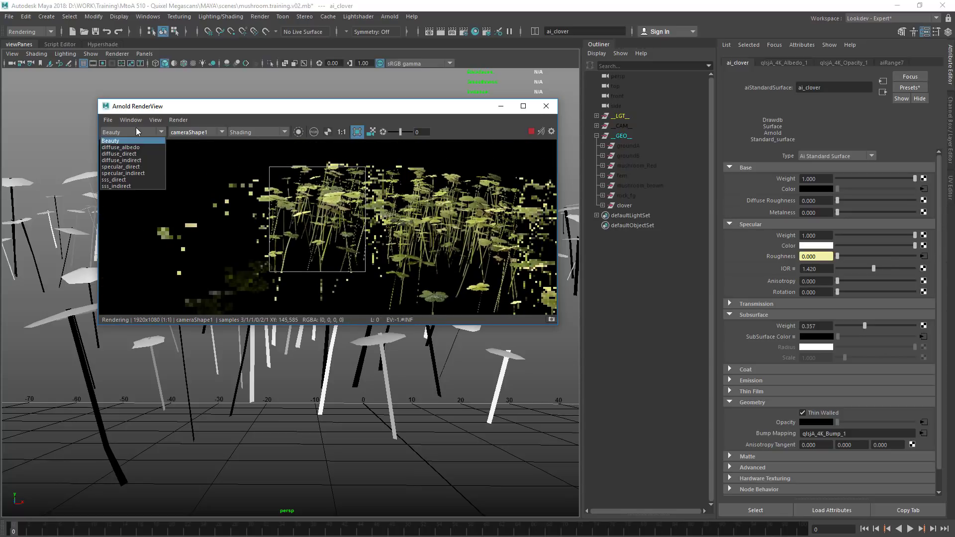
click(128, 173)
drag(485, 192, 317, 281)
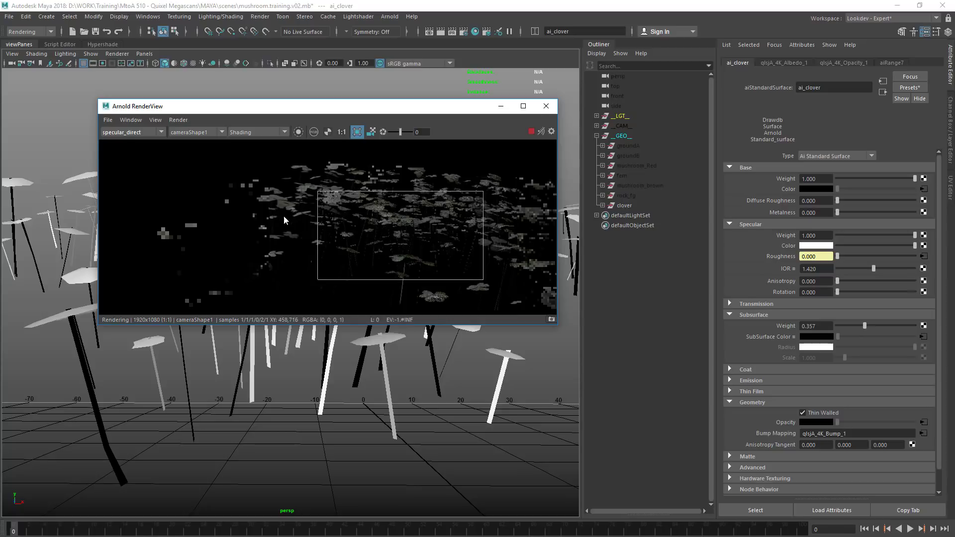
click(357, 132)
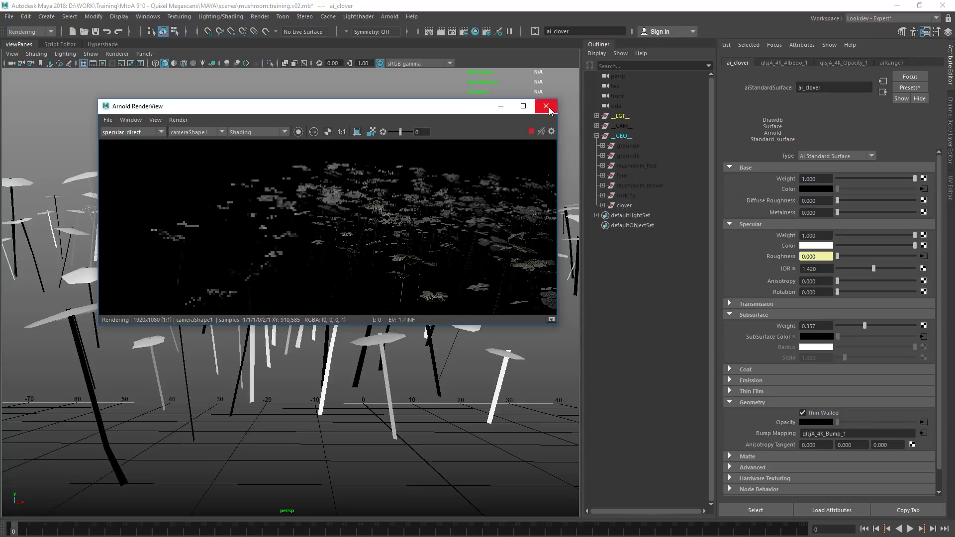
Step: Close the render view, hide the clover group and unhide the rock_fg group
click(546, 106)
click(628, 206)
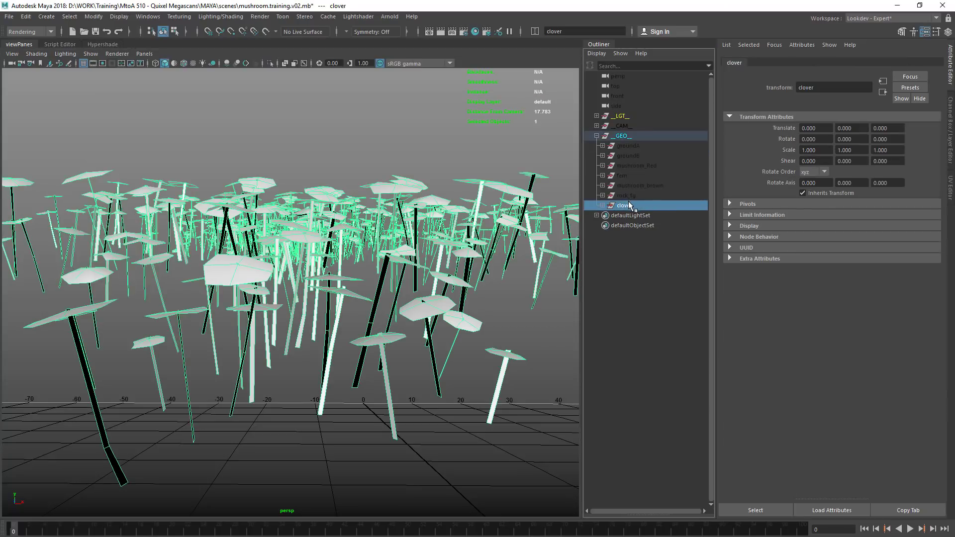
key(ctrl+h)
click(639, 196)
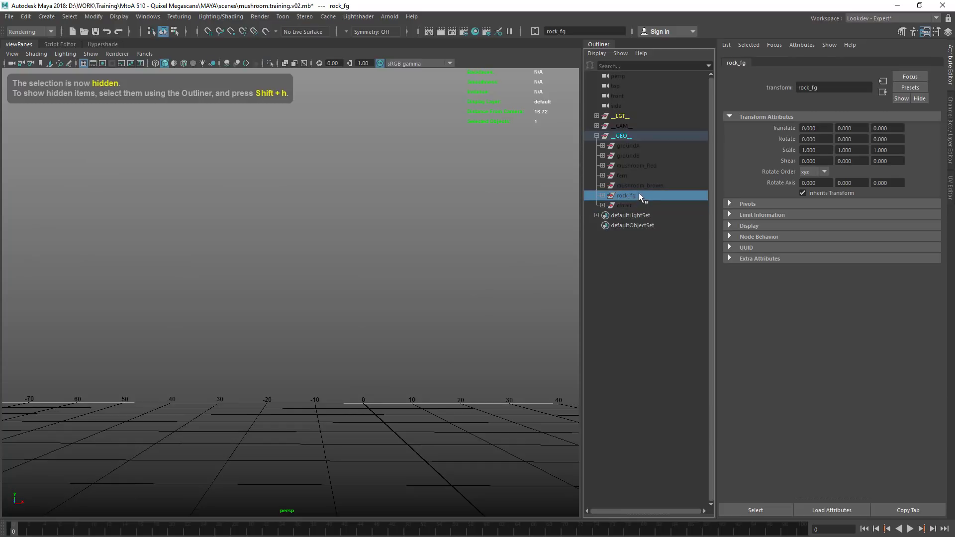
click(377, 217)
Step: Look through camera1 in the viewport and reopen the Arnold RenderView with the scene updated
click(144, 53)
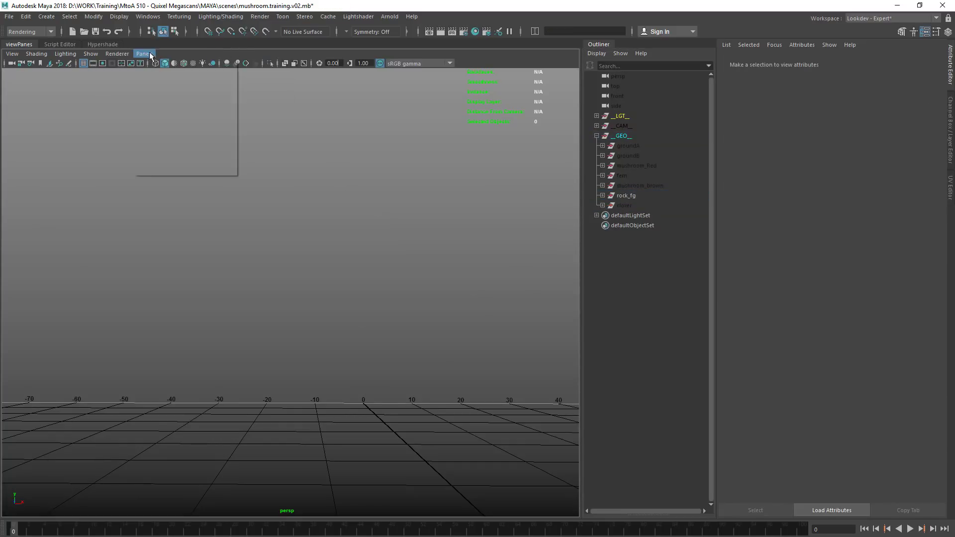
click(270, 73)
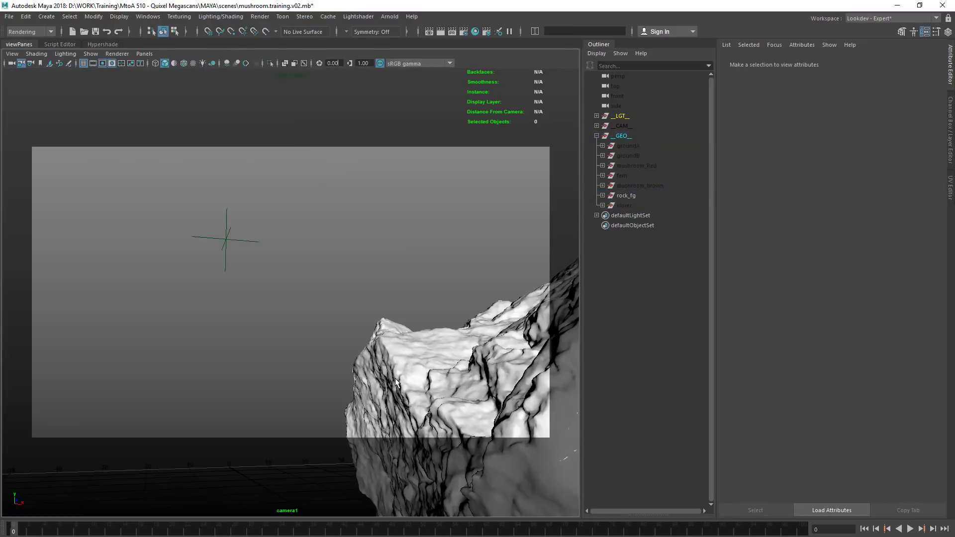
click(397, 382)
click(435, 292)
click(390, 16)
click(394, 125)
scroll(433, 204, down, 5)
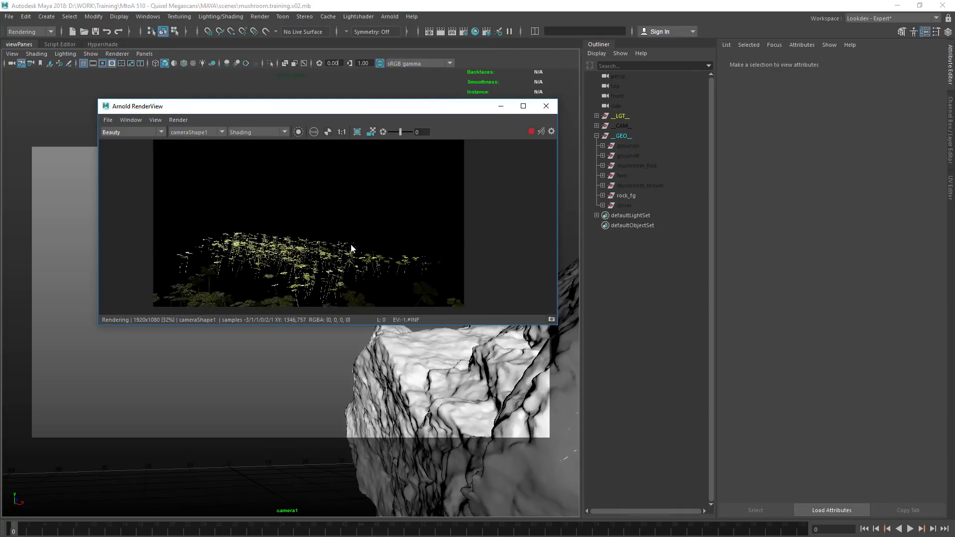
click(541, 133)
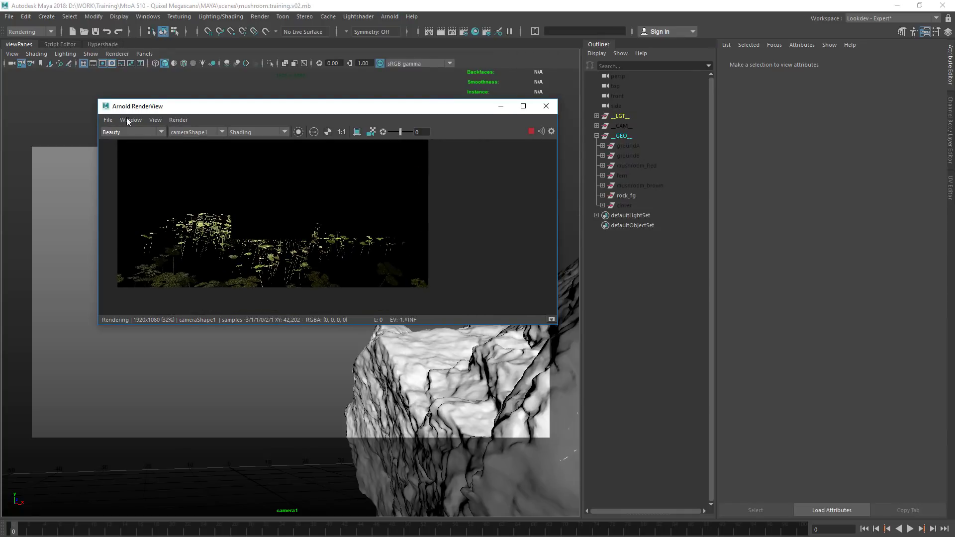
Step: Render a crop region around the foreground rock at 1:1 zoom in an enlarged render window
shift+drag(265, 151, 401, 277)
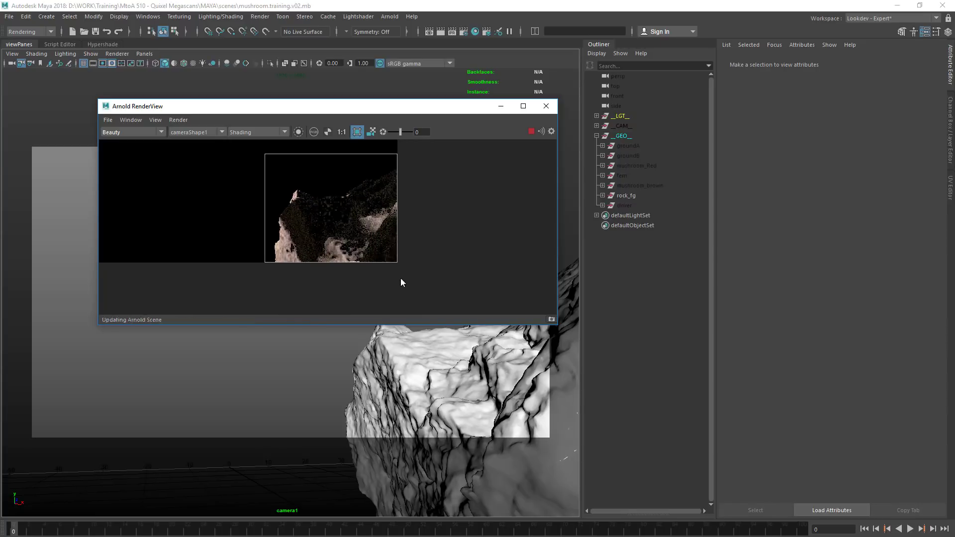
click(342, 133)
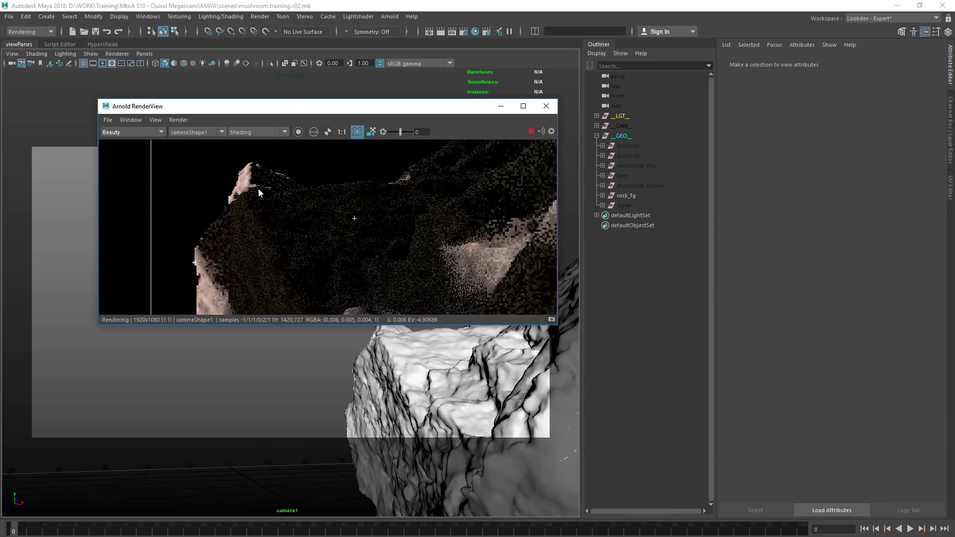
drag(99, 325, 21, 479)
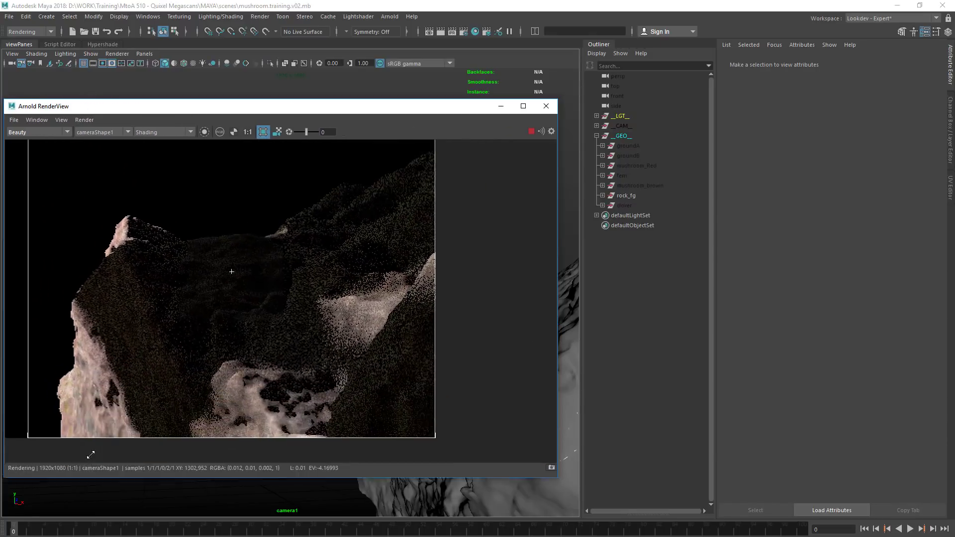
drag(262, 106, 345, 92)
Step: Inspect the rock's diffuse_albedo pass, then return the render to Beauty
click(169, 118)
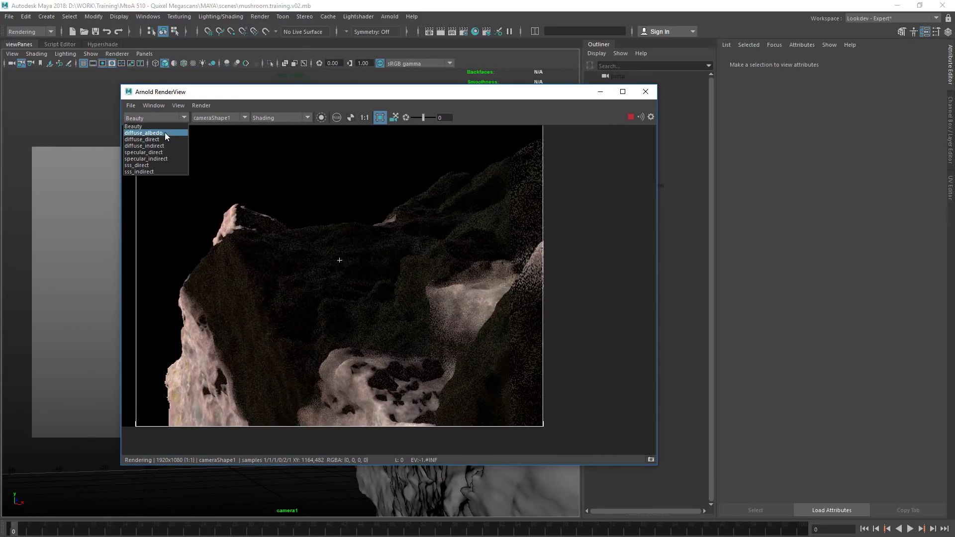
click(167, 133)
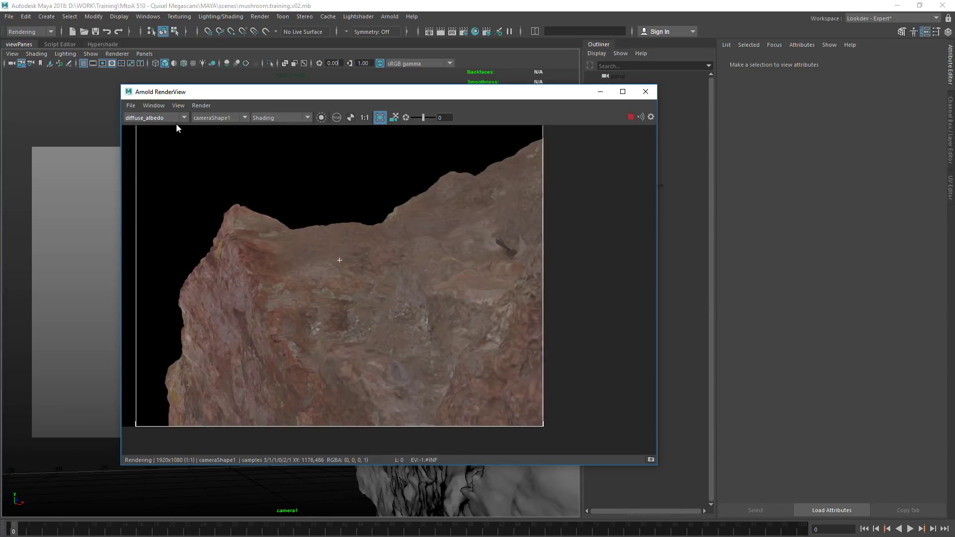
click(171, 118)
click(156, 125)
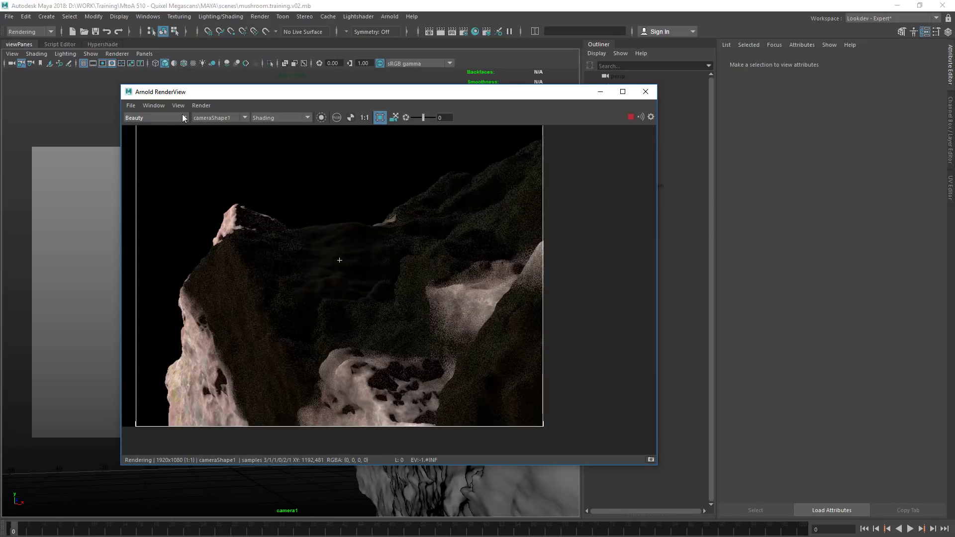
Step: Open the rock_fg shader network in Hypershade and isolate the Aset_rock_granite_M_ohdbf_8K_Displacement texture in the render
click(95, 45)
alt+drag(378, 196, 619, 200)
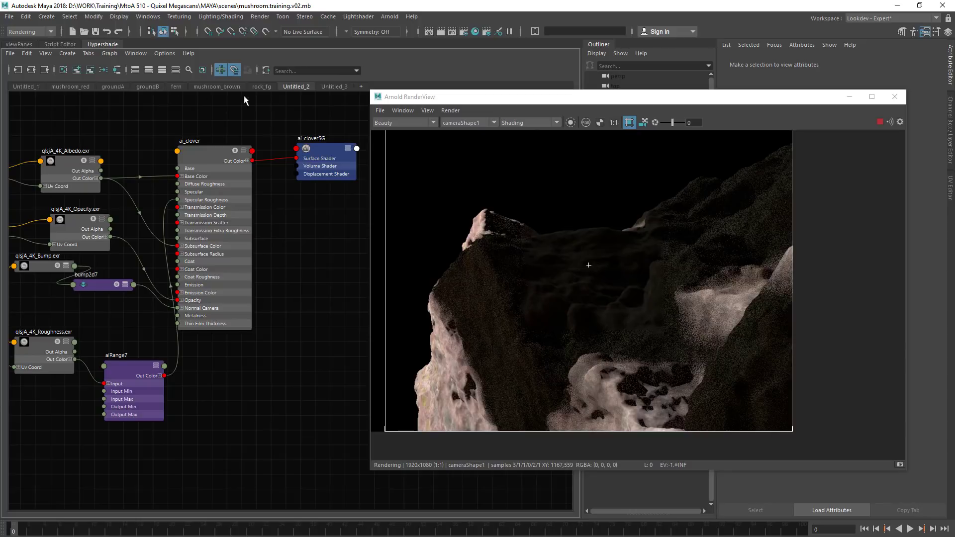
click(261, 86)
alt+middle_drag(255, 234, 172, 219)
alt+right_drag(172, 218, 339, 219)
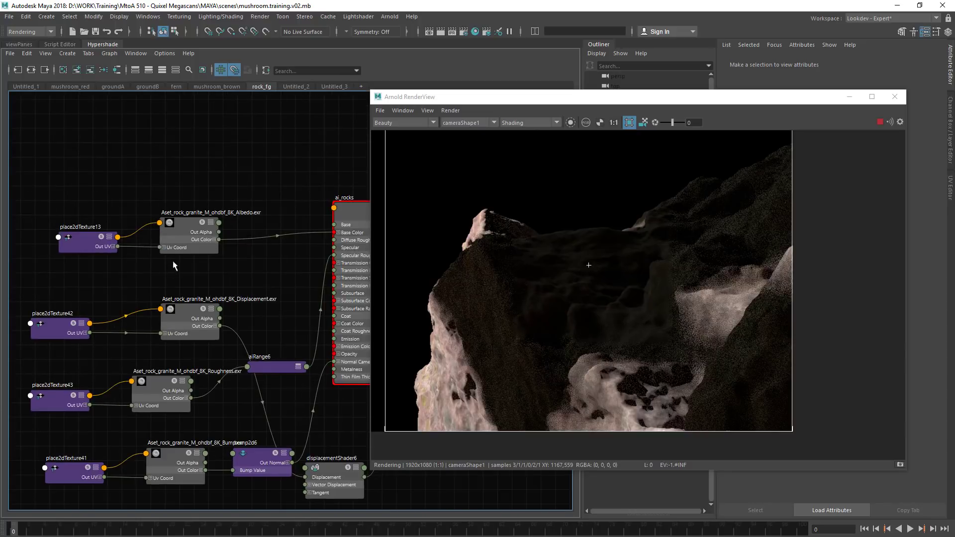
alt+middle_drag(172, 259, 159, 205)
click(571, 123)
click(170, 253)
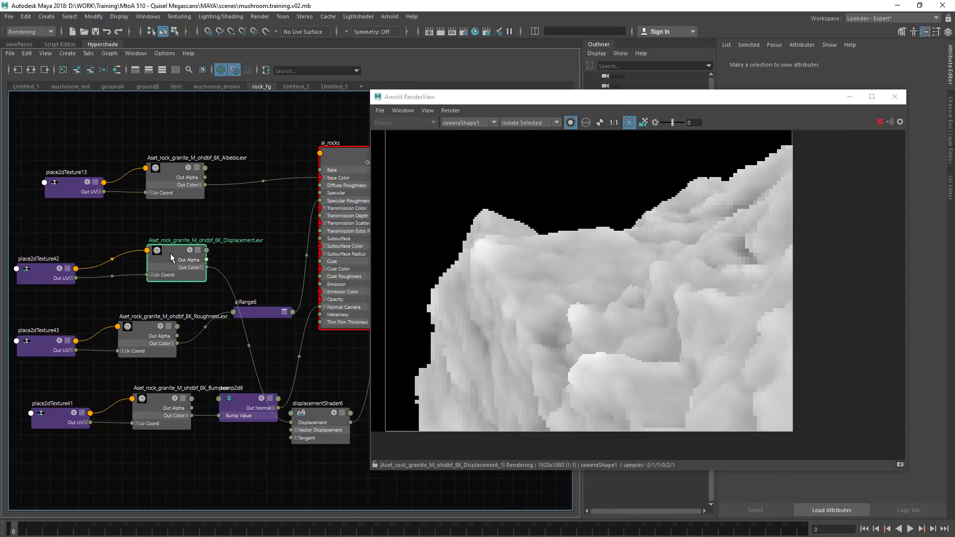
Step: Isolate the rock's Roughness texture and aiRange6 in the render, setting the range's Input Min to 0.810 and Input Max to 0.940
middle_drag(214, 257, 166, 234)
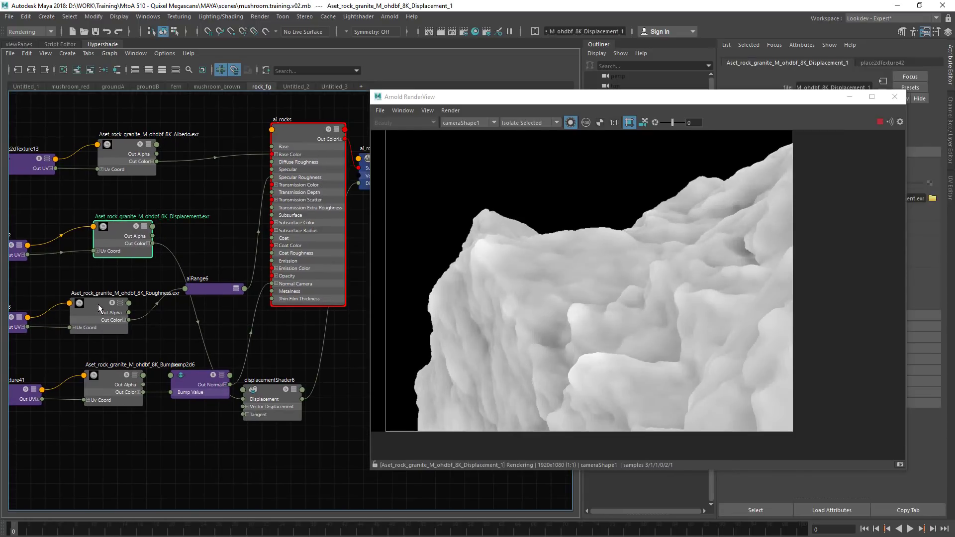
drag(97, 303, 103, 298)
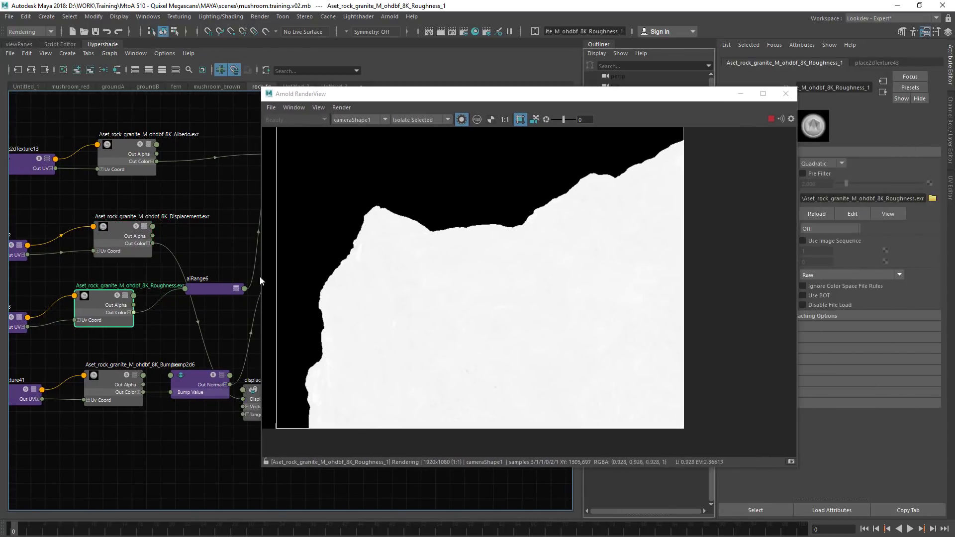
click(229, 289)
super+drag(475, 236, 238, 227)
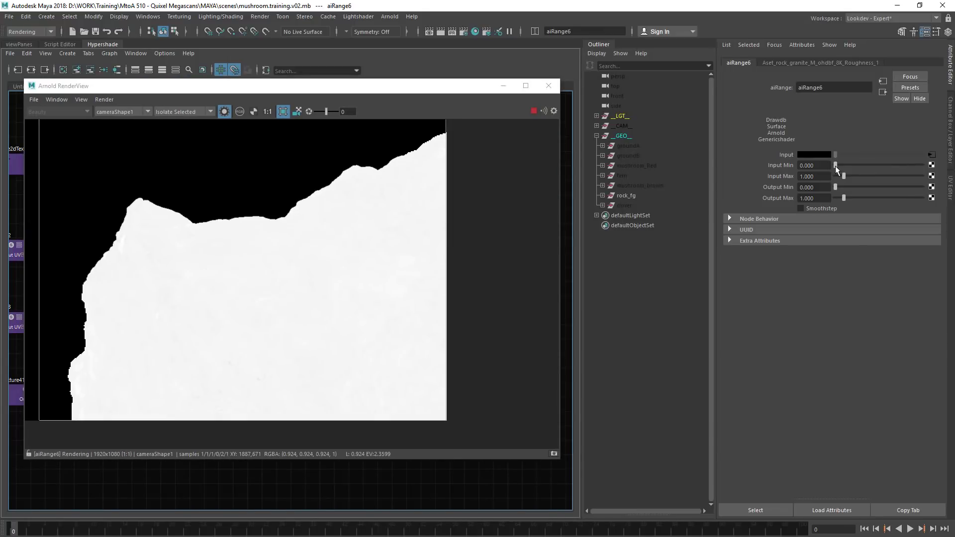
drag(836, 167, 842, 166)
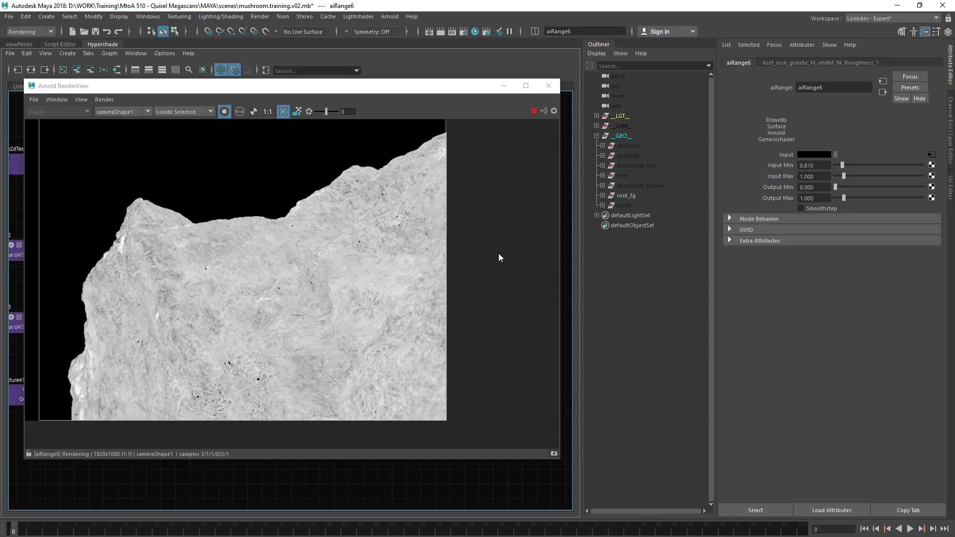
ctrl+drag(822, 179, 819, 179)
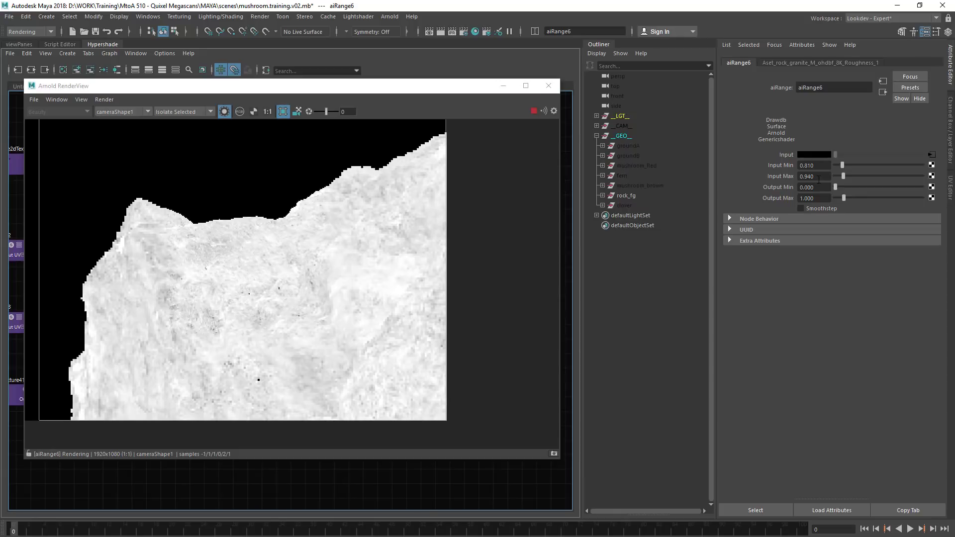
Step: Turn off node isolation in the render and display the specular_direct pass for the rock
drag(294, 86, 492, 91)
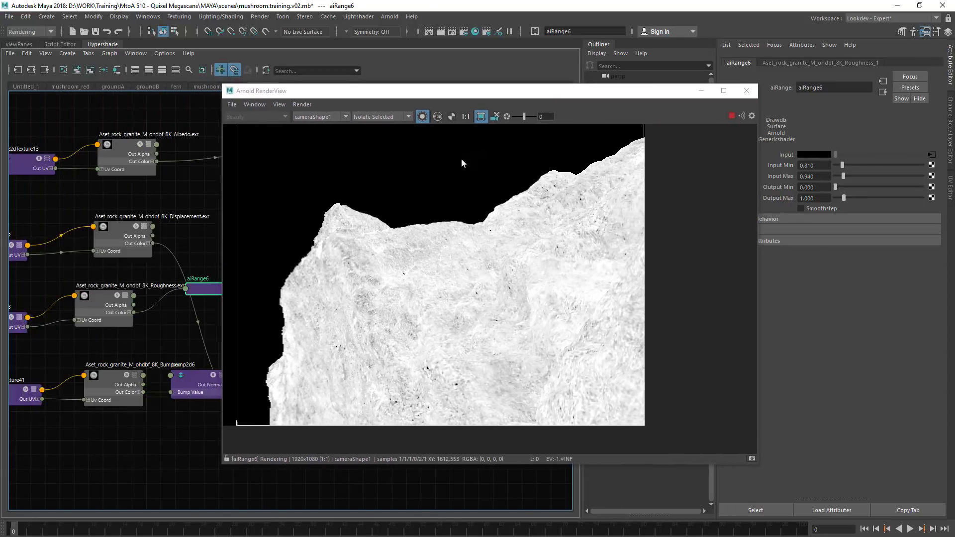
click(388, 119)
click(426, 117)
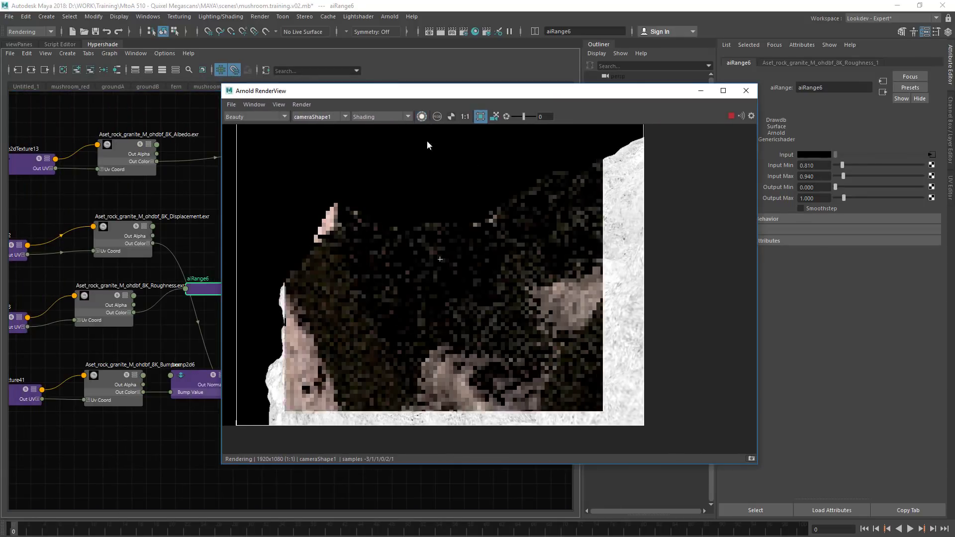
click(269, 117)
click(267, 164)
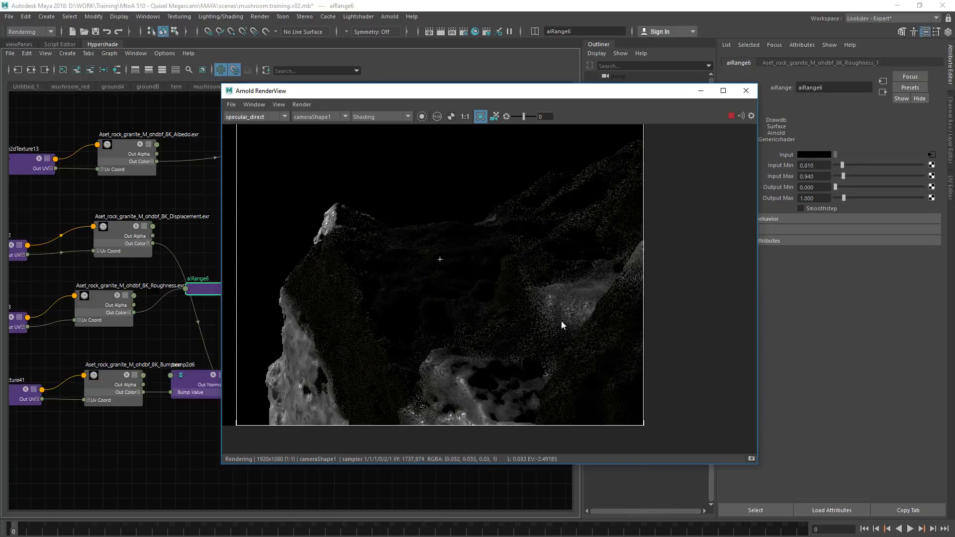
Step: Set the Input Max of aiRange6 to 1.030, checking the specular in crop regions around the rock's lit areas
drag(521, 279, 599, 370)
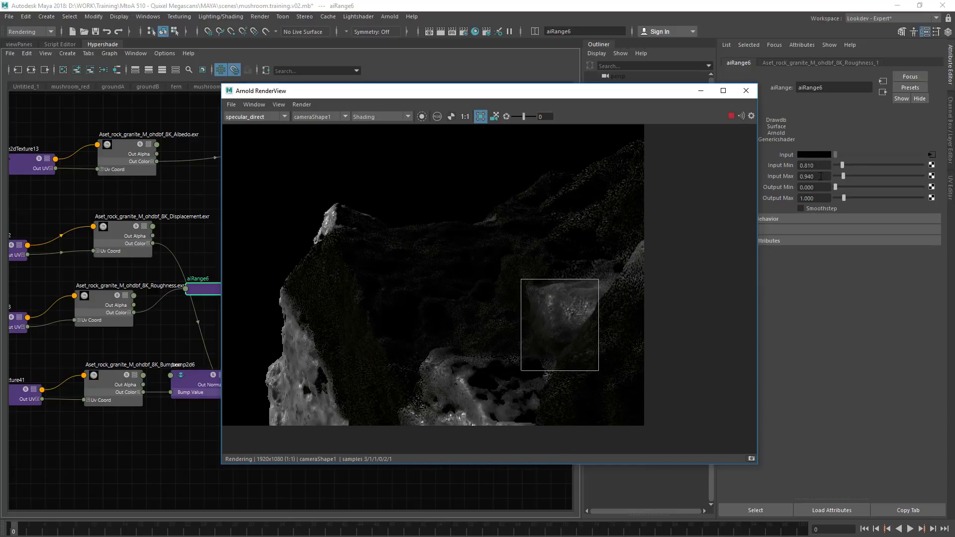
ctrl+drag(820, 176, 825, 176)
drag(540, 442, 385, 315)
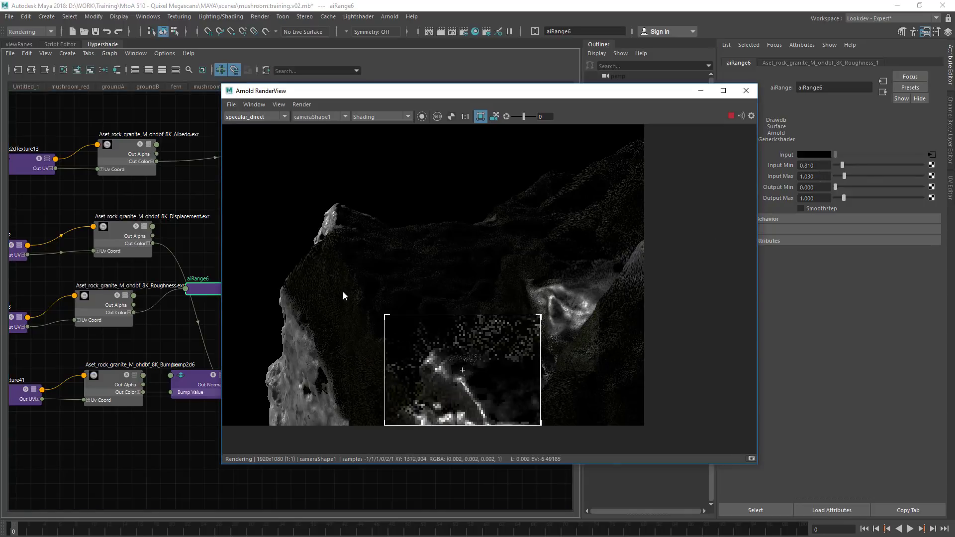
click(384, 321)
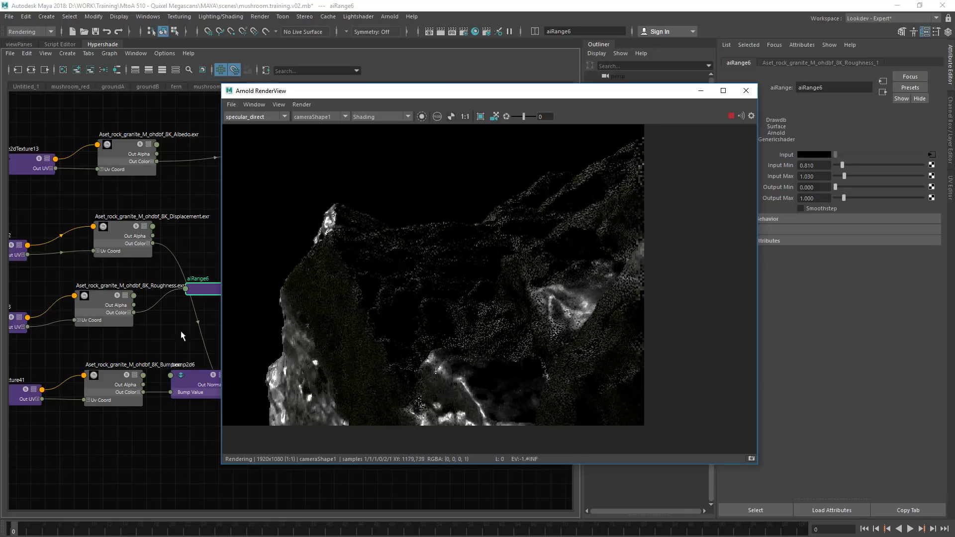
Step: Return the render to the Beauty pass and view the rock at 1:1 zoom
click(259, 117)
click(248, 125)
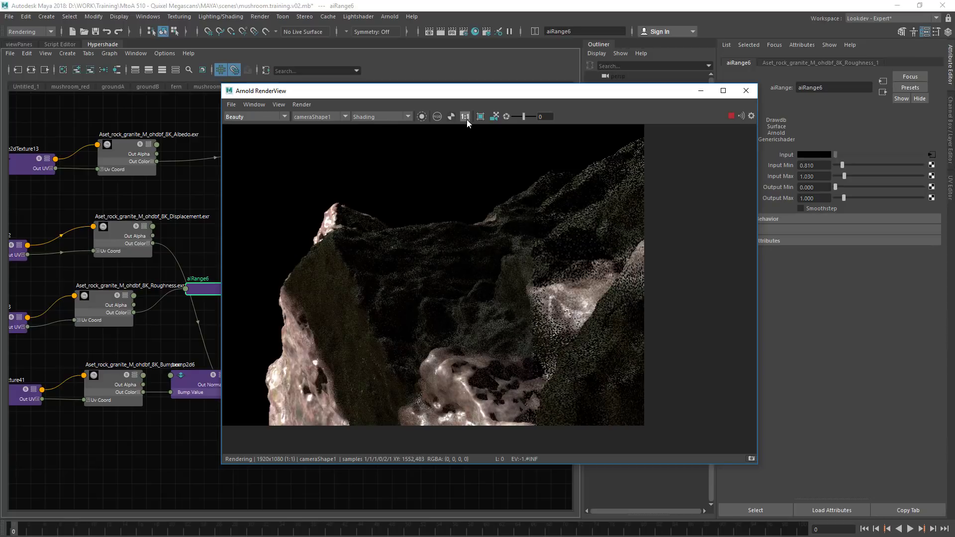
click(465, 117)
middle_drag(387, 218, 283, 169)
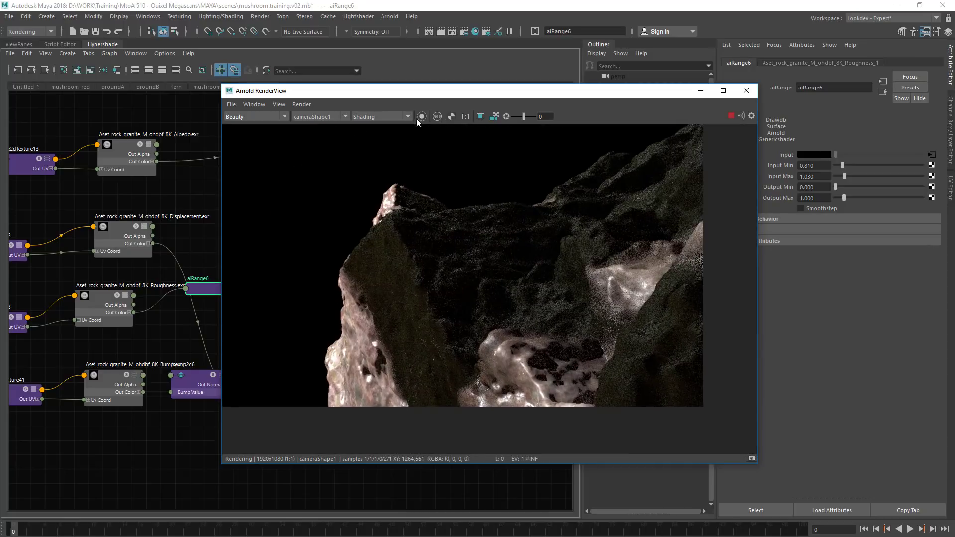
Step: Isolate the rock's Bump and Displacement textures one after the other within a crop region to compare them
click(421, 117)
drag(311, 151, 533, 406)
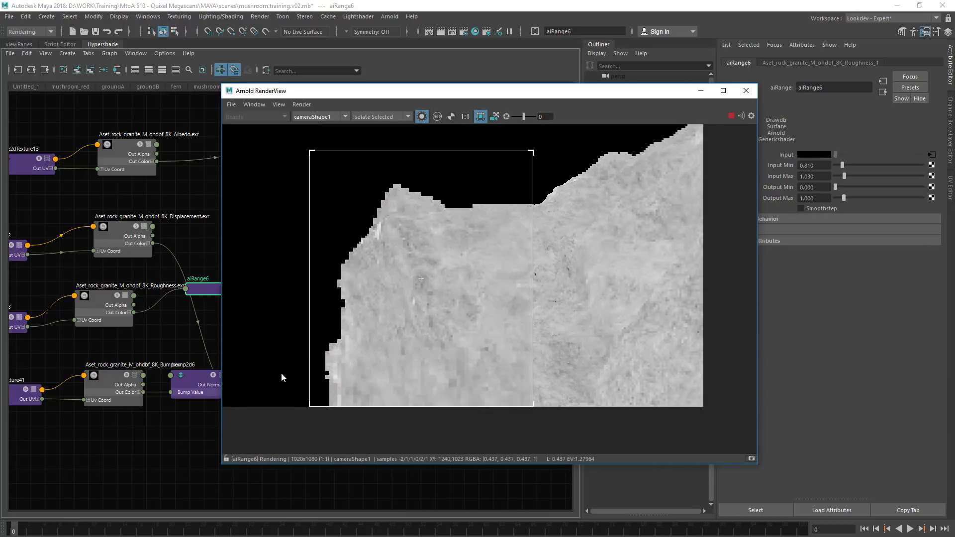
click(106, 378)
drag(111, 381, 85, 366)
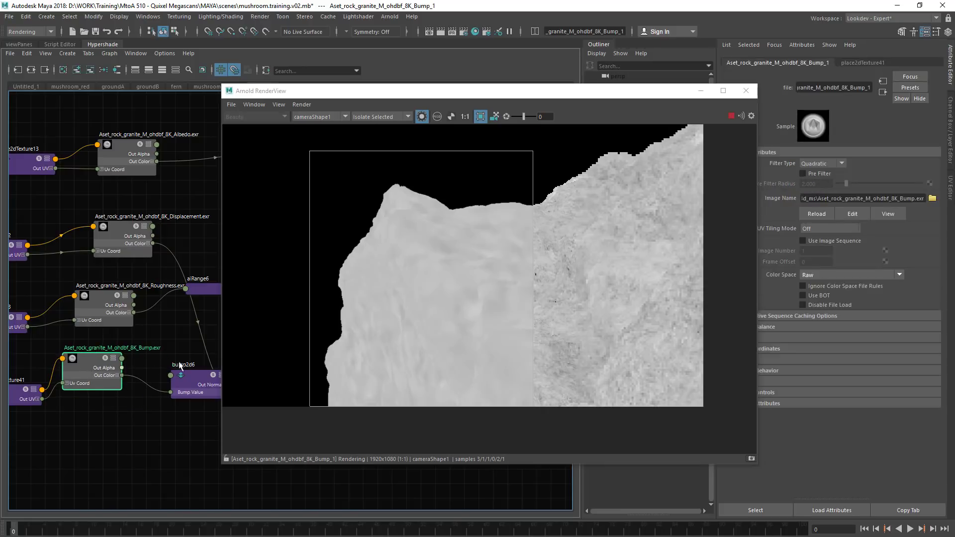
middle_drag(146, 322, 115, 348)
click(94, 253)
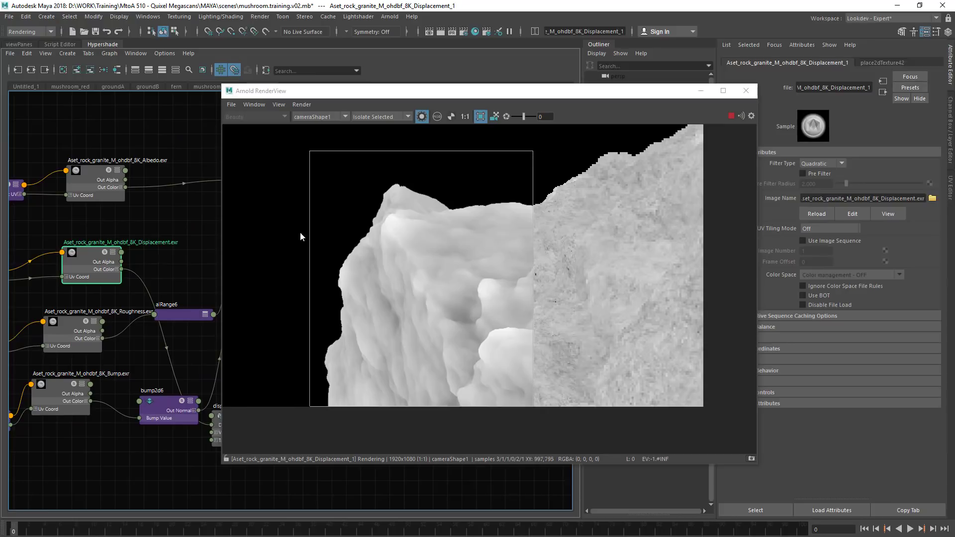
Step: Return the render to full shading and set the Scale of displacementShader6 to 1
click(422, 117)
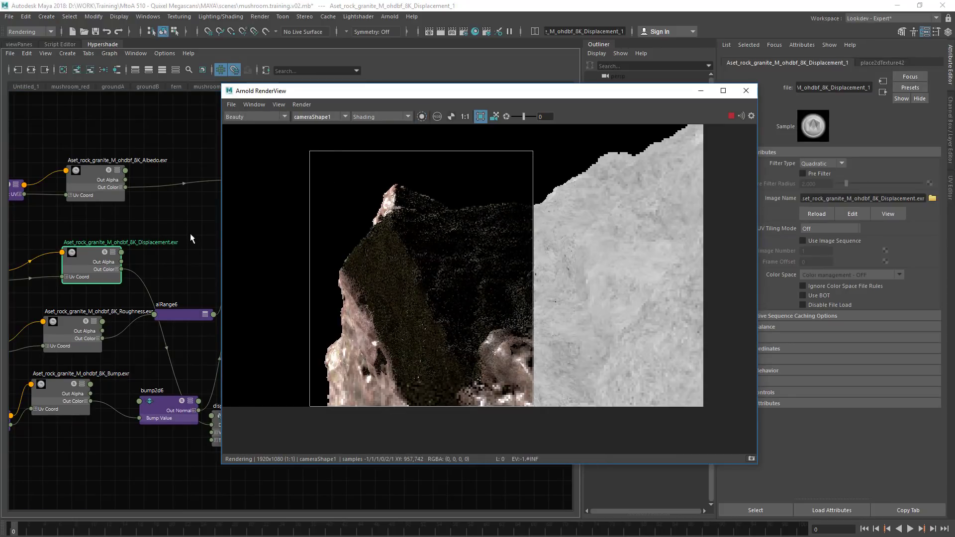
middle_drag(179, 236, 91, 212)
click(137, 415)
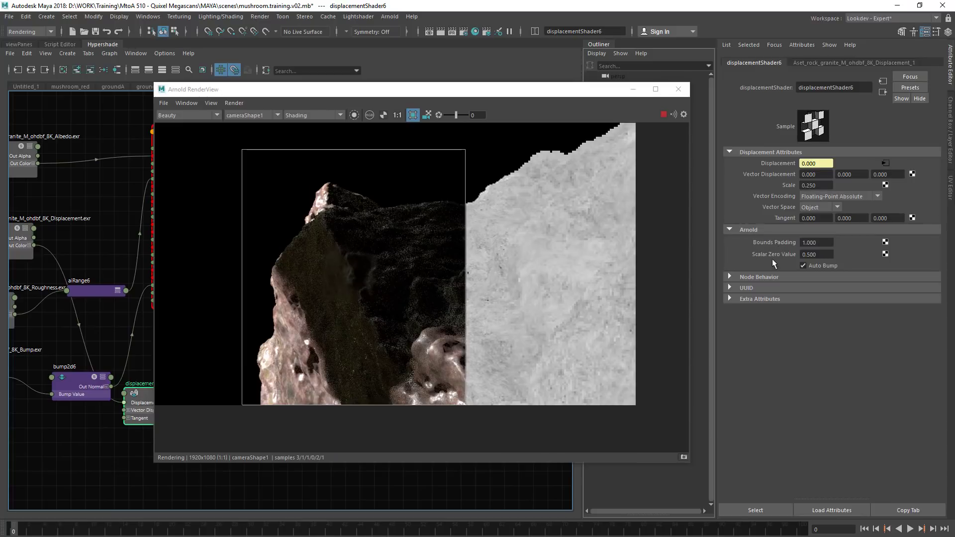
click(816, 185)
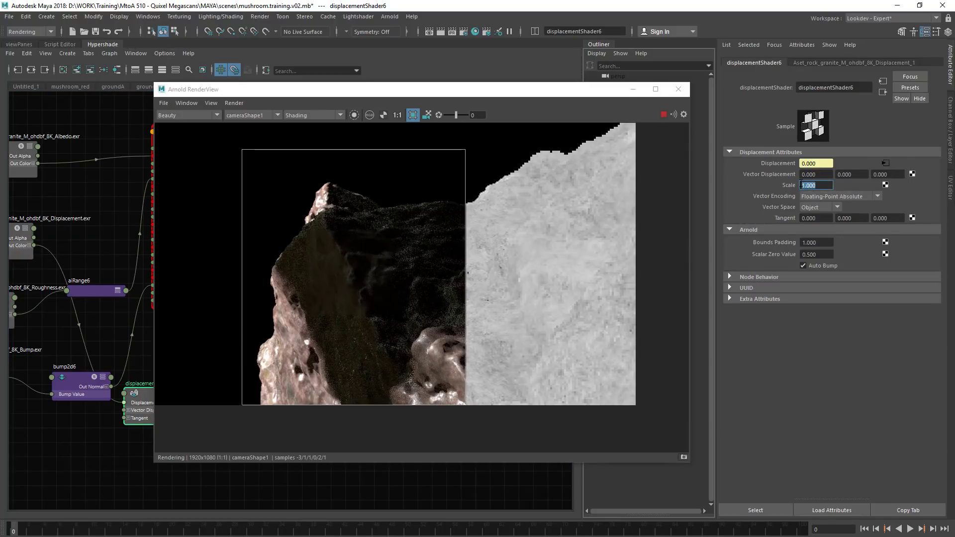
click(802, 184)
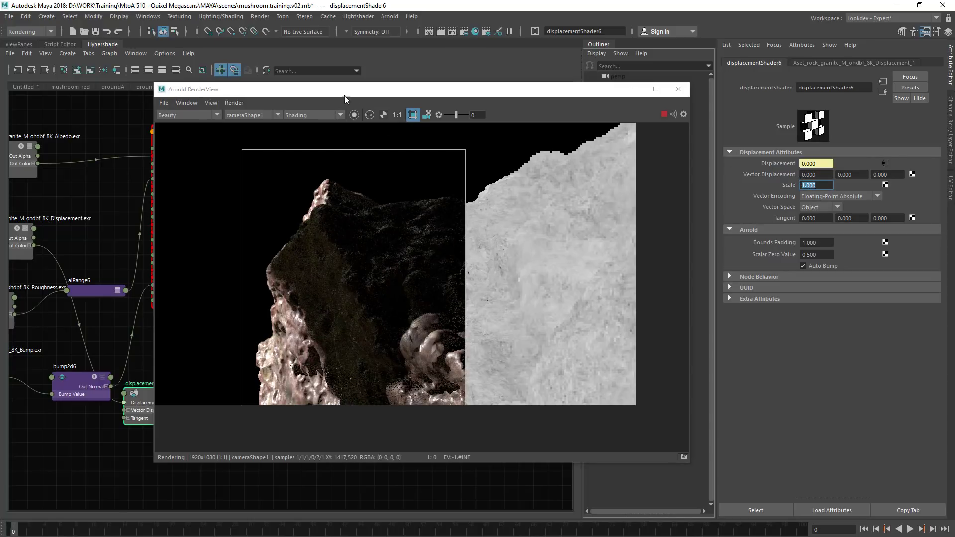
Step: Switch the render to Basic shading and clear the crop region to examine the displaced rock surface
click(312, 115)
click(312, 130)
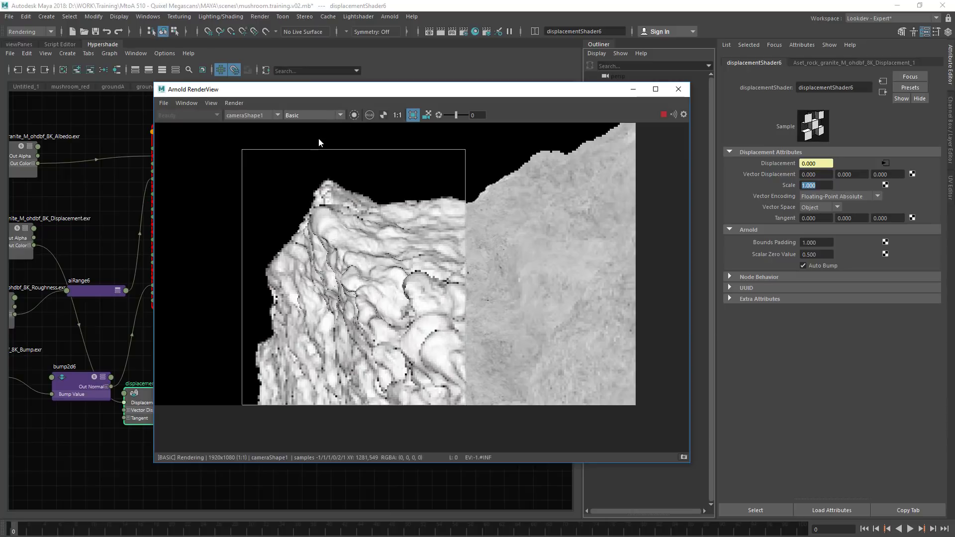
click(479, 329)
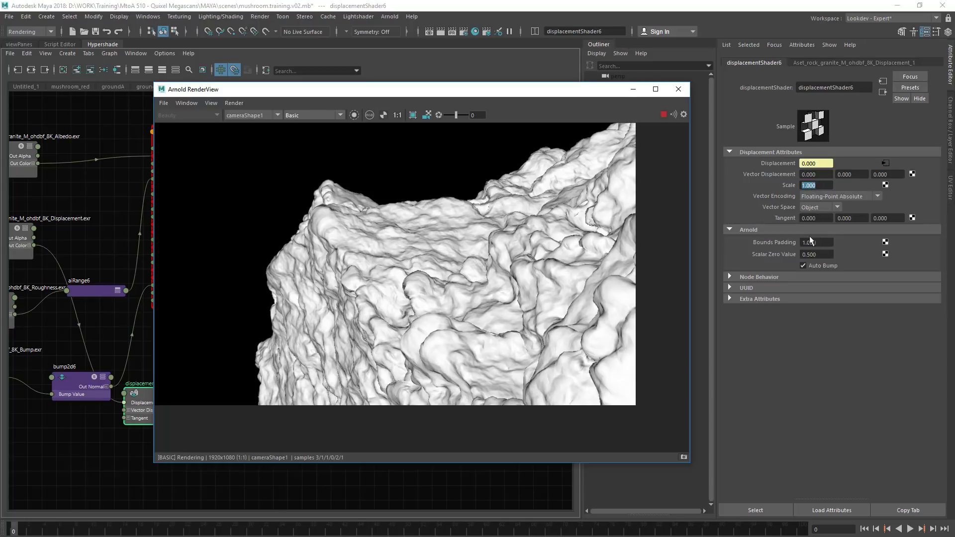
Step: Try Scalar Zero Values of 0.4 and 0.525 on the rock's displacement shader
double_click(813, 256)
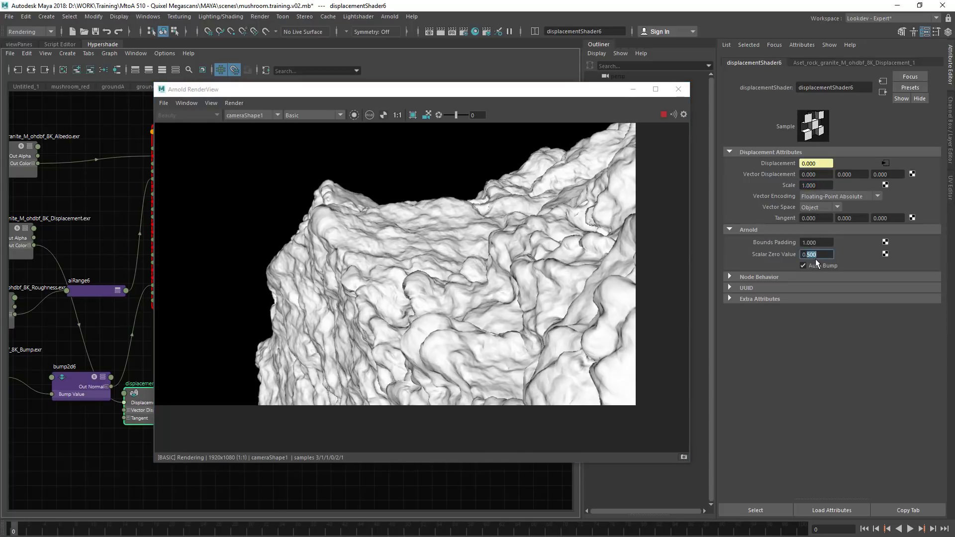
text(4)
key(Return)
click(808, 255)
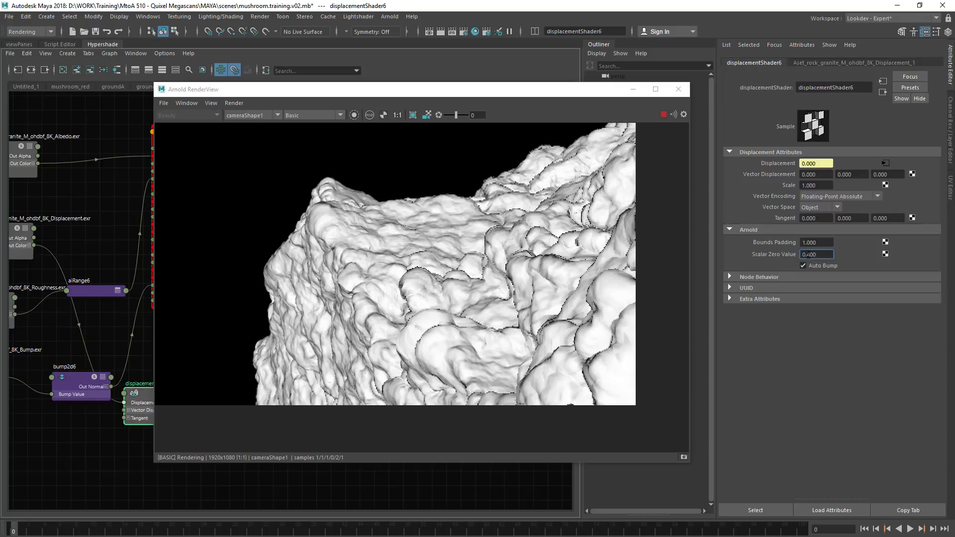
drag(809, 254, 816, 260)
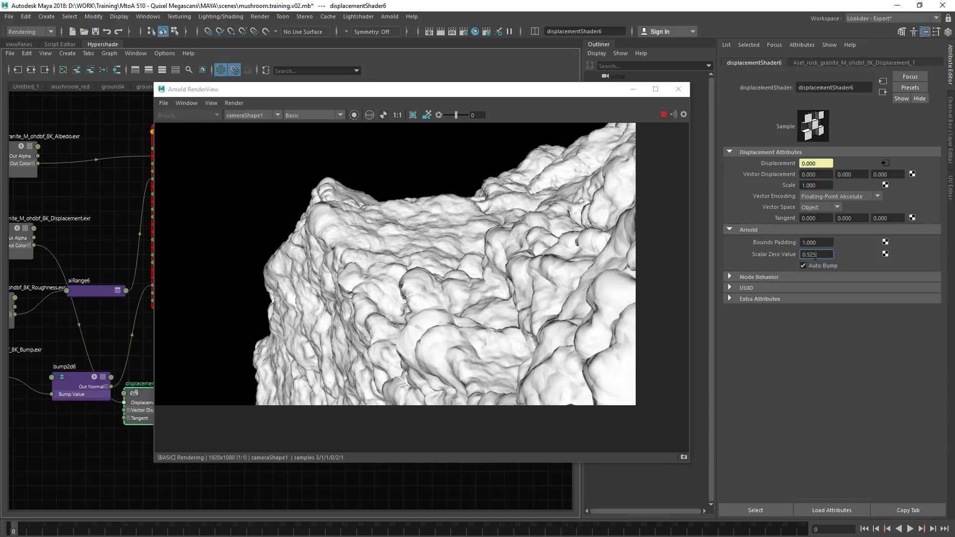
key(Return)
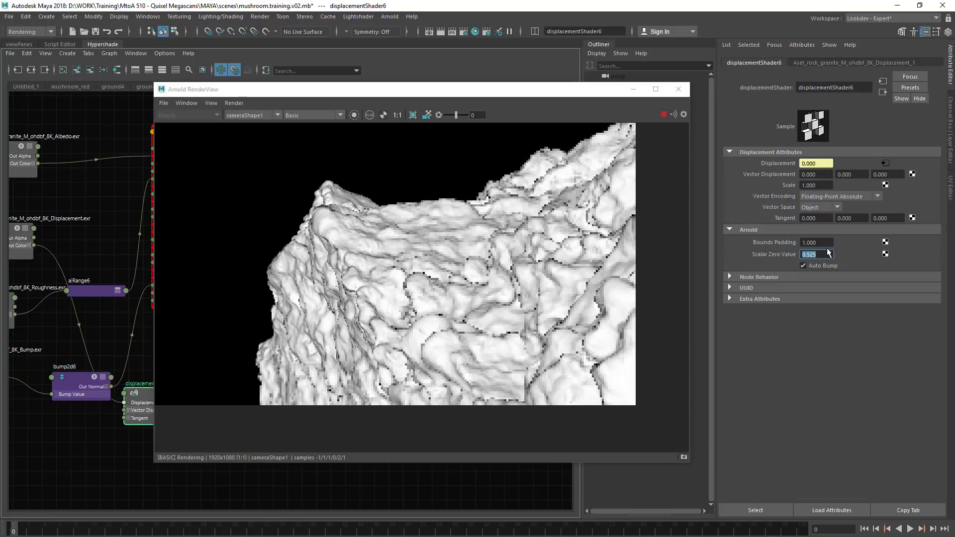
Step: Try a Scalar Zero Value of 0.55 on the displacement shader, then set it back to 0.5
click(826, 255)
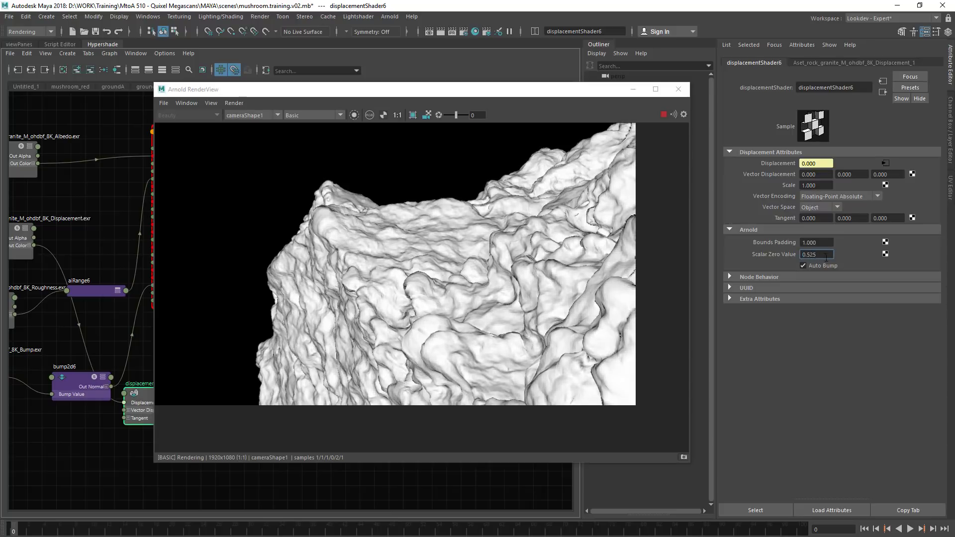
text(5)
key(Return)
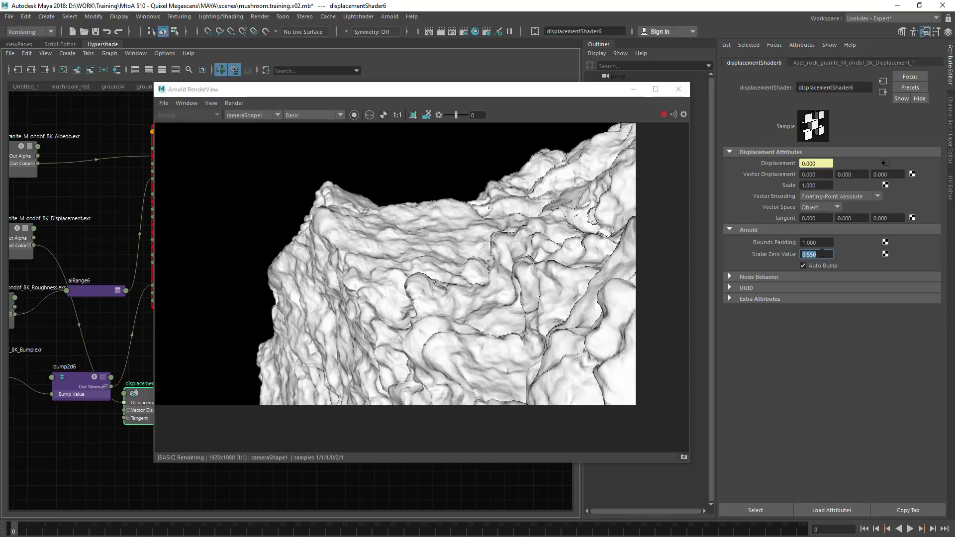
double_click(817, 257)
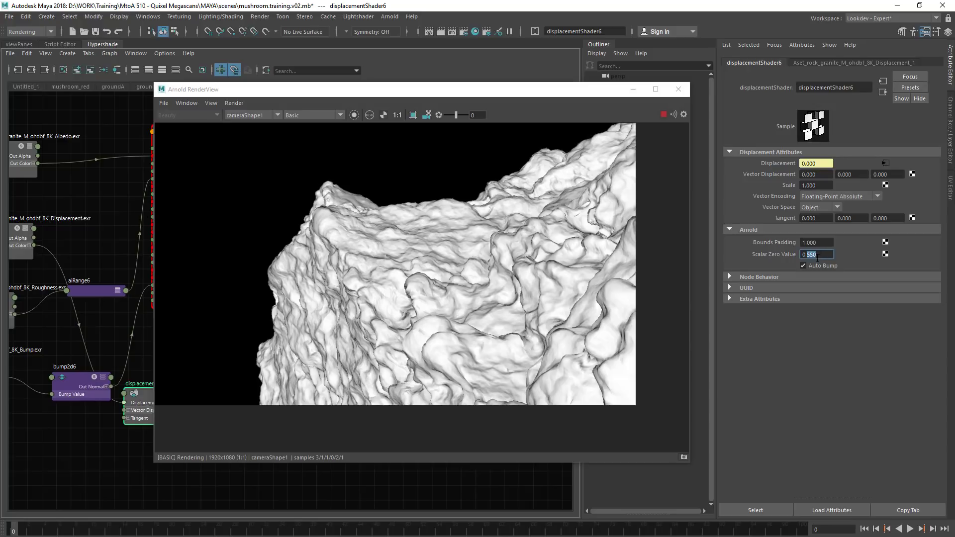
text(5)
key(Return)
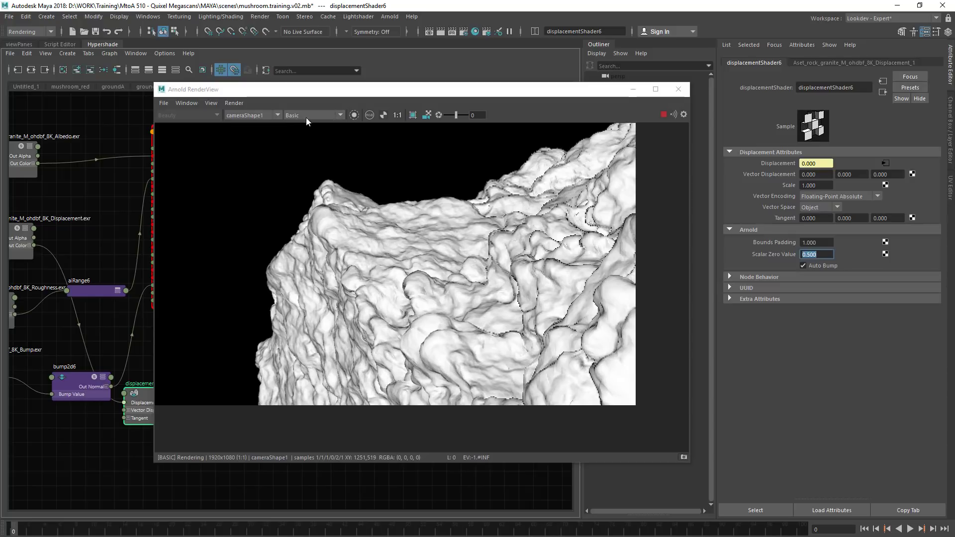
Step: Reduce the displacement Scale of displacementShader6 to 0.5 and then to 0.25
click(816, 185)
key(BackSpace)
text(.)
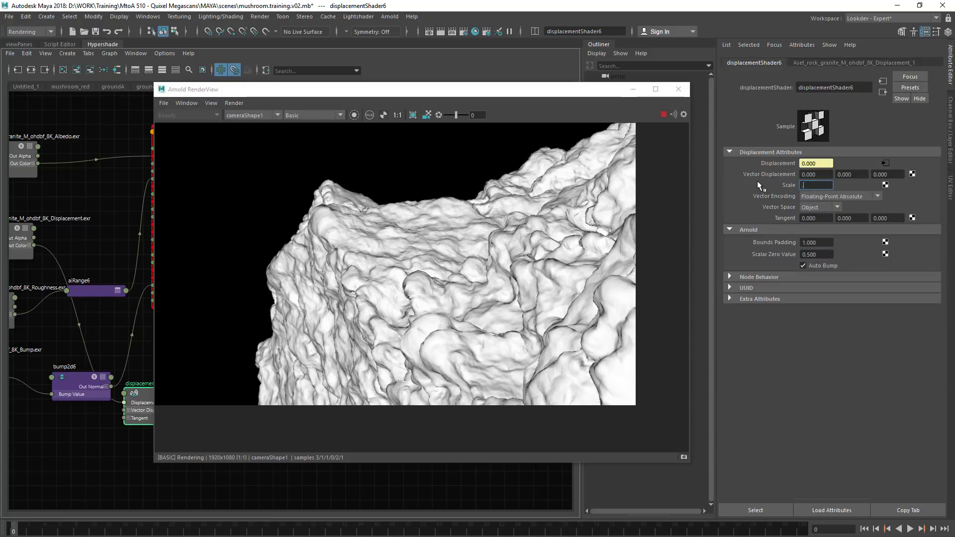
text(5)
key(Return)
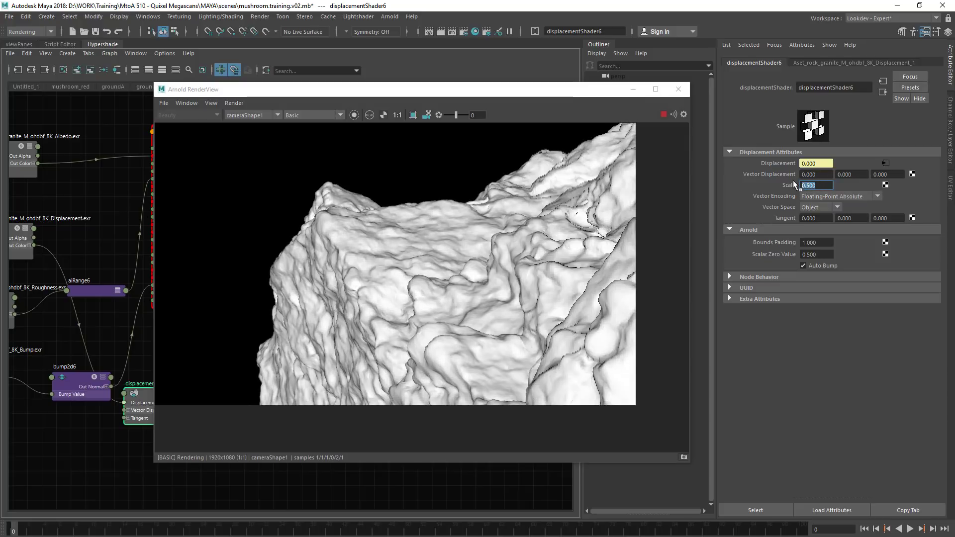
text(5)
key(Return)
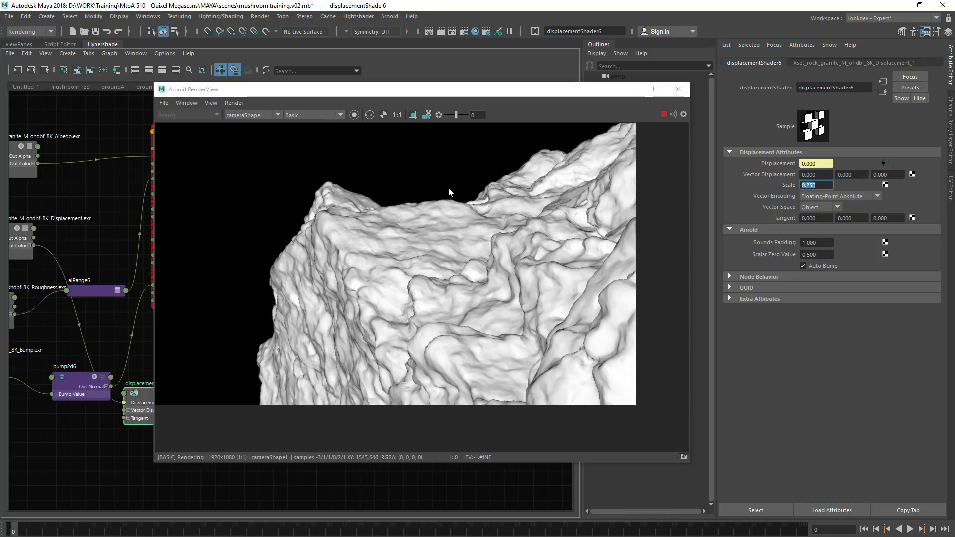
Step: Switch the render back to full Shading mode and move the render window clear of the ai_rocks shader network
click(301, 116)
click(310, 126)
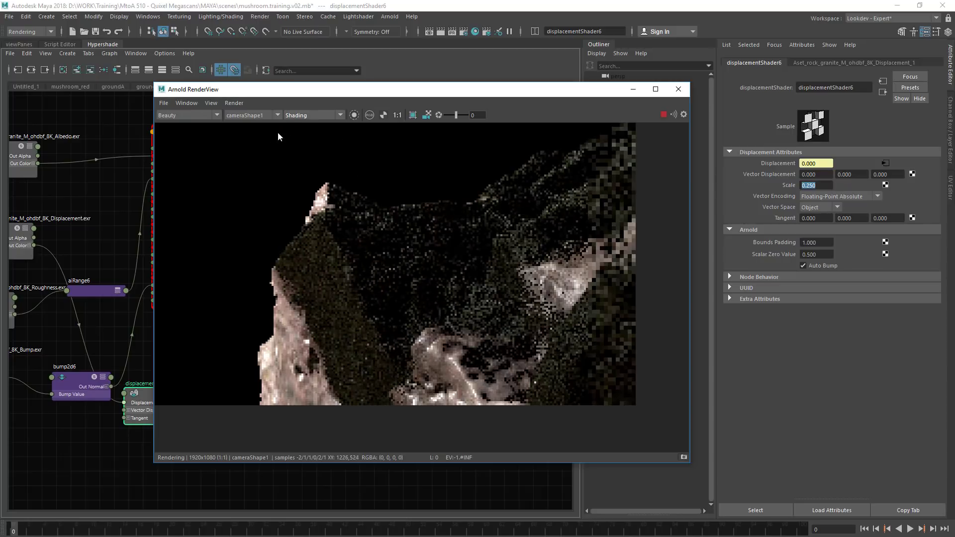
drag(282, 90, 402, 59)
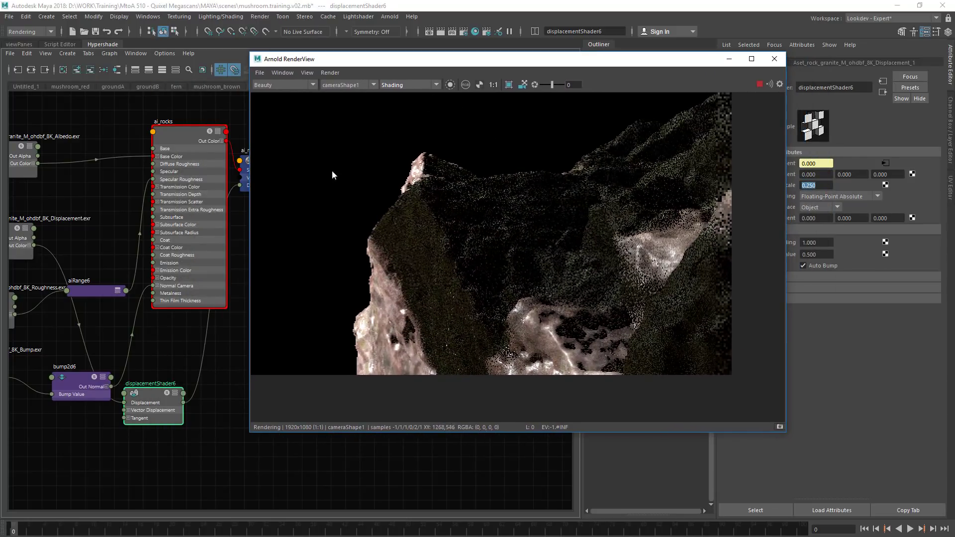
Step: Raise the Bump Depth of bump2d6 to 1.446 and limit the render to a region on the rock's lower-left edge
click(69, 387)
drag(597, 59, 477, 75)
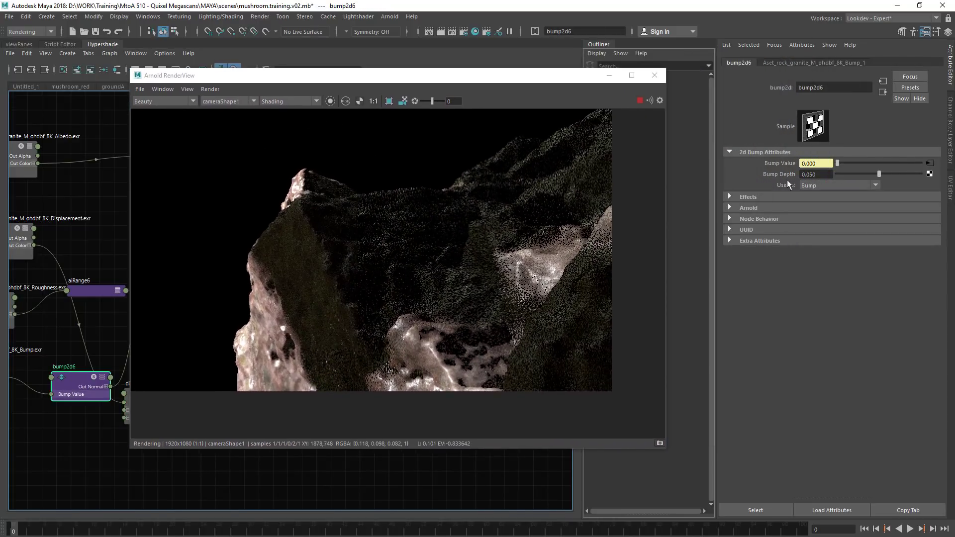
click(890, 173)
drag(238, 306, 331, 398)
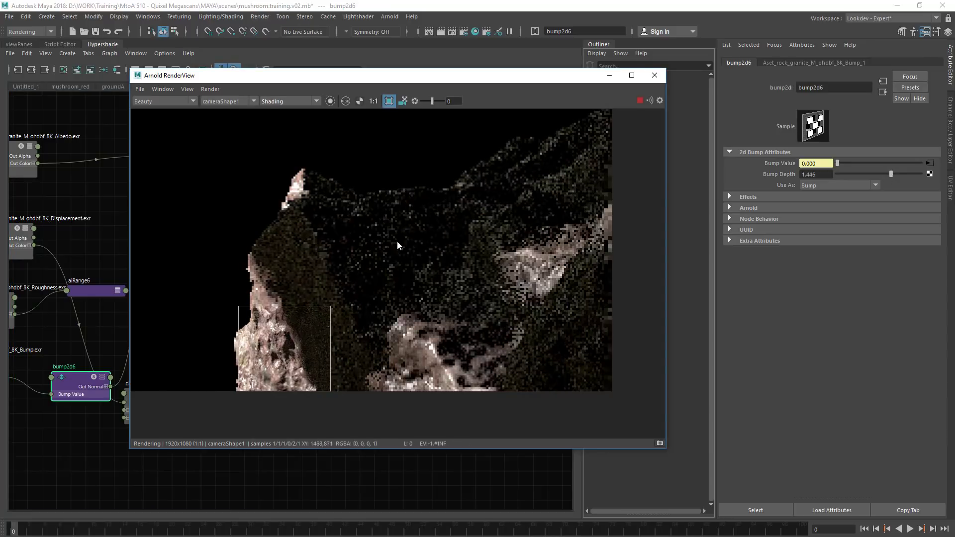
drag(433, 75, 449, 61)
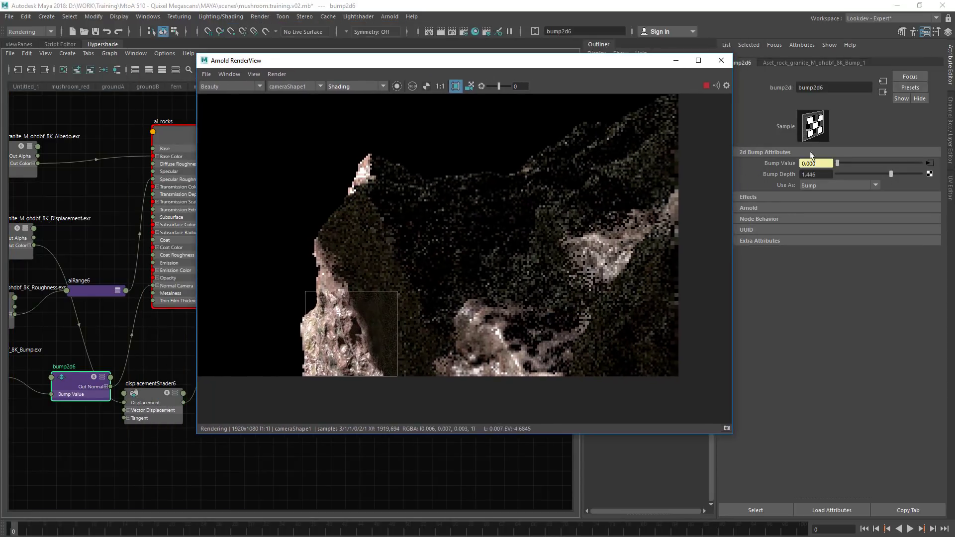
Step: Try a Bump Depth of 0 on bump2d6, then set it to 1
drag(816, 175, 792, 176)
text(0)
key(Return)
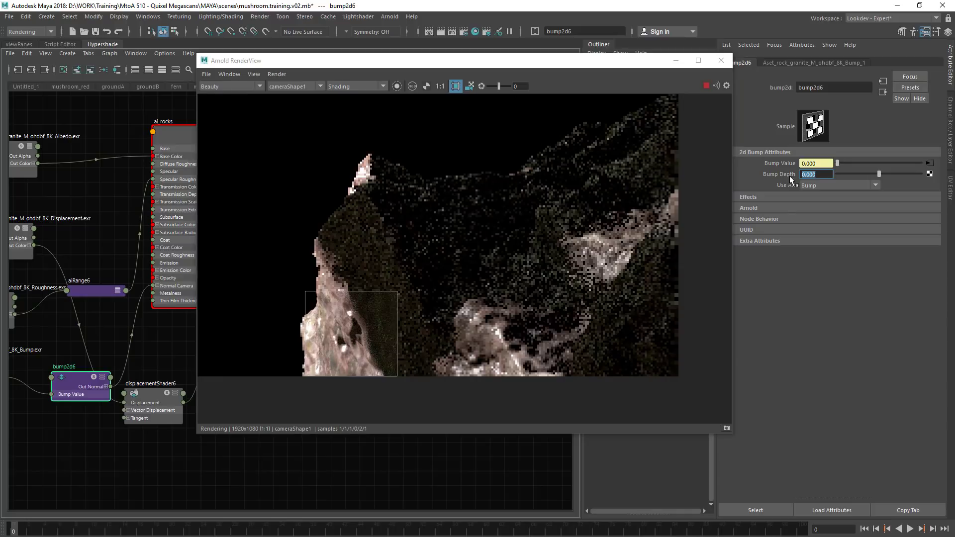
text(1)
key(Return)
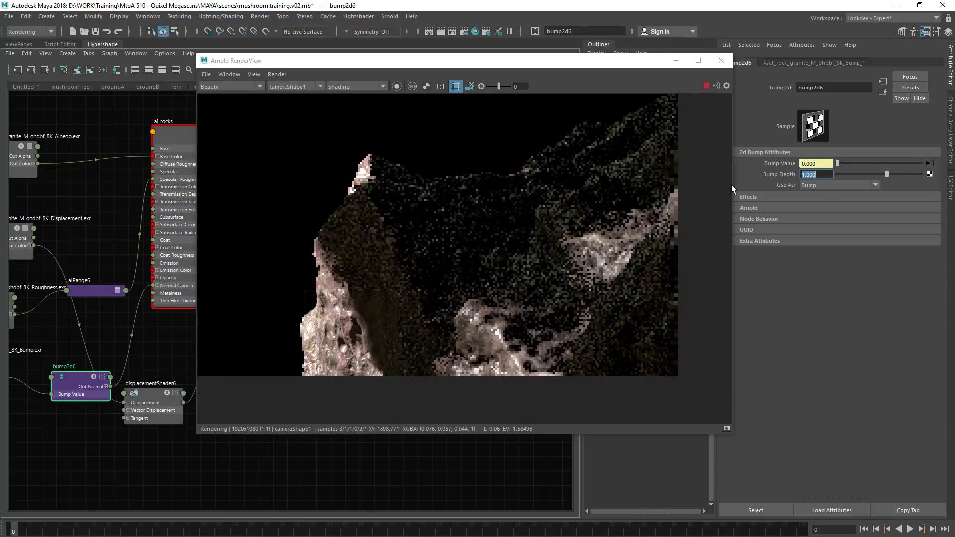
Step: Add an aiNoise node to the rock's shader network and place it below the bump texture nodes
drag(348, 61, 482, 42)
alt+middle_drag(95, 314, 290, 228)
click(107, 391)
key(Tab)
text(aino)
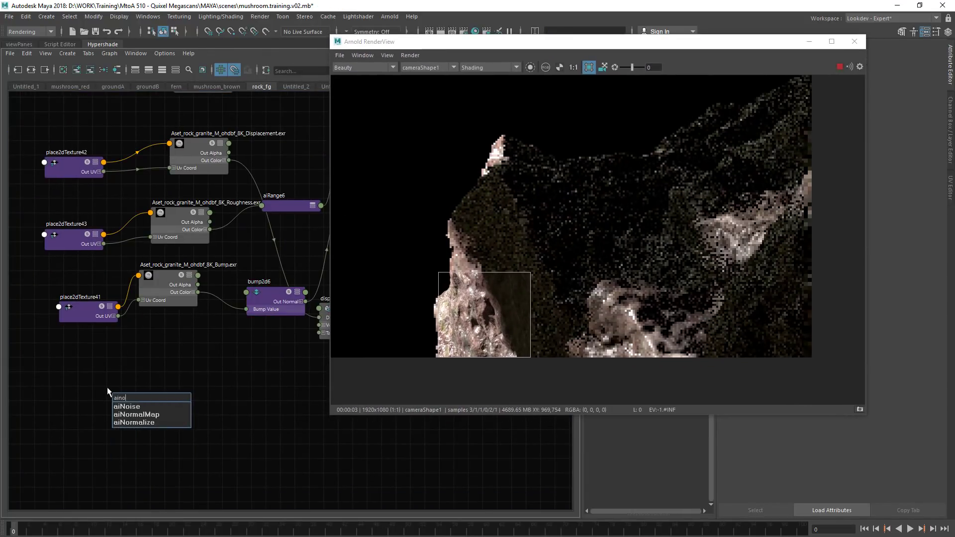
key(Down)
key(Return)
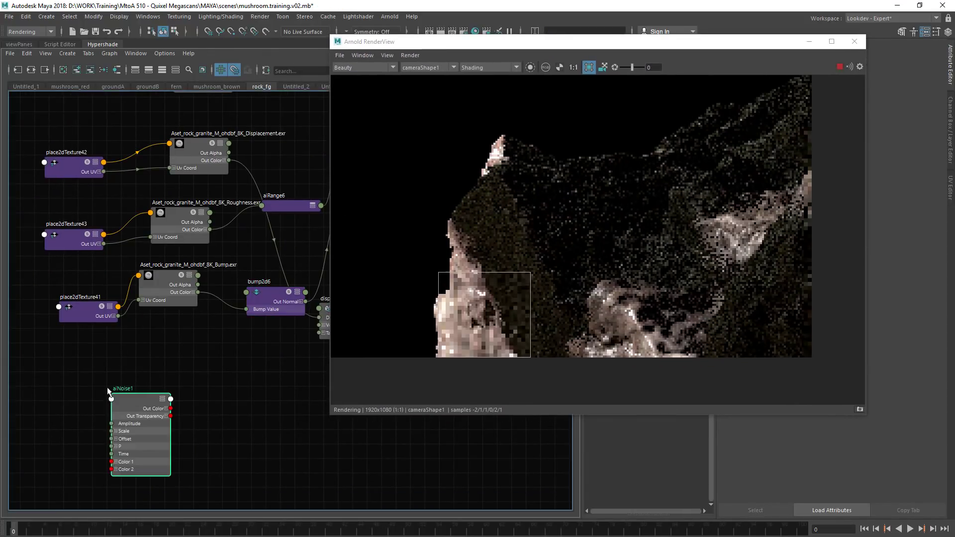
drag(125, 413, 66, 395)
Step: Create a second bump2d node beside the aiNoise node
click(152, 399)
key(Tab)
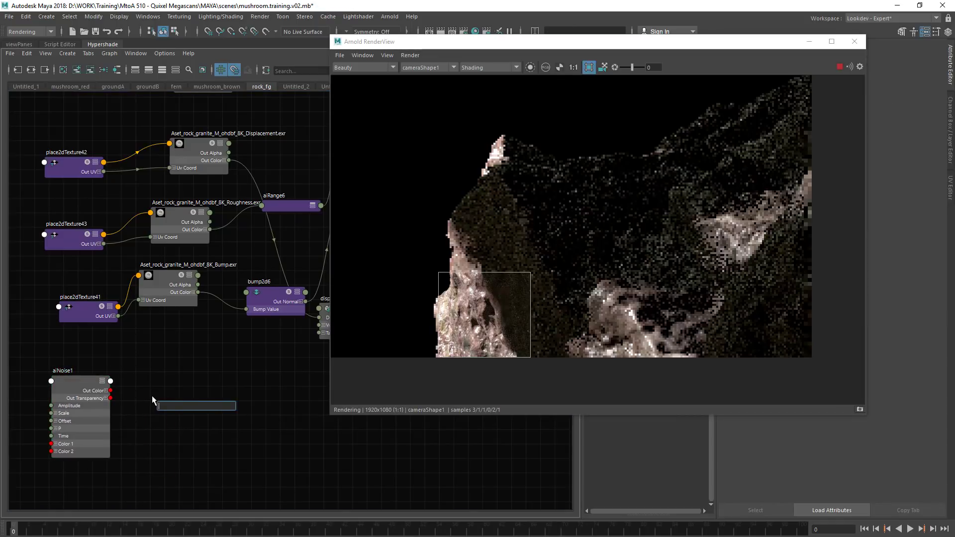
text(bum)
key(Return)
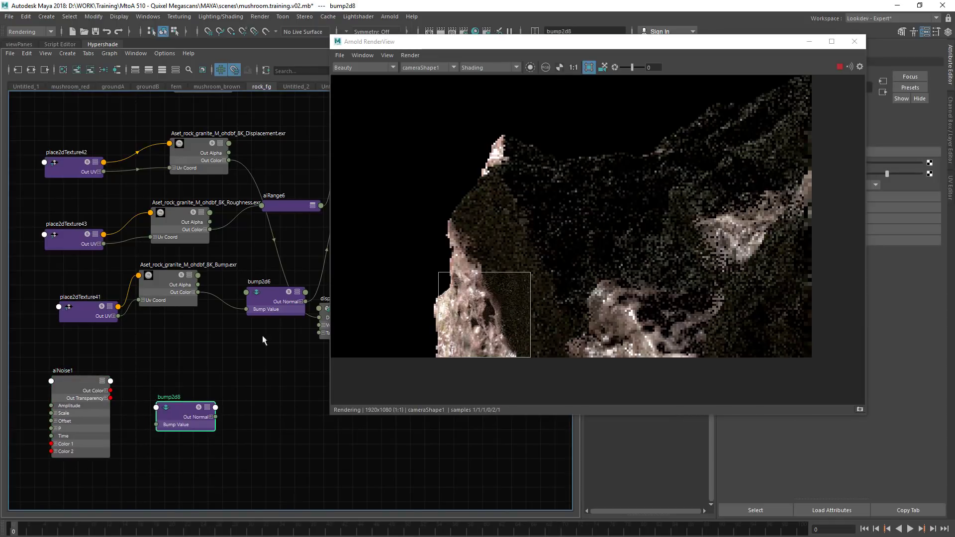
Step: Expand bump2d6 to show all of its attributes, including Normal Camera
click(273, 288)
alt+middle_drag(268, 296, 268, 297)
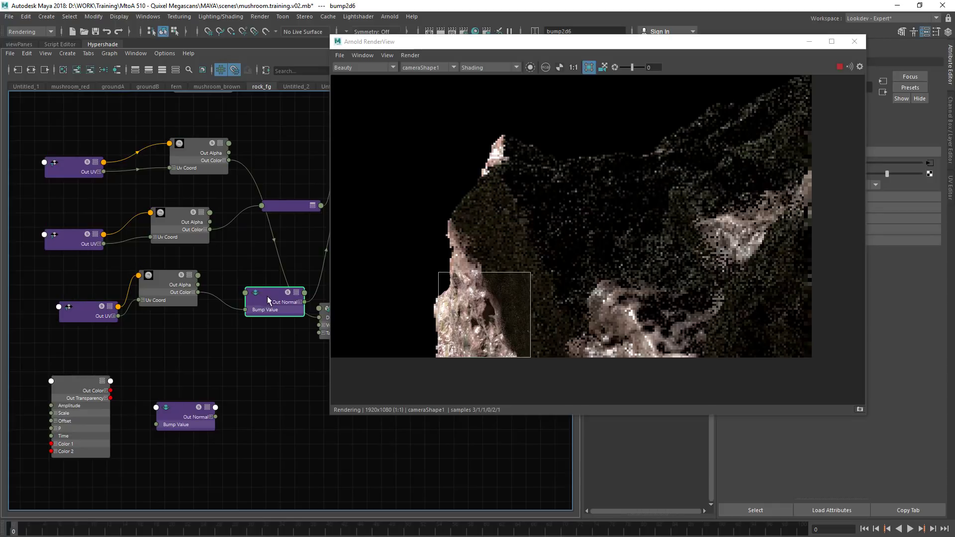
key(3)
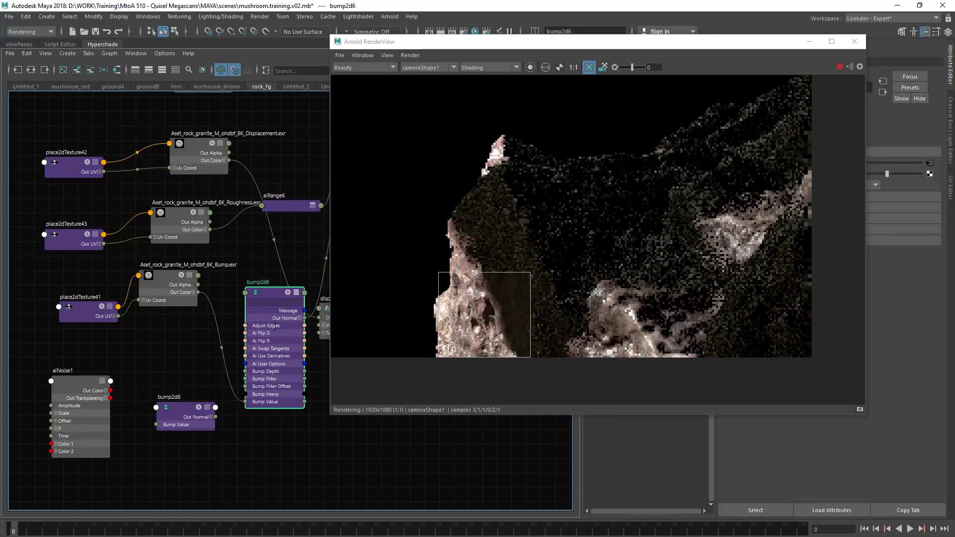
key(2)
key(1)
key(2)
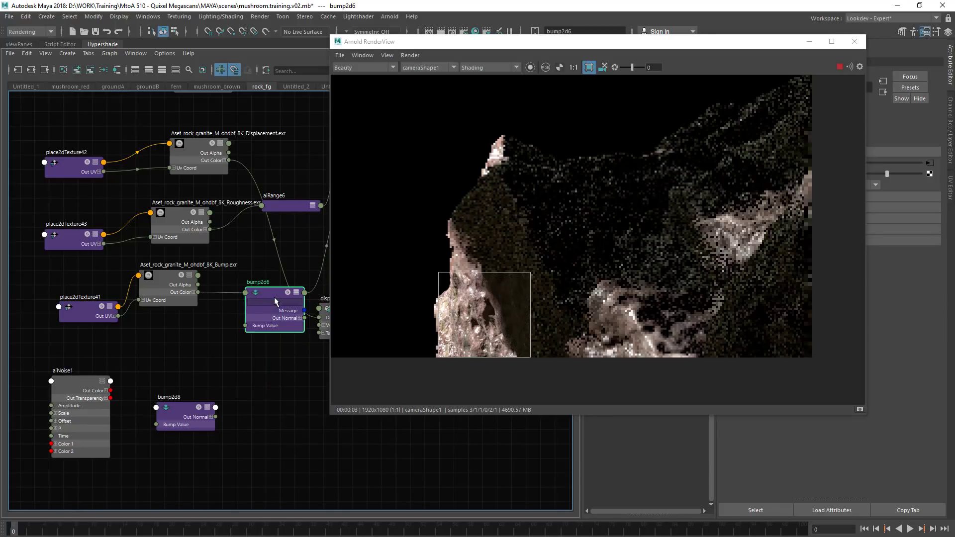
key(3)
key(2)
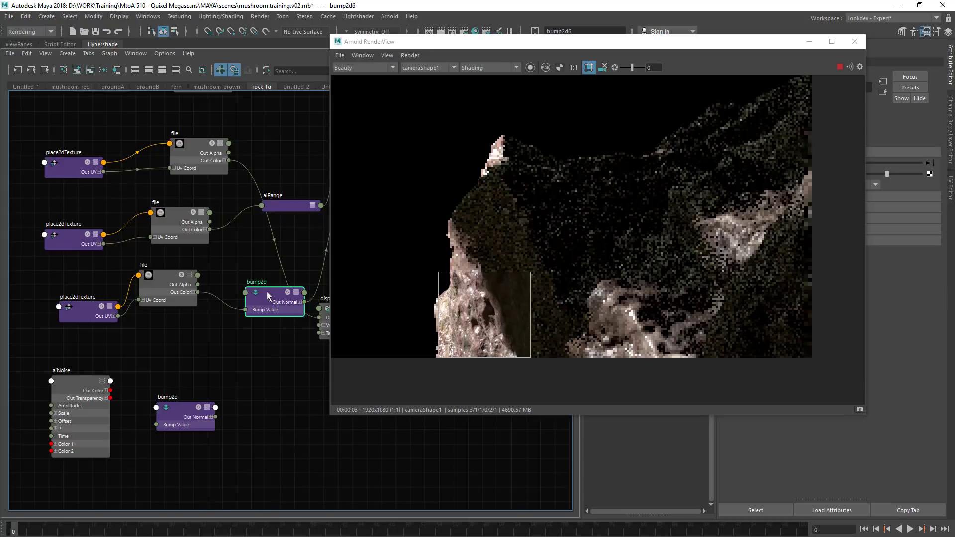
right_click(267, 296)
click(256, 421)
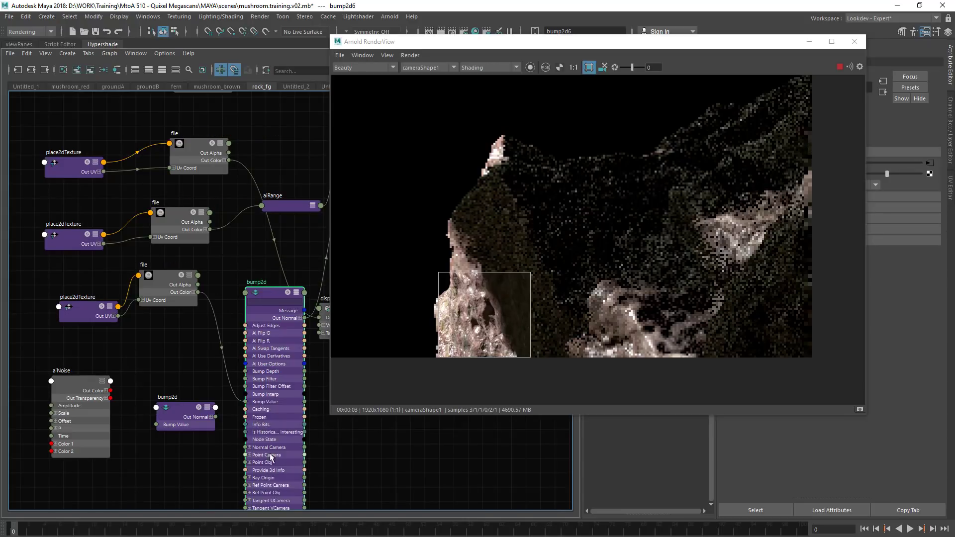
Step: Connect the new bump2d's Out Normal to bump2d6's Normal Camera, and aiNoise's Out Color R to the new bump2d's Bump Value
drag(239, 466, 245, 447)
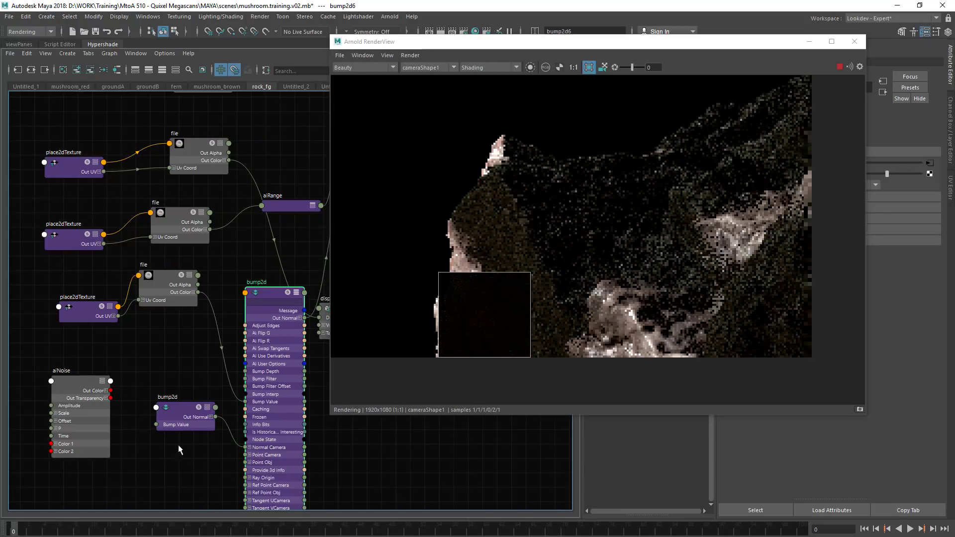
click(106, 391)
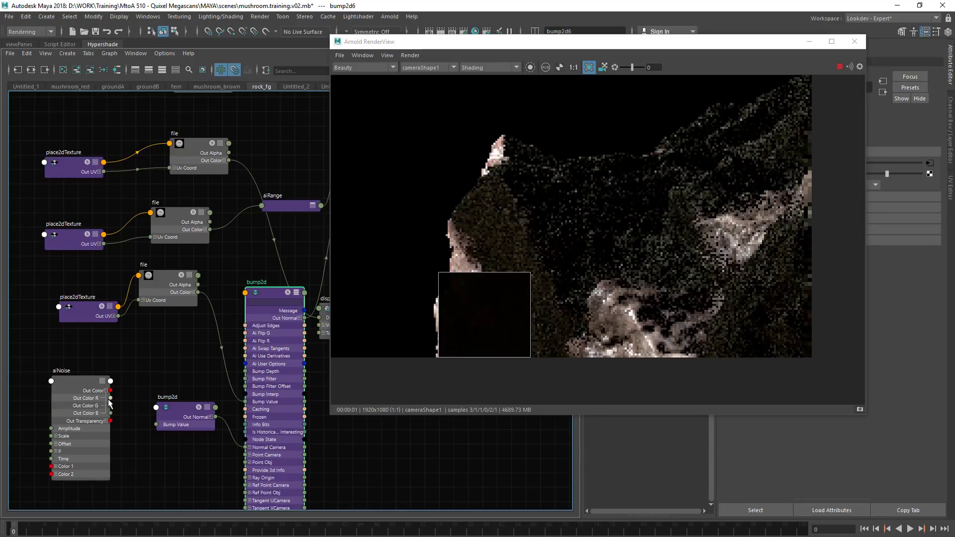
drag(153, 421, 156, 425)
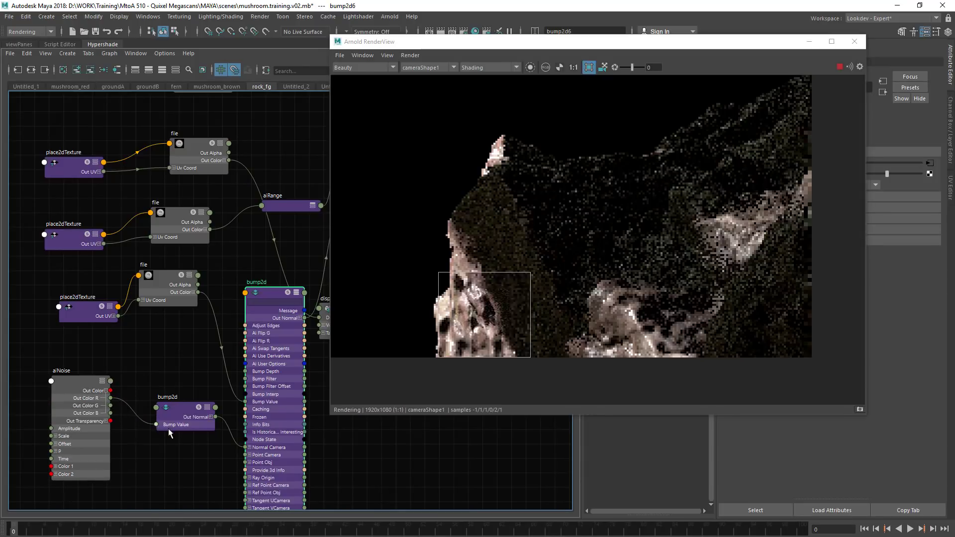
Step: Isolate the aiNoise node in the render and move the render window clear of its attributes
click(530, 67)
click(72, 384)
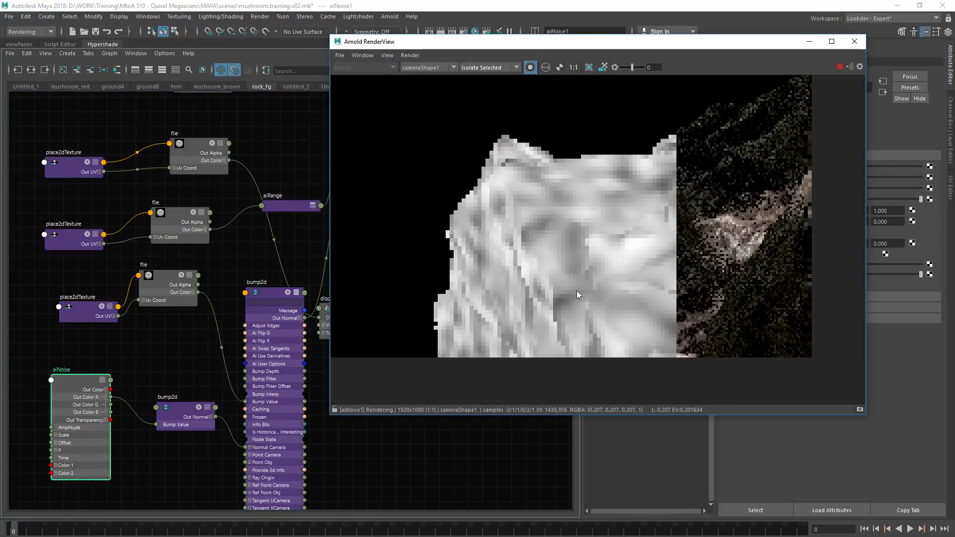
drag(562, 42, 219, 64)
Step: Set the aiNoise to 3 octaves, Pref coordinate space and a Distortion of 1.265
drag(812, 167, 782, 170)
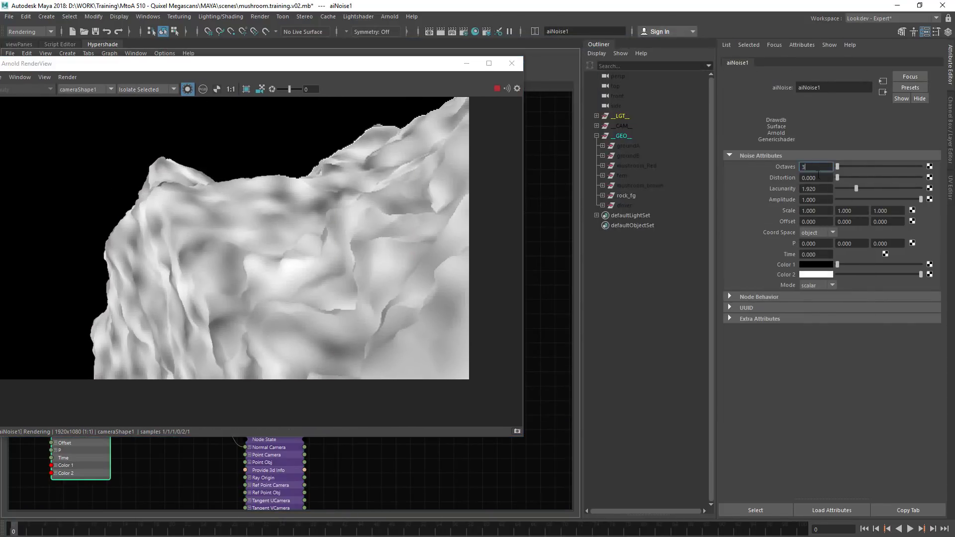
text(3)
key(Return)
click(822, 232)
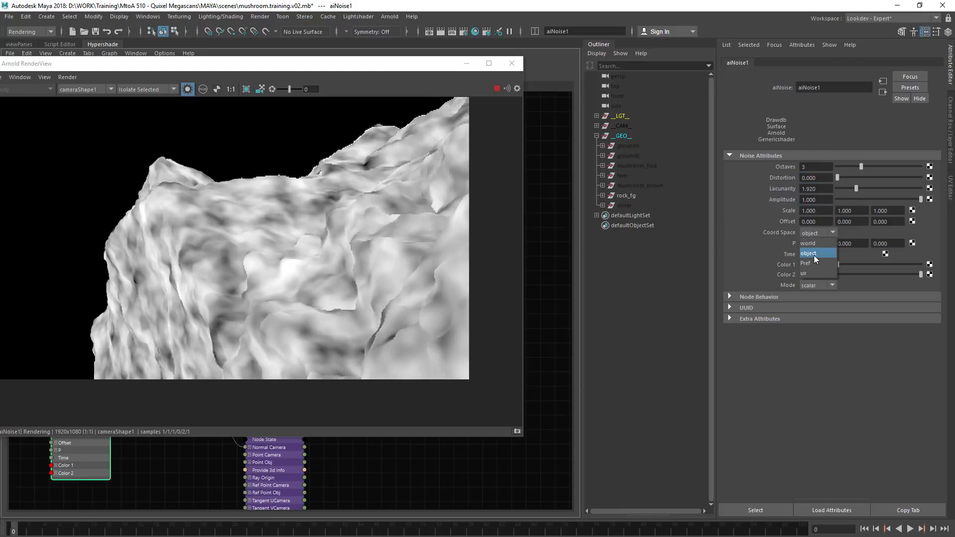
click(810, 262)
drag(838, 178, 847, 175)
Step: Set the aiNoise Scale to 10 on all three axes
click(815, 210)
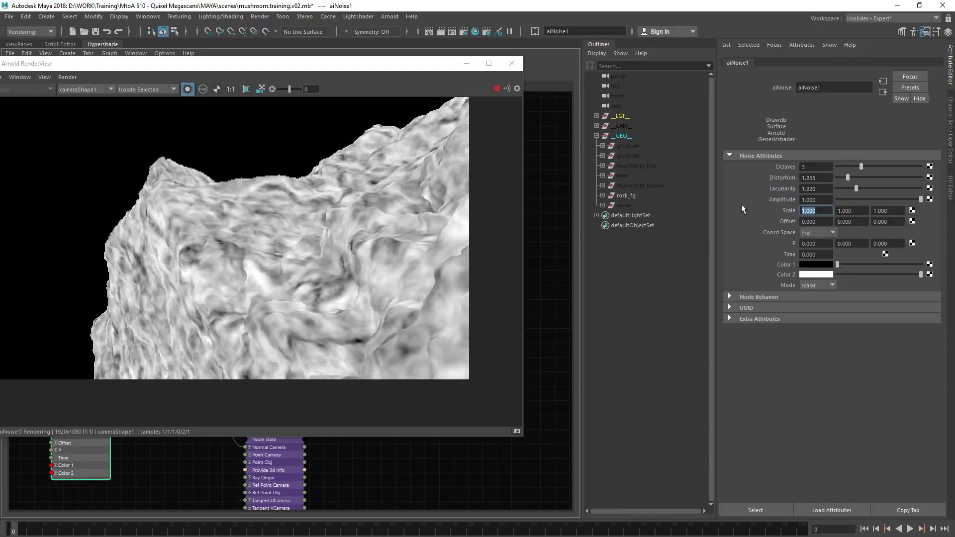
text(10)
key(Tab)
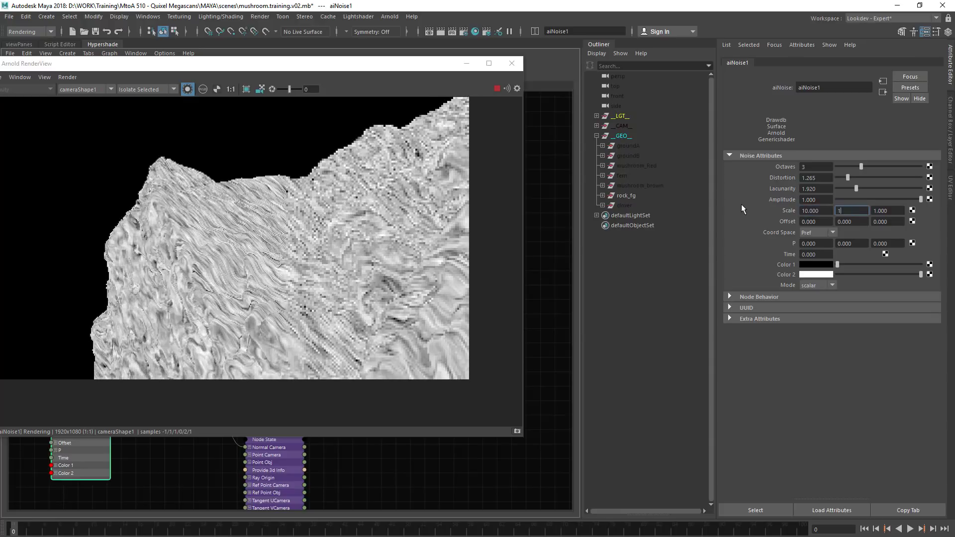
text(10)
key(Return)
key(Tab)
text(0)
key(Return)
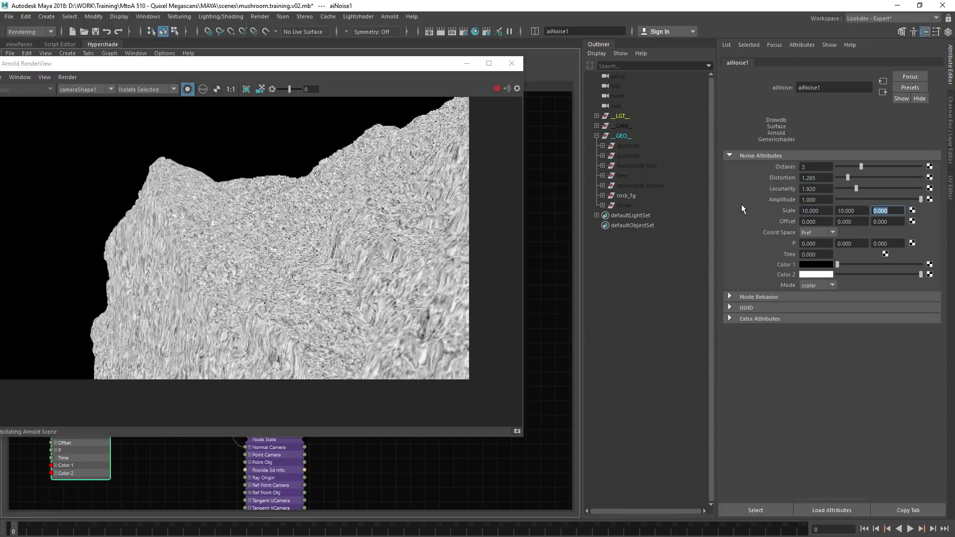
text(10)
key(Return)
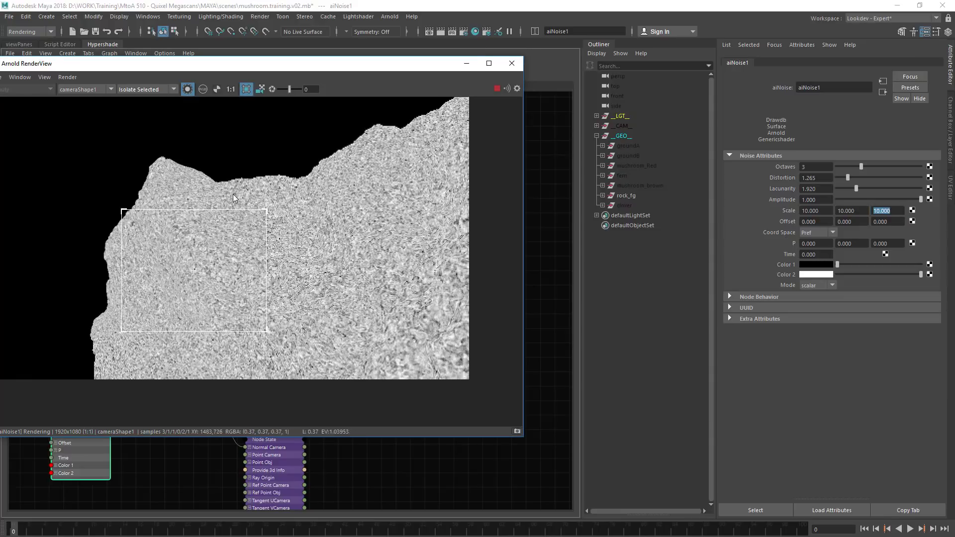
Step: Lower the noise contrast by making Color 1 a mid grey and Color 2 a slightly lighter grey
drag(284, 63, 434, 61)
drag(837, 265, 884, 275)
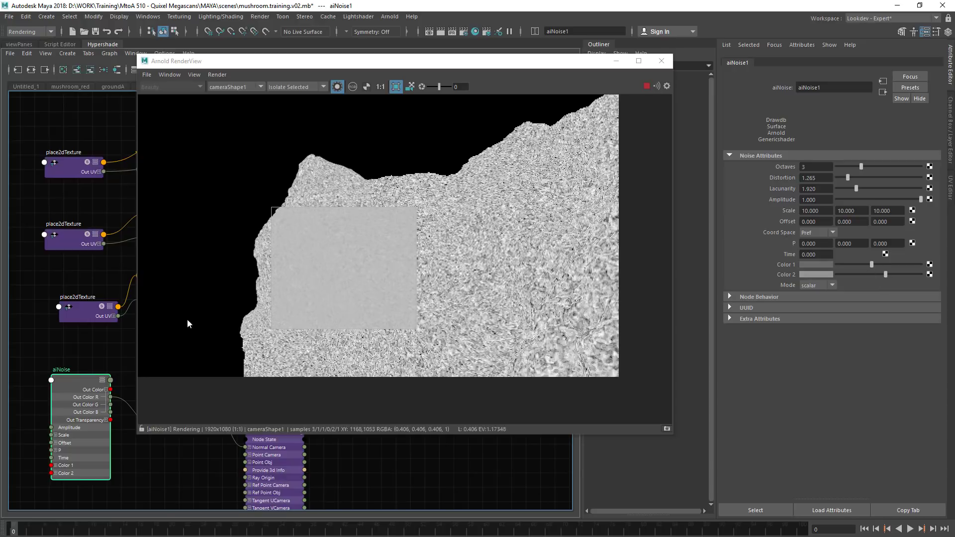
drag(279, 61, 453, 58)
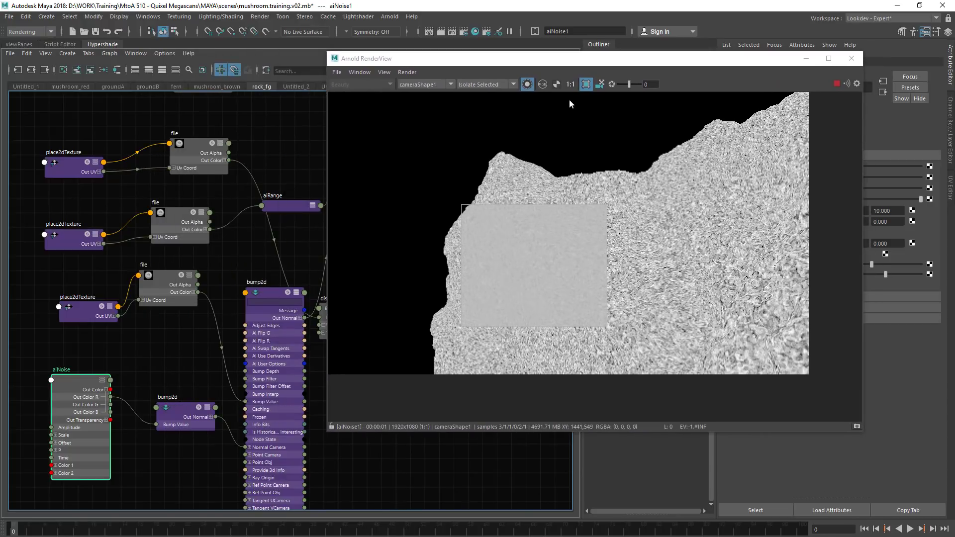
Step: Return the render to full Shading mode and crop it to the rock's lower-left edge
click(528, 85)
drag(436, 275, 511, 374)
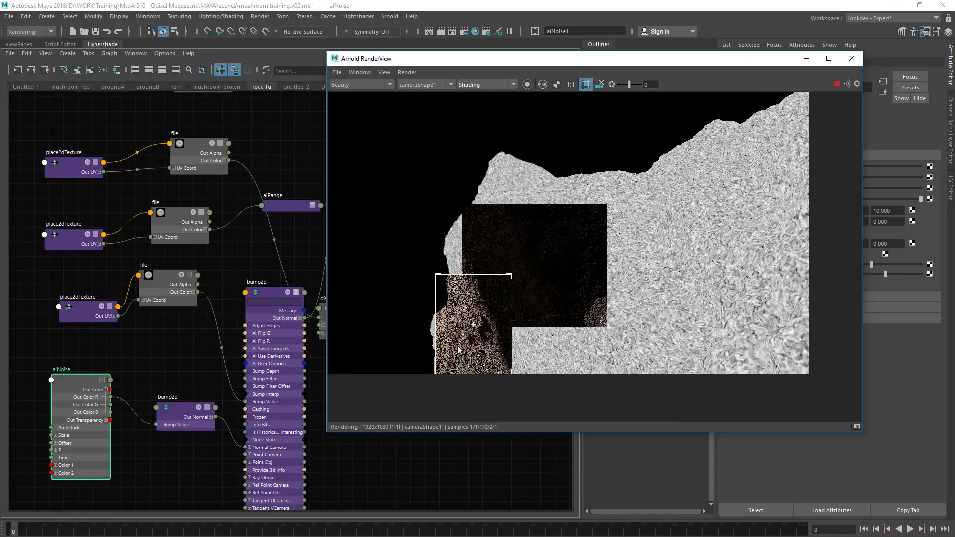
drag(438, 58, 386, 21)
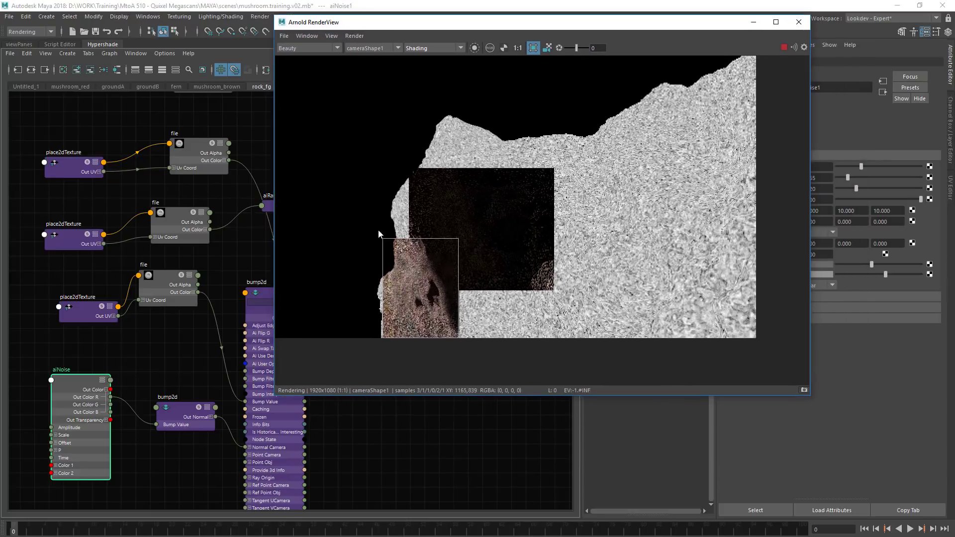
Step: Set the Bump Depth of the noise's bump2d node to 0, then raise it to 0.13
click(171, 417)
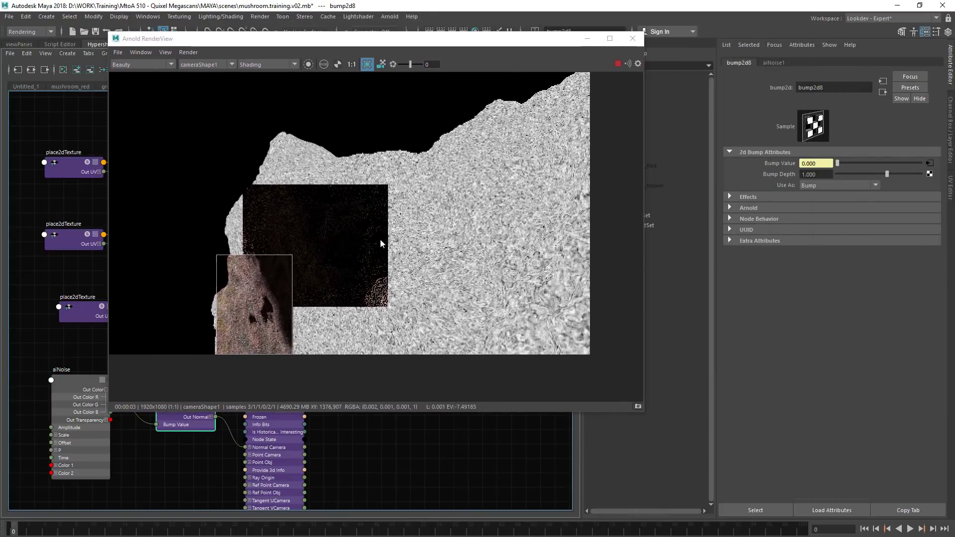
drag(831, 175, 749, 156)
key(Return)
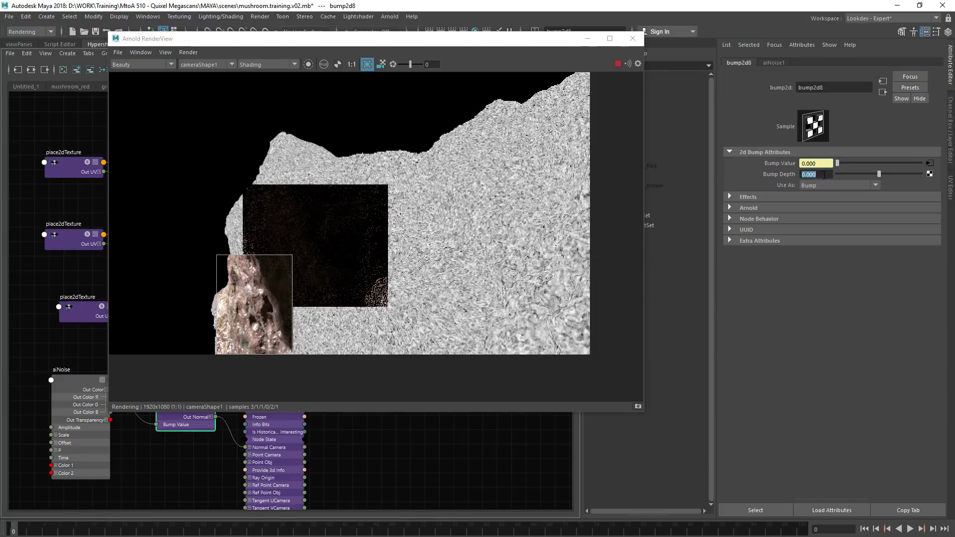
text(0.12)
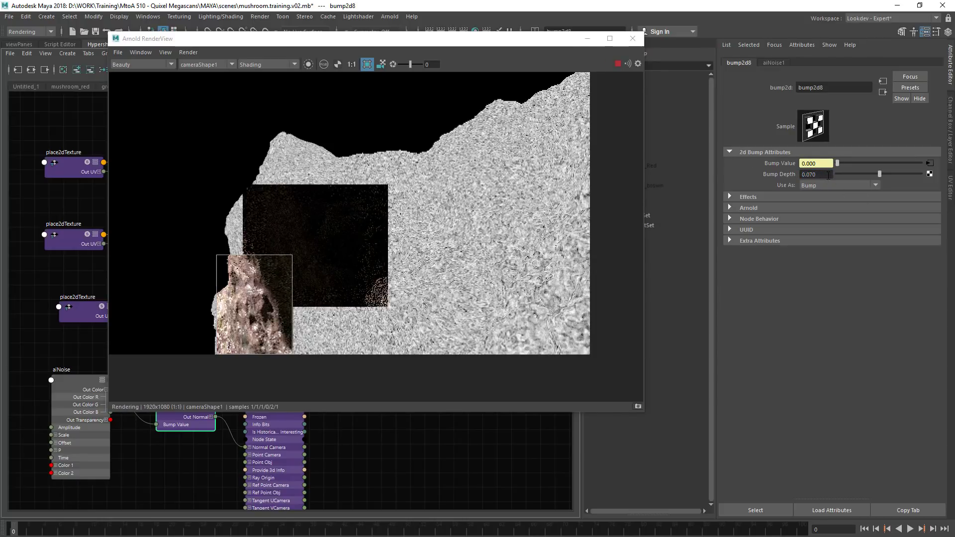
key(Return)
ctrl+drag(831, 175, 834, 175)
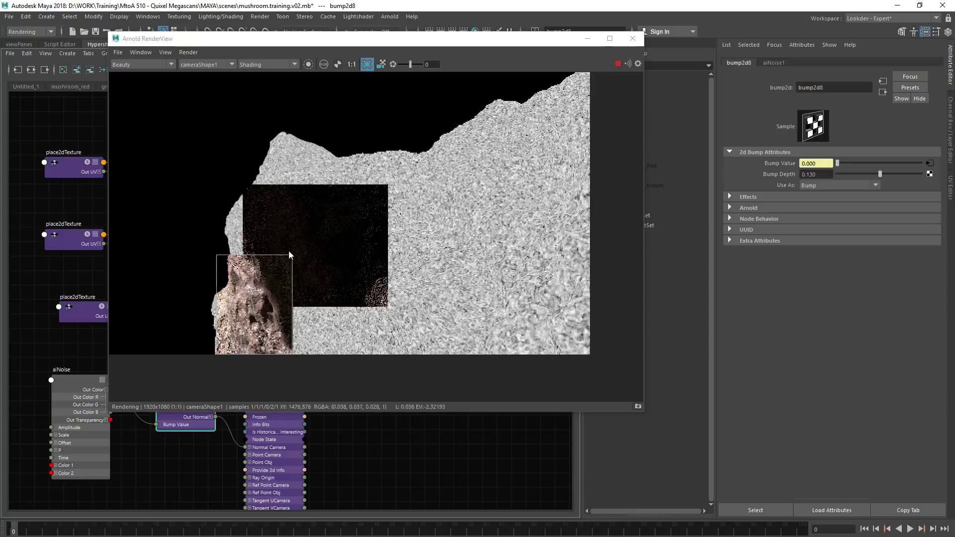
Step: Crop the render to the lit ridge on the rock's right side and test the noise Bump Depth at 0, then set 0.15
click(367, 64)
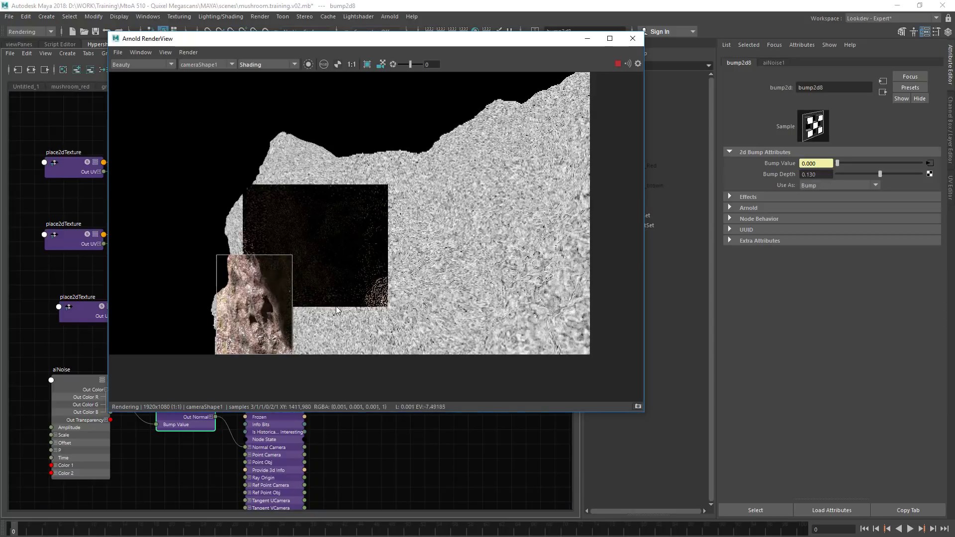
drag(480, 188, 537, 272)
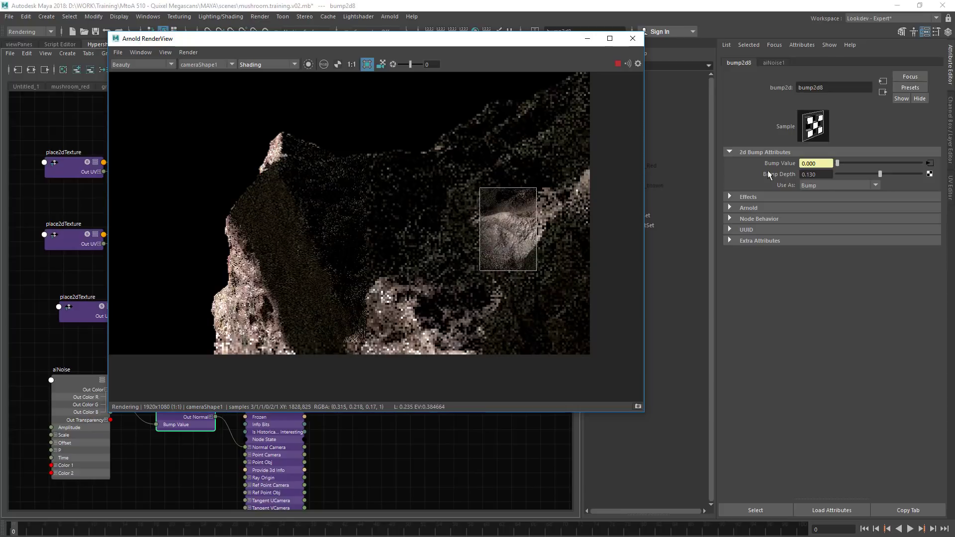
click(805, 176)
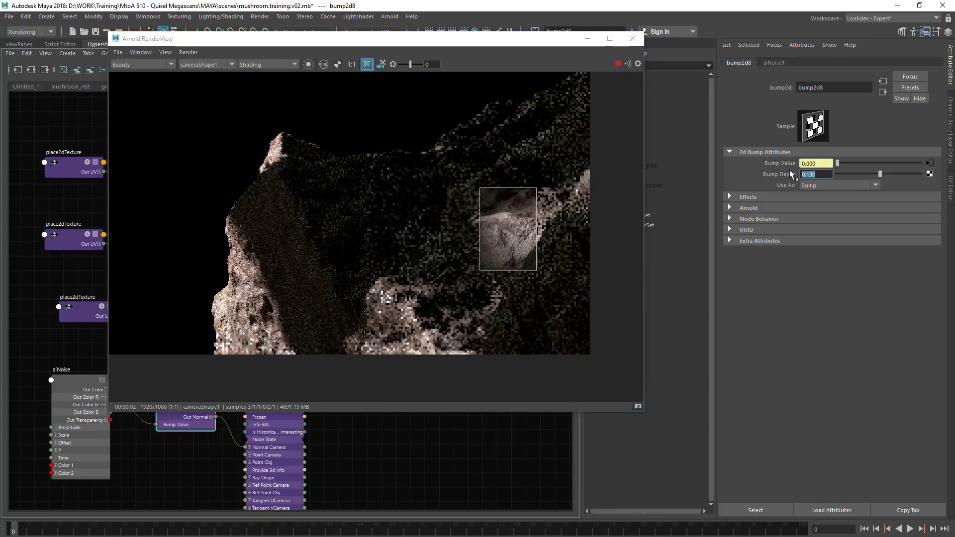
text(0)
key(Return)
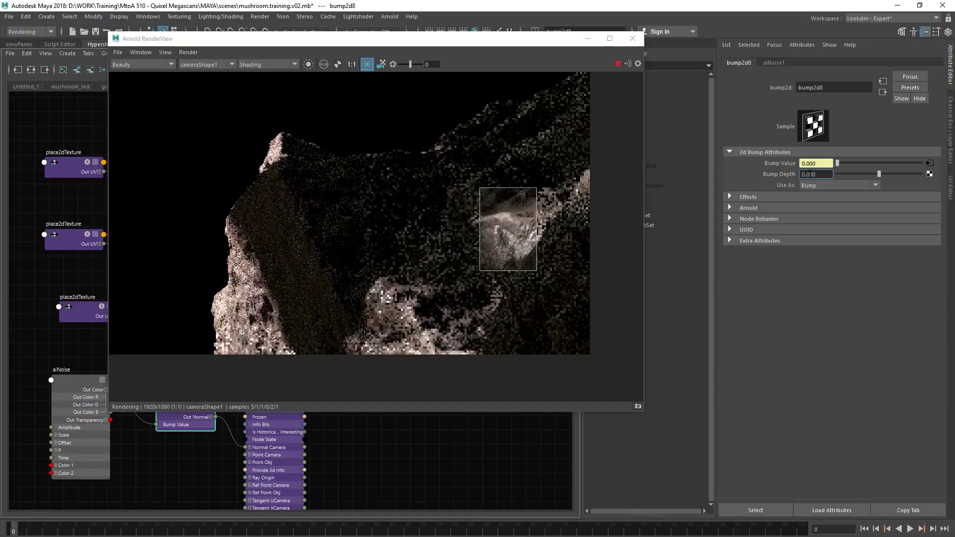
double_click(807, 176)
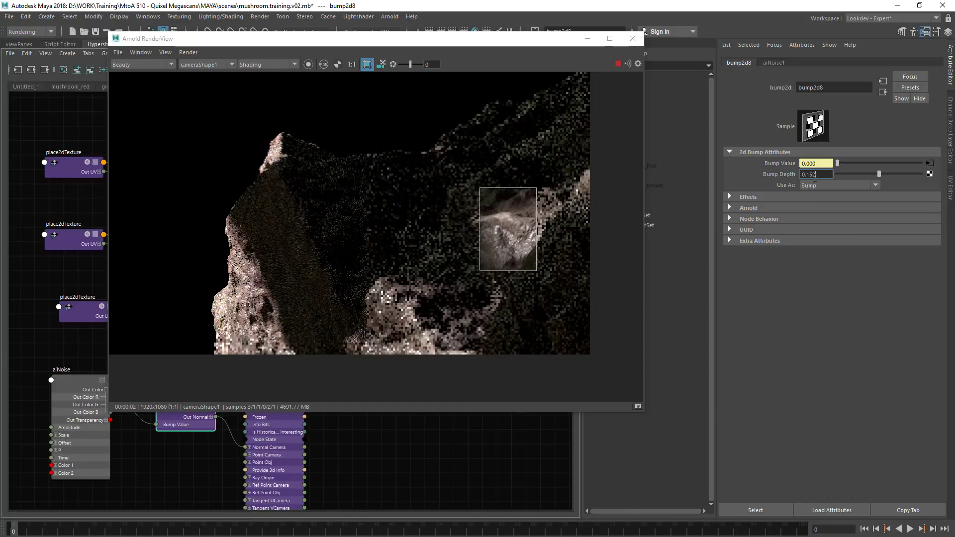
text(0.15)
key(Return)
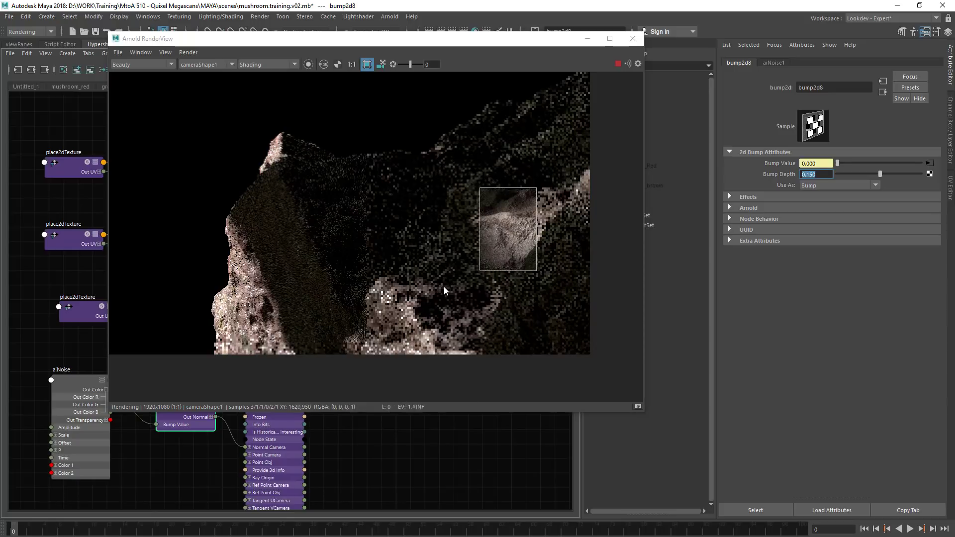
Step: Move the render crop to the rounded outcrop at the rock's lower middle and examine the noise bump detail there
click(338, 305)
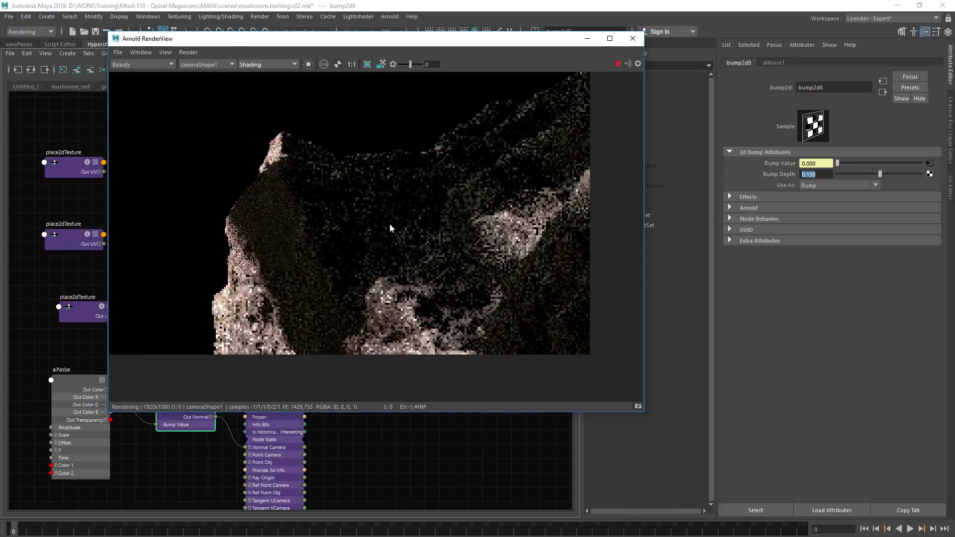
drag(336, 260, 429, 354)
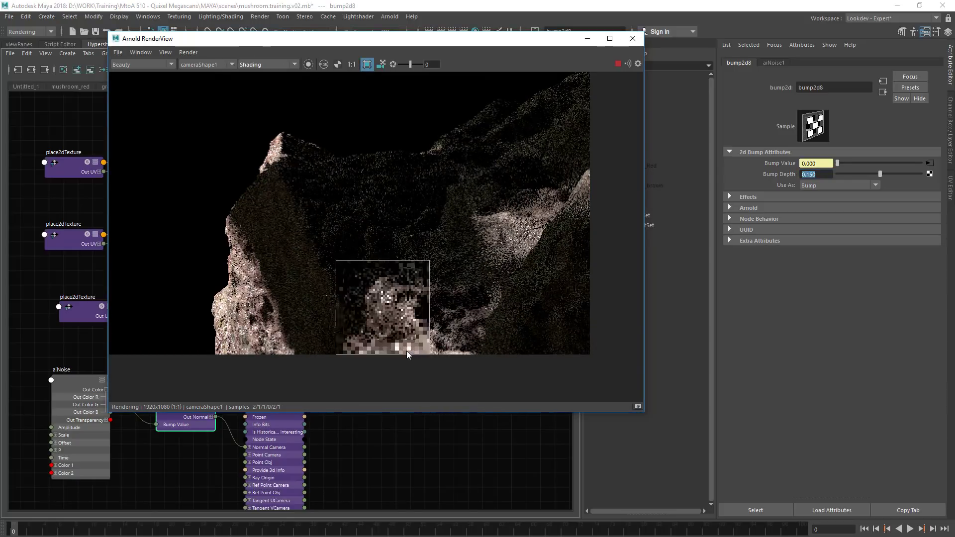
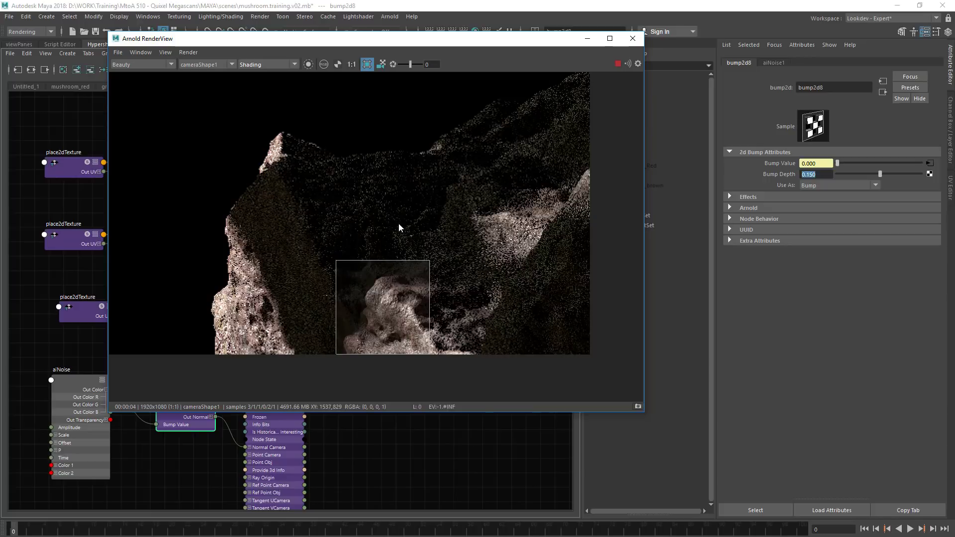
middle_drag(404, 224, 452, 216)
scroll(304, 160, down, 1)
middle_drag(304, 160, 362, 184)
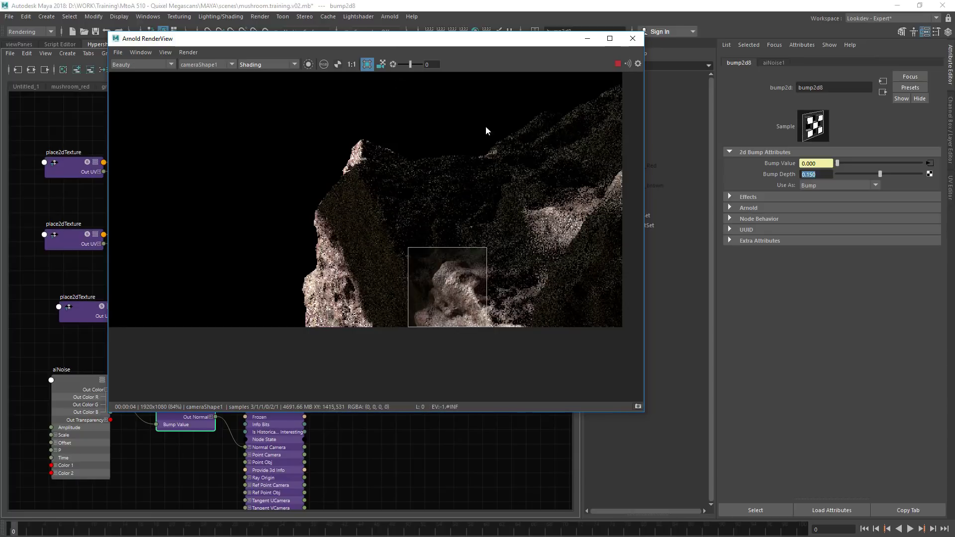
Step: Close the render view, hide rock_fg, and unhide the mushroom_brown group in the camera viewport
drag(490, 39, 528, 199)
click(545, 124)
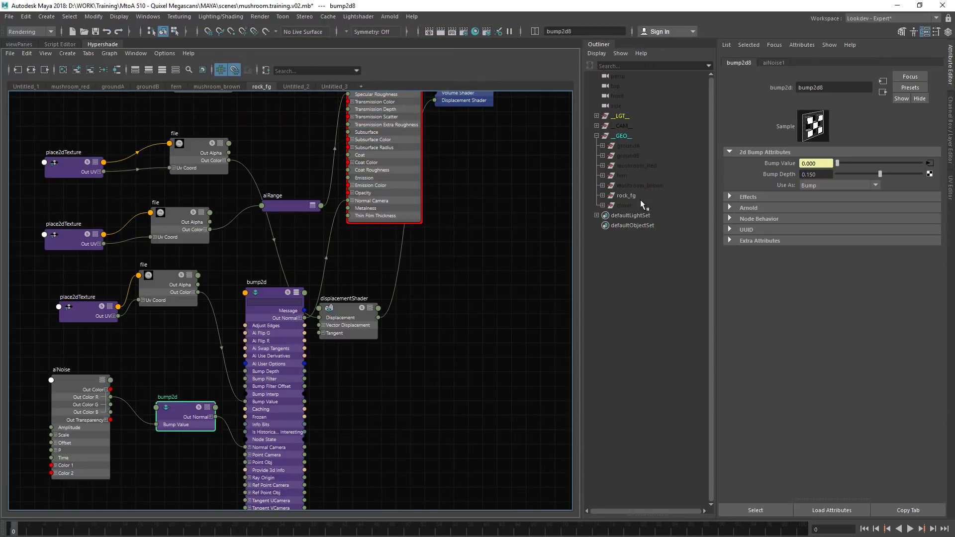
click(632, 195)
key(ctrl+h)
click(642, 185)
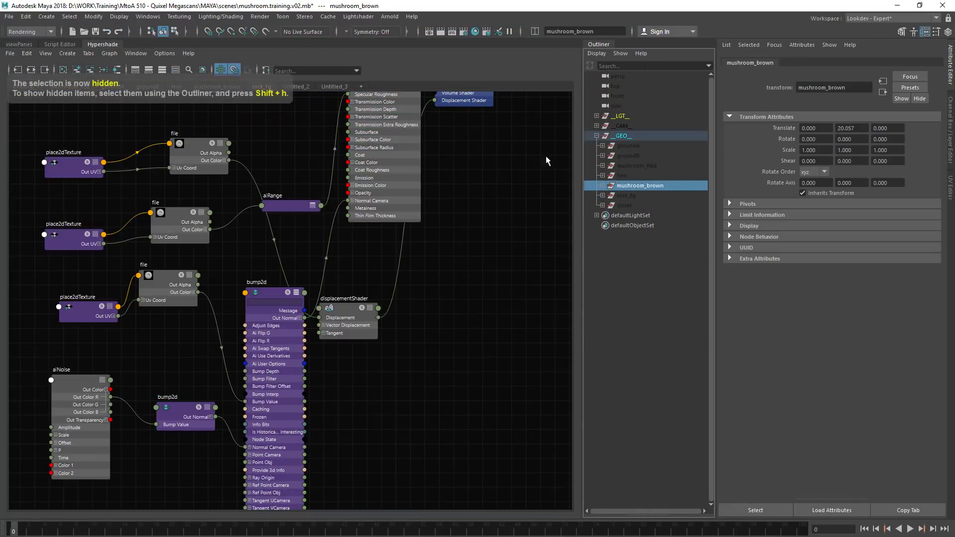
click(30, 44)
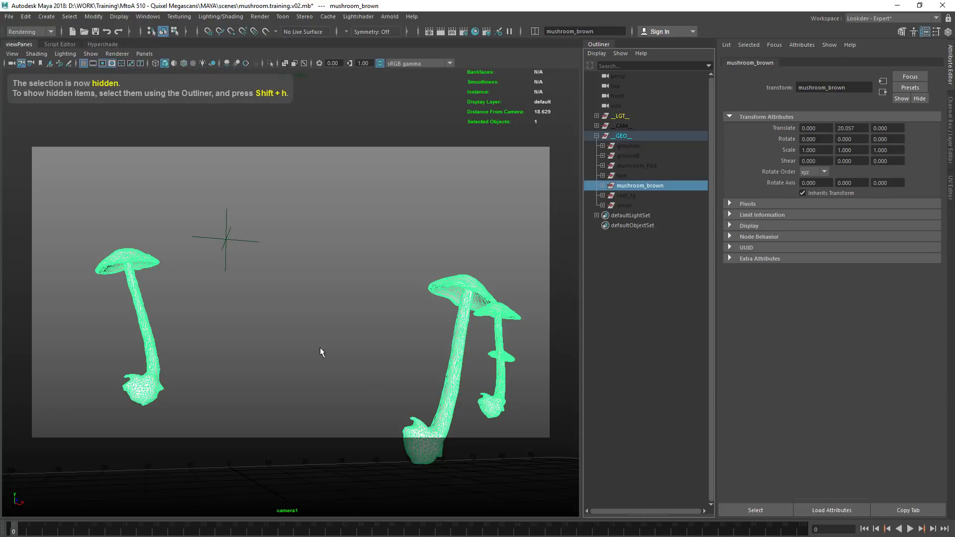
click(338, 331)
Step: Start a new Arnold render of the brown mushrooms and crop it to the single mushroom at the left
click(390, 16)
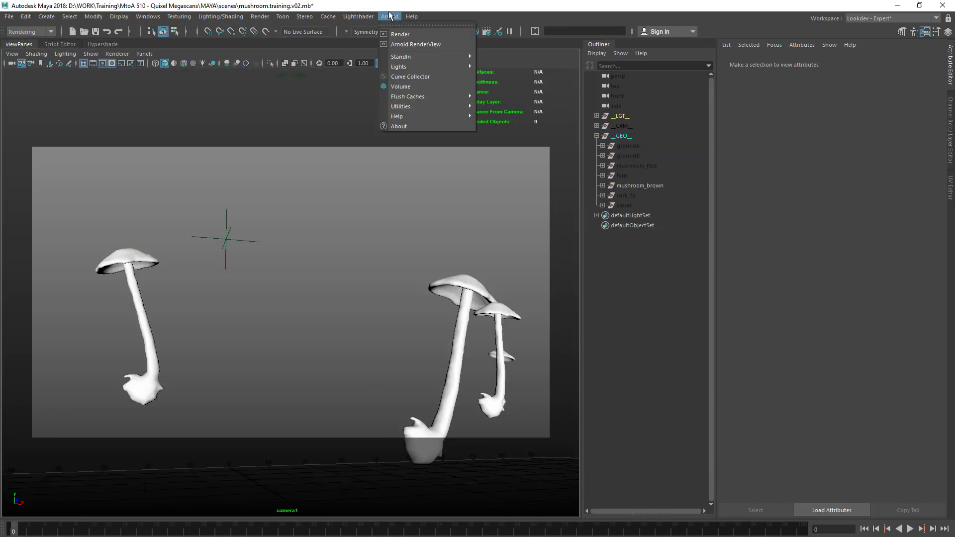
click(398, 33)
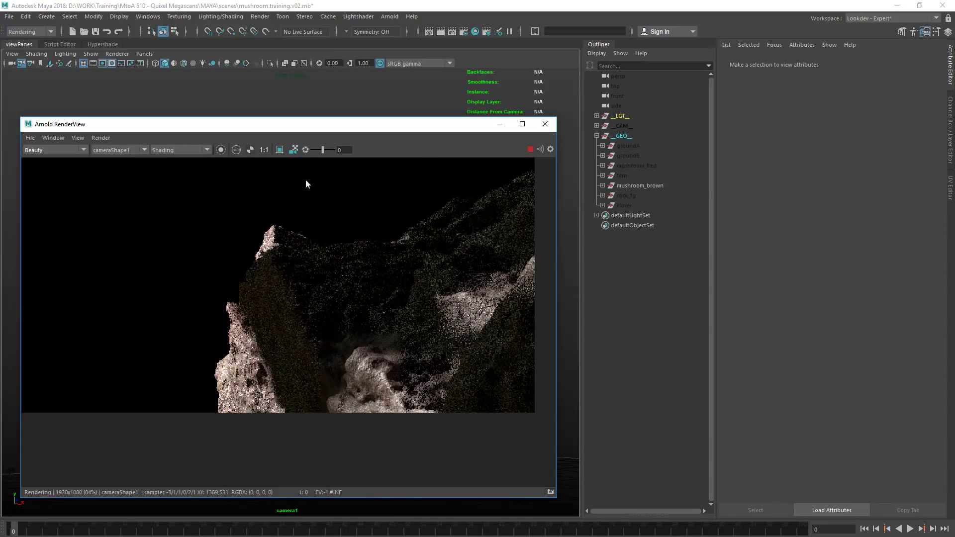
key(f)
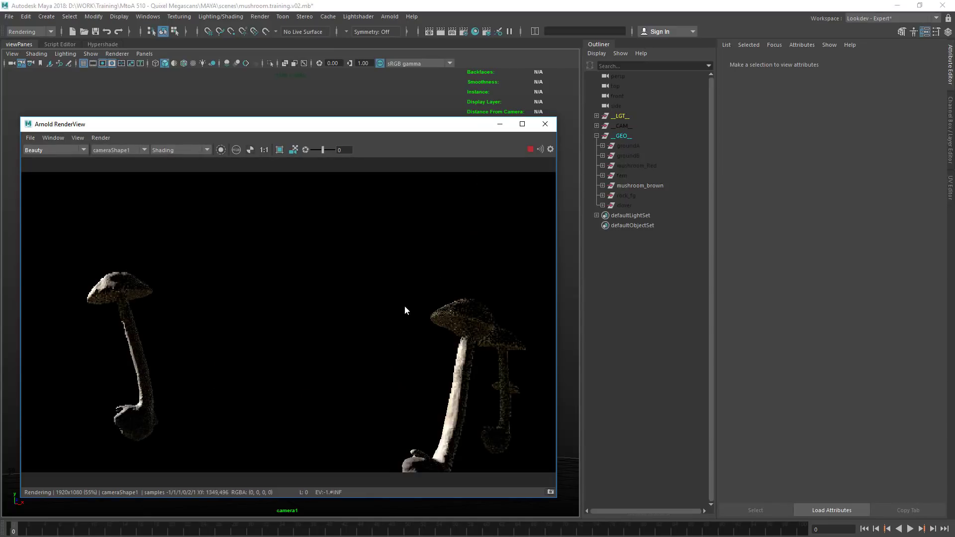
alt+middle_drag(188, 265, 301, 241)
shift+drag(172, 235, 293, 423)
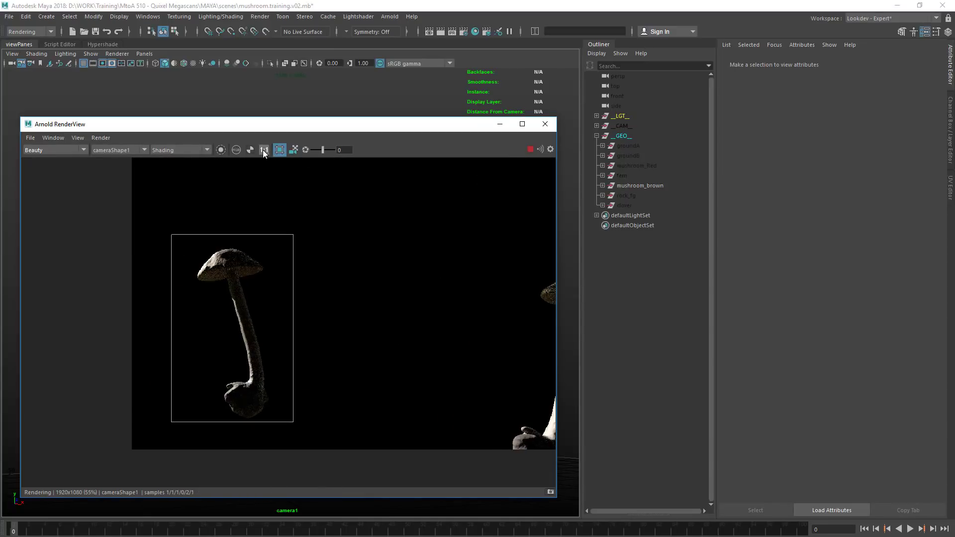
Step: Shrink the render view to a narrow window framing the cropped mushroom at 1:1, and place it beside the Outliner
click(263, 151)
drag(556, 118, 153, 215)
key(f)
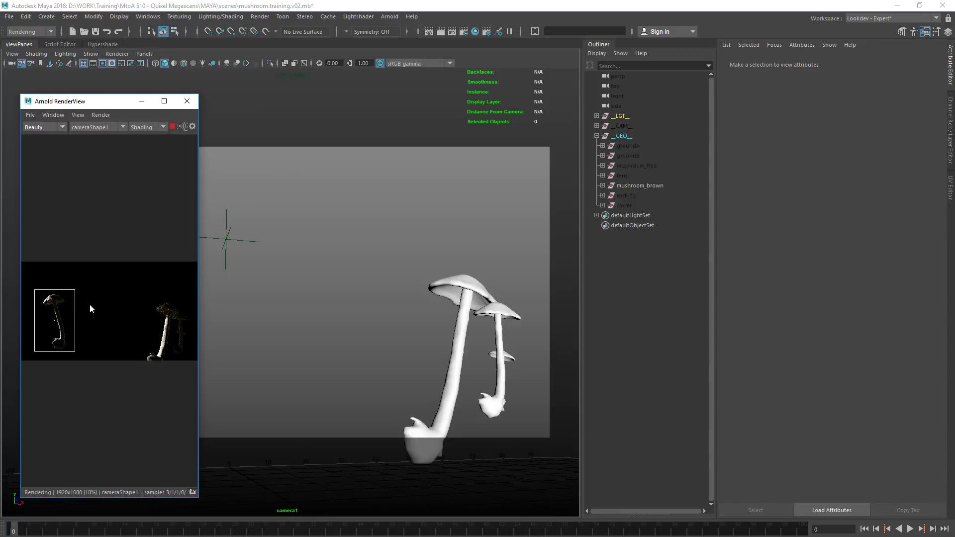
drag(198, 94, 266, 100)
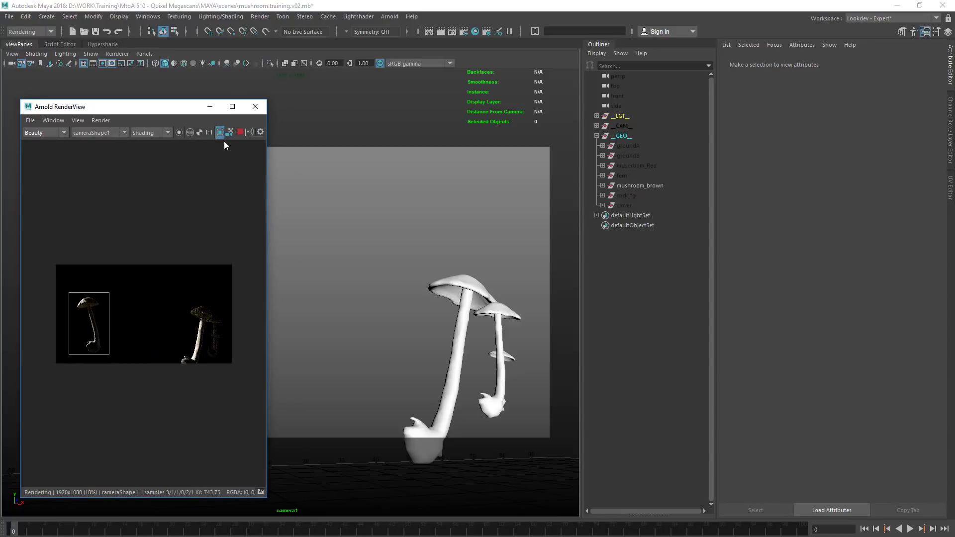
click(209, 134)
middle_drag(31, 241, 318, 195)
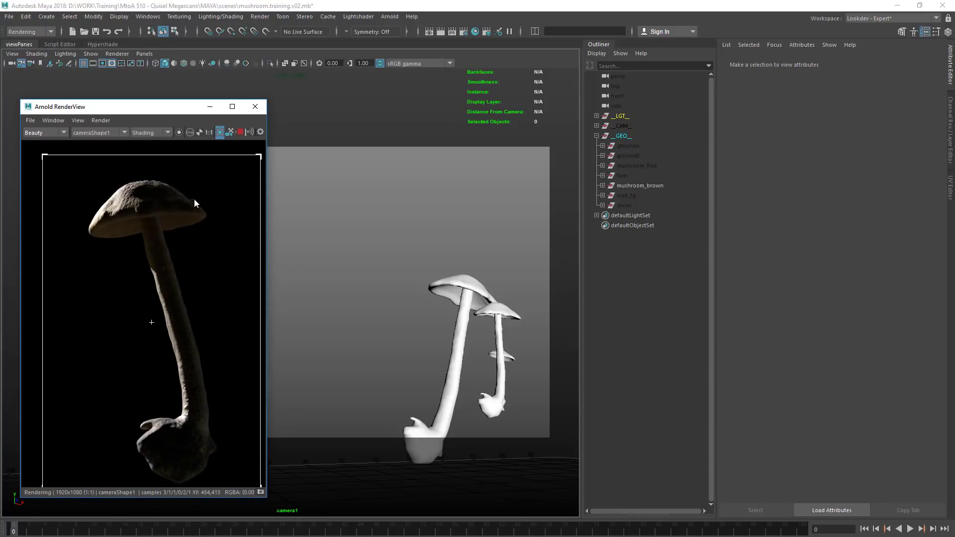
middle_drag(194, 198, 184, 193)
drag(185, 106, 561, 109)
drag(646, 103, 619, 109)
Step: In the mushroom_brown shader graph, separate the overlapping material and displacement nodes, and set displacementShader5's Scale to 1
click(102, 44)
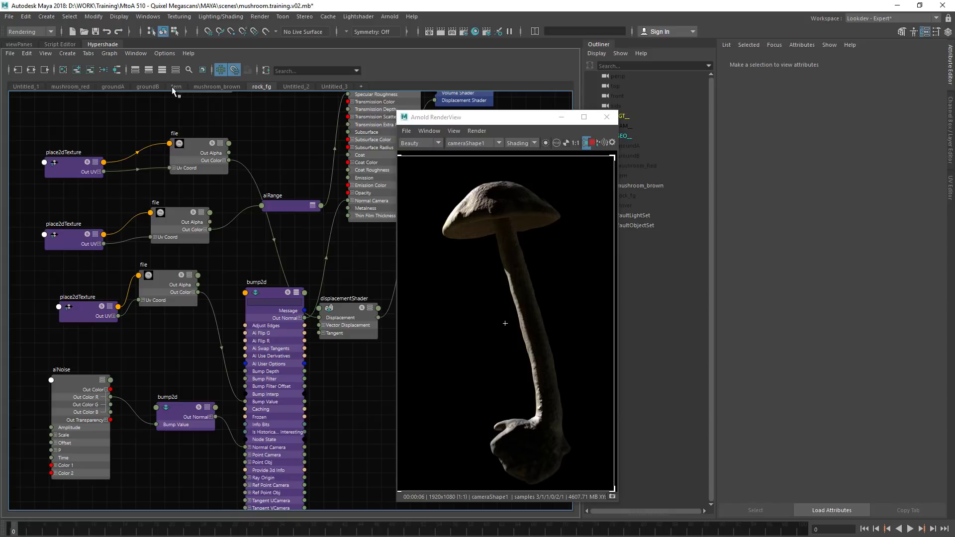
click(215, 86)
scroll(255, 197, up, 5)
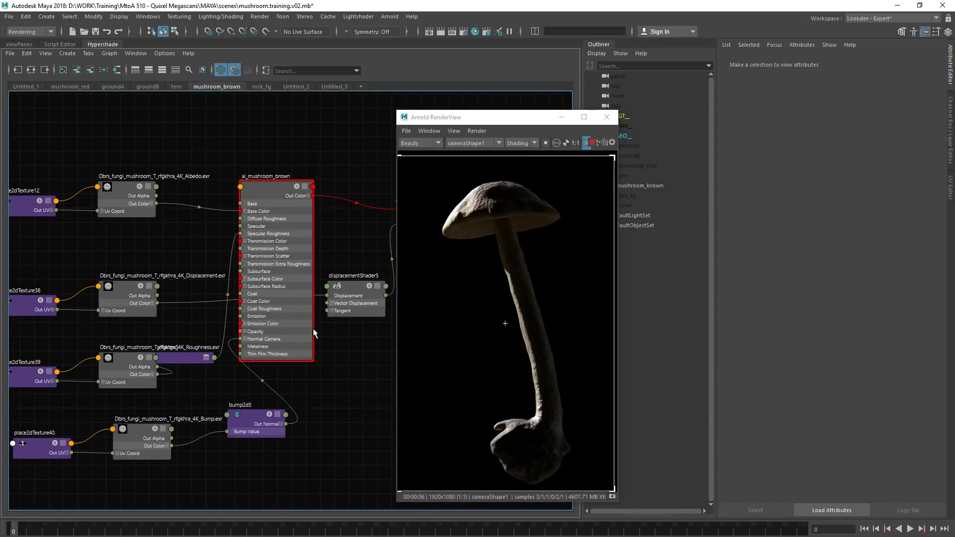
drag(282, 189, 325, 151)
drag(366, 315, 366, 340)
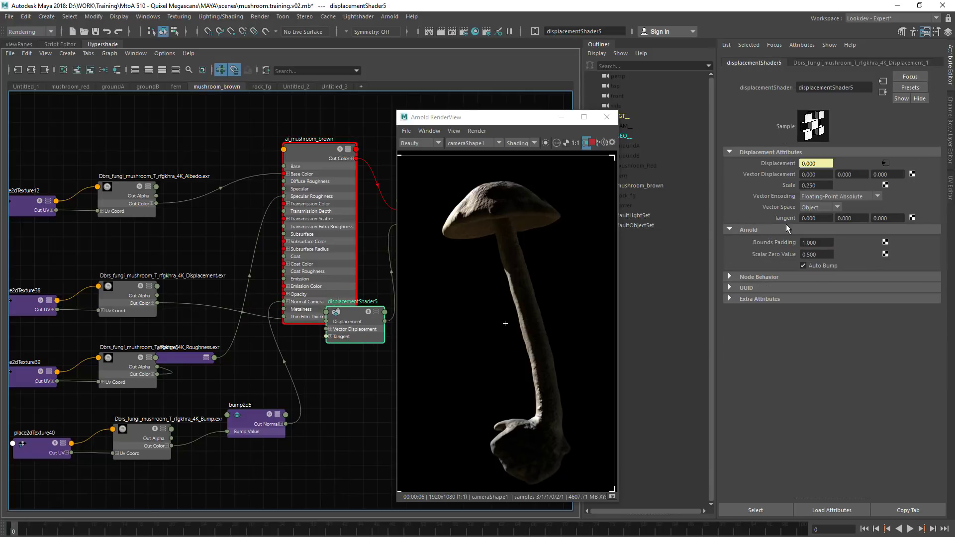
drag(825, 187, 774, 194)
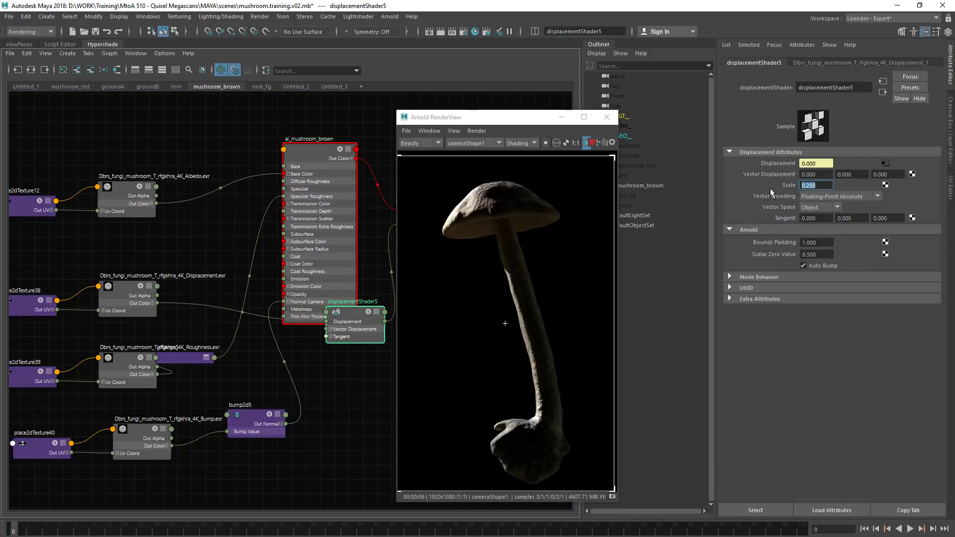
key(Return)
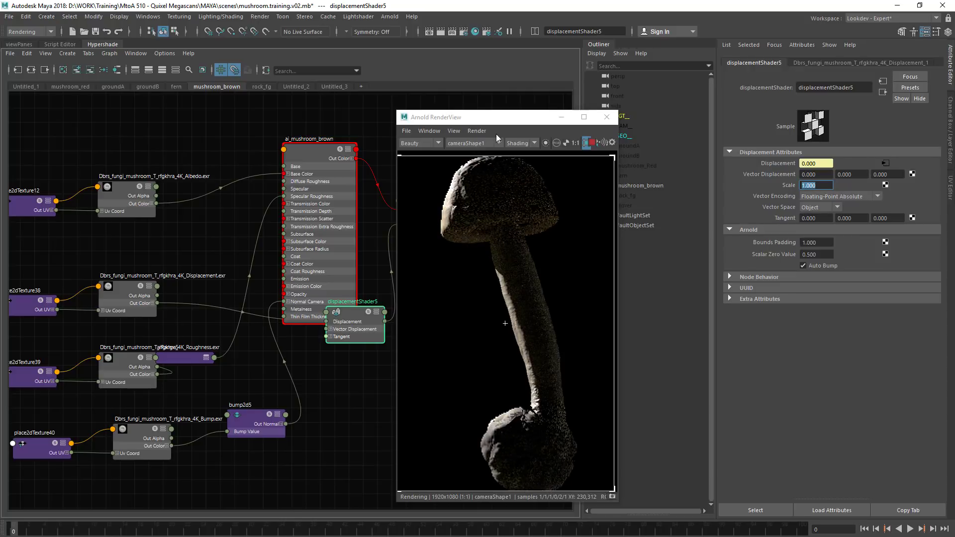
Step: Switch the mushroom render from full Shading to the Basic debug shading mode
click(516, 144)
click(467, 144)
click(469, 144)
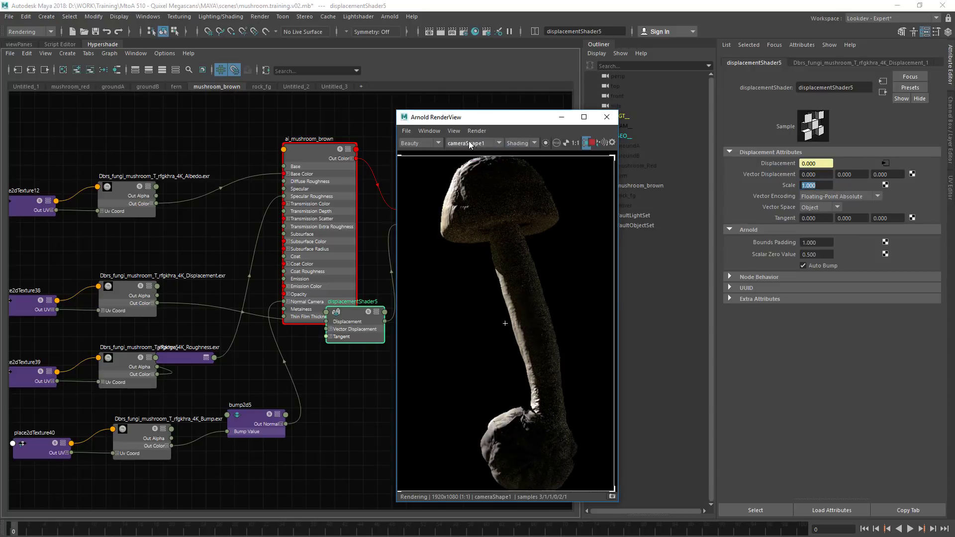
click(520, 143)
click(517, 157)
Step: Test displacementShader5's Scalar Zero Value at 0, 1 and 0.4, then set it to 0.525
click(817, 186)
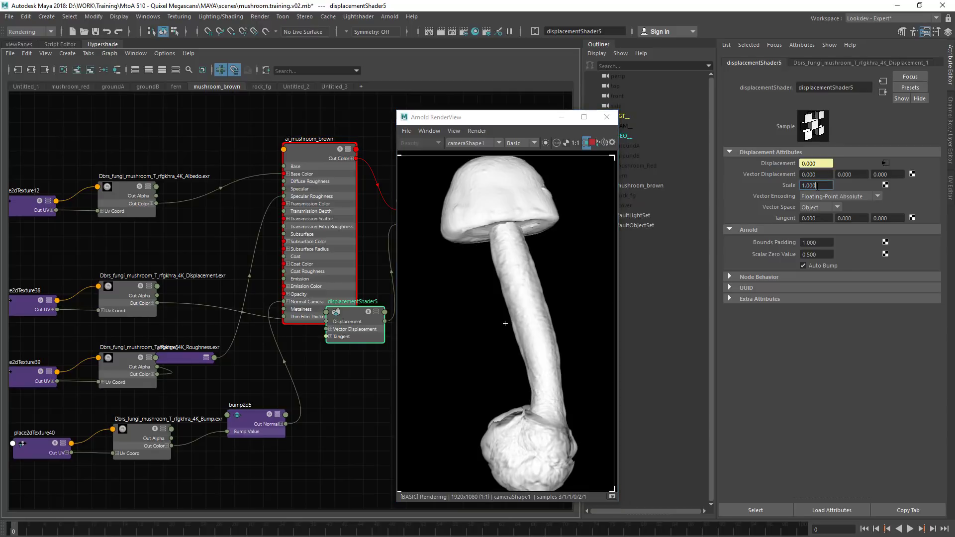
drag(823, 255, 786, 253)
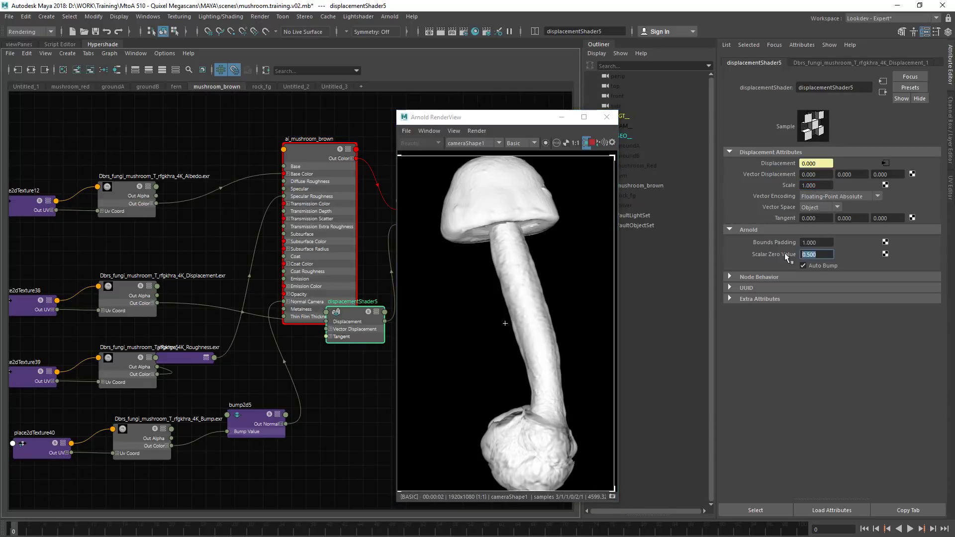
text(0)
key(Return)
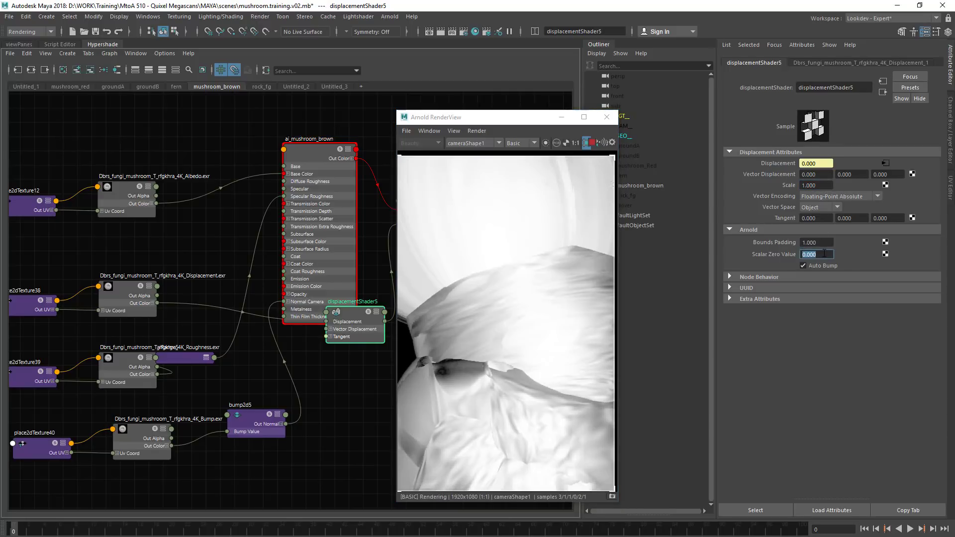
text(1)
key(Return)
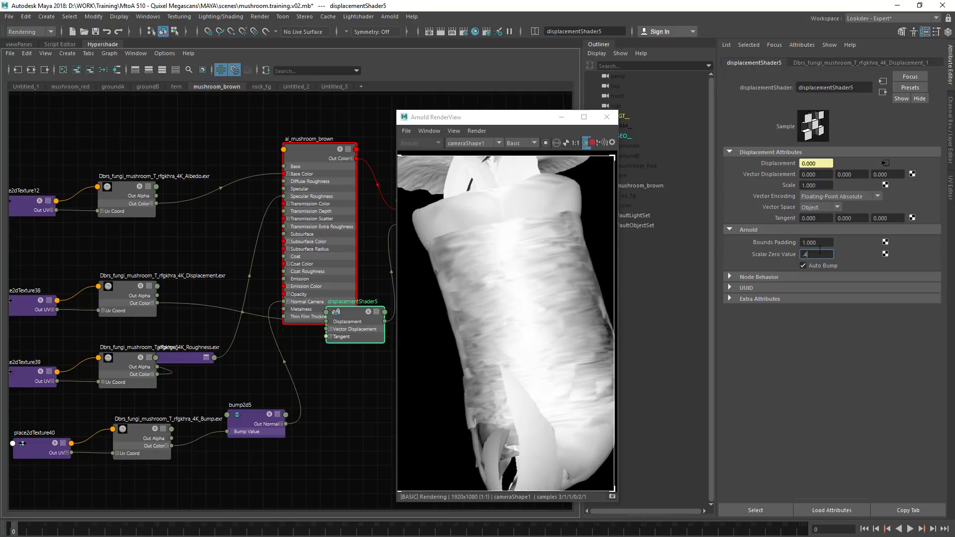
key(Return)
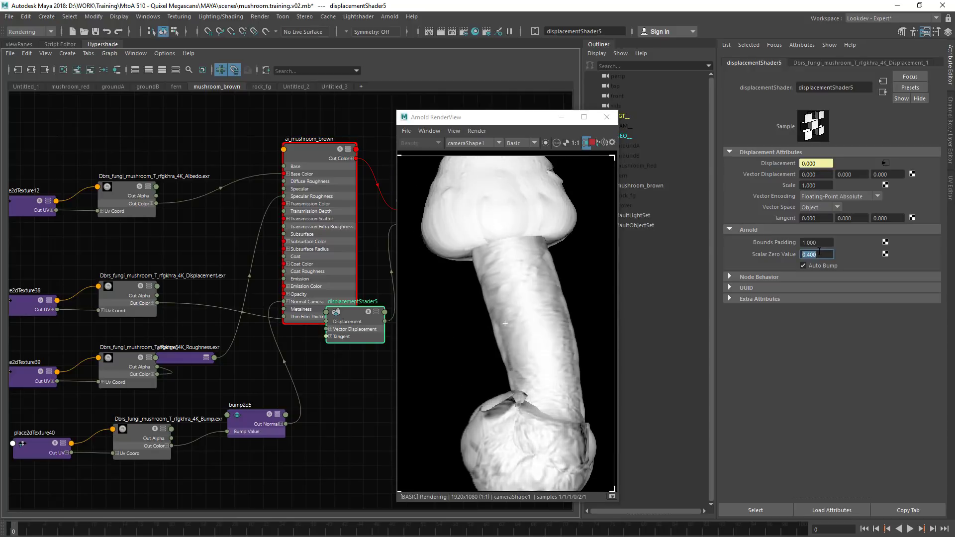
drag(822, 256, 810, 258)
text(575)
key(Return)
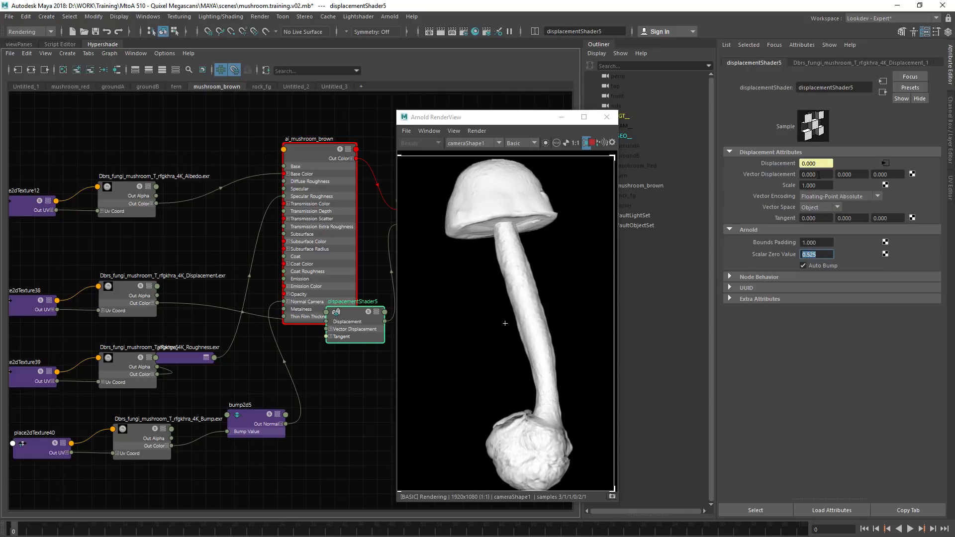
Step: Reduce displacementShader5's Scale to 0.5, then set it to 0 to compare against the undisplaced mushroom
drag(820, 185, 788, 185)
text(.5)
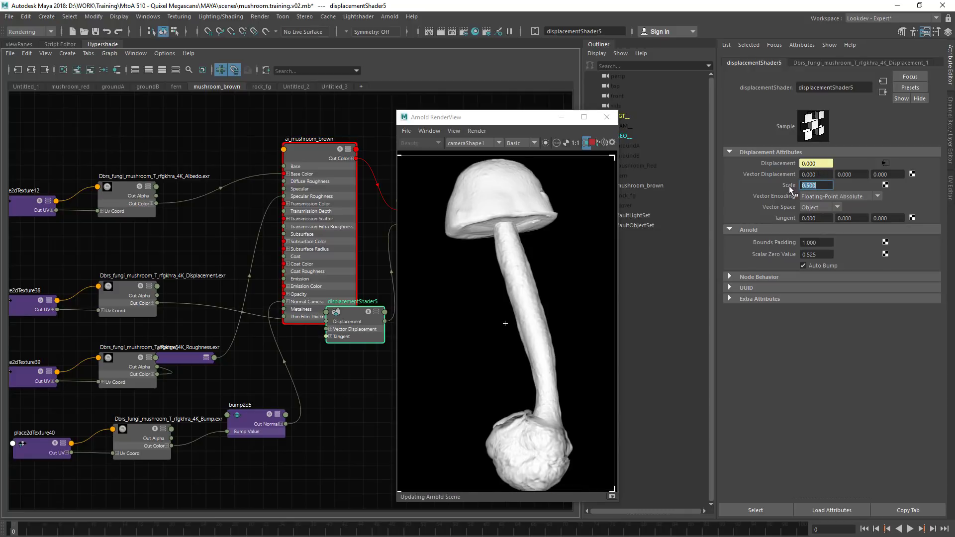
key(Return)
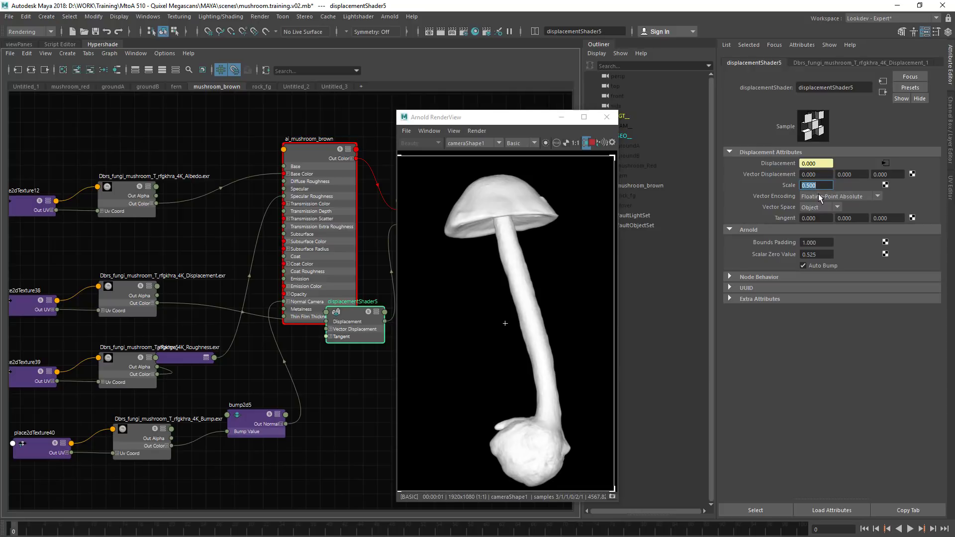
text(0)
key(Return)
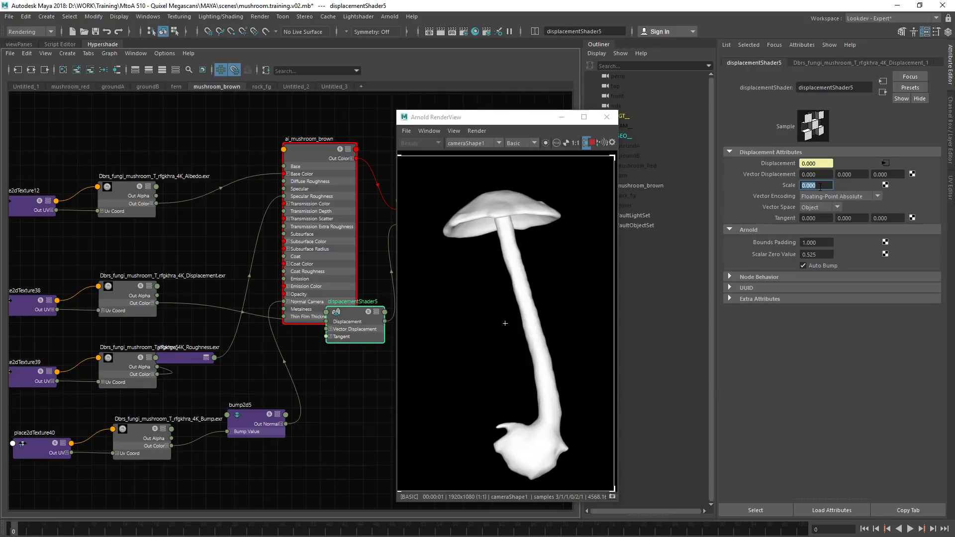
Step: Set displacementShader5's Scale to 0.25 and switch the mushroom render back to full Shading mode
text(0.25)
key(Return)
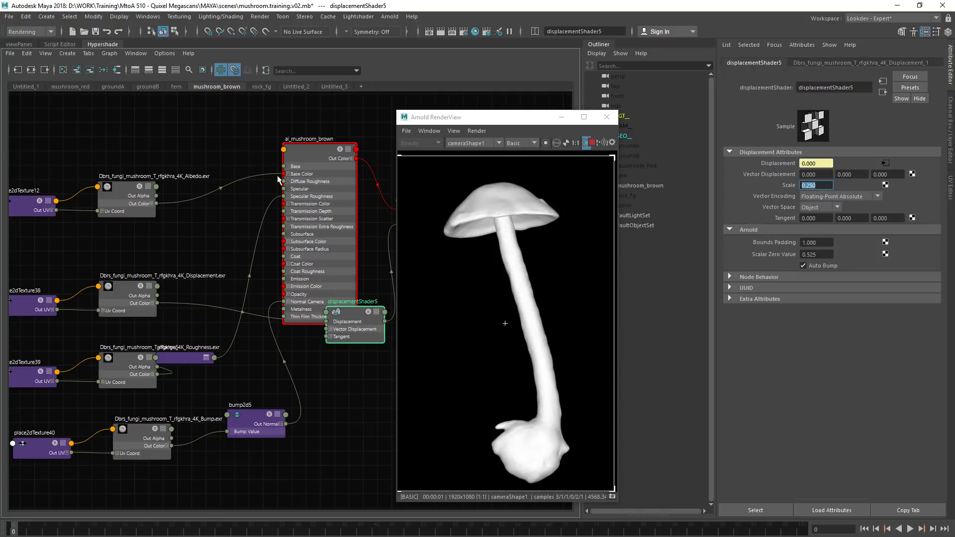
alt+middle_drag(220, 241, 257, 217)
drag(513, 119, 576, 99)
click(583, 125)
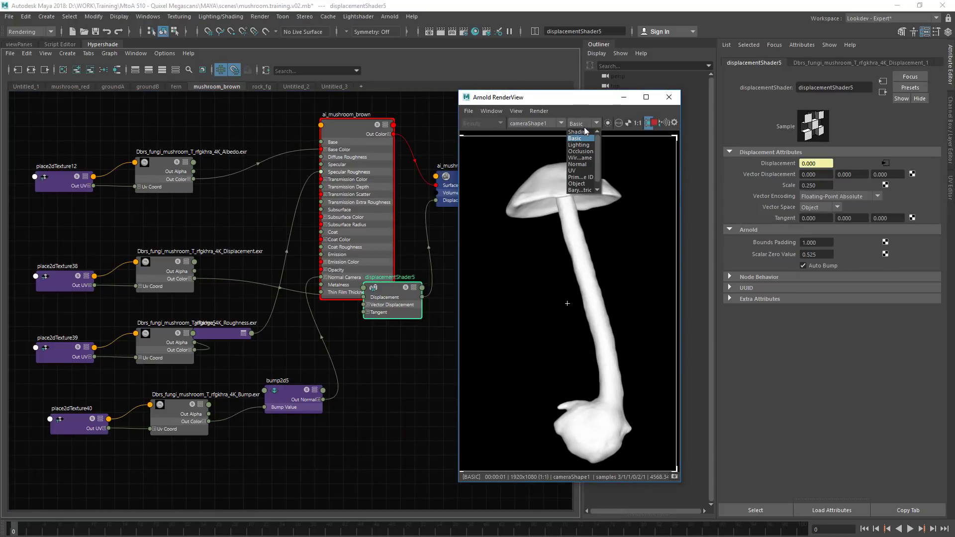
click(584, 132)
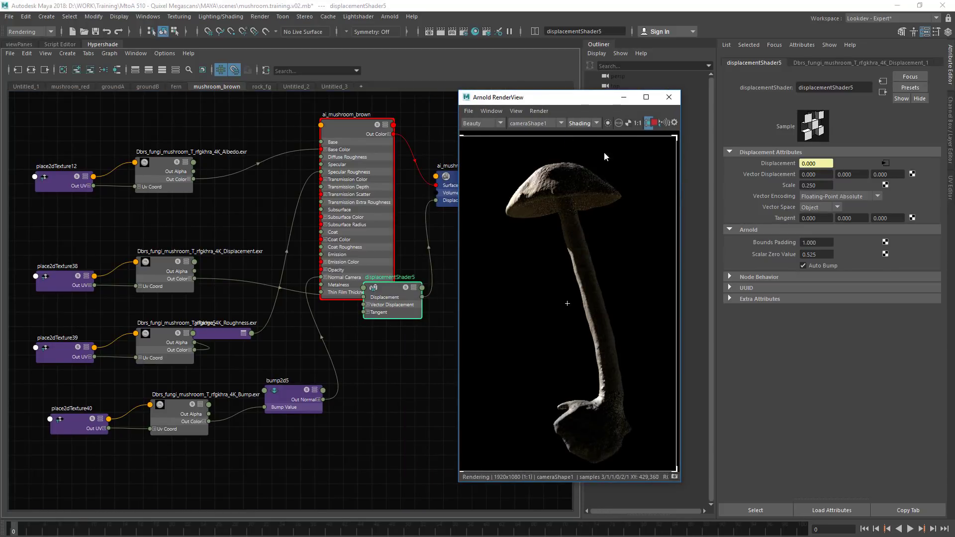
Step: Isolate the displacement, Bump texture and bump2d5 nodes in the render for inspection, then return to full shading
click(608, 123)
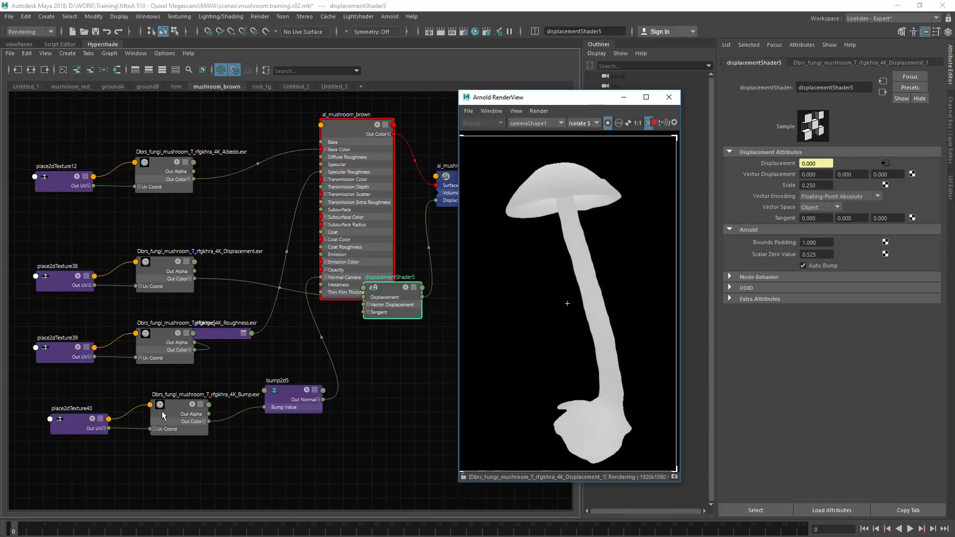
drag(162, 411, 165, 416)
click(301, 403)
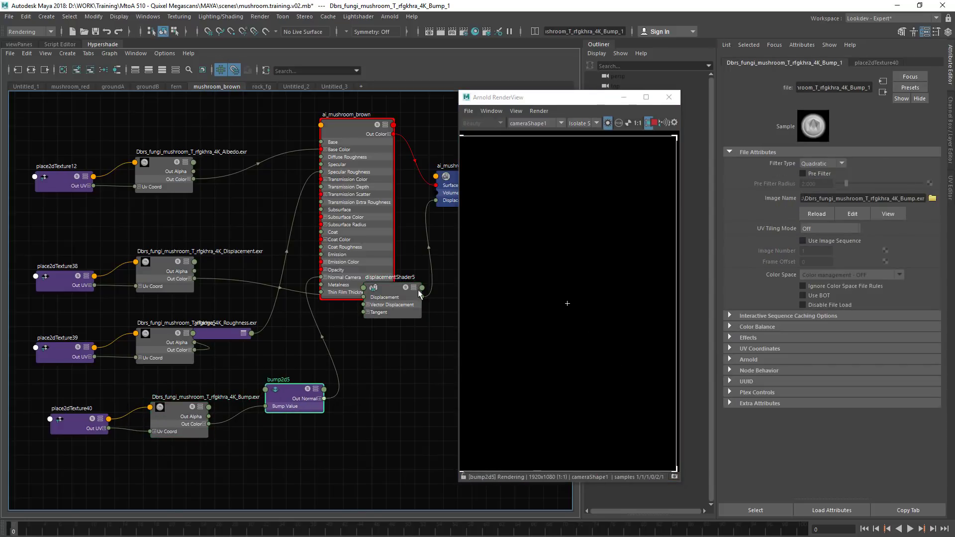
click(597, 123)
click(603, 124)
click(608, 123)
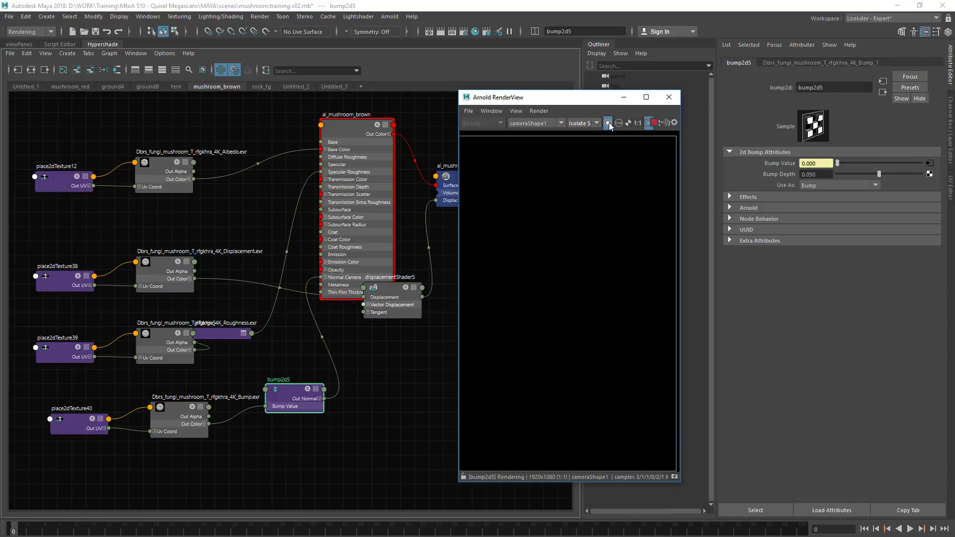
Step: Restrict the render to a region over the mushroom cap and test bump2d5's Bump Depth at 0 and 2
drag(503, 211, 580, 161)
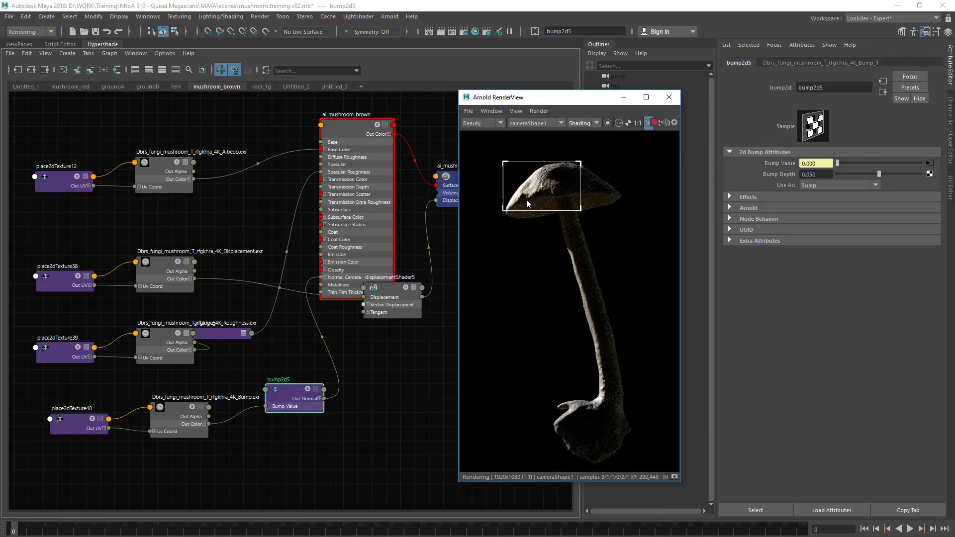
drag(278, 402, 278, 402)
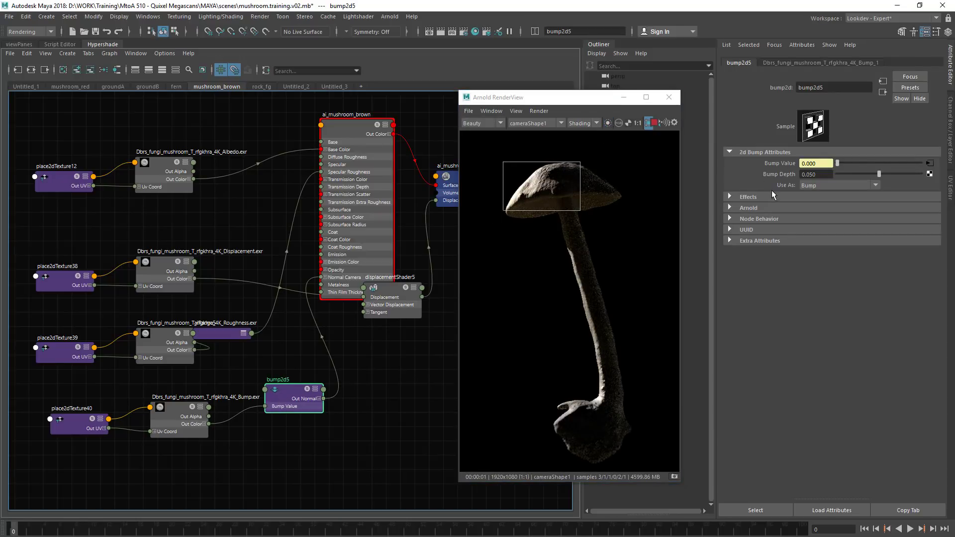
drag(820, 174, 783, 168)
text(0)
key(Return)
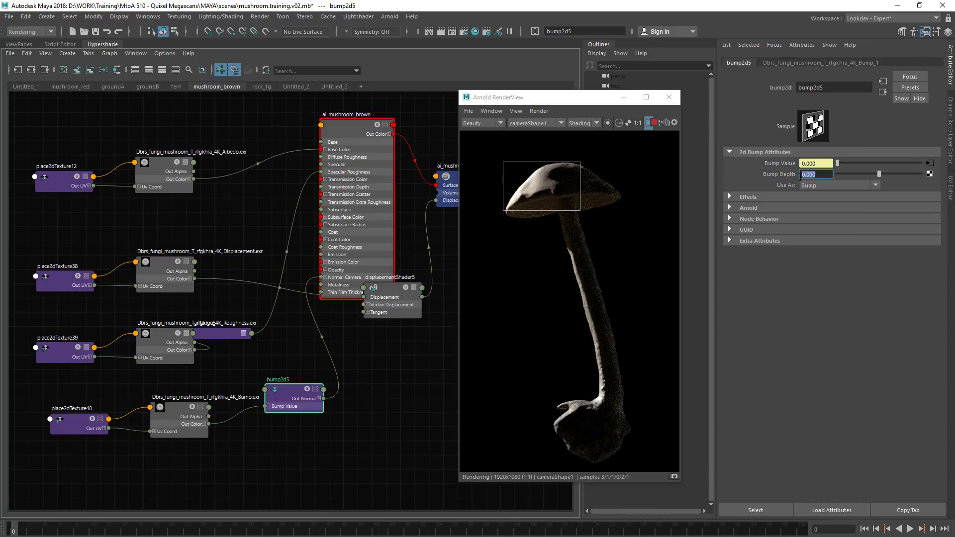
text(2)
key(Return)
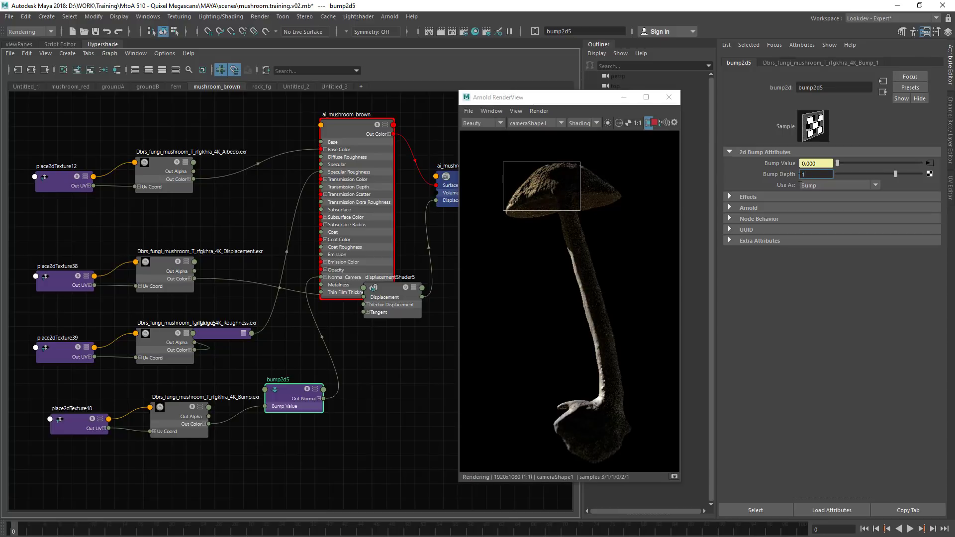
Step: Compare bump2d5's Bump Depth at 1 and 0, then set it to 0.1
key(Return)
text(000)
key(Return)
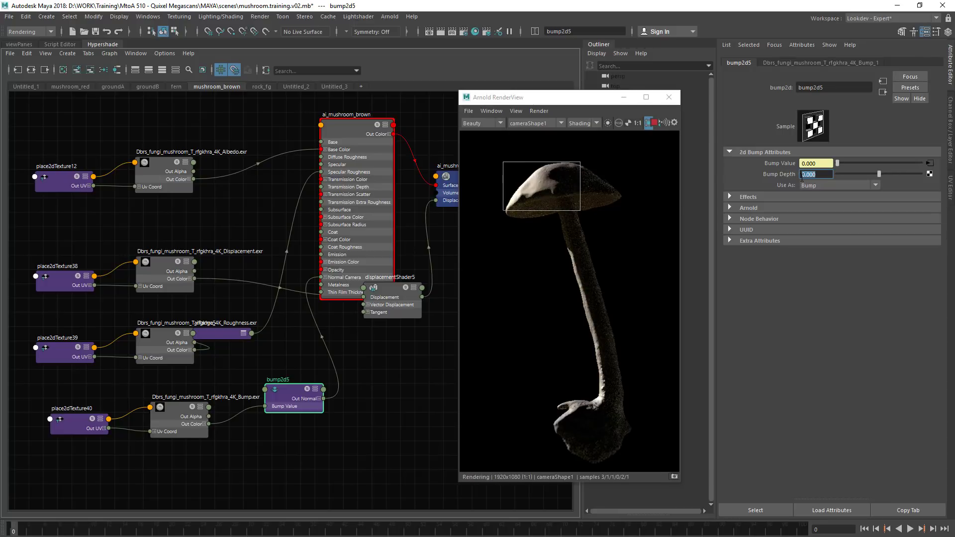
text(0.001)
key(Return)
text(0.1)
key(Return)
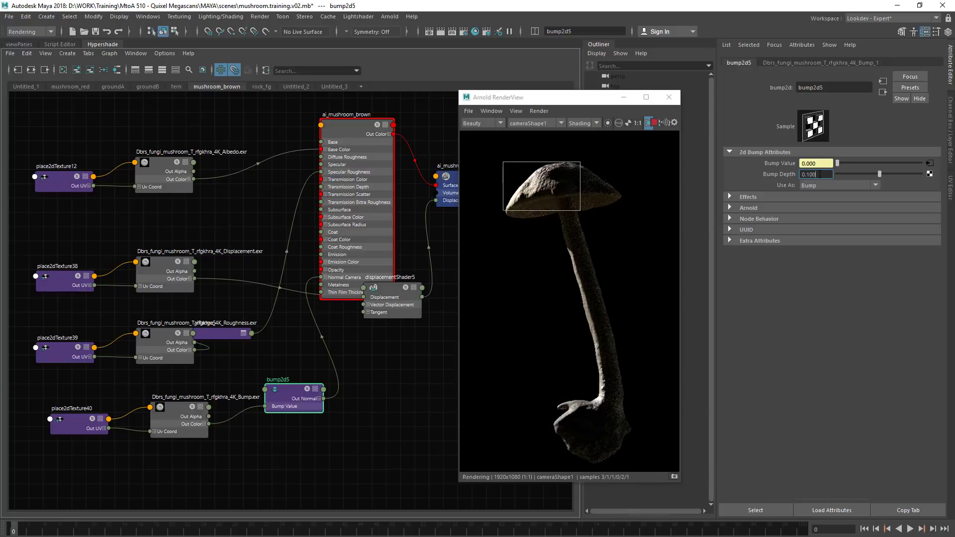
Step: Separate the overlapping Roughness texture and aiRange5 nodes, isolate them in the render, and enlarge the render region over the cap and upper stem
click(328, 420)
drag(157, 337, 142, 322)
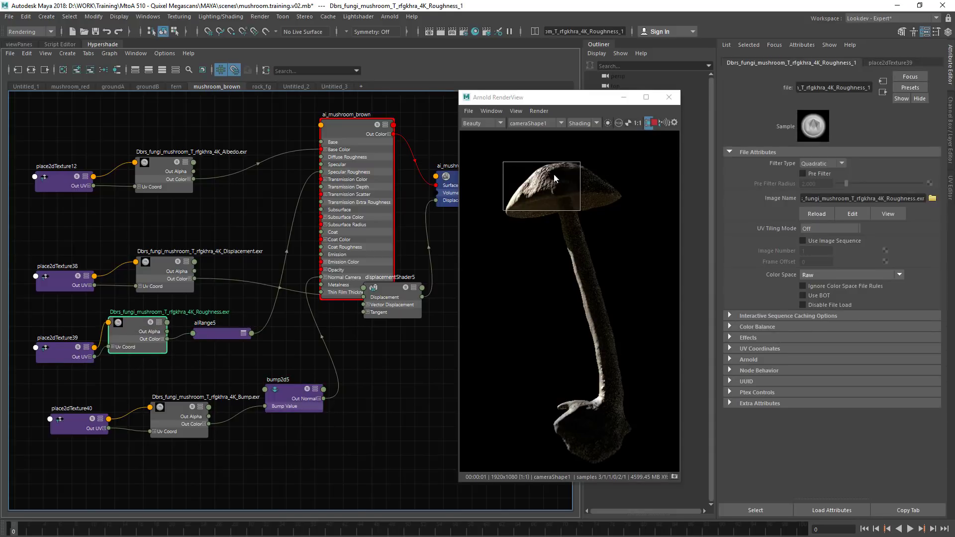
click(607, 123)
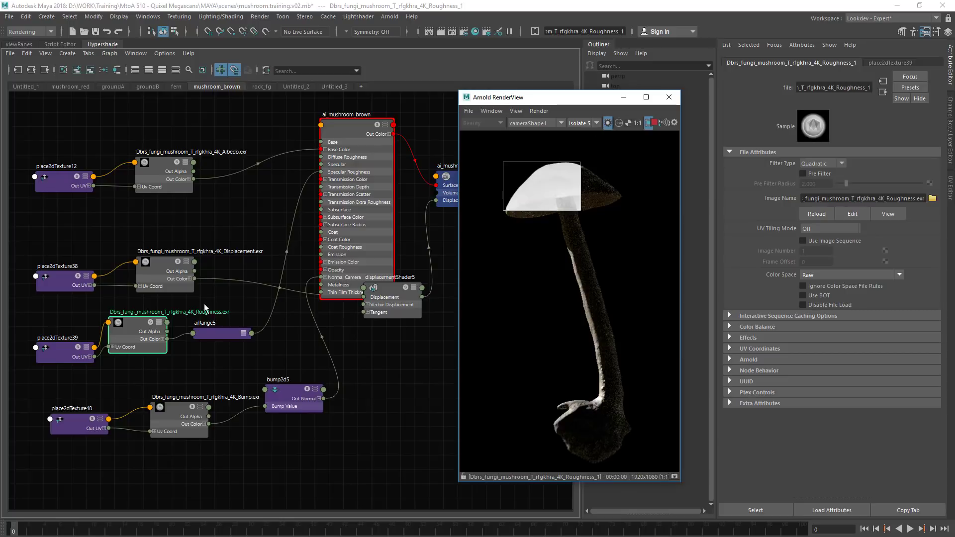
drag(214, 334, 230, 336)
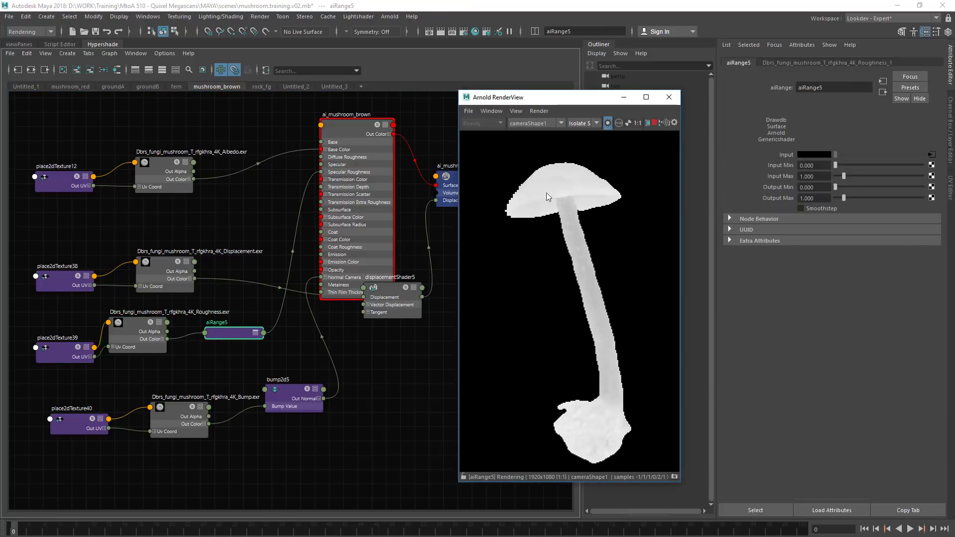
shift+drag(496, 147, 648, 301)
Step: Try raising aiRange5's Input Min to 0.41 and beyond on the isolated roughness map
drag(835, 165, 840, 167)
text(0.41)
key(Return)
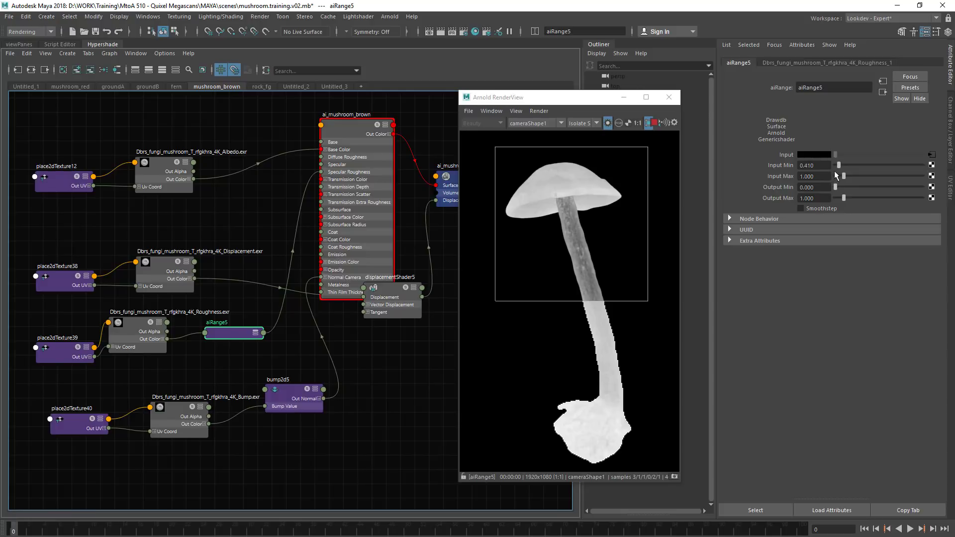
drag(839, 164, 841, 165)
Step: Invert aiRange5's input range with Input Min 1 and Input Max 0, then adjust them to 0.87 and 0.32
double_click(805, 166)
text(1)
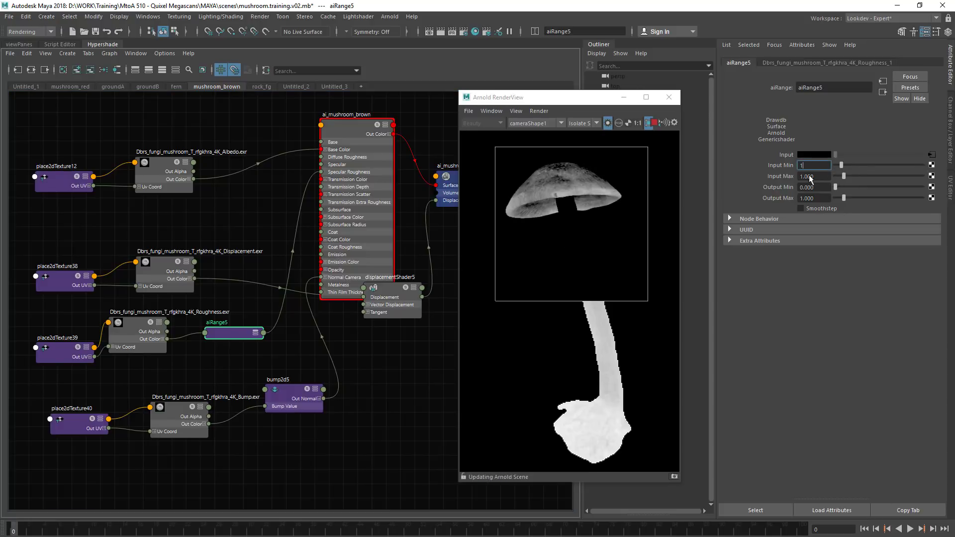
click(835, 177)
text(1)
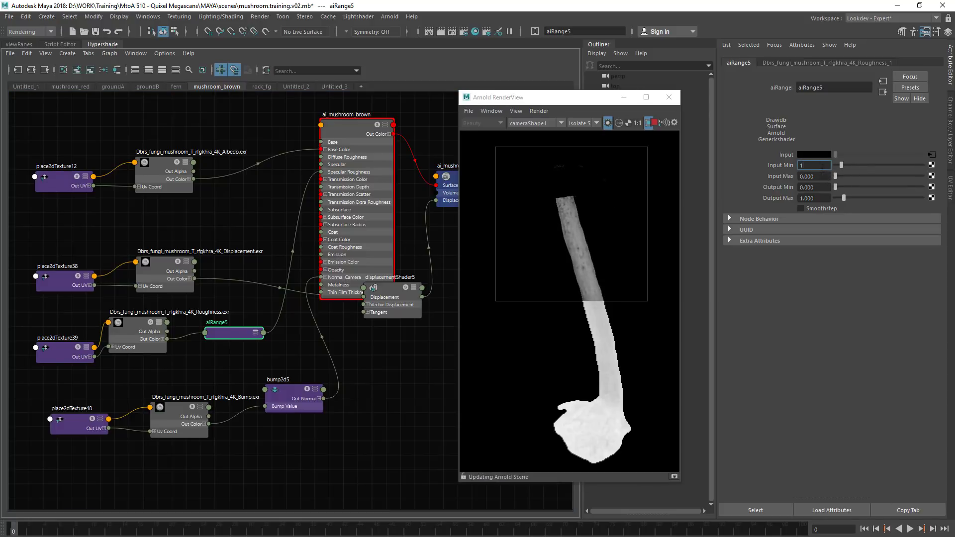
click(816, 177)
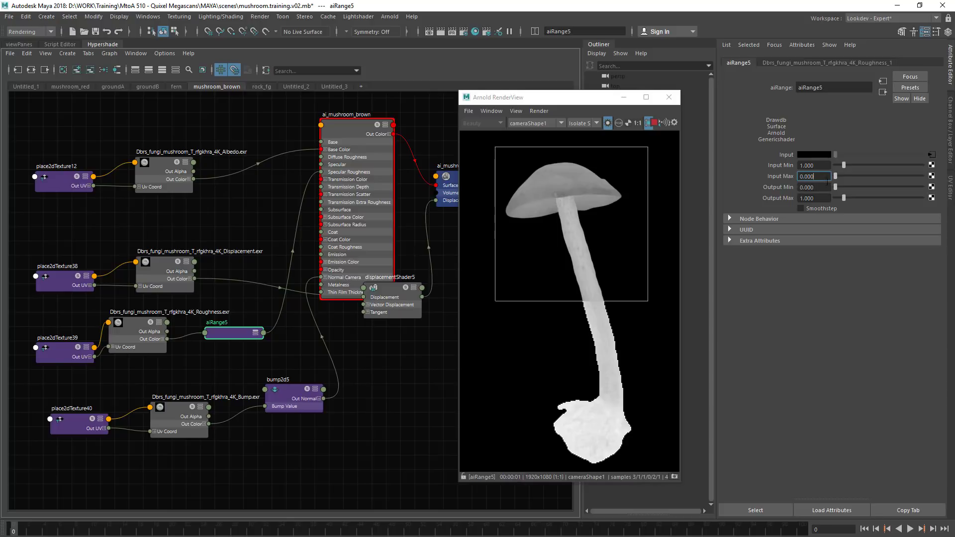
mouse_move(820, 175)
ctrl+mouse_down()
mouse_move(829, 176)
mouse_move(804, 175)
mouse_move(824, 175)
mouse_move(805, 164)
mouse_move(830, 173)
ctrl+mouse_up()
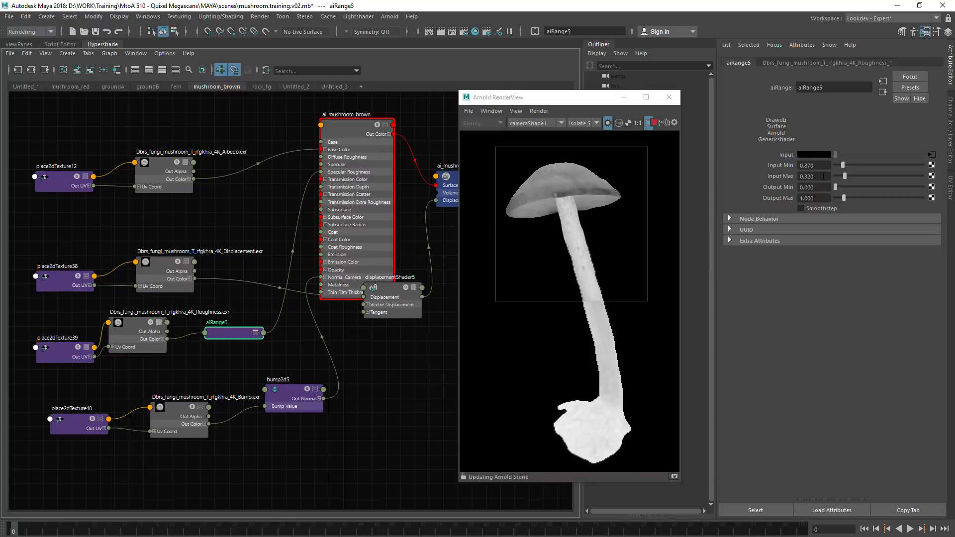
Step: Compare isolated and full shading while setting aiRange5's Output Min to 0.162 and Output Max to 1.149, with Smoothstep enabled
click(608, 123)
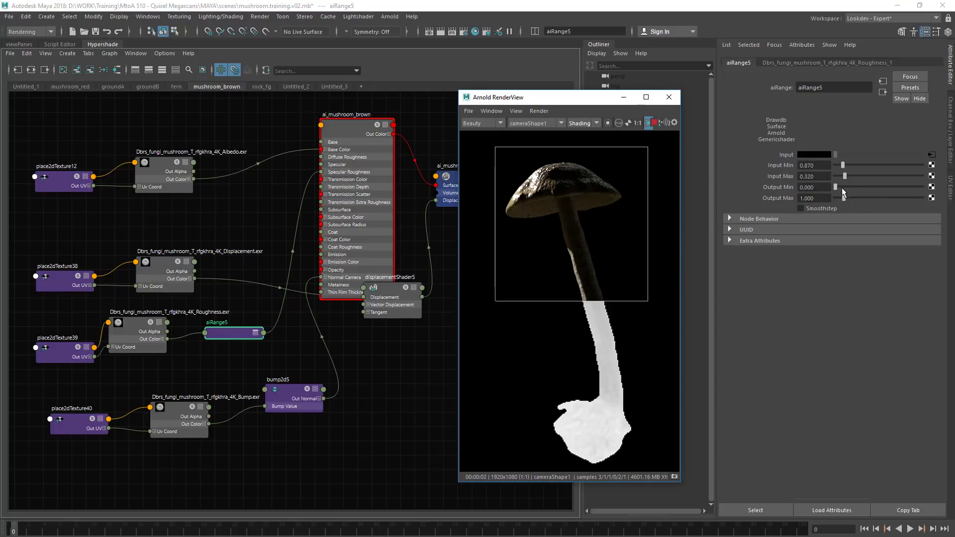
drag(834, 187, 836, 187)
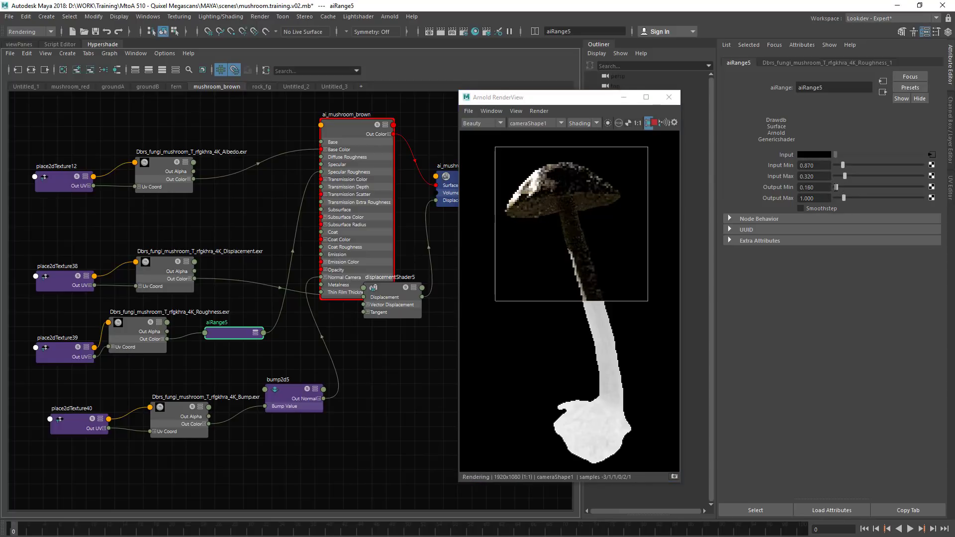
drag(836, 187, 858, 198)
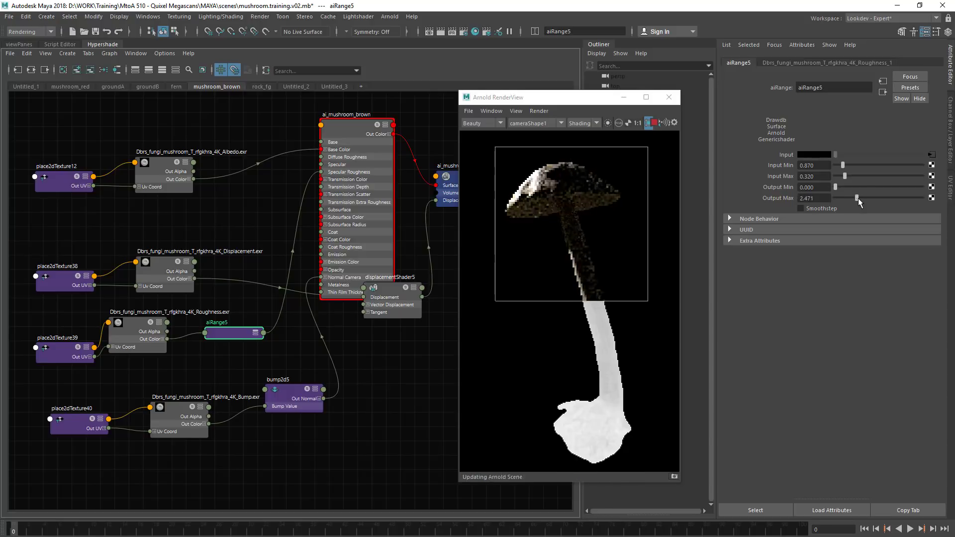
click(608, 123)
drag(859, 198, 837, 188)
click(826, 207)
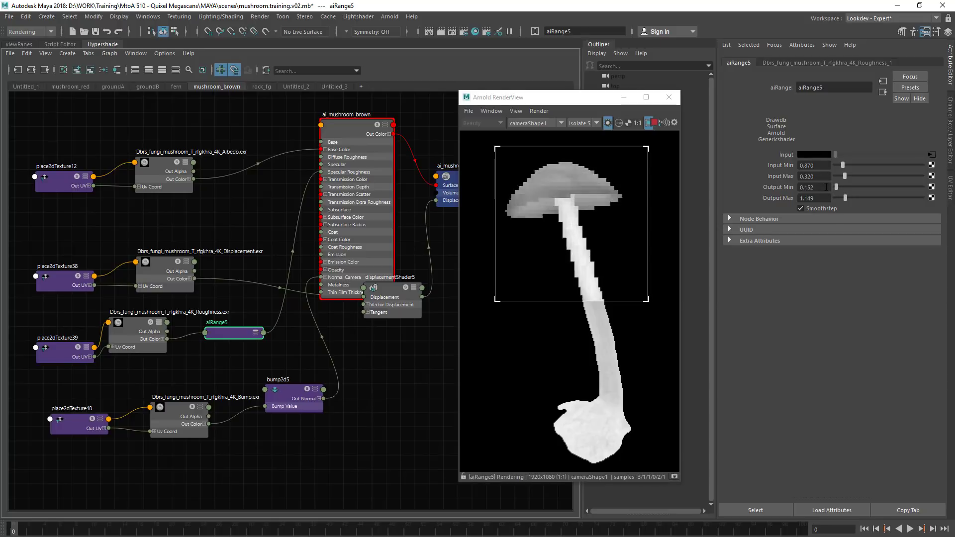
click(608, 122)
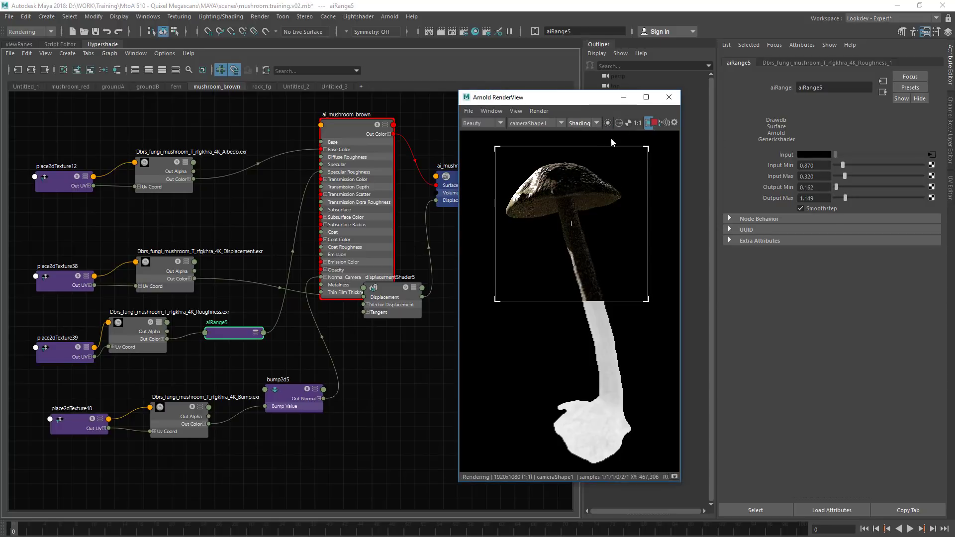
Step: Set the Subsurface Weight of the ai_mushroom_brown material to 1
alt+middle_drag(282, 191, 210, 156)
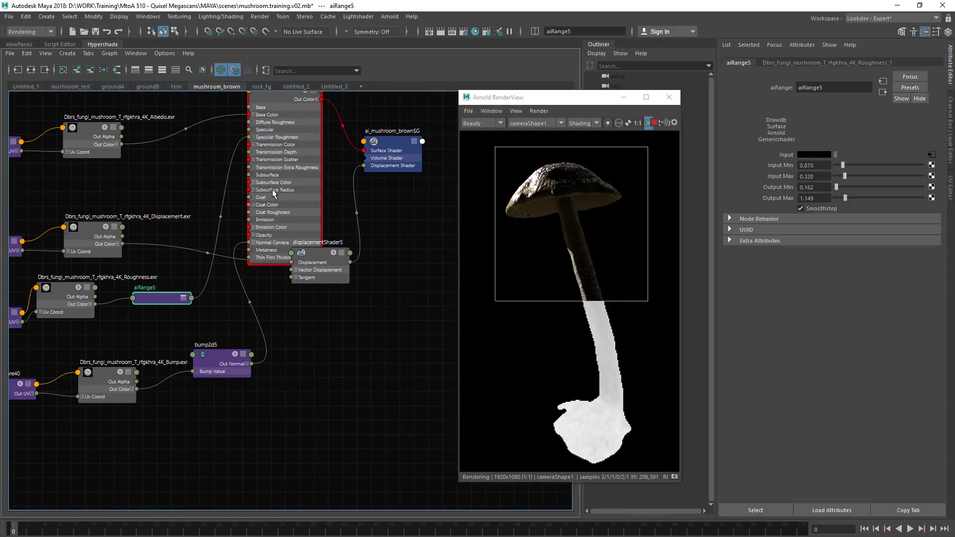
click(272, 190)
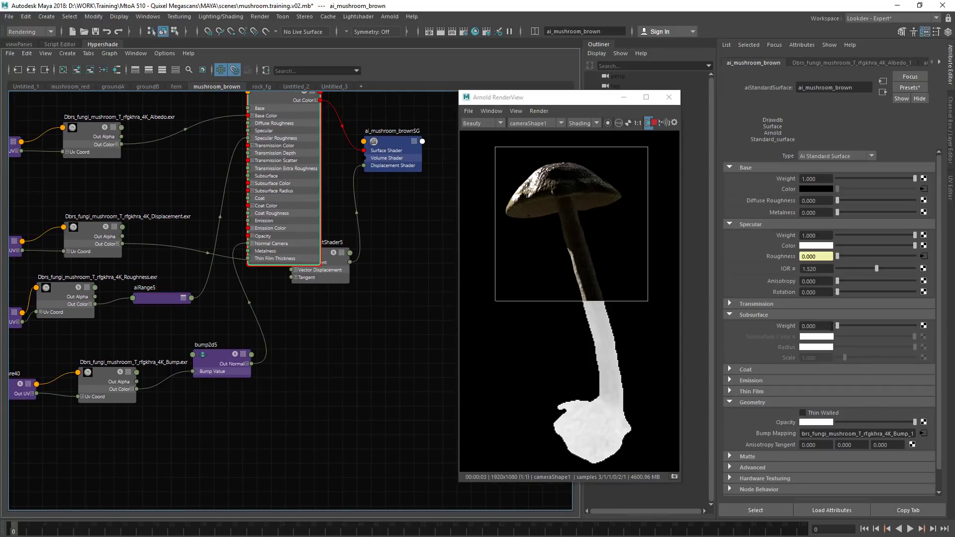
drag(839, 326, 938, 335)
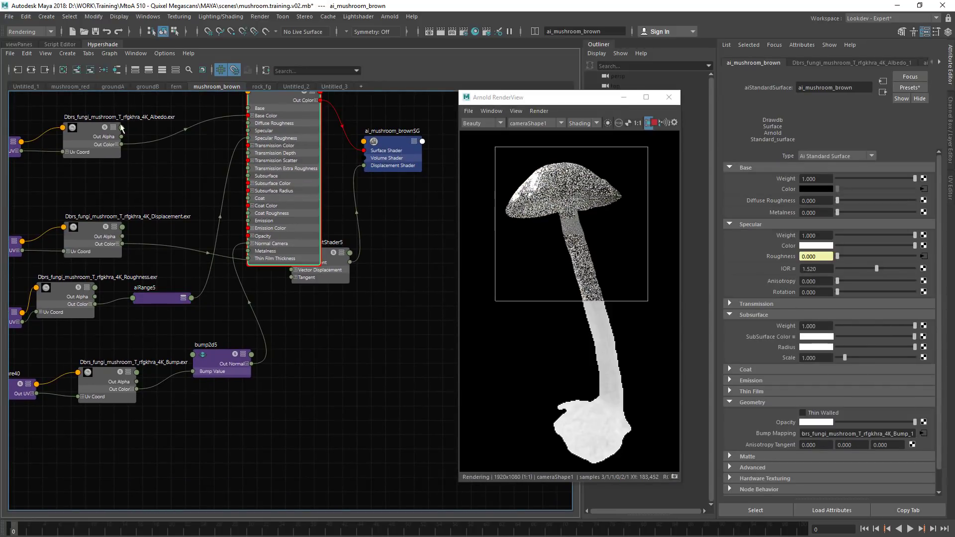
Step: Add an aiColorCorrect node and connect the Albedo texture through it to ai_mushroom_brown's Subsurface Color
alt+middle_drag(132, 142, 142, 172)
click(123, 202)
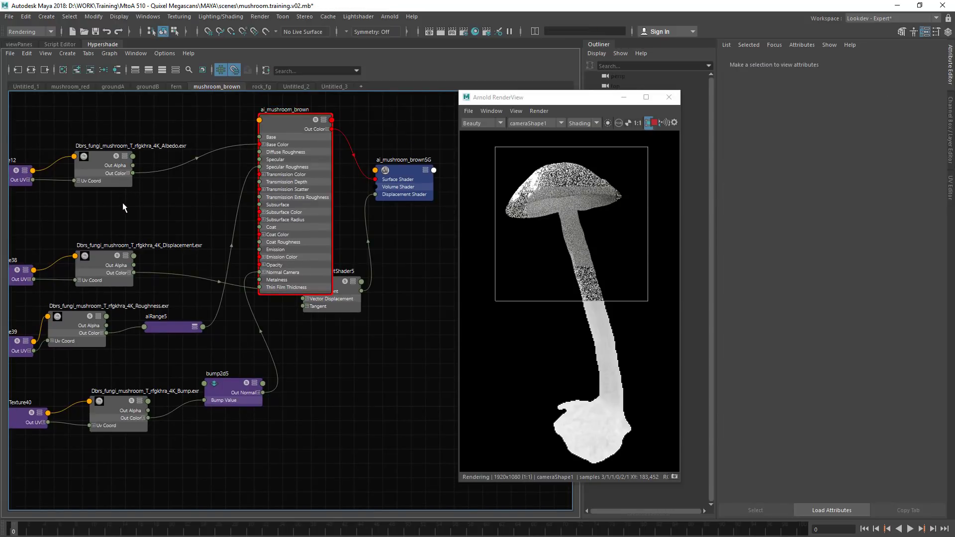
key(Tab)
text(aic)
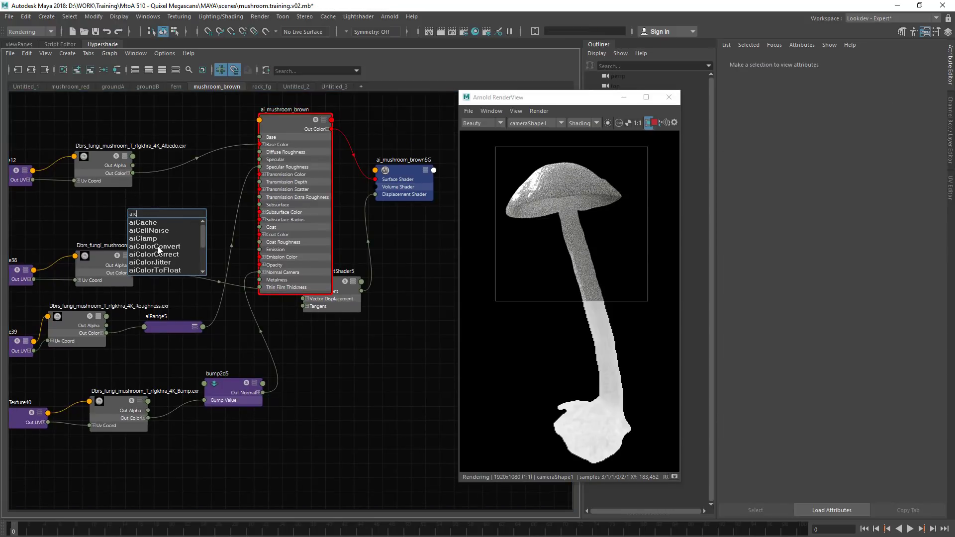
click(165, 255)
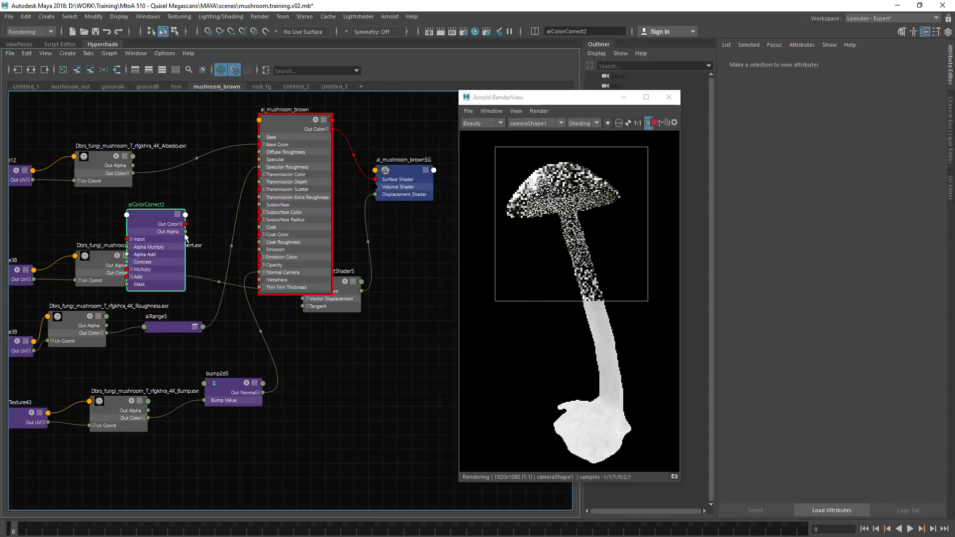
mouse_move(133, 174)
mouse_down()
mouse_move(160, 218)
mouse_move(169, 213)
mouse_move(164, 224)
mouse_move(271, 219)
mouse_move(260, 212)
mouse_up()
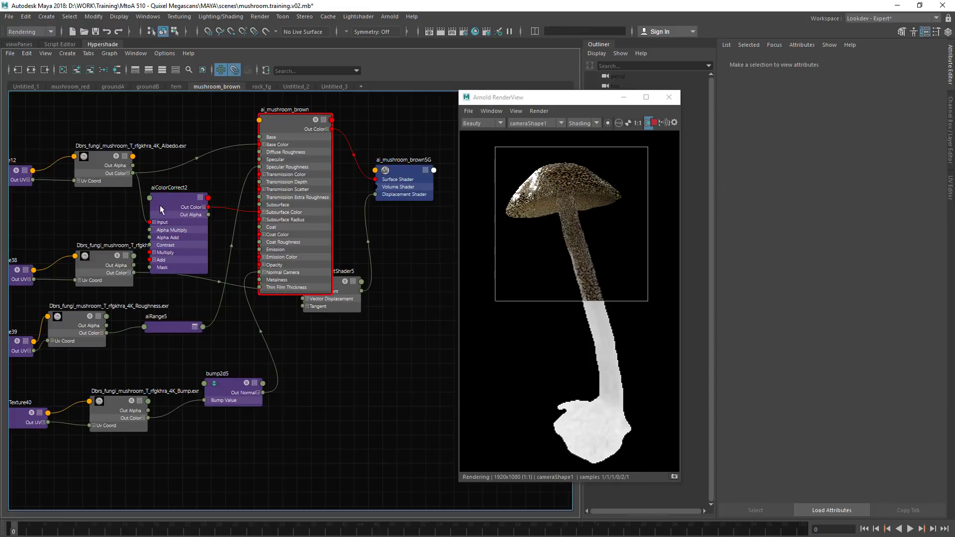
Step: Isolate aiColorCorrect2 in the render and set its Saturation to about 0.723 and Exposure to about 0.904
click(607, 123)
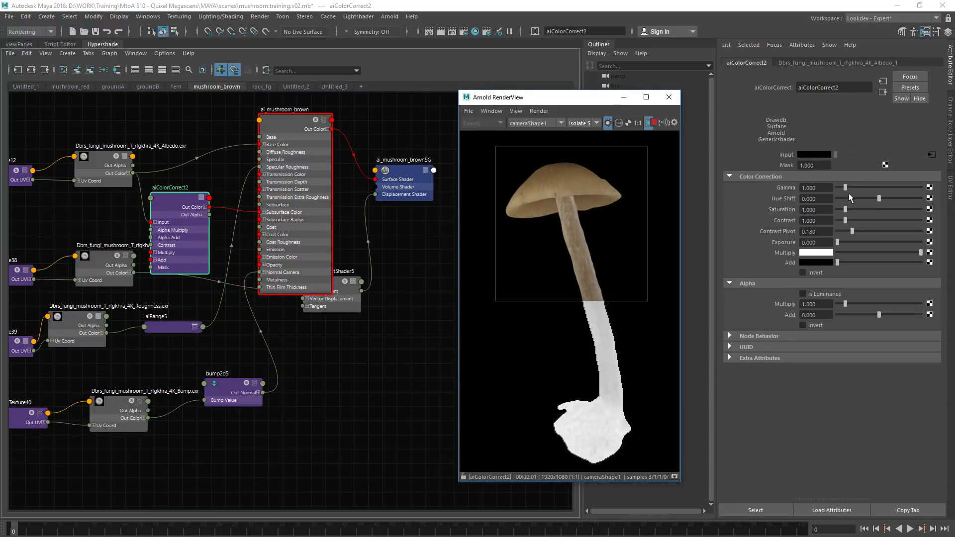
drag(845, 209, 844, 210)
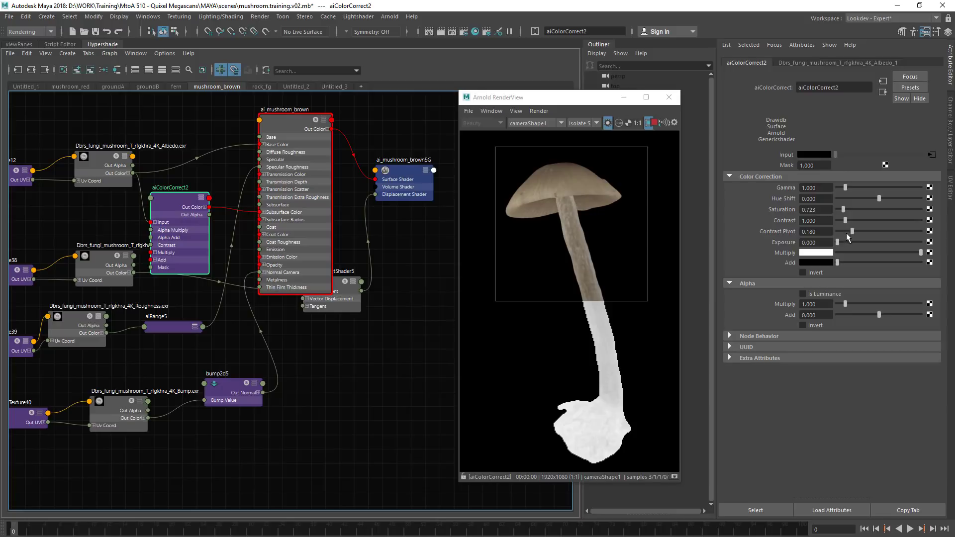
drag(839, 242, 845, 242)
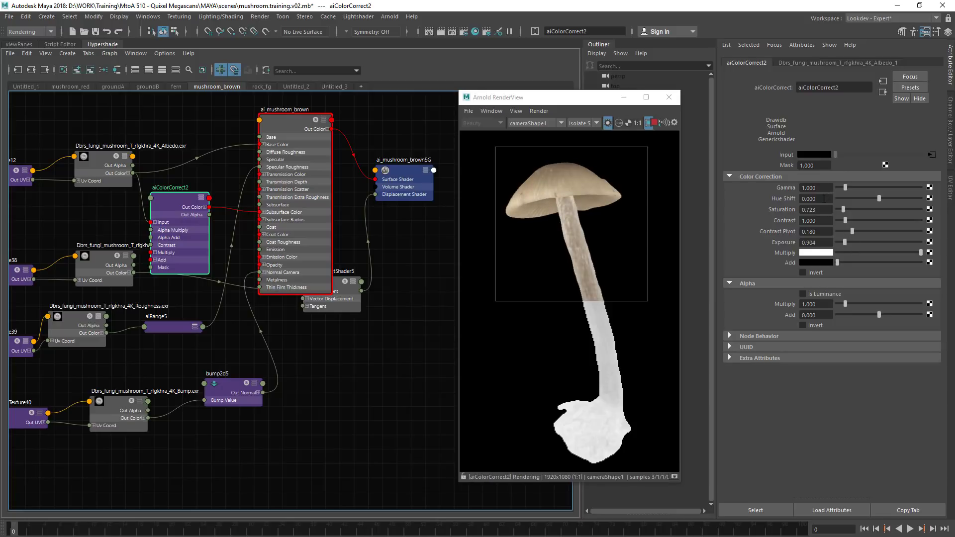
Step: Set aiColorCorrect2's Hue Shift to about -0.030 and, back in full shading, darken ai_mushroom_brown's Subsurface Radius color
ctrl+drag(825, 199, 823, 199)
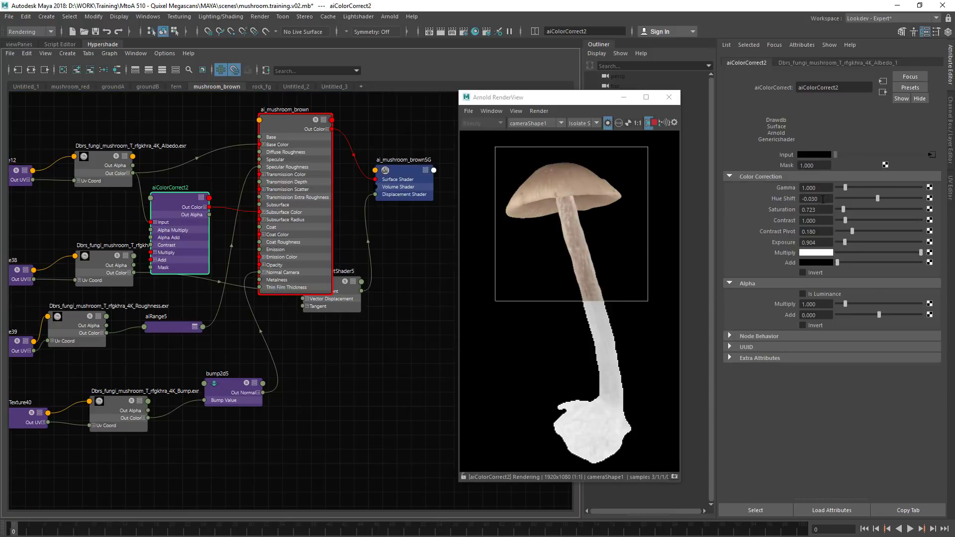
click(277, 148)
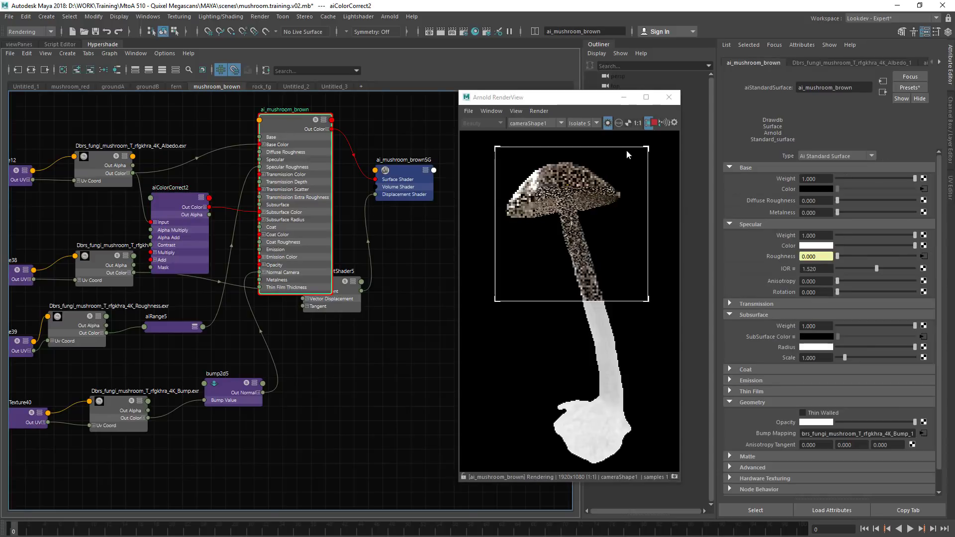
click(609, 123)
click(292, 123)
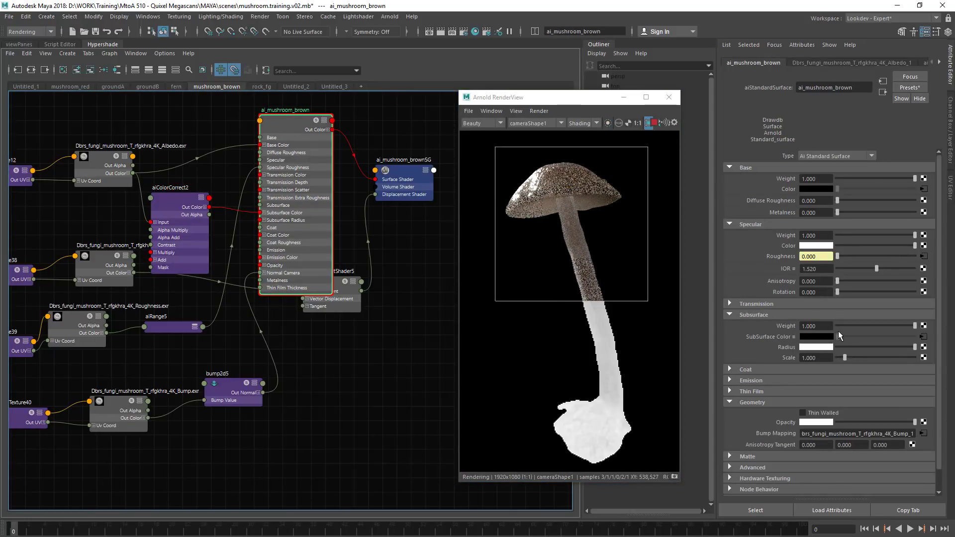
mouse_move(848, 347)
mouse_down()
mouse_move(830, 347)
mouse_move(846, 347)
mouse_up()
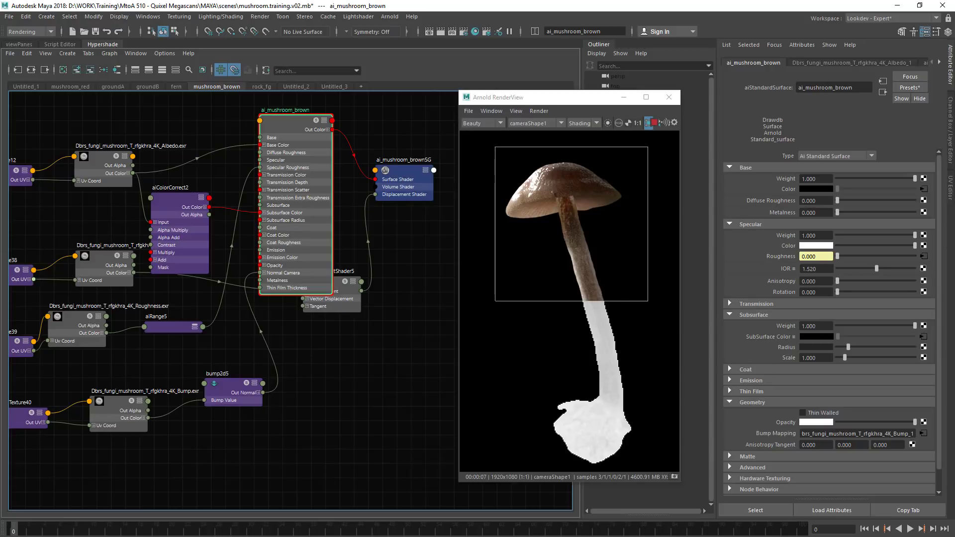
Step: Consult the caps in the mushrooms.PNG reference and set aiColorCorrect2's Hue Shift to about 0.024
key(alt+Tab)
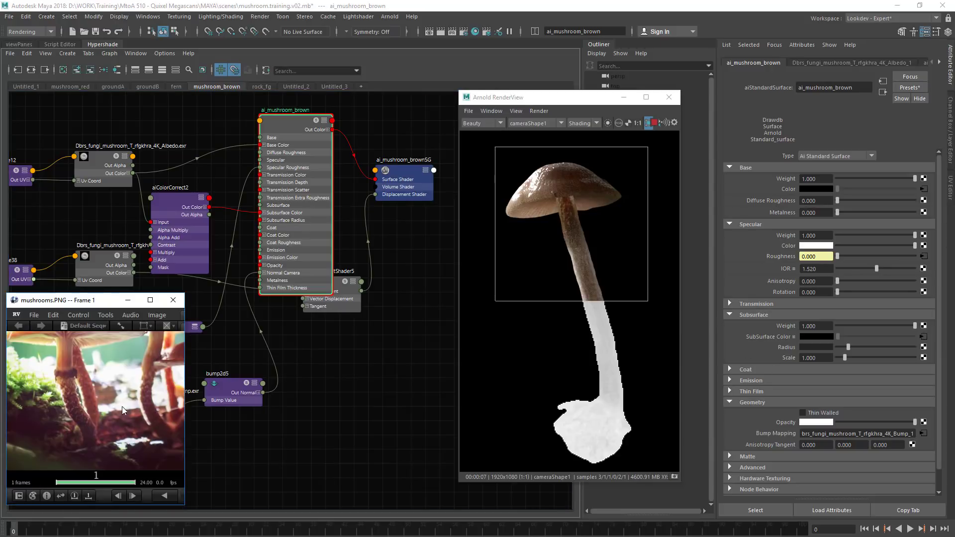
middle_drag(106, 366, 125, 407)
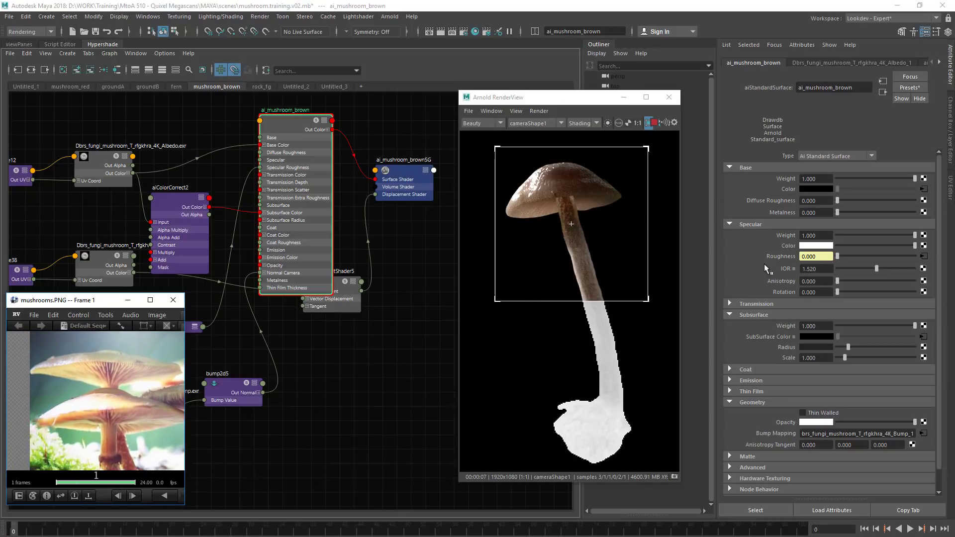
click(175, 200)
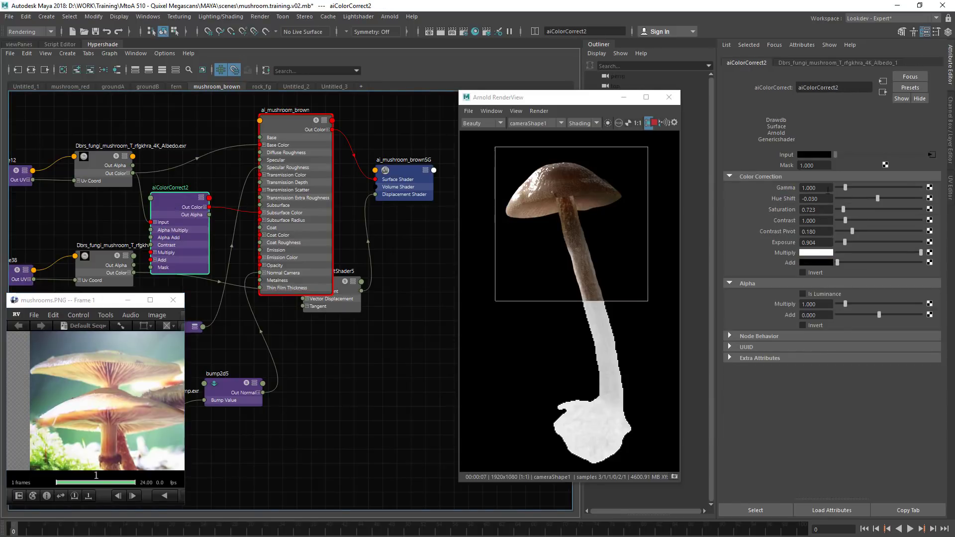
drag(868, 197, 879, 198)
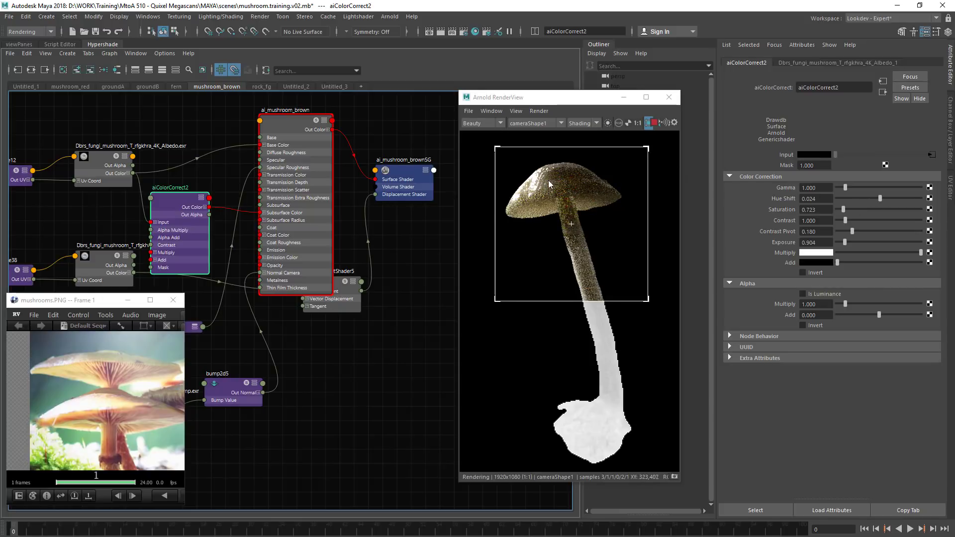
Step: Set ai_mushroom_brown's Subsurface Scale to about 0.780 and its Subsurface Weight to about 0.675
click(294, 122)
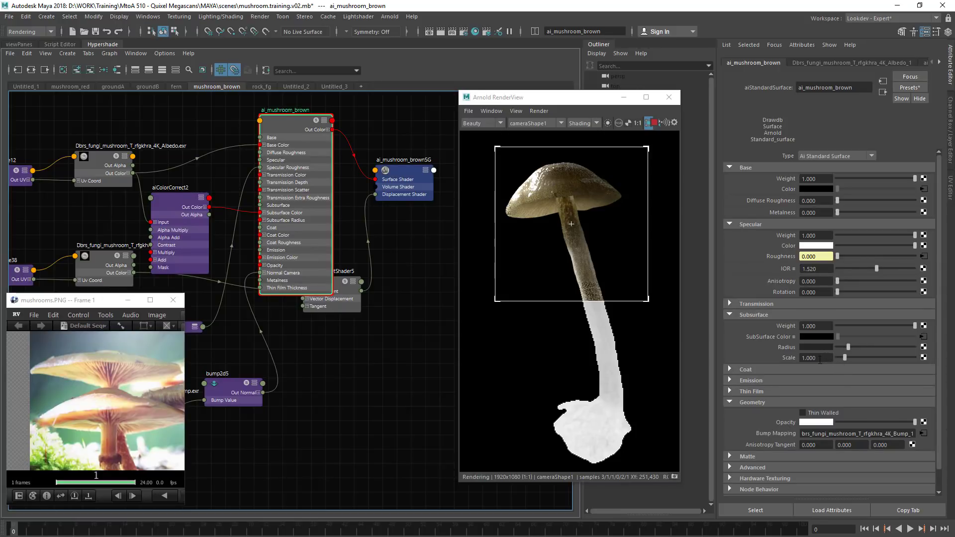
ctrl+drag(824, 358, 811, 359)
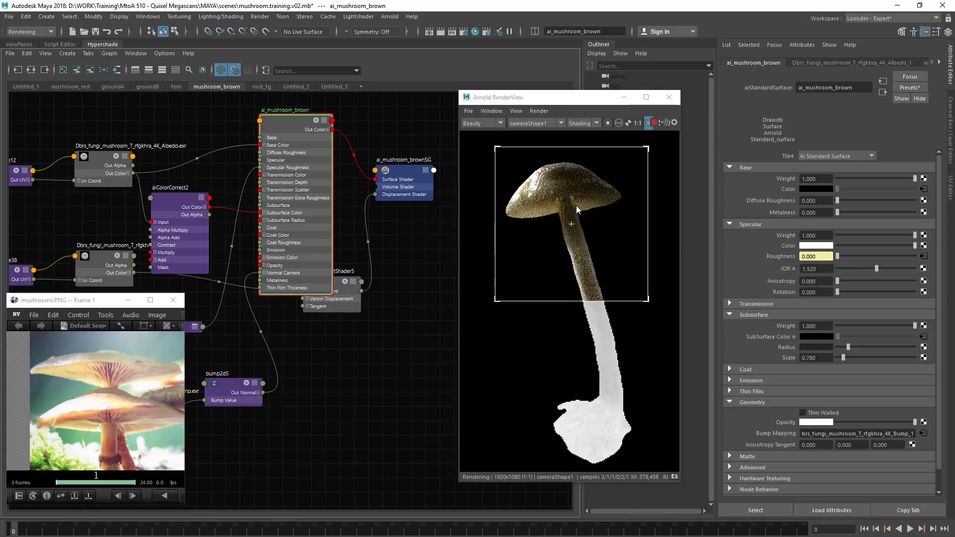
drag(841, 326, 890, 328)
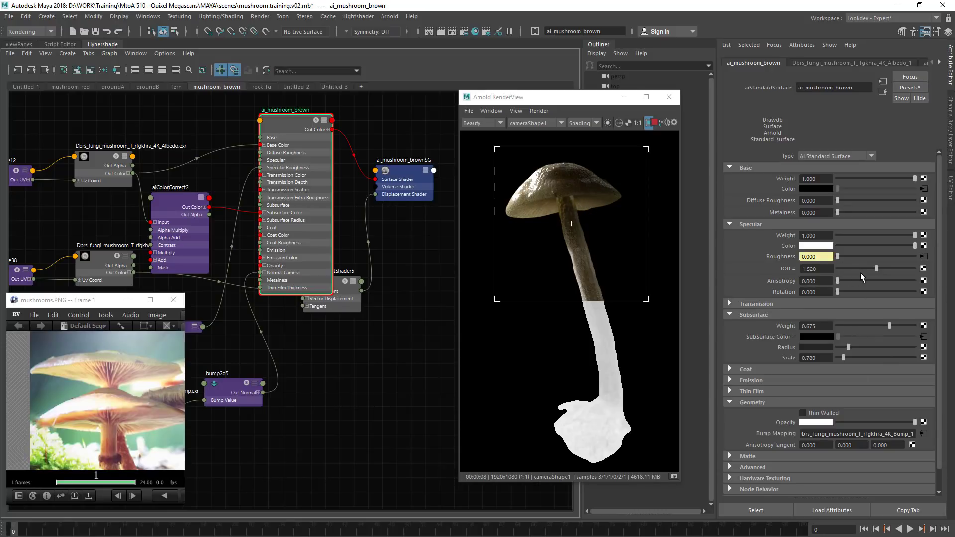
Step: Lower ai_mushroom_brown's specular IOR and set aiRange5's Output Min to about 0.442 and Output Max to about 1.609
drag(876, 269, 868, 269)
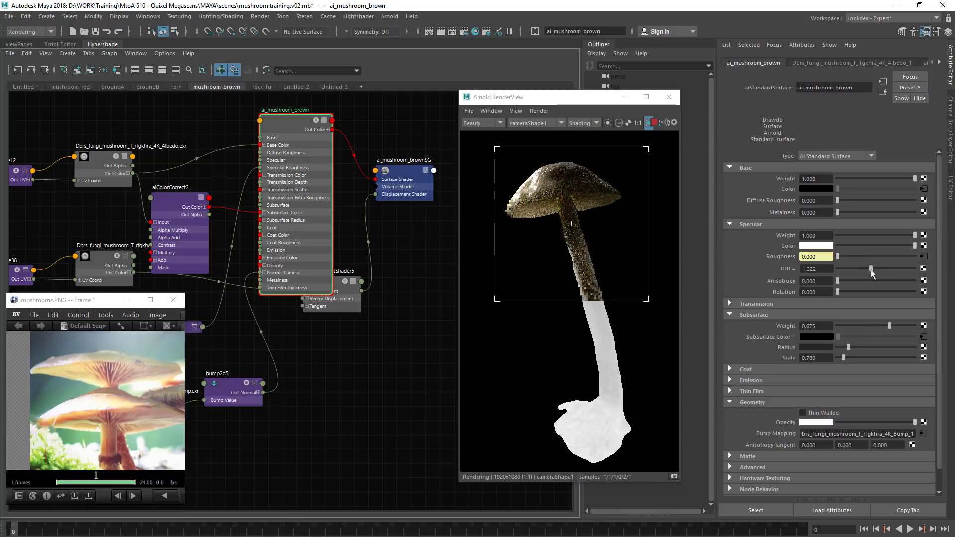
drag(871, 270, 873, 270)
click(921, 256)
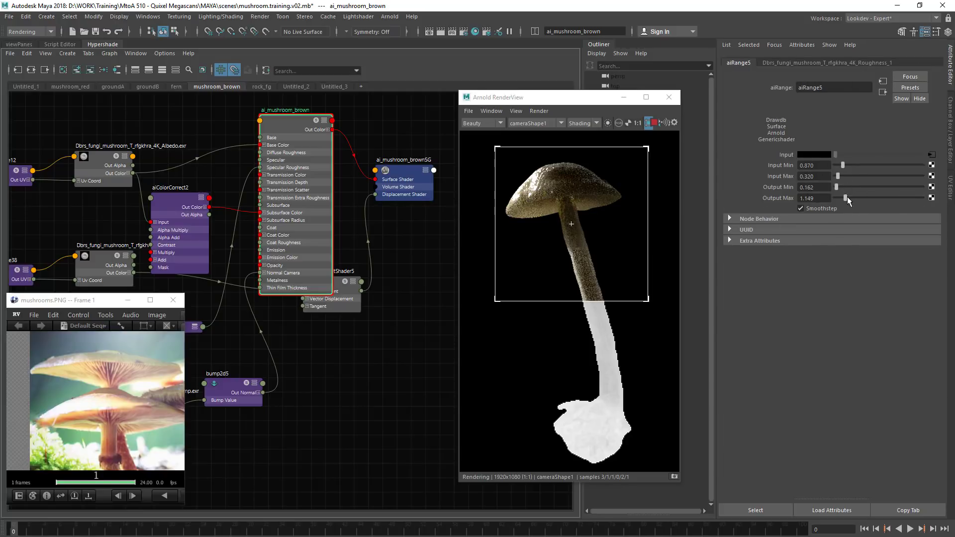
drag(847, 197, 838, 188)
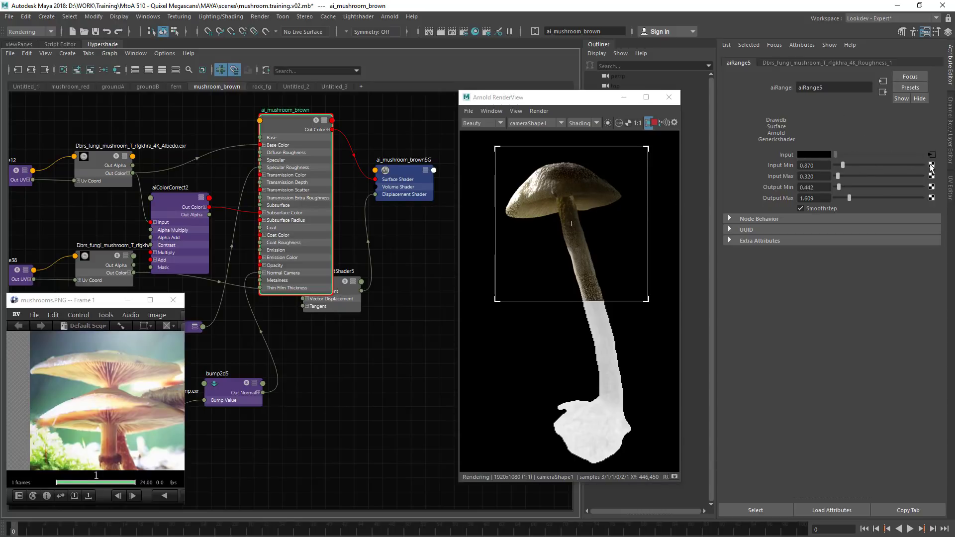
Step: Inspect the other brown mushroom in the render with a new crop region around its cap
click(602, 362)
alt+drag(602, 362, 429, 224)
drag(461, 177, 598, 293)
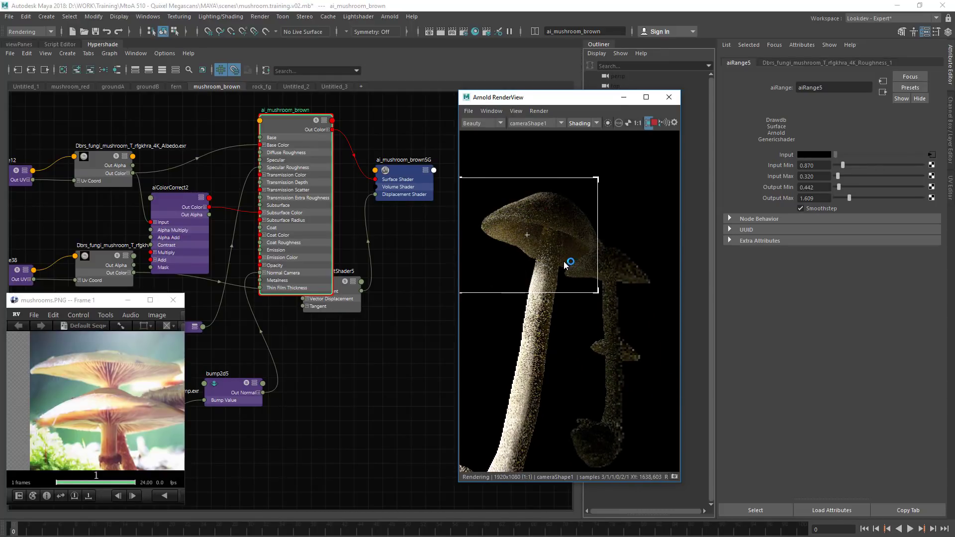
click(96, 31)
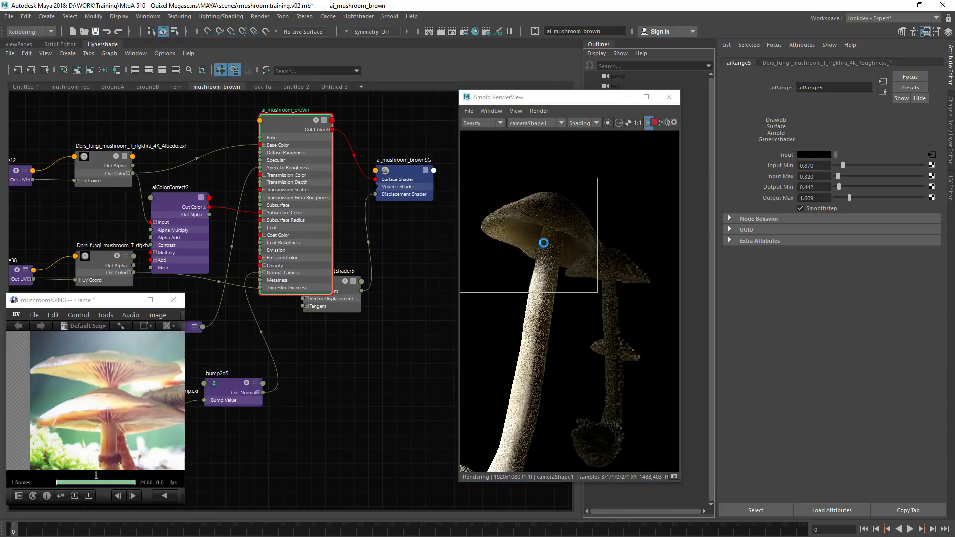
Step: Close the render view, hide the mushroom_brown group and show the fern group in the camera view
click(670, 96)
click(642, 185)
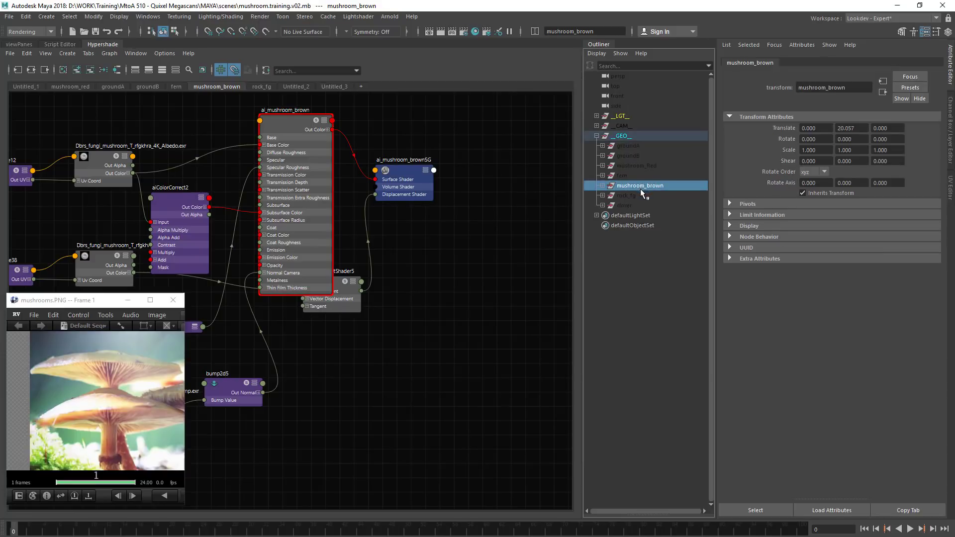
key(ctrl+h)
click(645, 175)
click(19, 44)
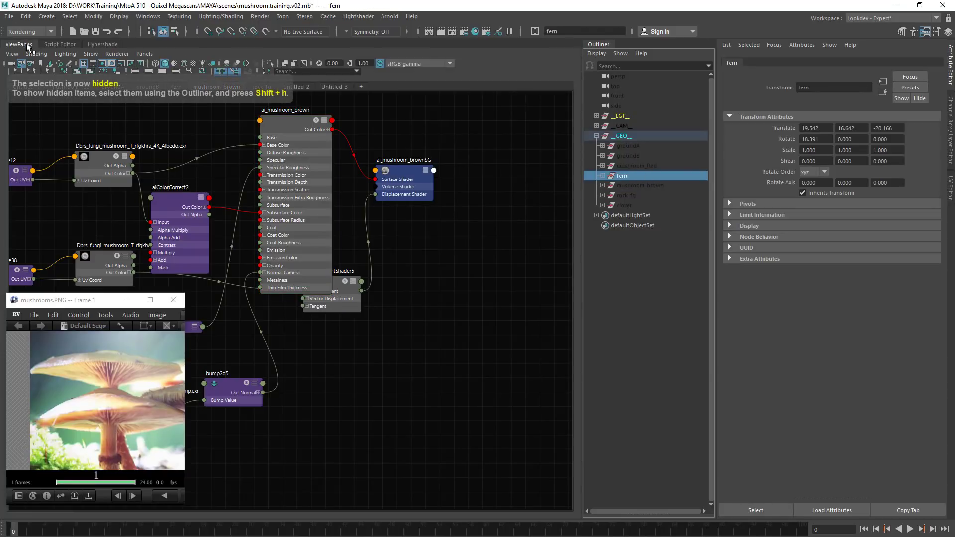
click(129, 300)
Step: Start a new Arnold render of the scene and view the fern at 1:1
click(390, 17)
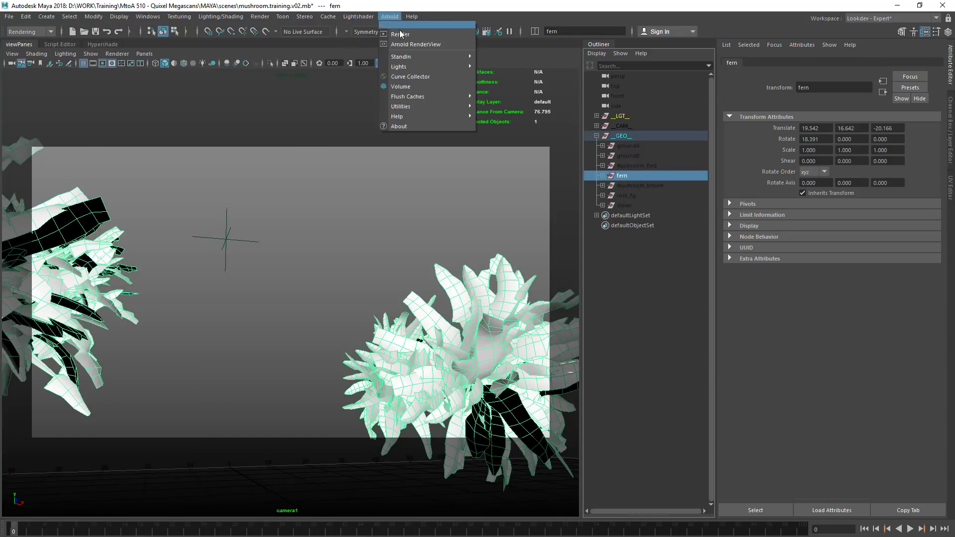
click(406, 28)
key(f)
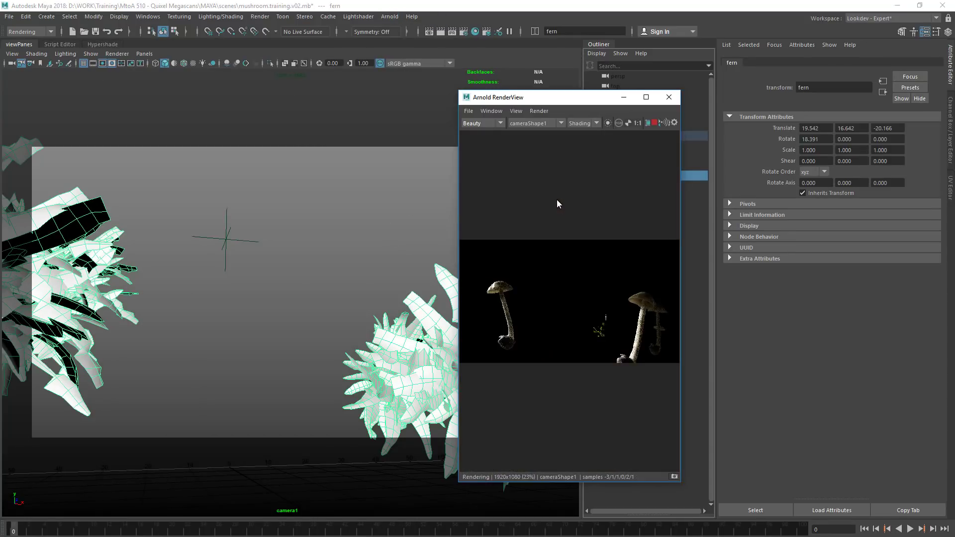
middle_drag(518, 273, 602, 244)
drag(618, 217, 561, 311)
click(637, 123)
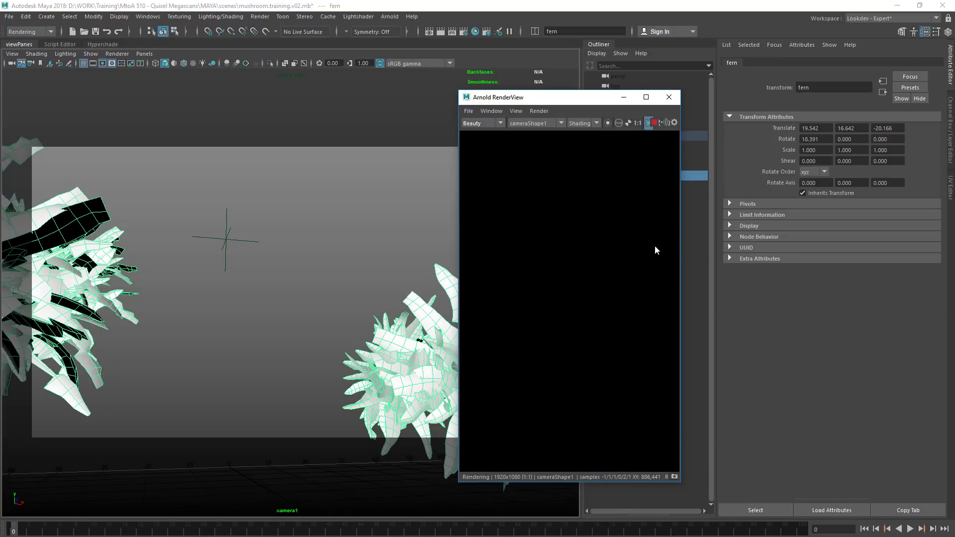
Step: Select the fern from the render and open its ai_fern material together with the fern shading network
click(543, 262)
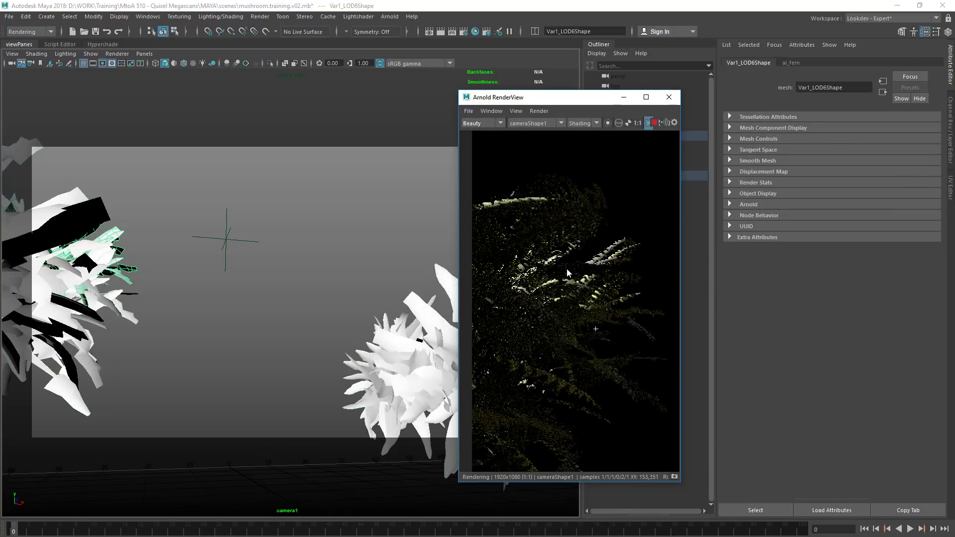
drag(552, 98, 398, 47)
click(788, 62)
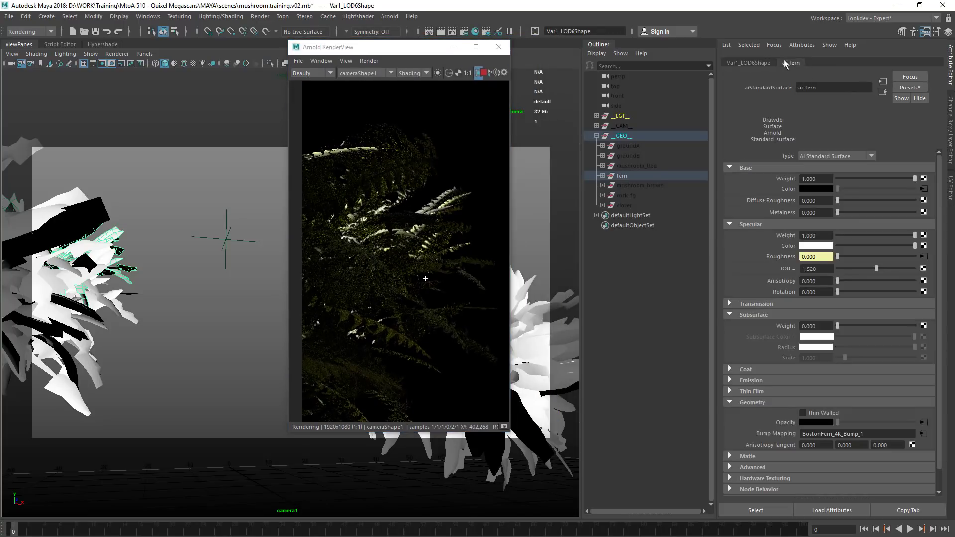
click(104, 44)
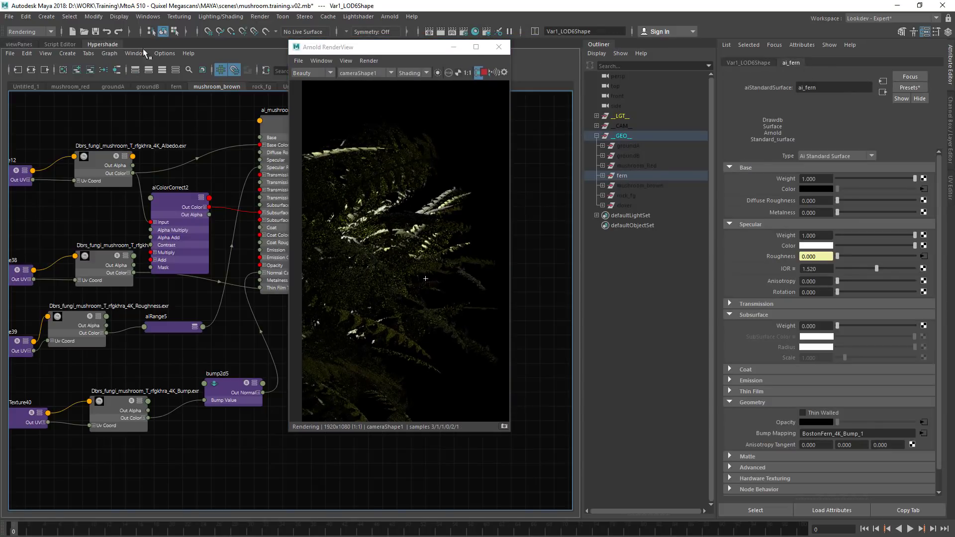
click(176, 86)
scroll(155, 242, up, 5)
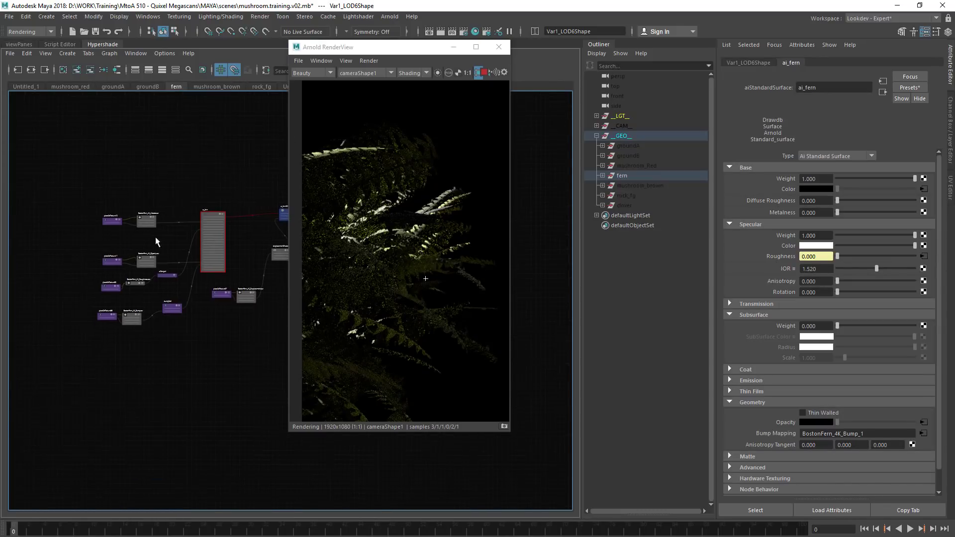
scroll(143, 259, down, 5)
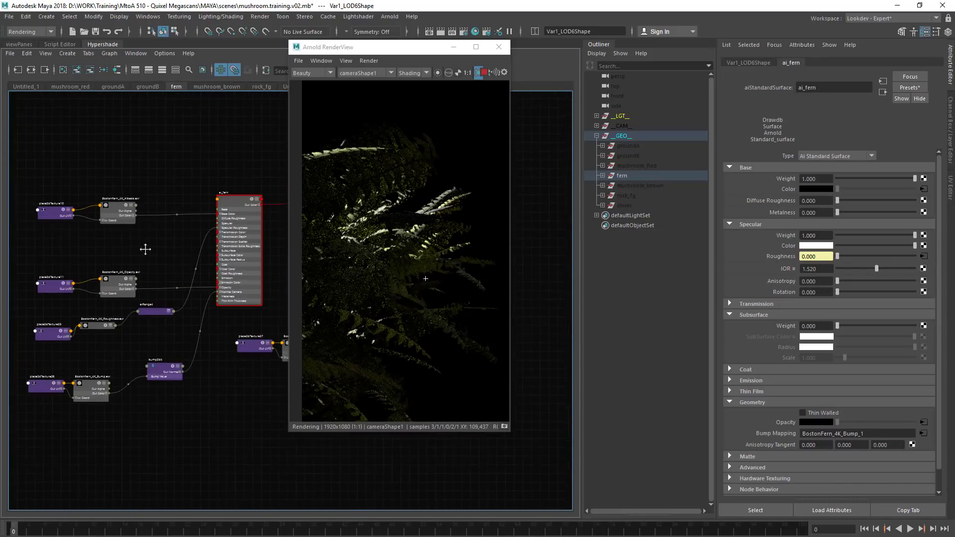
scroll(171, 257, up, 2)
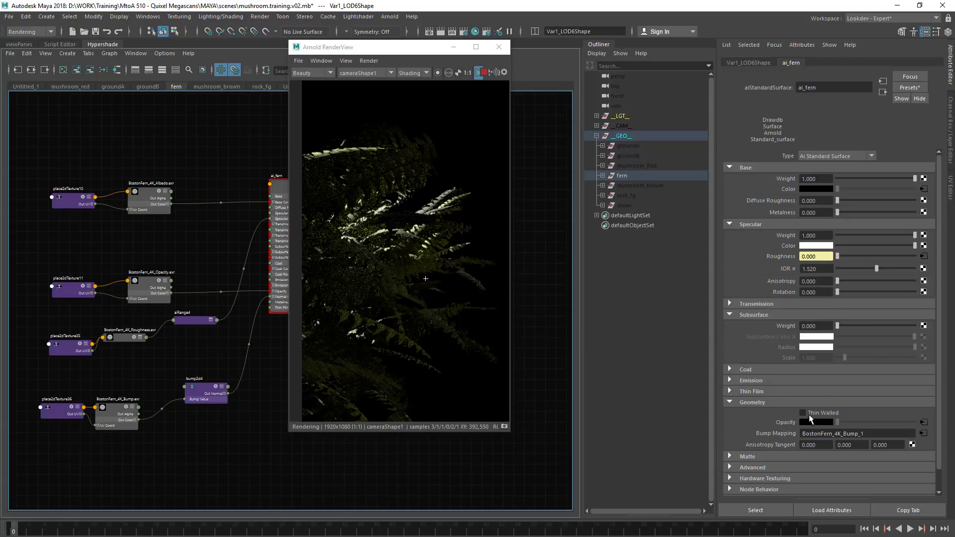
Step: Enable Thin Walled on the ai_fern material and set its Subsurface Weight to about 0.162
click(810, 415)
click(843, 325)
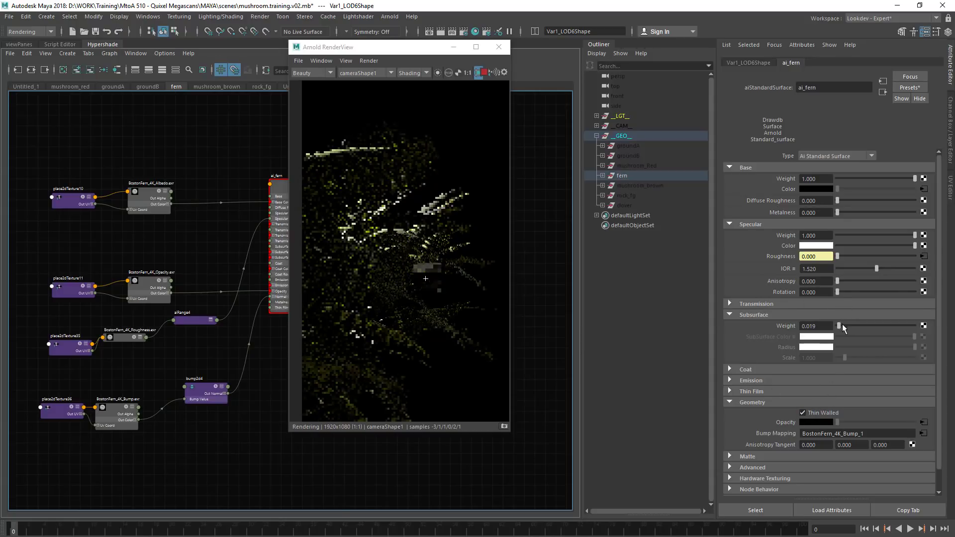
drag(843, 326, 851, 326)
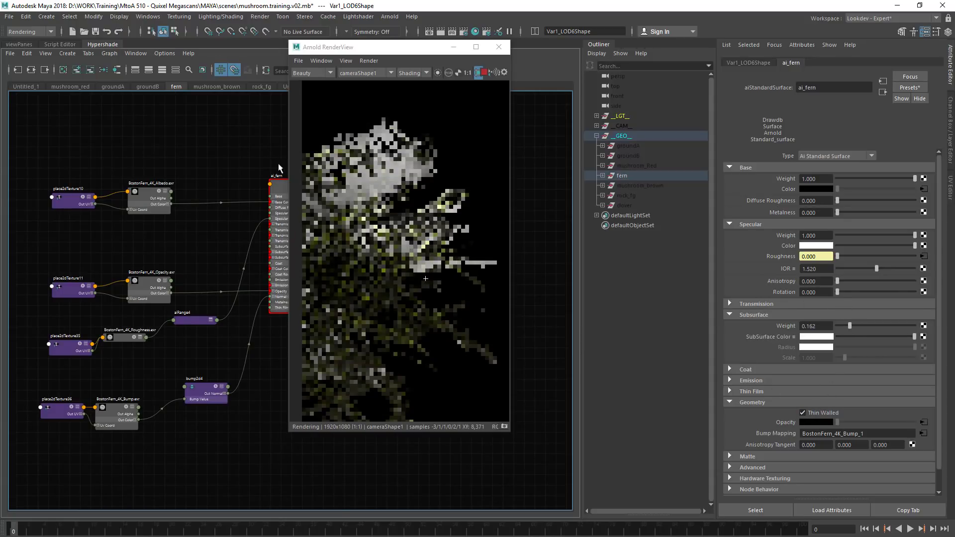
alt+middle_drag(192, 230, 113, 235)
scroll(150, 232, up, 3)
key(Tab)
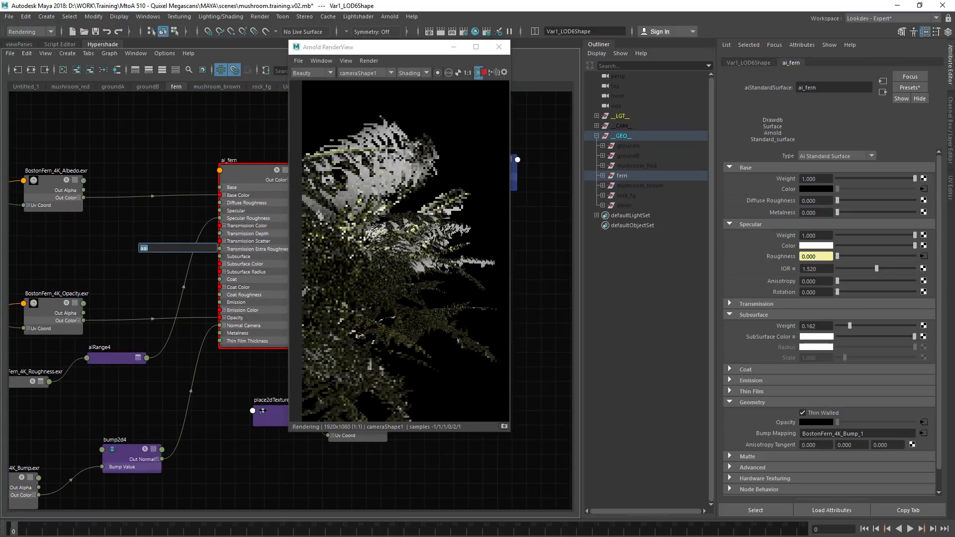
text(aaiaic)
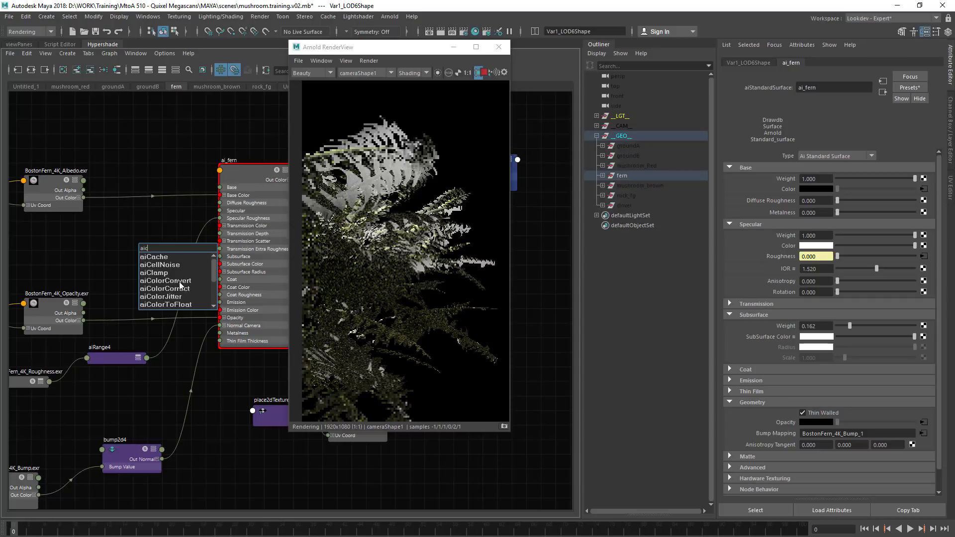
click(179, 281)
key(Return)
key(Delete)
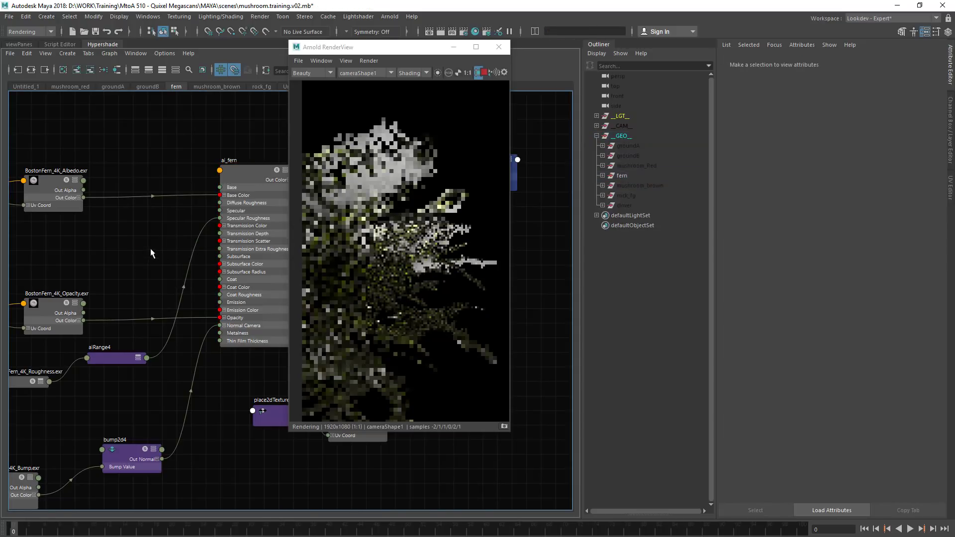
Step: Add an aiColorCorrect node and connect the BostonFern_4K_Albedo texture through it to ai_fern's Subsurface Color
key(Tab)
text(aic)
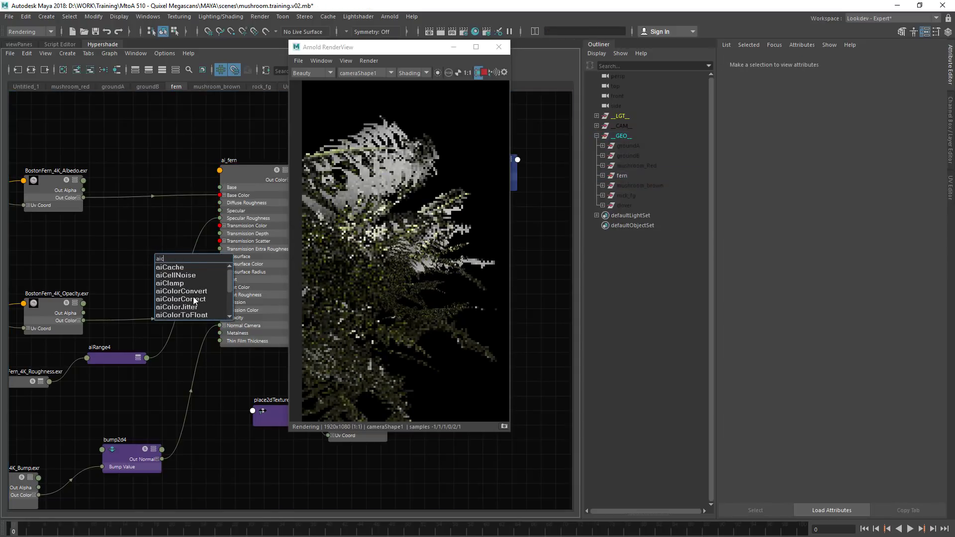
click(190, 299)
drag(183, 270, 156, 232)
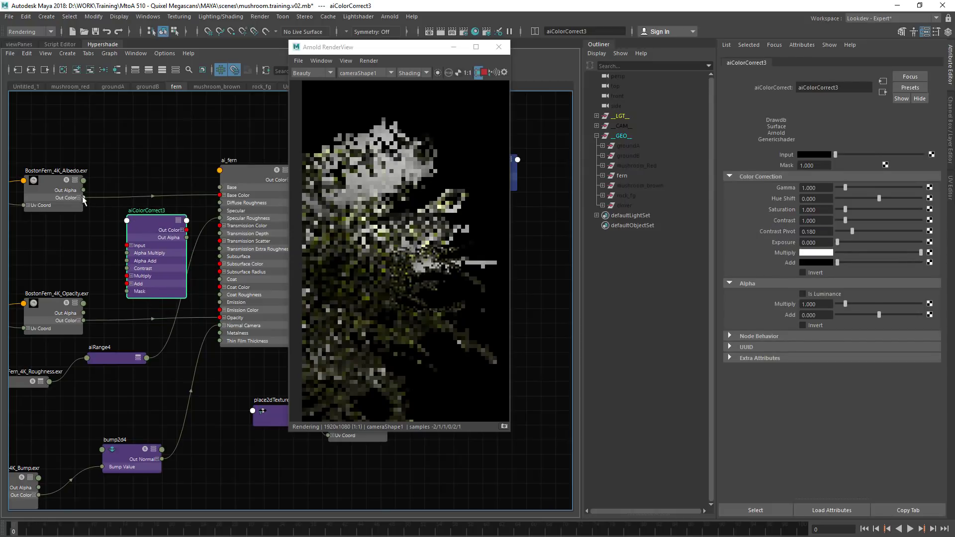
drag(83, 198, 131, 246)
drag(187, 230, 224, 264)
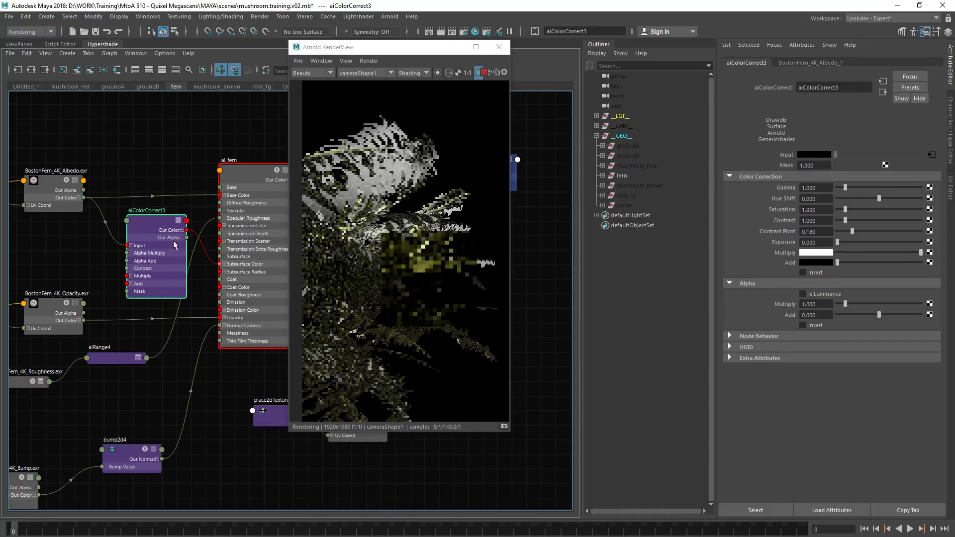
Step: Set the fern's aiColorCorrect3 Hue Shift to -0.020 and Saturation to 0.931 while viewing the fern render at 1:1
drag(159, 220, 150, 219)
click(467, 73)
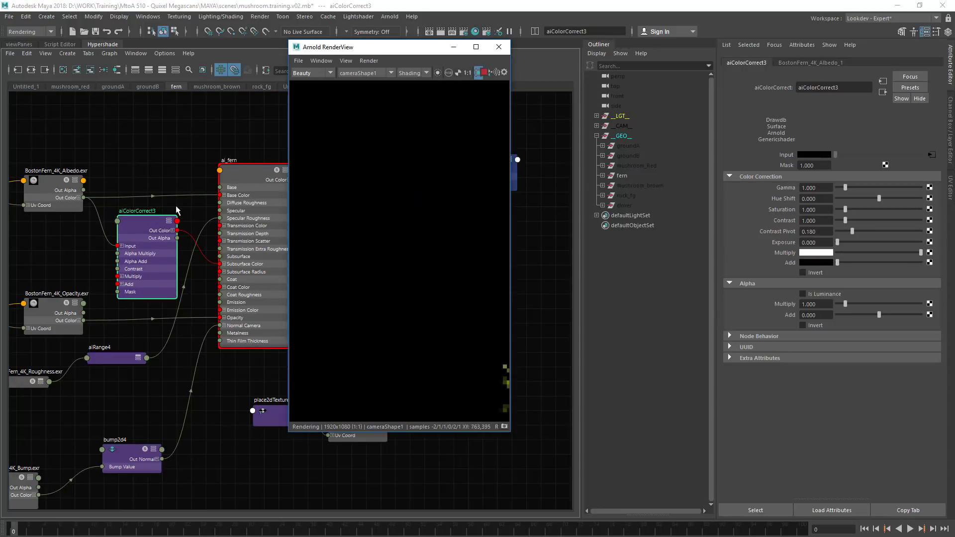
click(152, 222)
scroll(442, 228, down, 5)
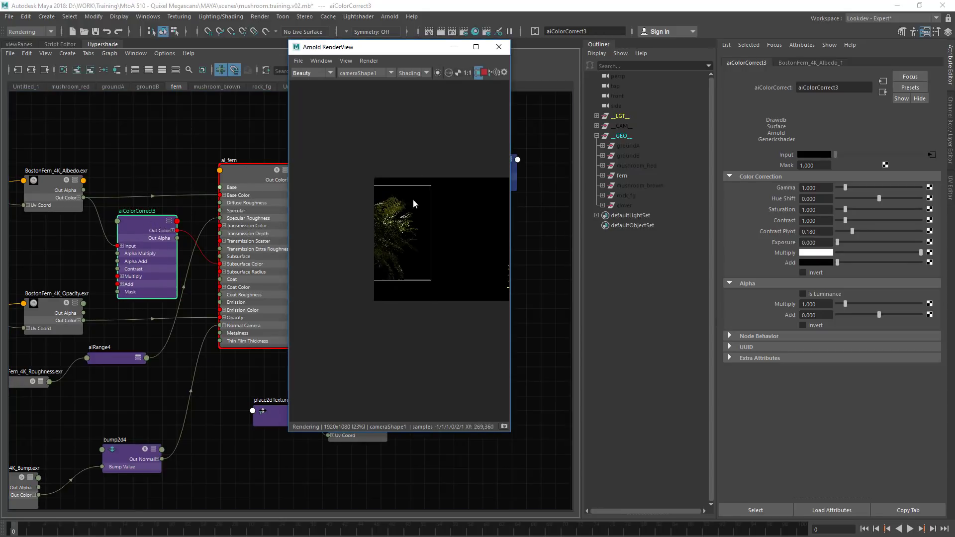
click(468, 73)
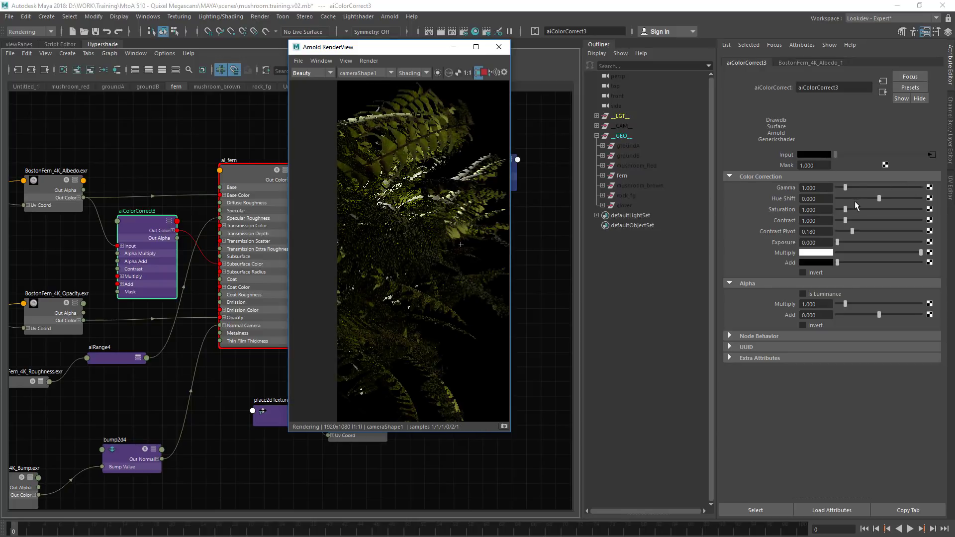
mouse_move(840, 207)
mouse_down()
mouse_move(831, 213)
mouse_move(848, 215)
mouse_move(821, 203)
mouse_move(849, 210)
mouse_up()
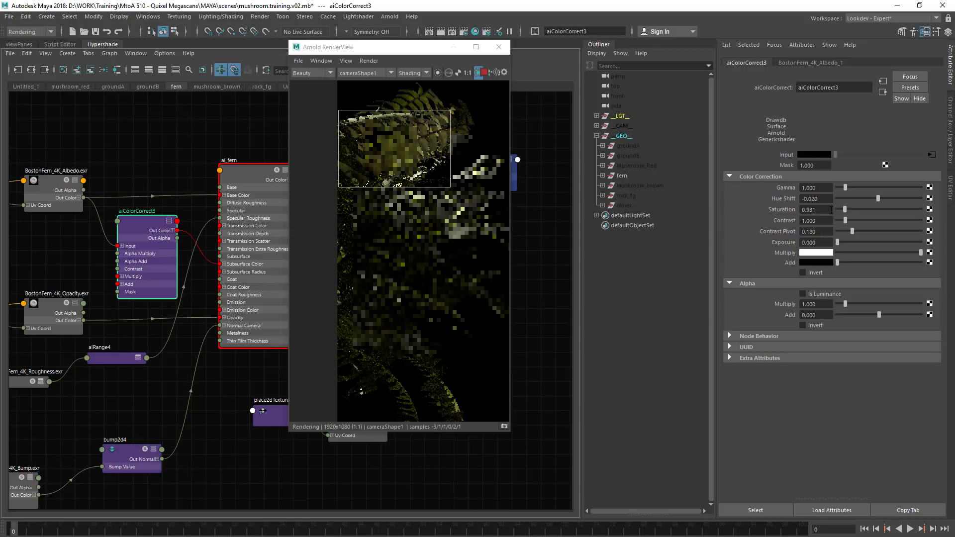
Step: Isolate the BostonFern_4K_Albedo texture in the render and compare it with the output of aiColorCorrect3
click(58, 196)
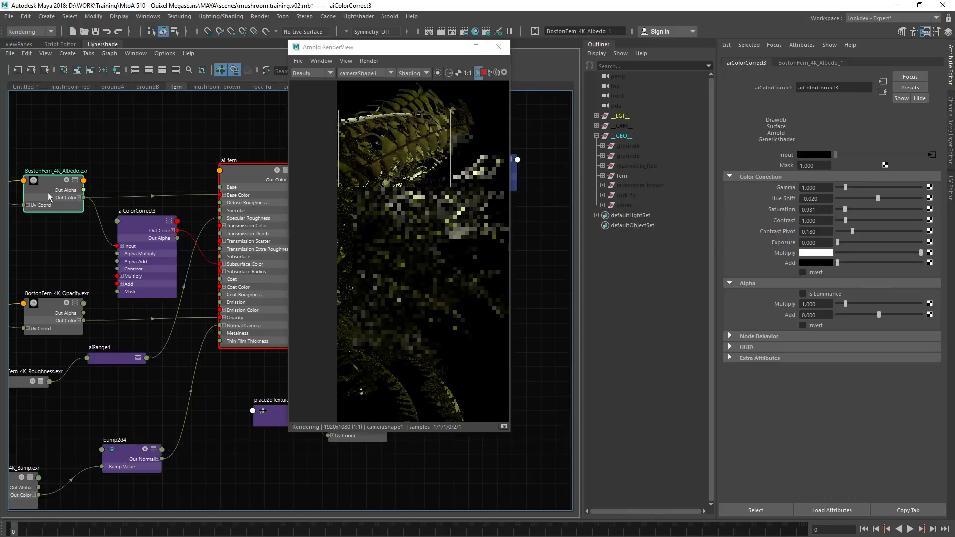
click(438, 73)
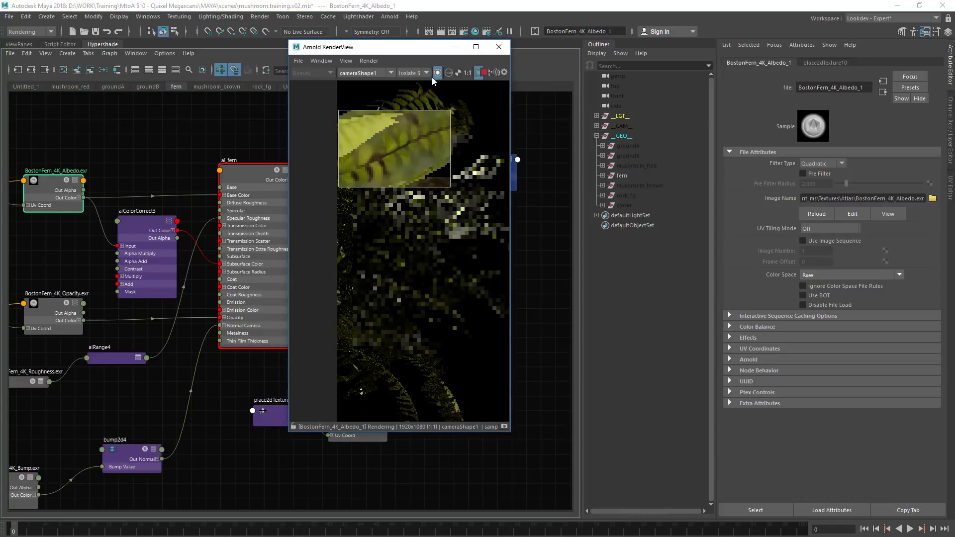
drag(79, 184, 85, 178)
click(146, 225)
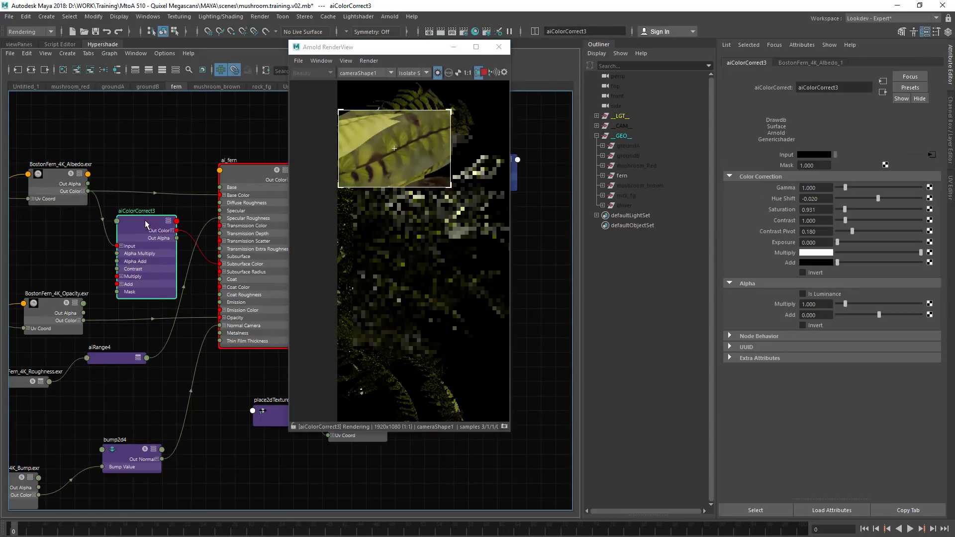
click(64, 192)
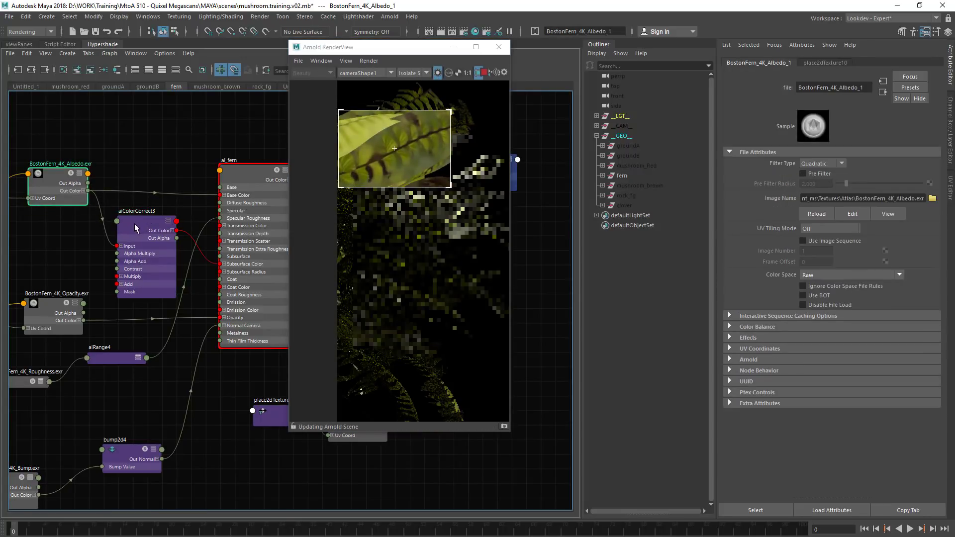
Step: Set aiColorCorrect3's Hue Shift to -0.040 and Saturation to 0.971, and return the render to full shading
drag(130, 243, 125, 254)
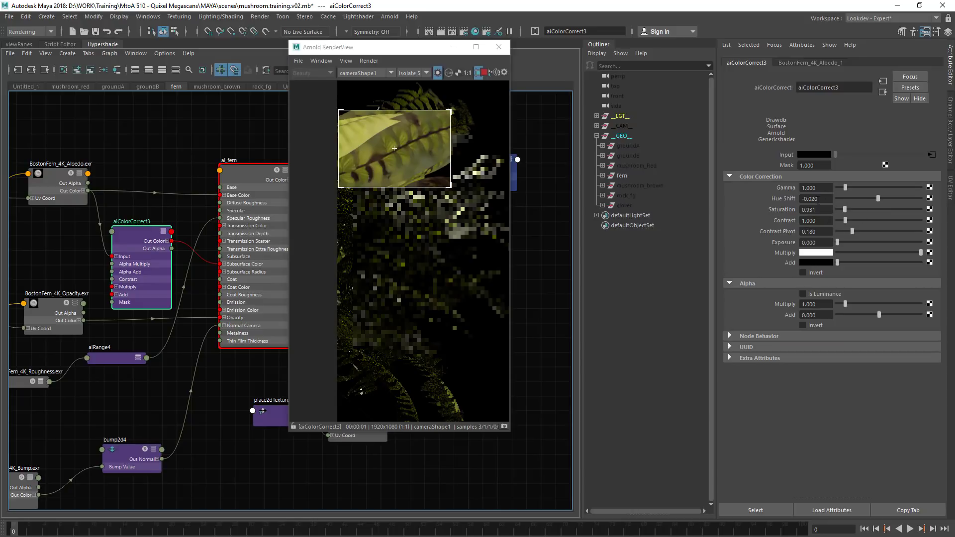
ctrl+drag(828, 199, 818, 218)
click(438, 74)
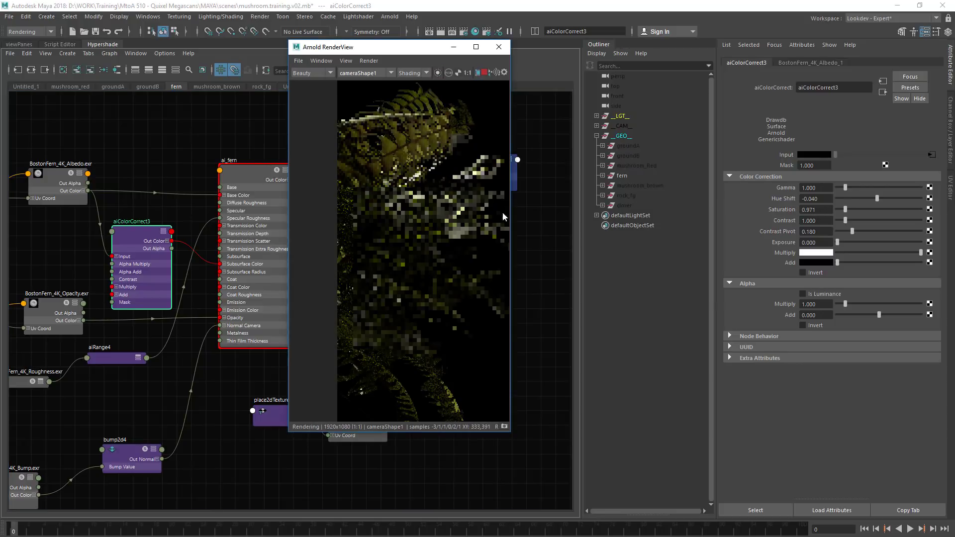
Step: Limit the render to a region around the fern's upper fronds and set ai_fern's Subsurface Weight to about 0.792
middle_drag(460, 213, 420, 207)
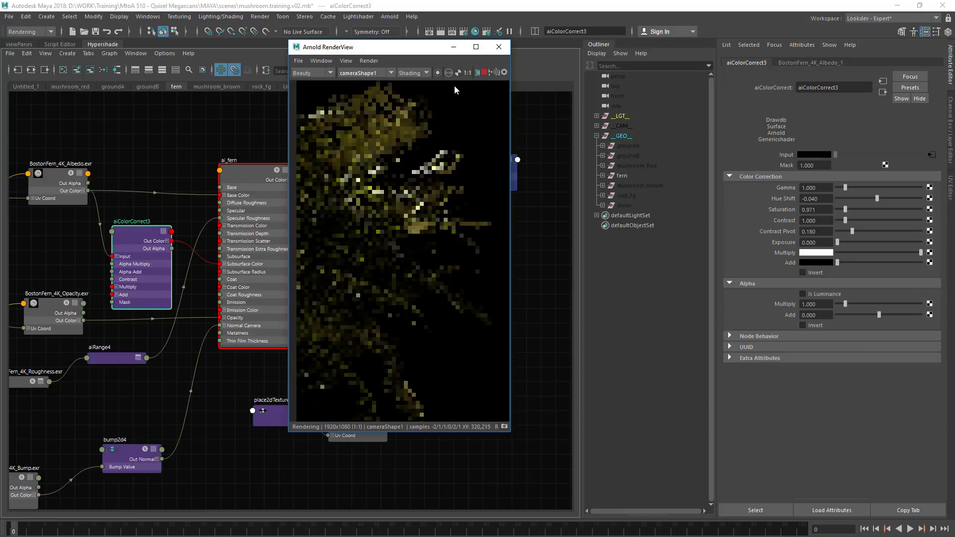
drag(341, 233, 303, 264)
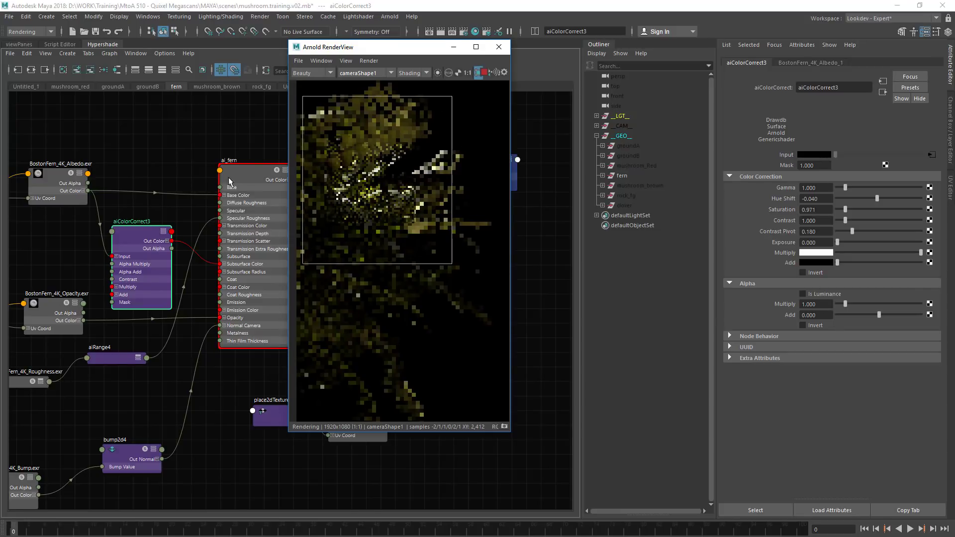
click(257, 191)
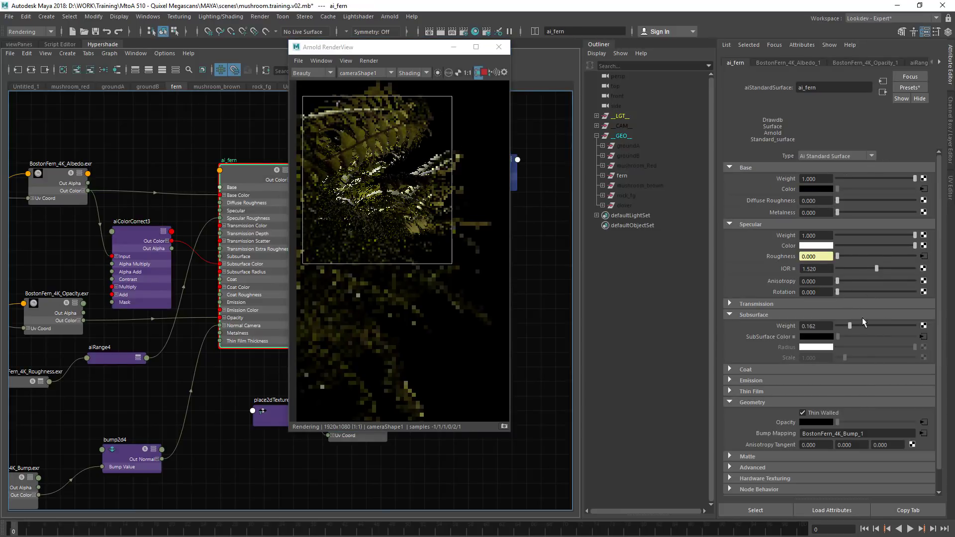
drag(855, 325, 899, 328)
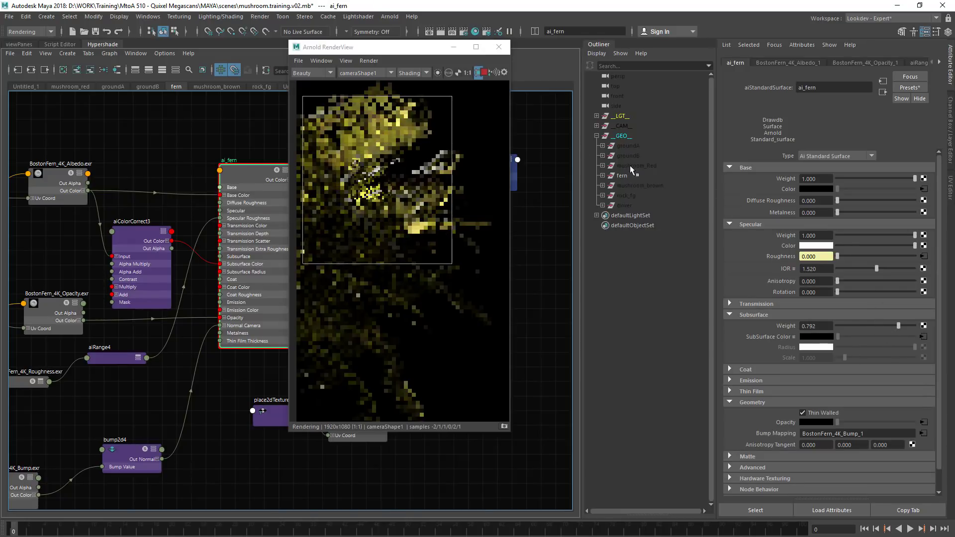
Step: Select the fern mesh Var1_LOD5Shape from the render and disable Double Sided in its render stats
click(401, 183)
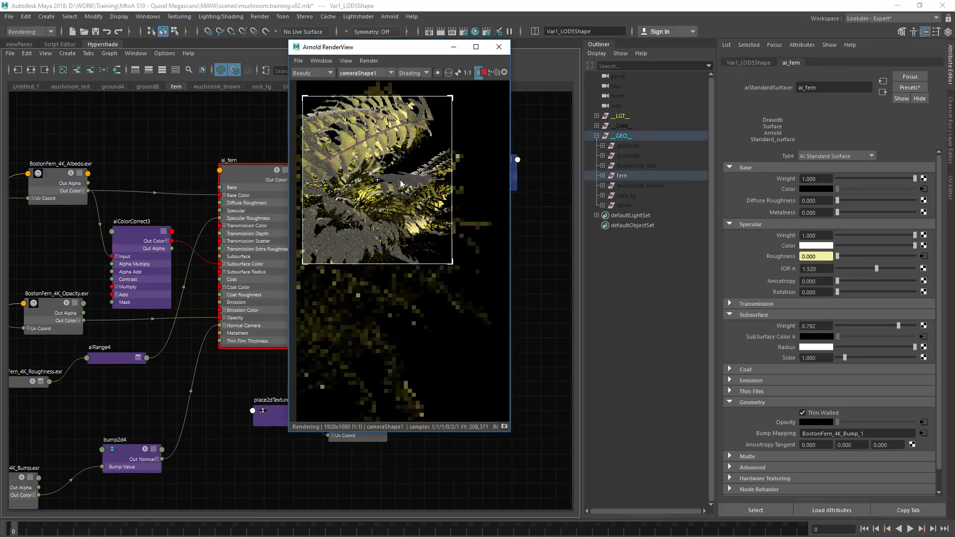
click(761, 63)
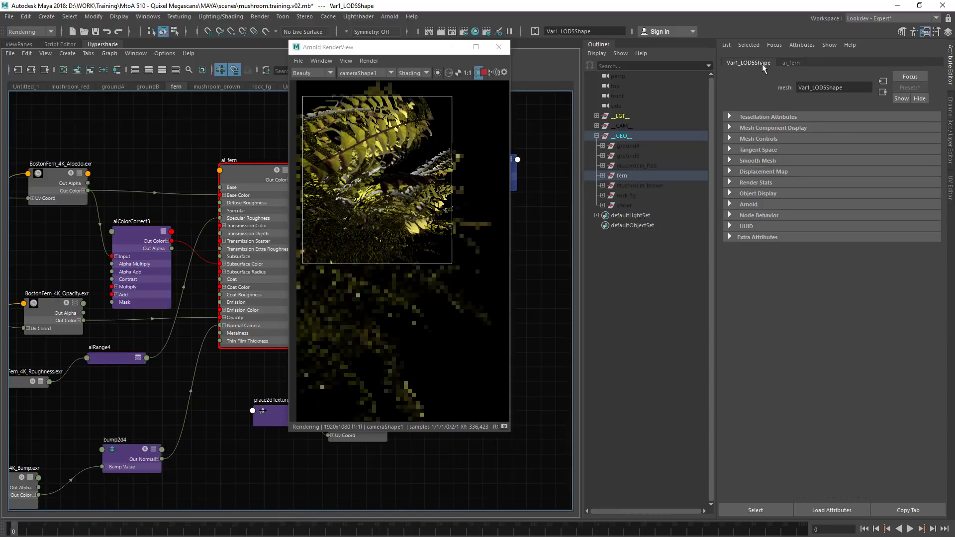
click(754, 204)
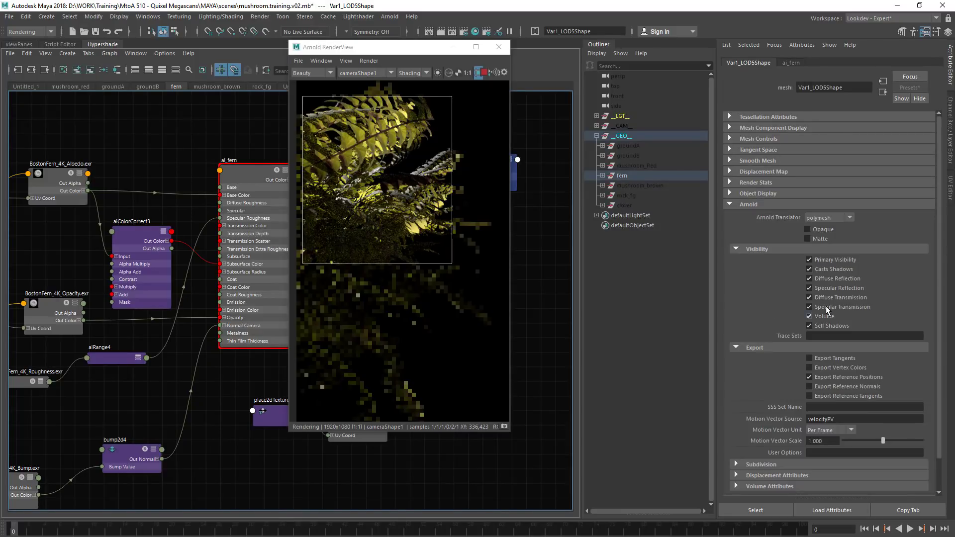
click(757, 183)
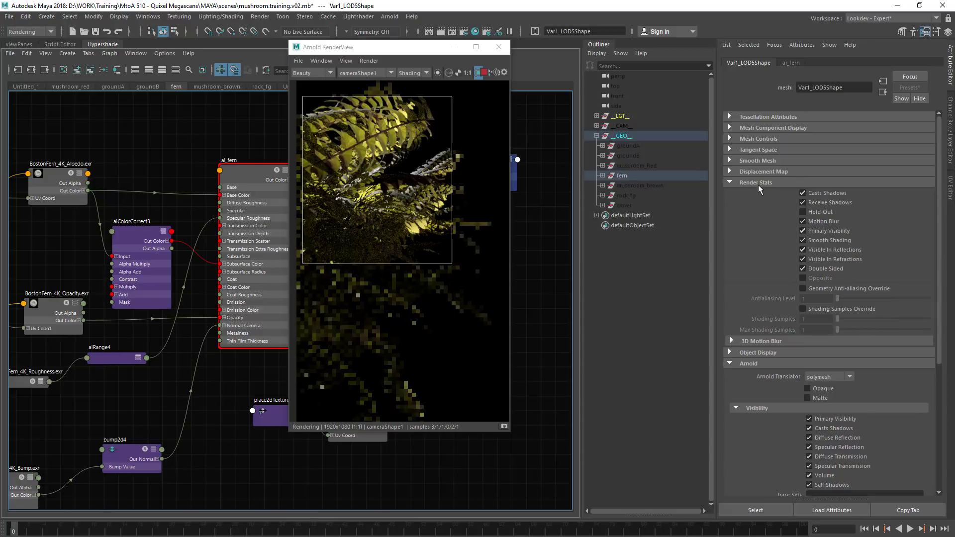
click(816, 268)
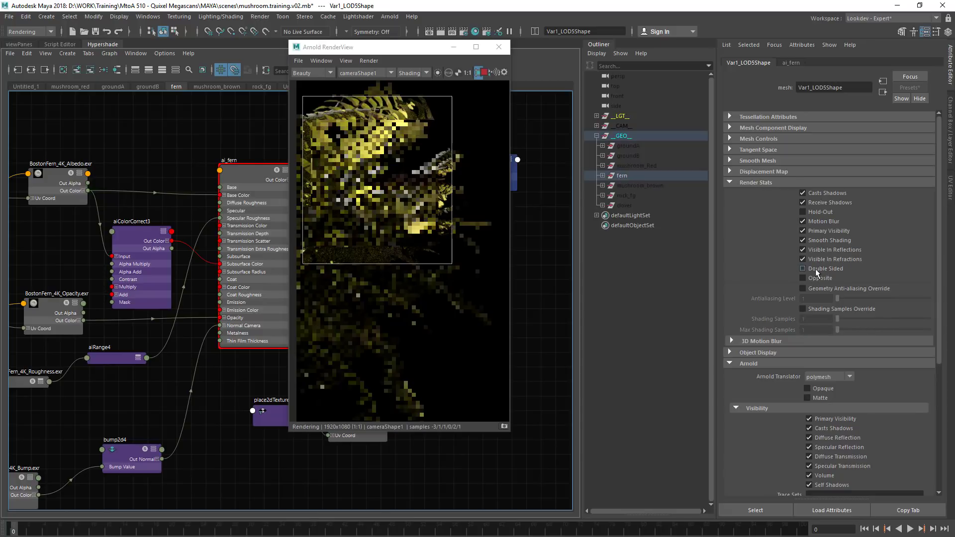
click(746, 182)
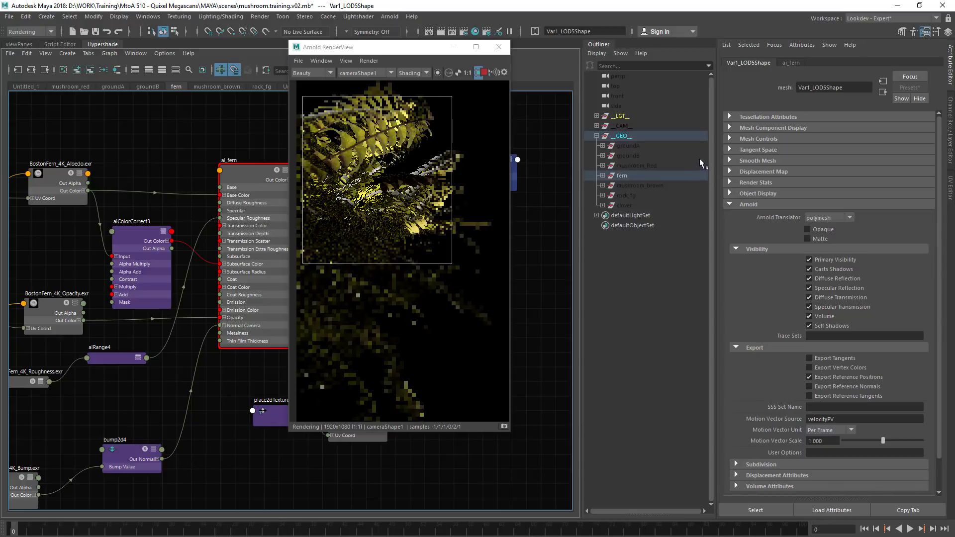
Step: Reopen the ai_fern material and inspect the fern's diffuse_direct and specular_direct render passes
click(791, 63)
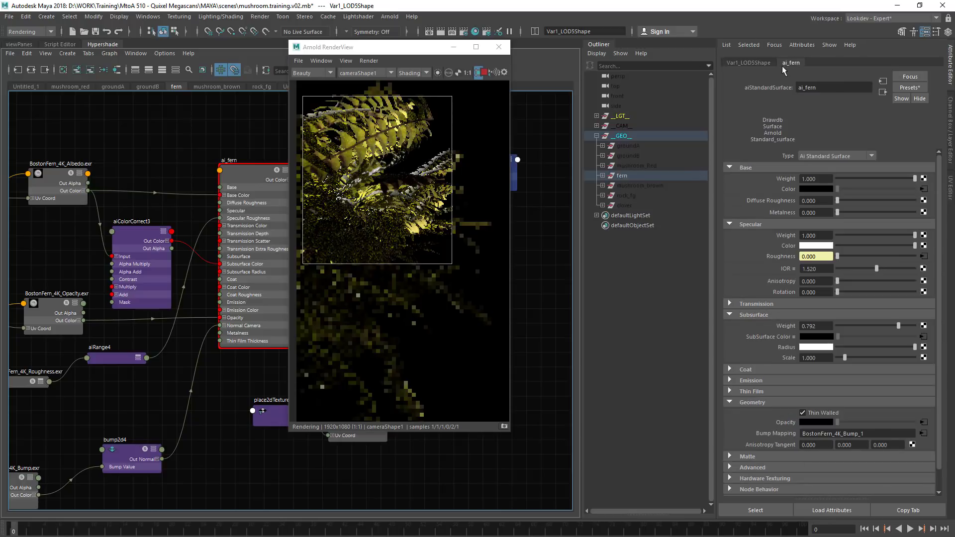
click(311, 73)
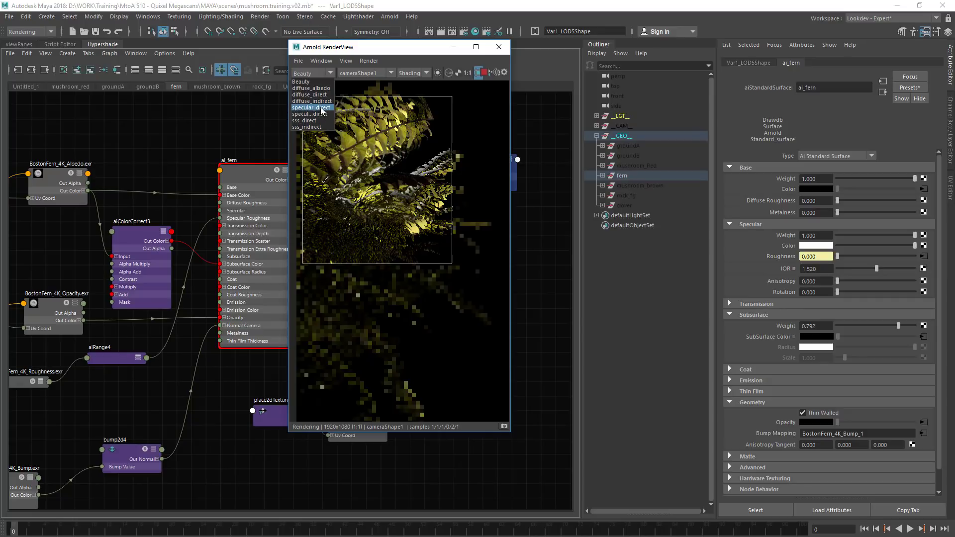
click(315, 95)
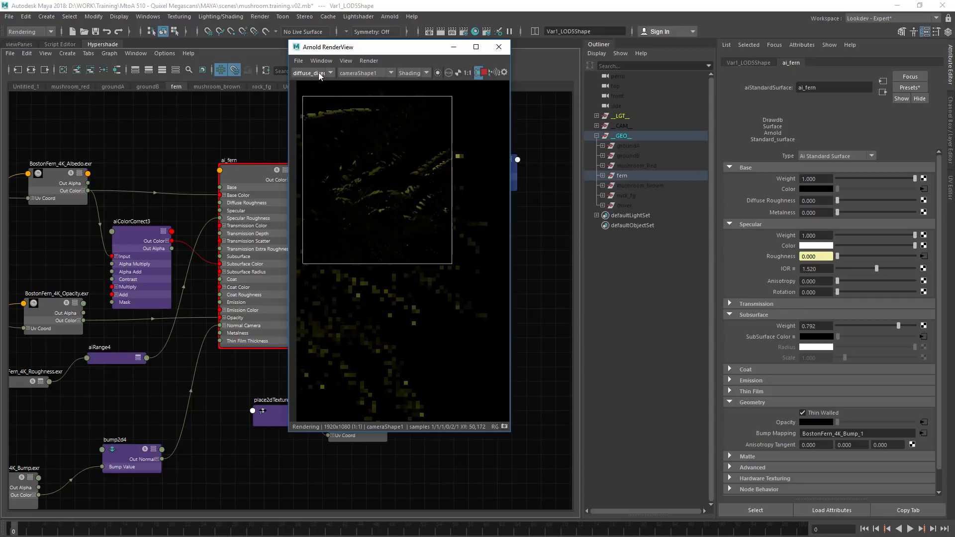
click(311, 73)
click(315, 108)
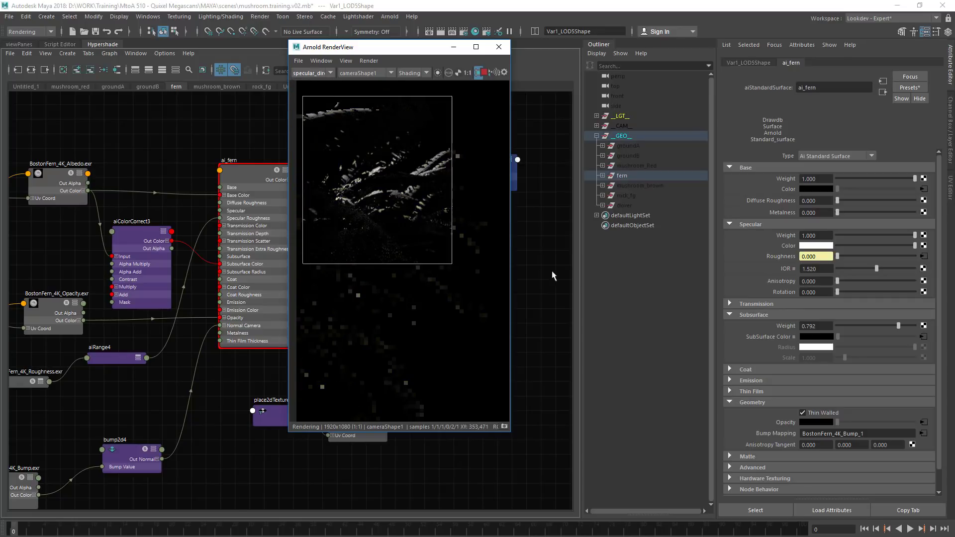
Step: Set the specular IOR of the ai_fern material to 1.42
double_click(819, 269)
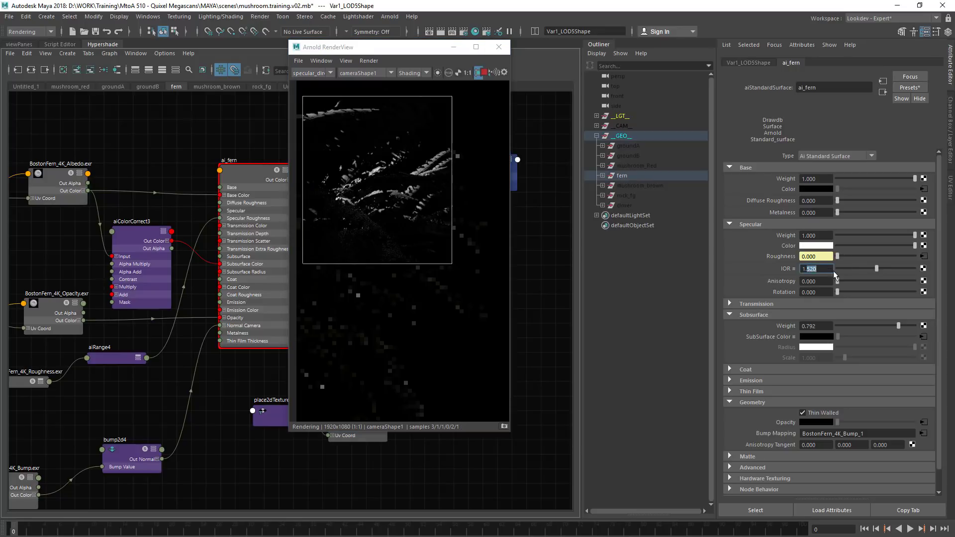
text(42)
key(Return)
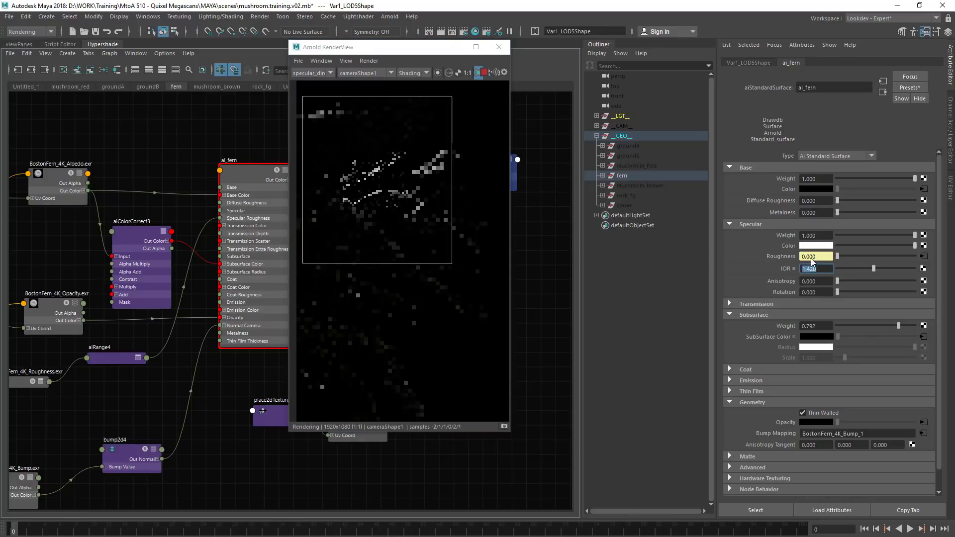
Step: Isolate the fern's roughness node aiRange4, set its Input Min to 0.720 and Input Max to 0.870, and restore full shading
alt+middle_drag(134, 229, 162, 211)
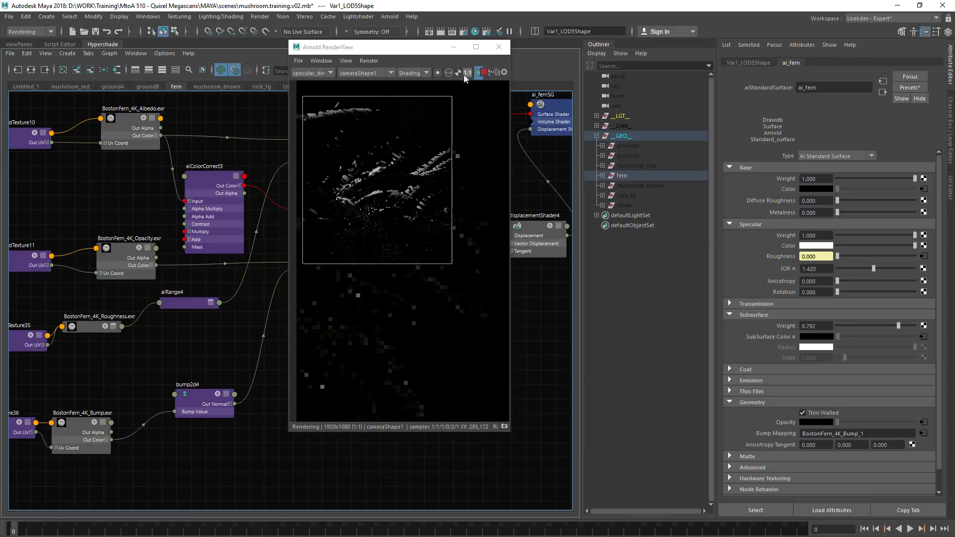
click(438, 73)
click(182, 302)
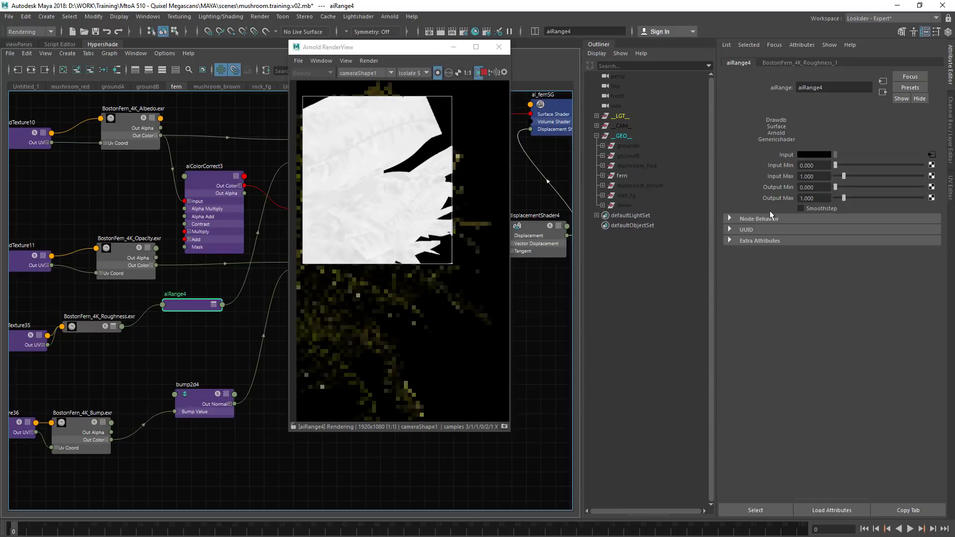
mouse_move(823, 165)
ctrl+mouse_down()
mouse_move(861, 173)
mouse_move(813, 176)
ctrl+mouse_up()
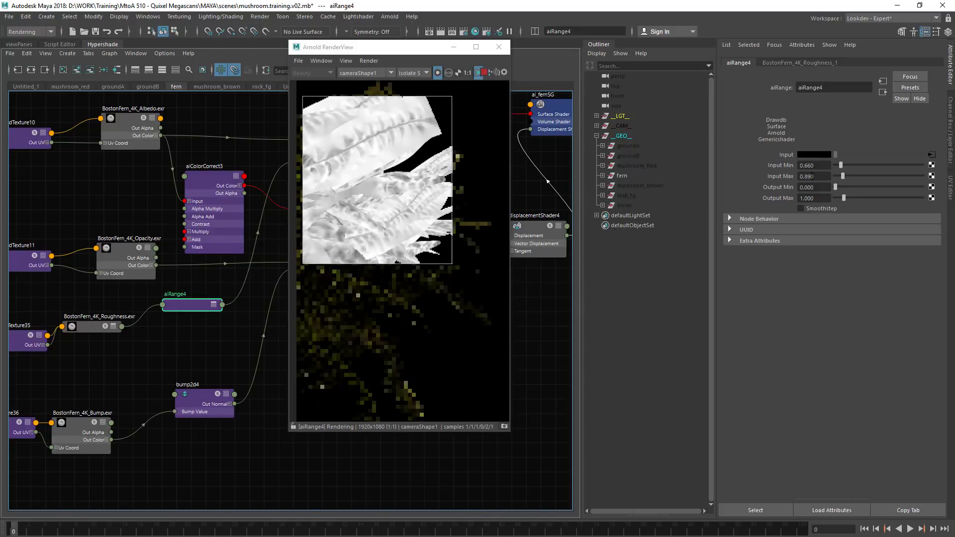
ctrl+drag(814, 176, 821, 166)
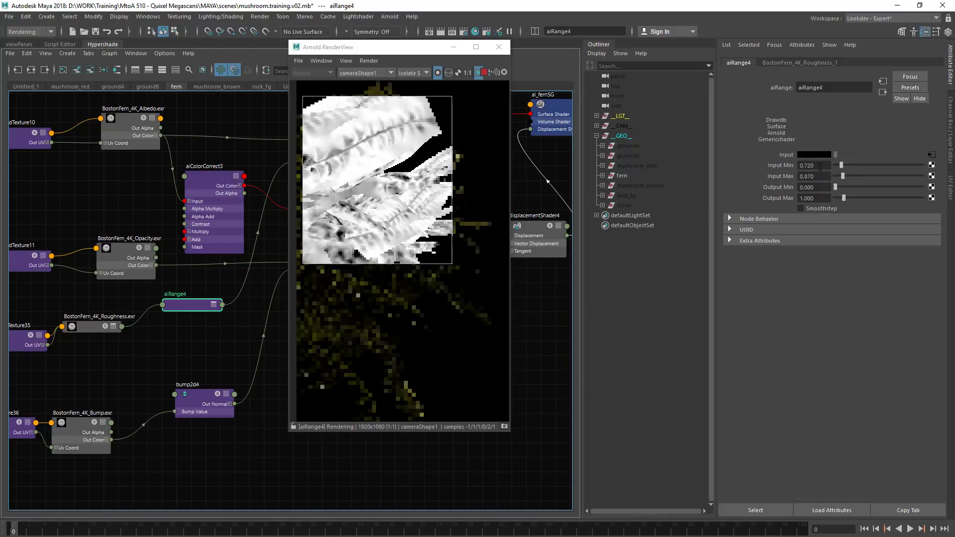
click(436, 73)
click(438, 73)
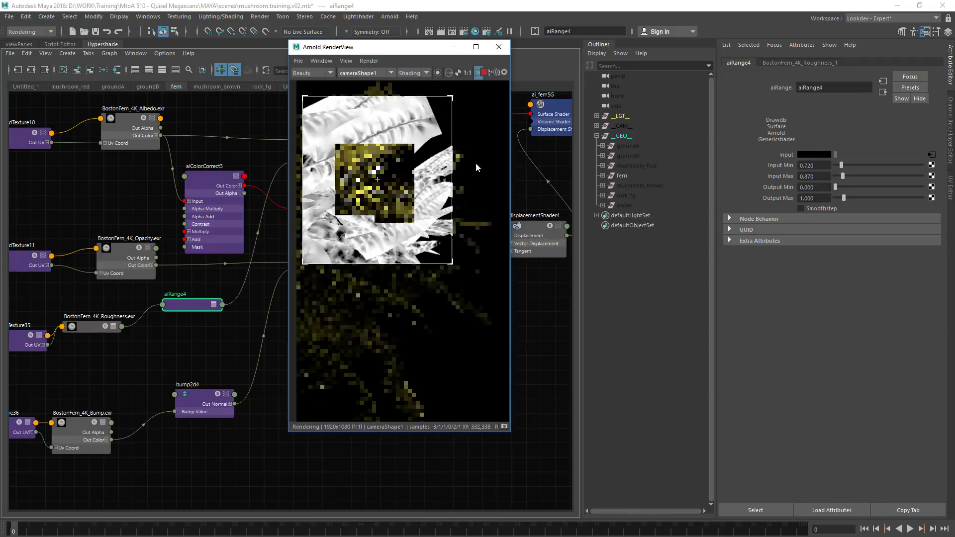
Step: Show the specular_direct pass and examine the fern's highlights across the full frame without the render region
click(321, 72)
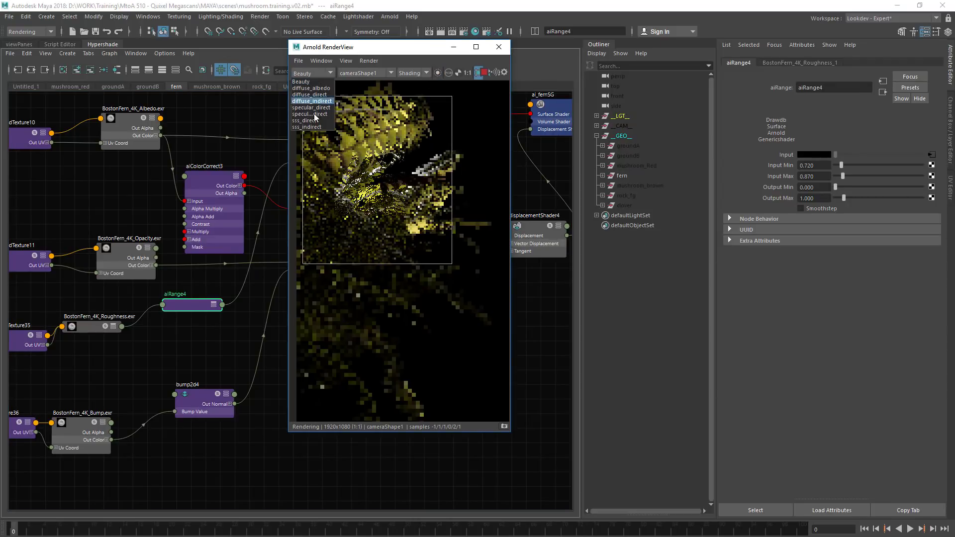
click(331, 117)
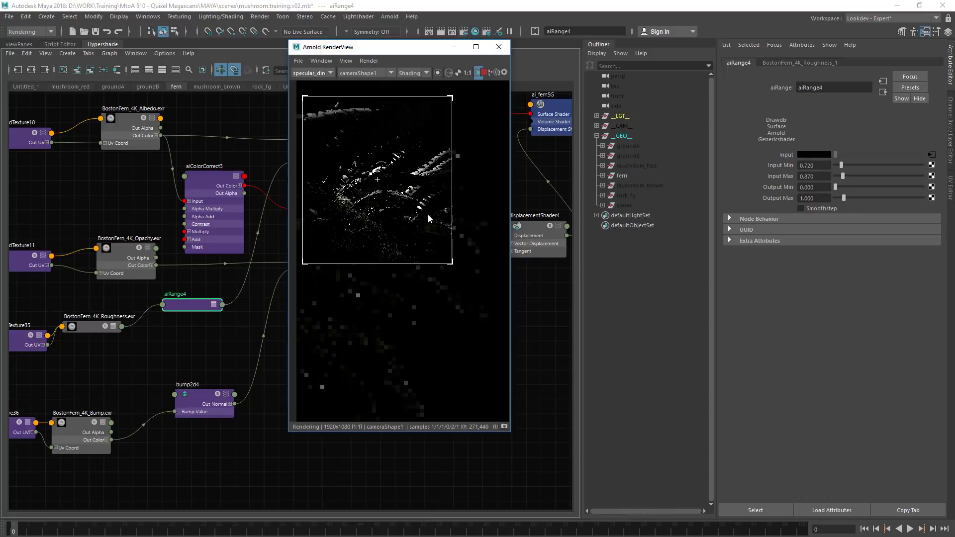
click(469, 239)
key(f)
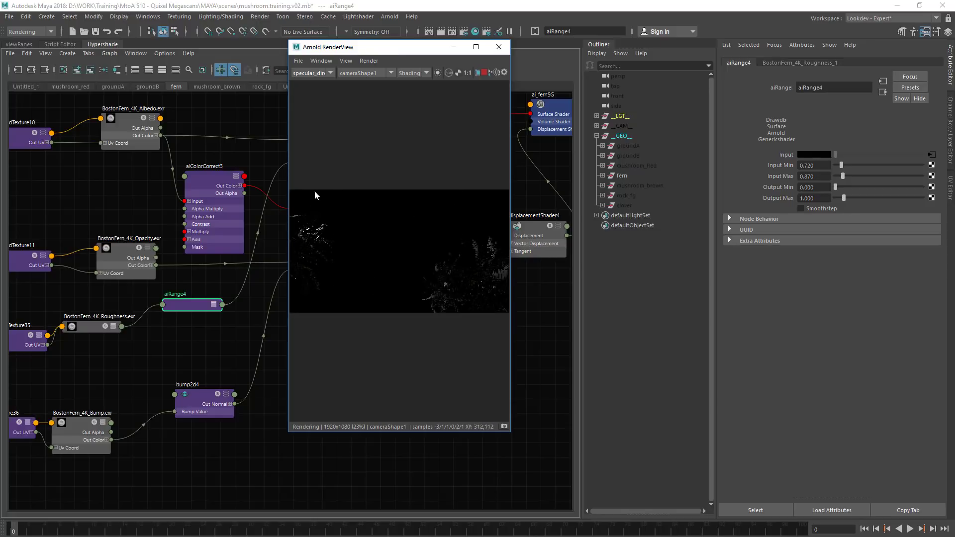
middle_drag(395, 246, 457, 215)
scroll(456, 215, up, 1)
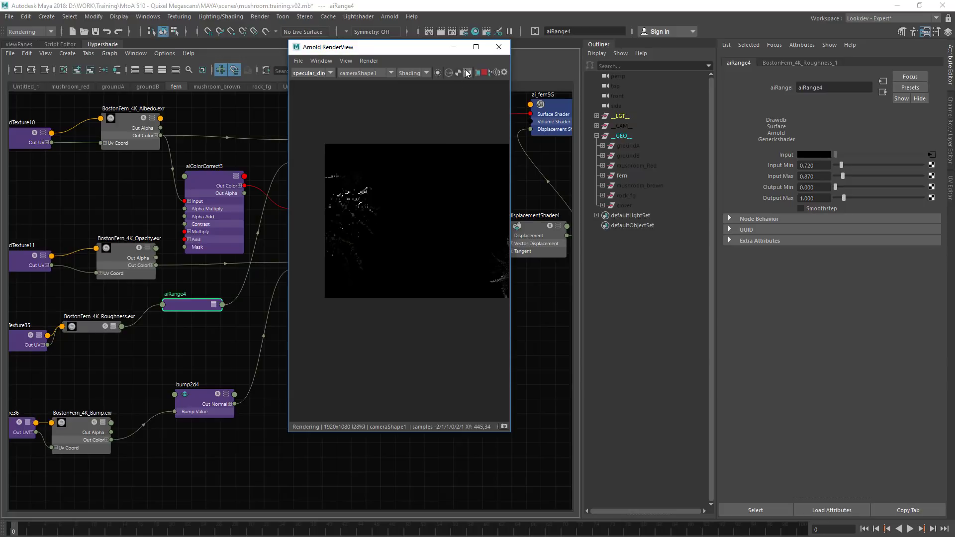
Step: Display the render at 1:1 and switch to the Beauty pass to examine the fern
click(468, 73)
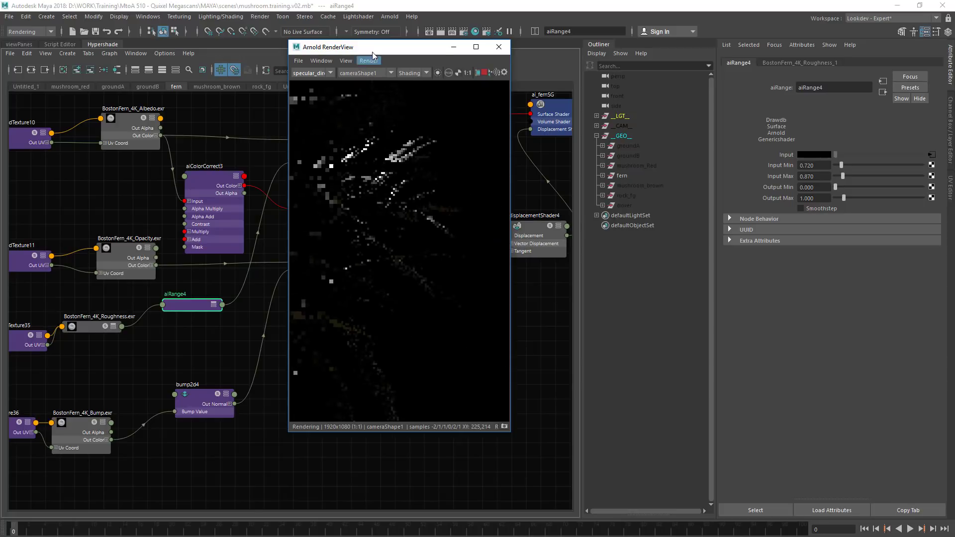
click(309, 73)
click(305, 88)
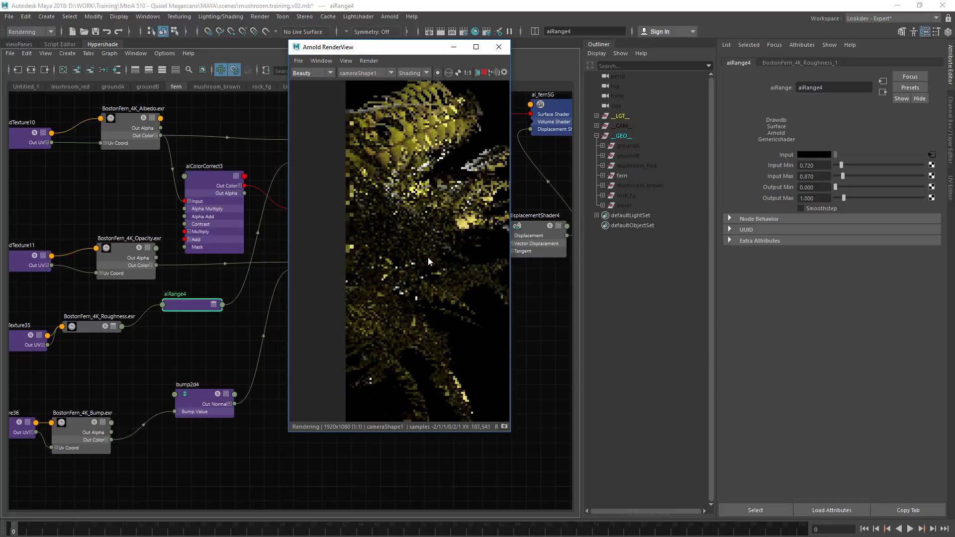
Step: Hide the fern group and unhide groundA in the camera viewport
click(641, 175)
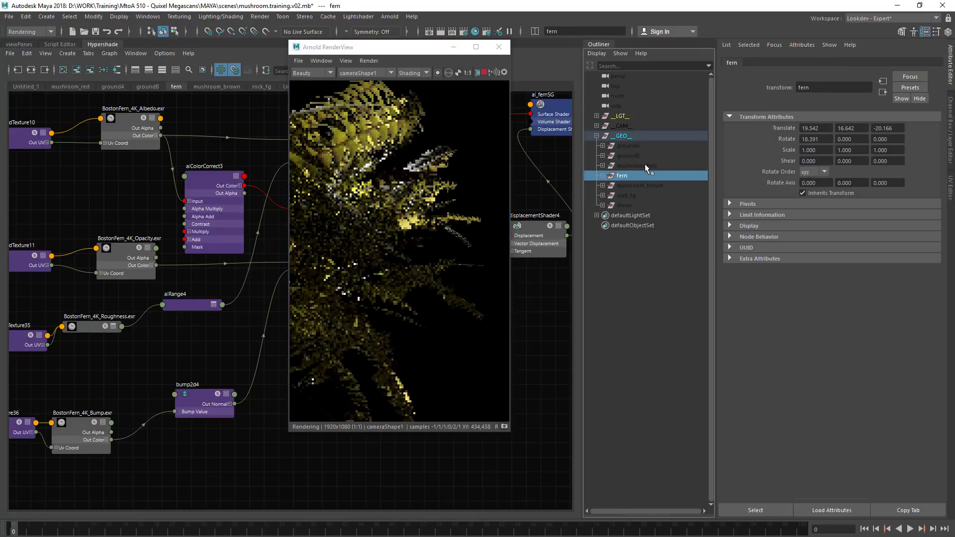
key(ctrl+h)
click(646, 157)
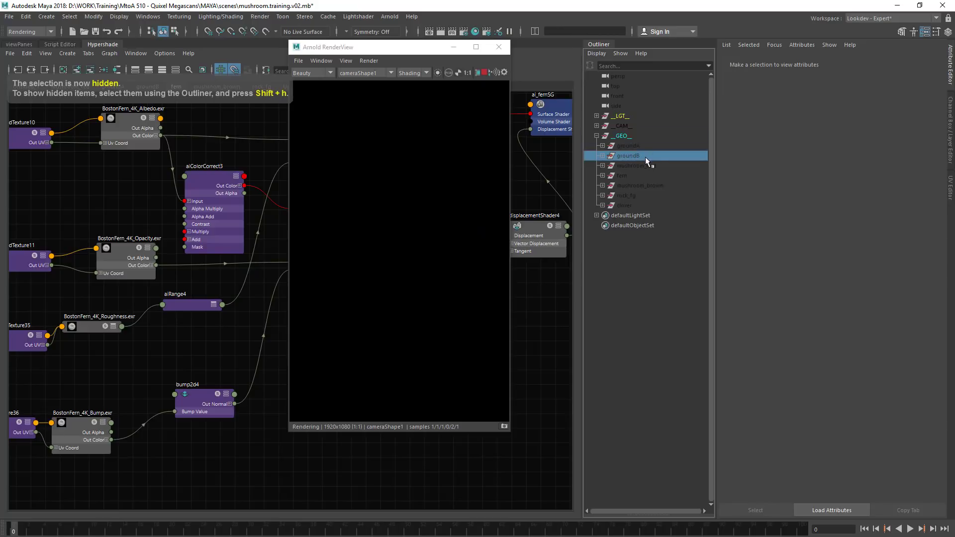
click(649, 146)
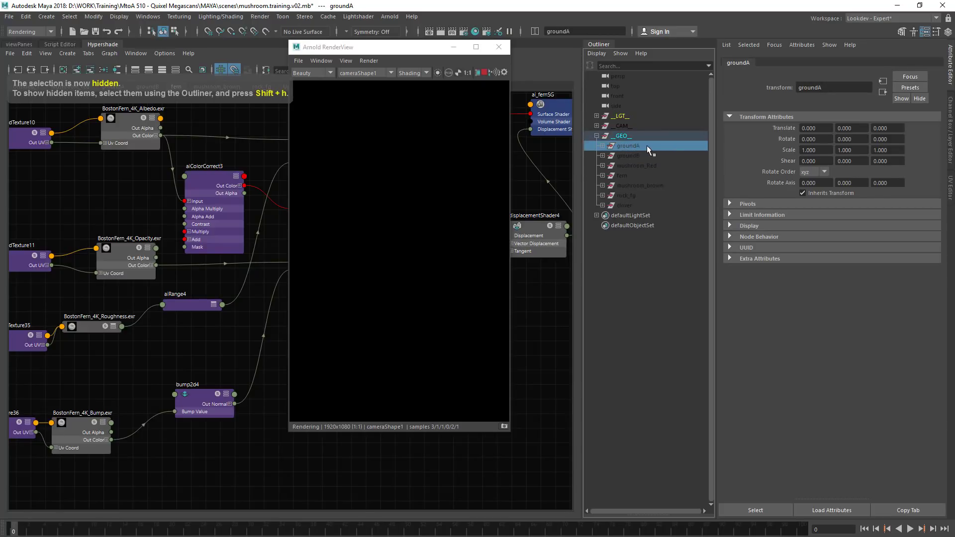
click(499, 47)
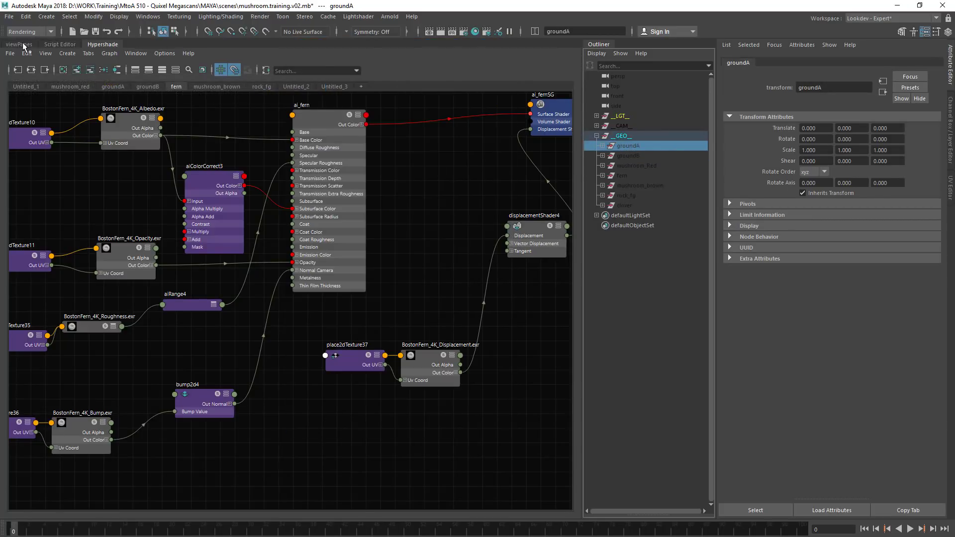
click(23, 45)
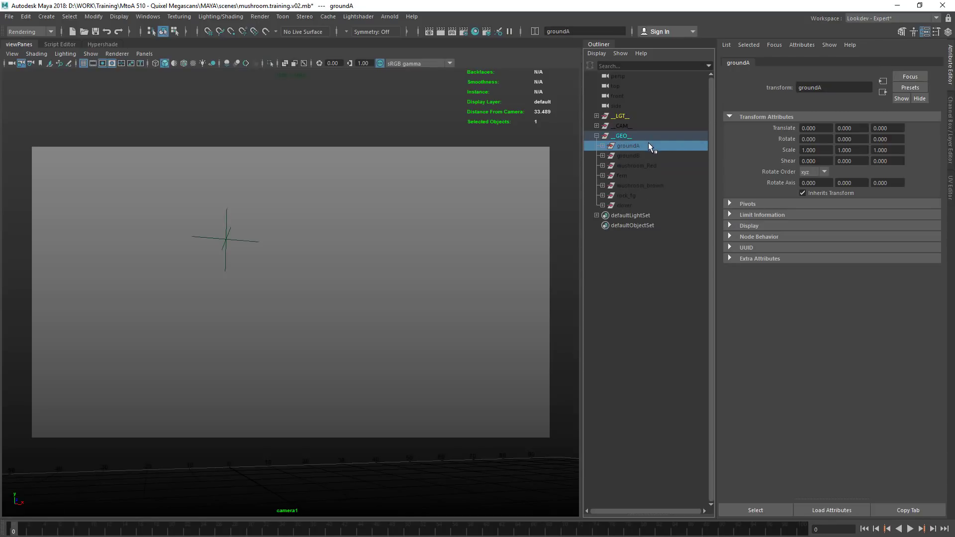
key(shift+h)
Step: Save the scene and reopen the Arnold RenderView, widened to show the whole ground render
click(327, 305)
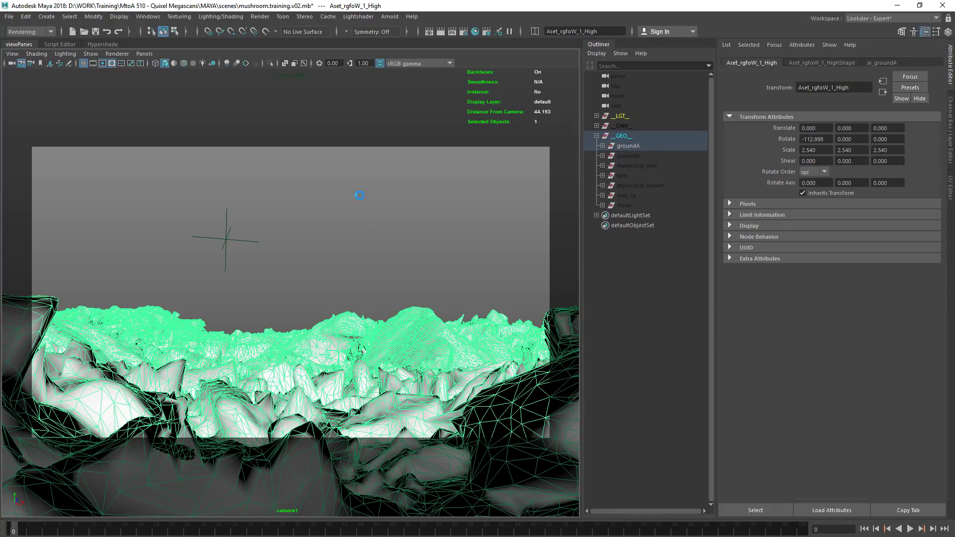
click(368, 255)
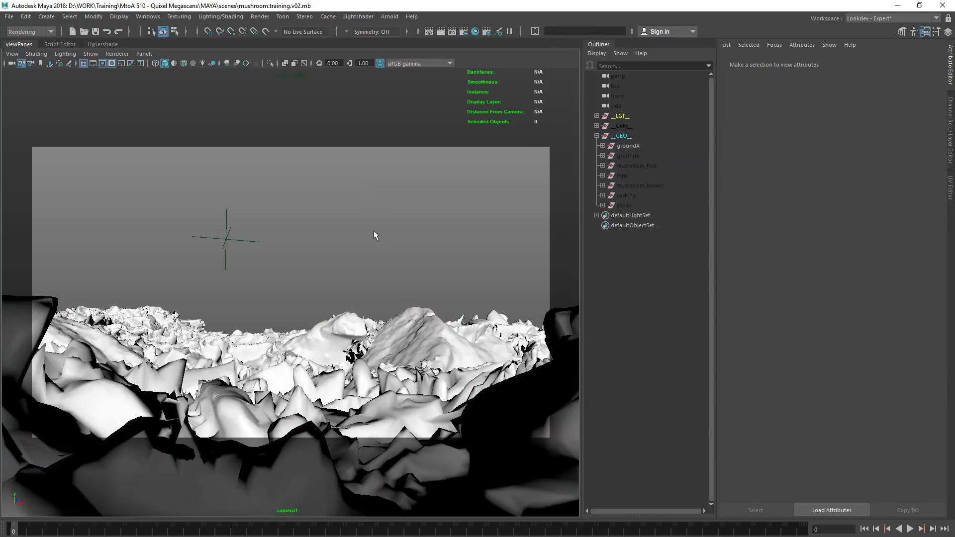
click(390, 16)
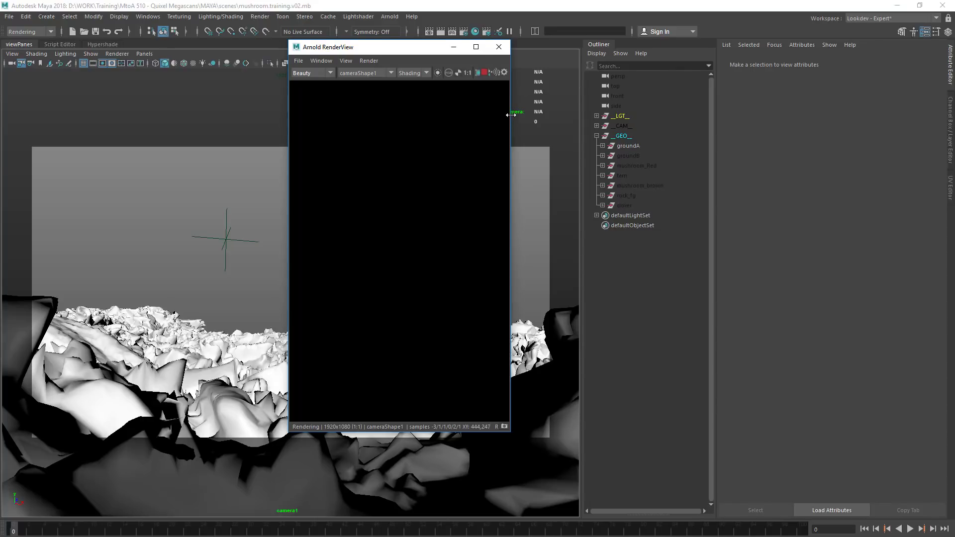
drag(510, 119, 750, 156)
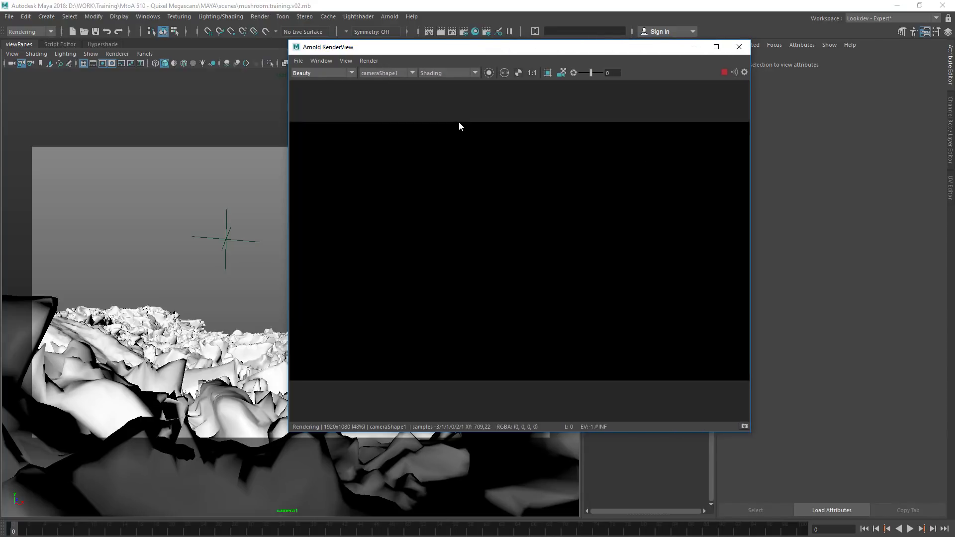
click(352, 62)
click(370, 53)
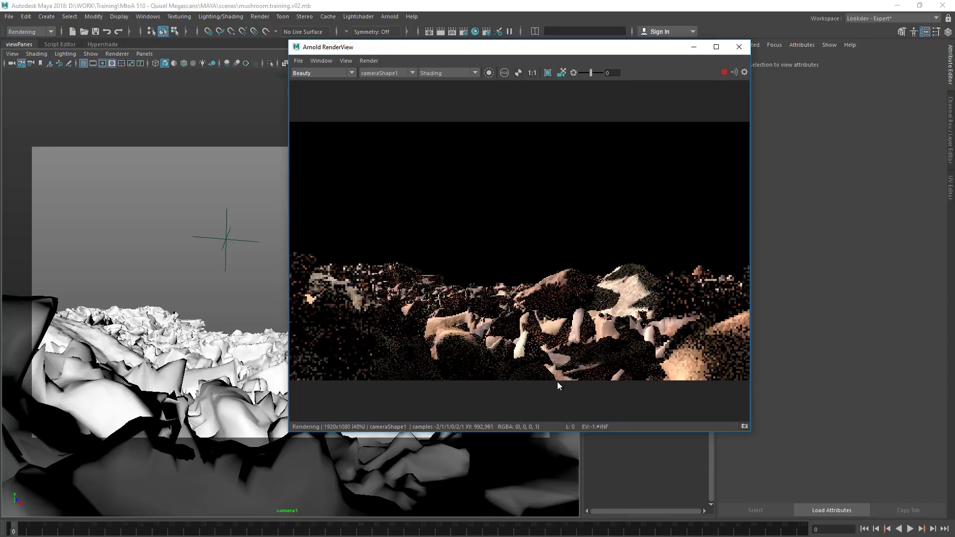
Step: Pick the ground in the render to load ai_groundA, and lower the test resolution to 960x540 at 1:1 display
middle_drag(541, 256, 498, 229)
click(448, 292)
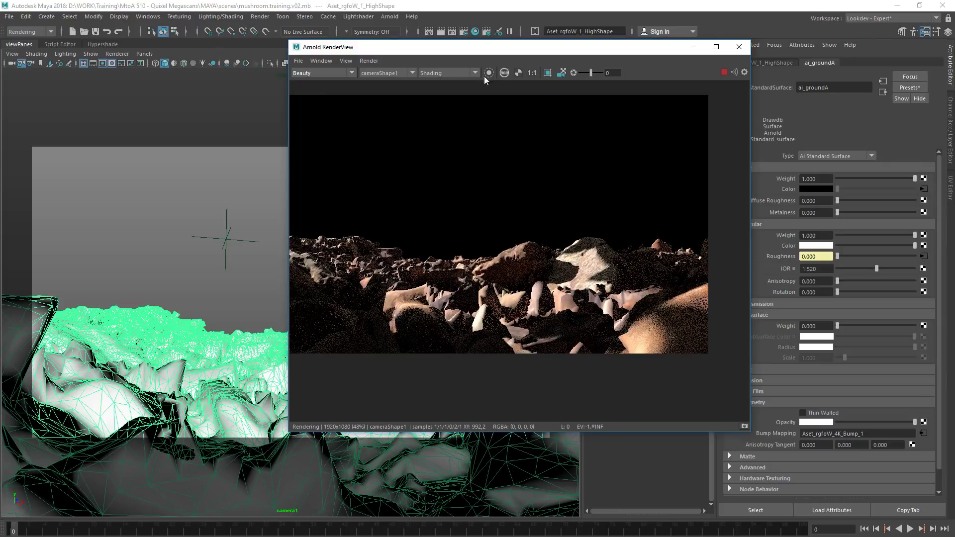
click(345, 61)
mouse_move(399, 155)
click(470, 184)
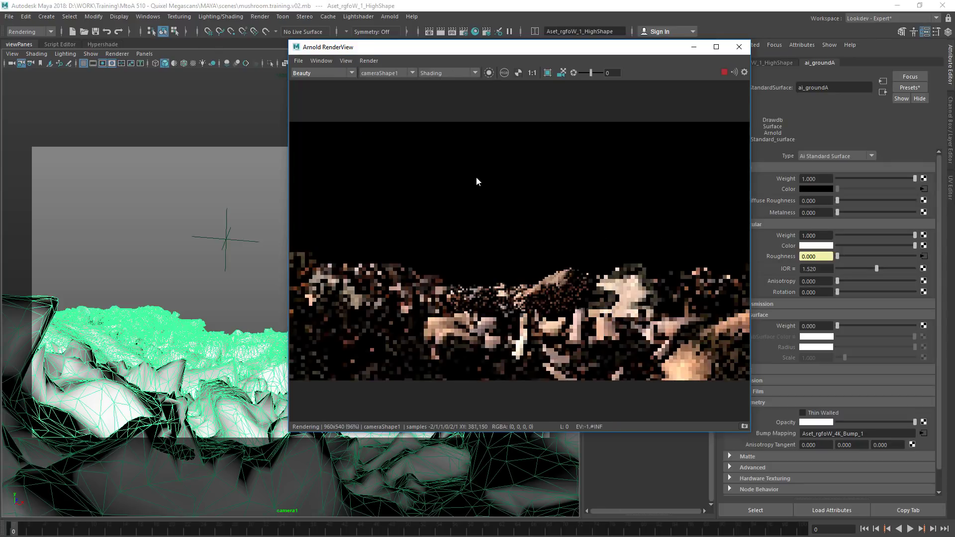
click(533, 73)
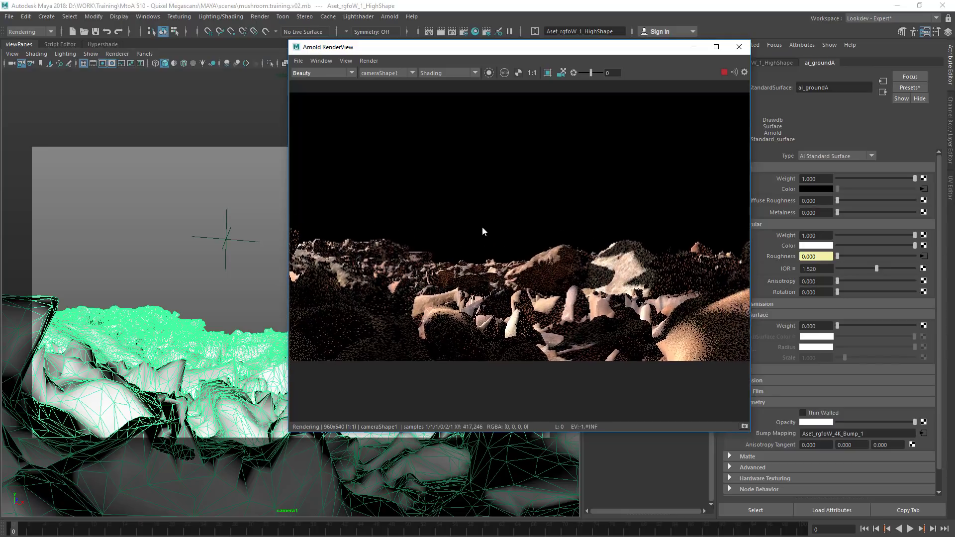
Step: Bring up the groundA shading network in the Hypershade, with its texture nodes clear of the render window
click(60, 44)
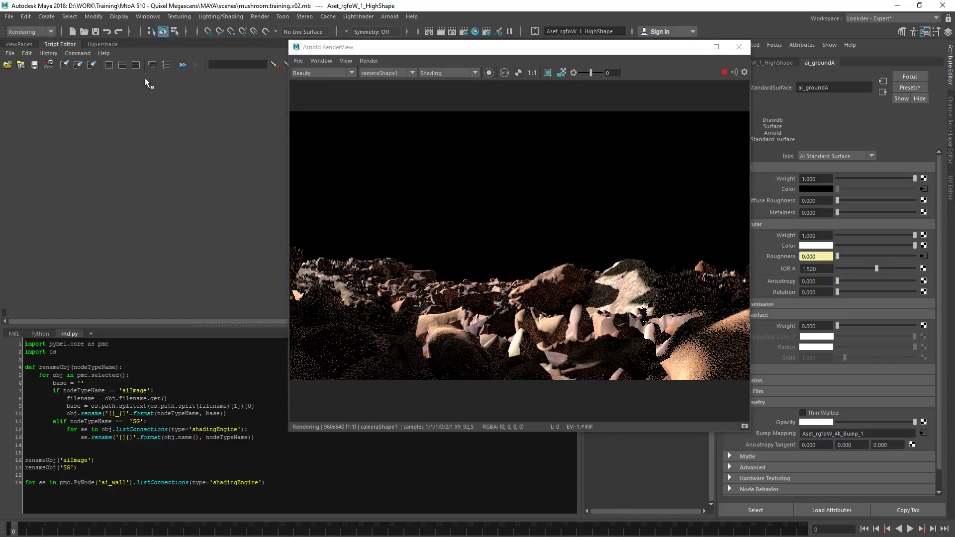
click(103, 45)
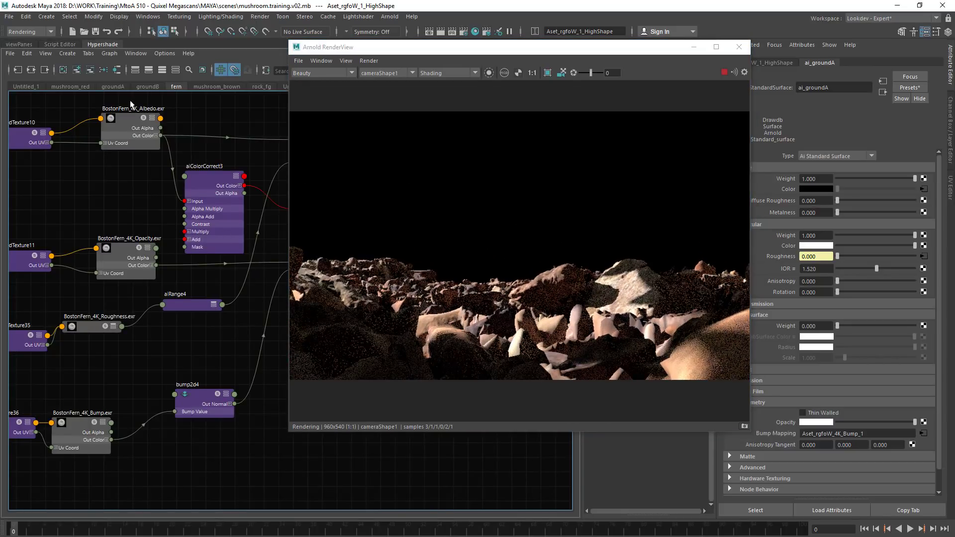
click(111, 86)
alt+middle_drag(109, 133, 36, 81)
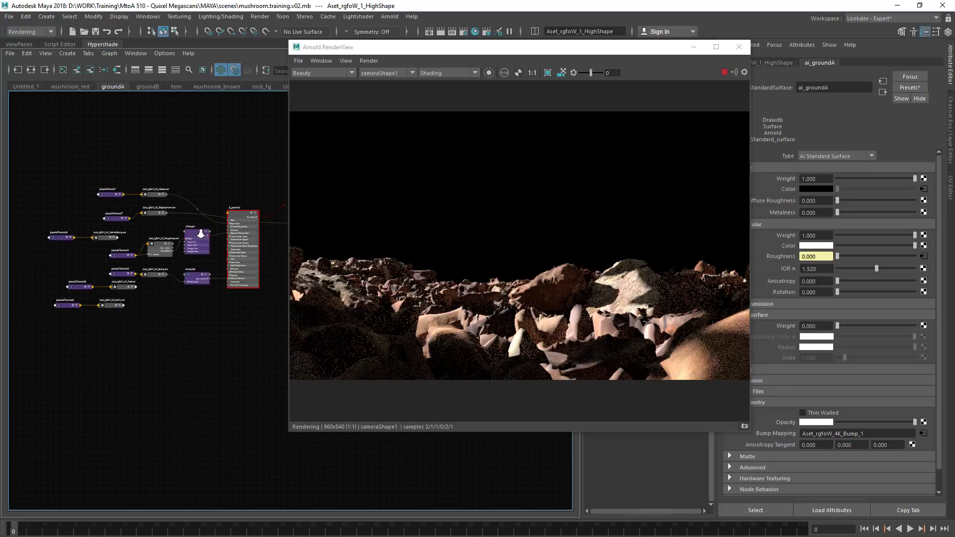
alt+right_drag(151, 227, 365, 129)
drag(370, 47, 491, 48)
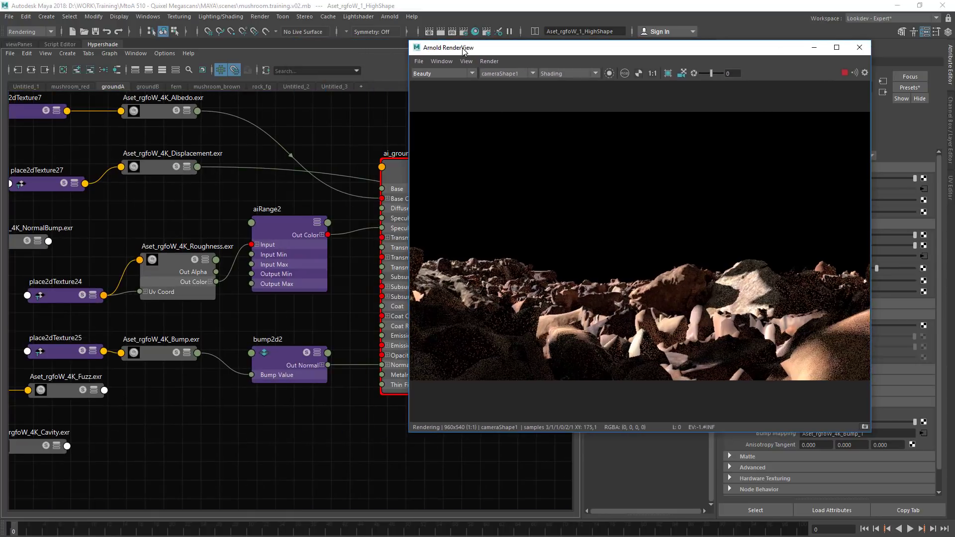
Step: Place displacementShader2 above ai_groundA in the graph and inspect its scale and Arnold displacement settings
alt+middle_drag(209, 145, 158, 198)
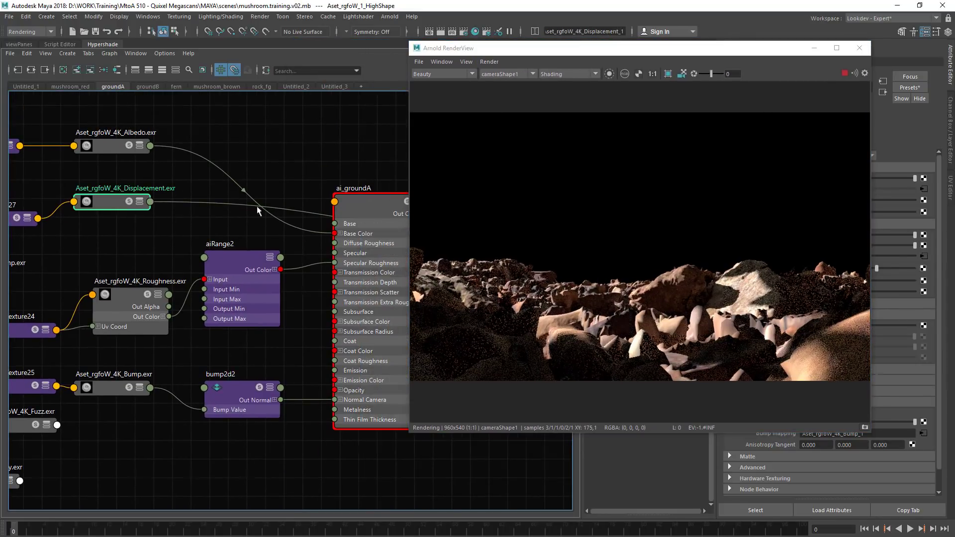
drag(628, 226, 393, 486)
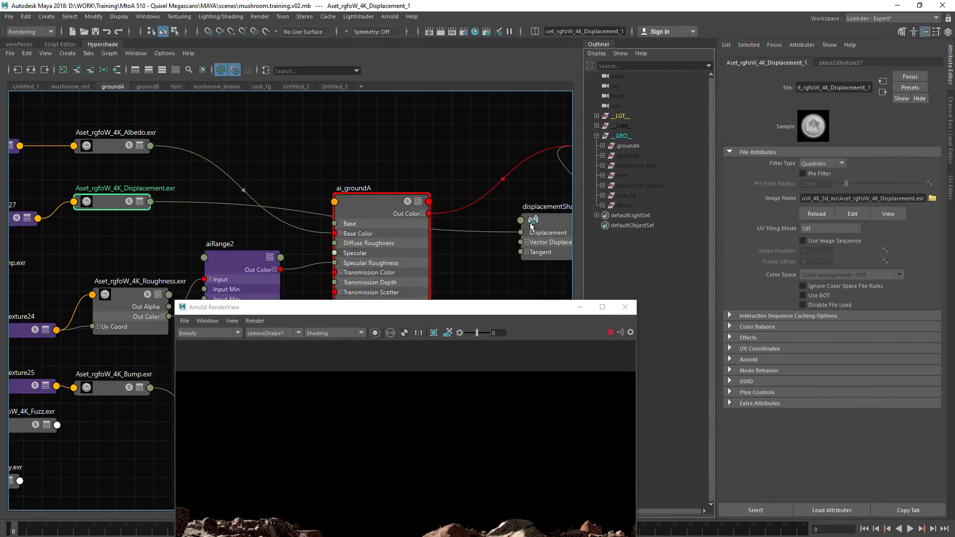
drag(531, 227, 361, 107)
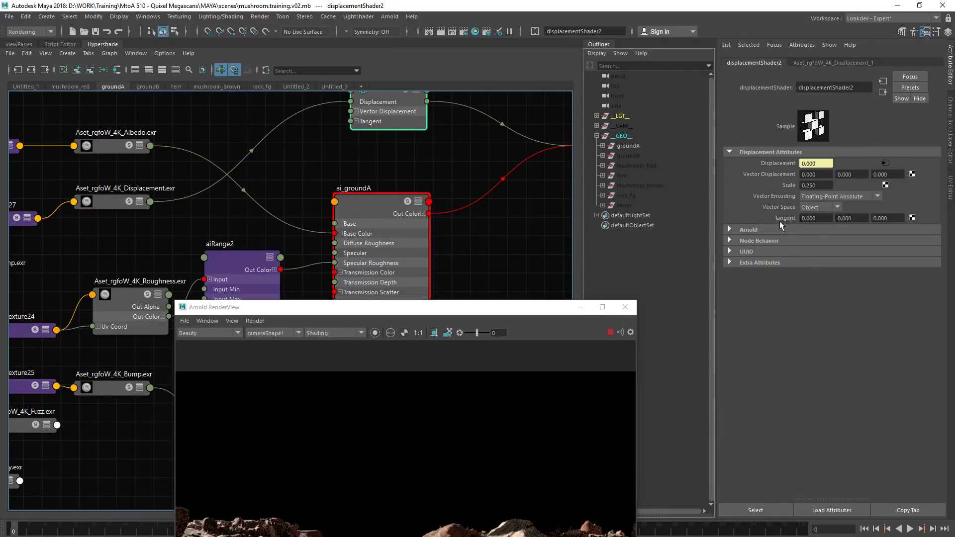
click(766, 231)
drag(497, 414, 540, 196)
drag(828, 187, 760, 182)
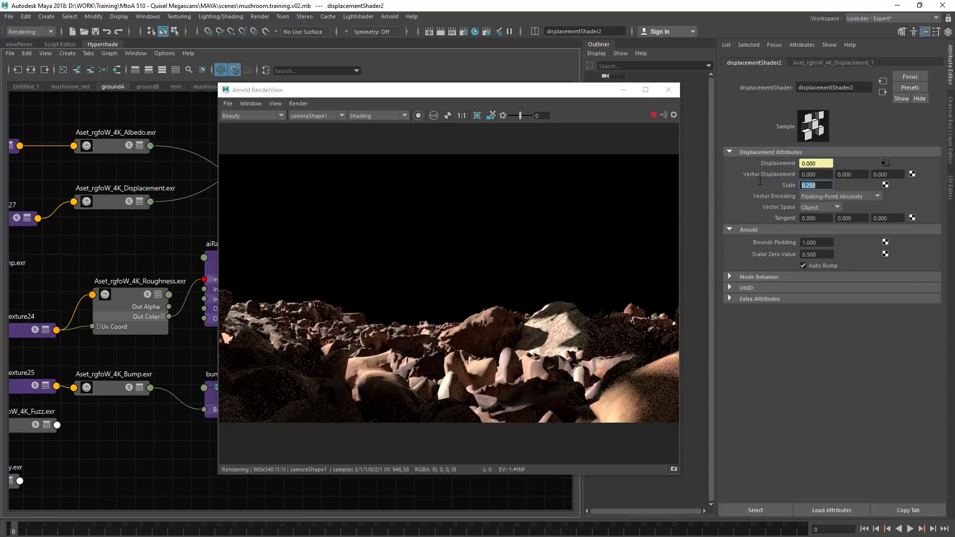
Step: Check the ground geometry in Basic debug shading and return to full Shading
drag(453, 221, 602, 211)
click(536, 101)
click(521, 119)
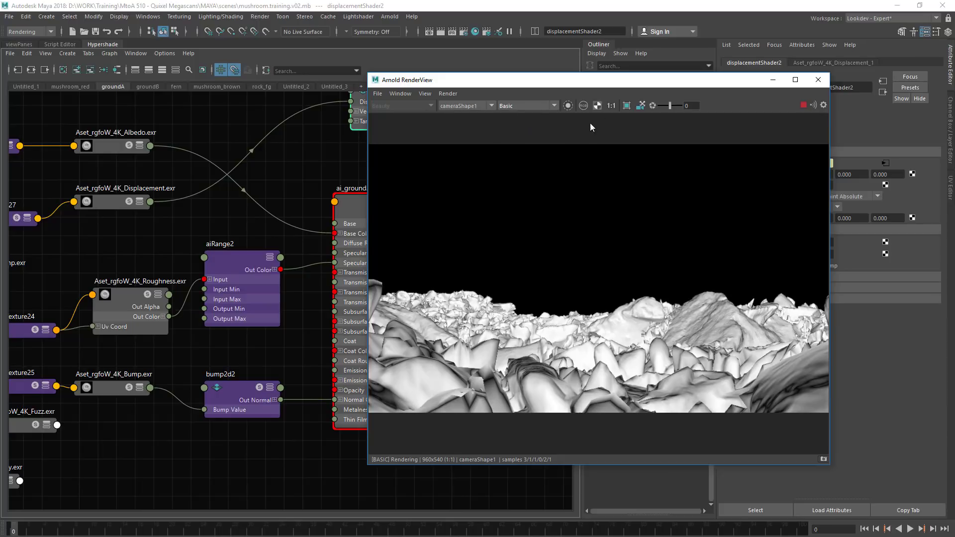
click(527, 106)
click(527, 122)
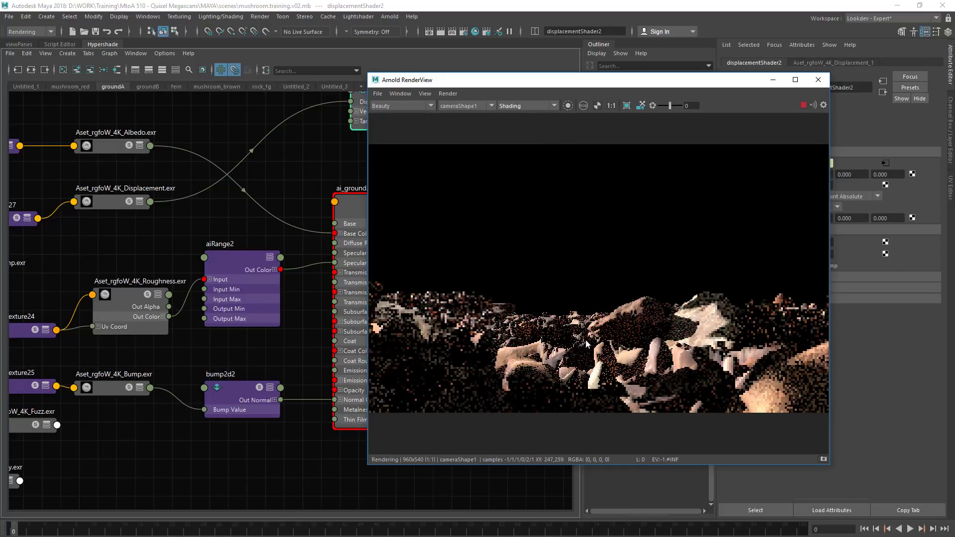
Step: Draw a render region over the middle of the ground and isolate the Aset_rgfoW_4K_Roughness texture in it
click(627, 106)
drag(469, 250, 726, 416)
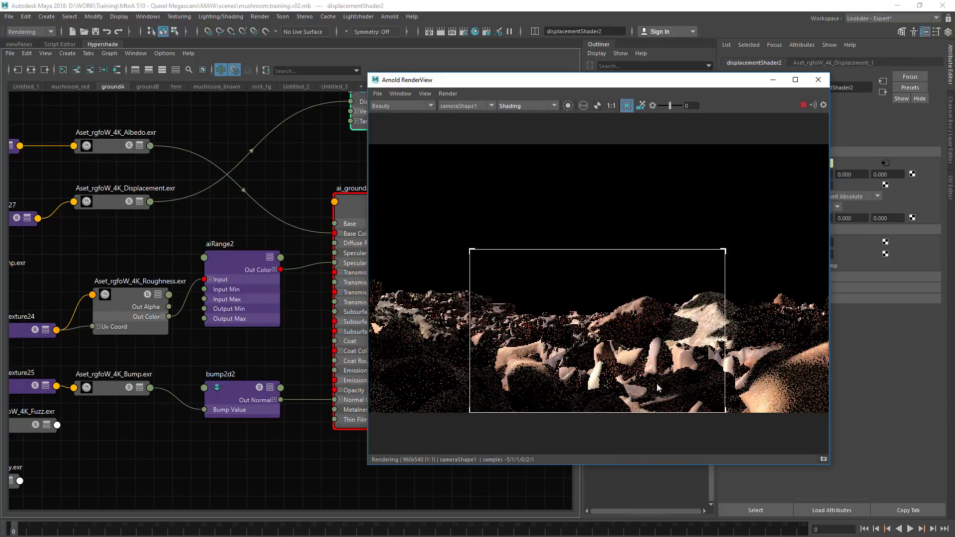
alt+middle_drag(70, 219, 113, 194)
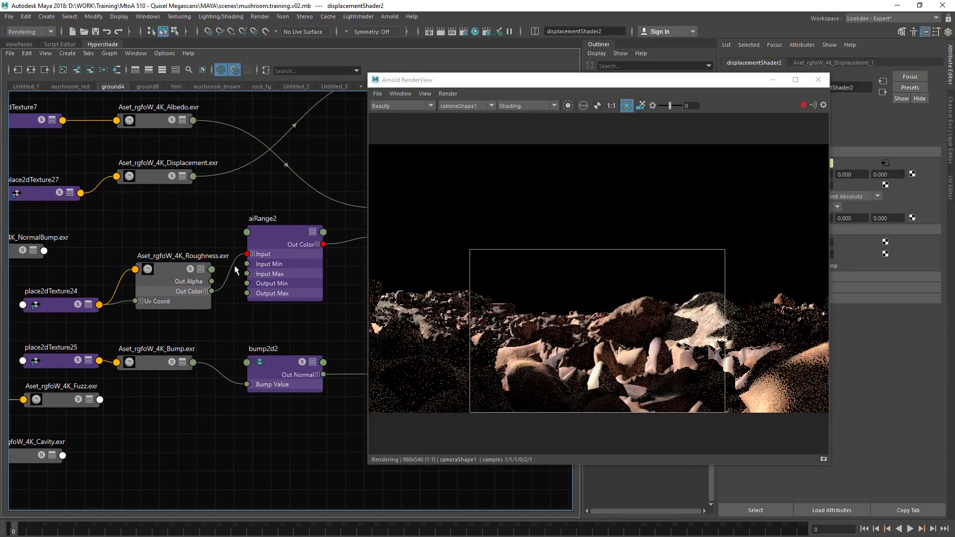
click(568, 106)
click(169, 271)
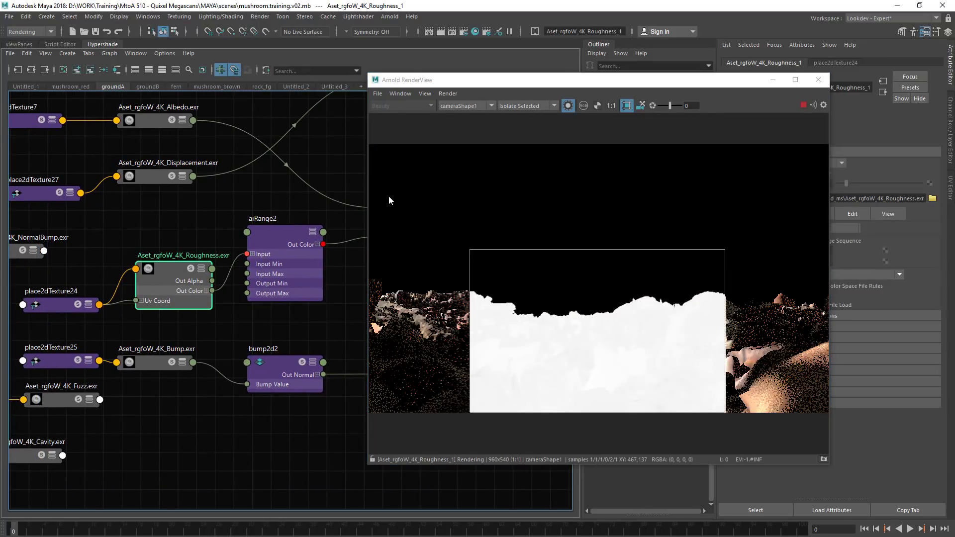
drag(487, 79, 300, 68)
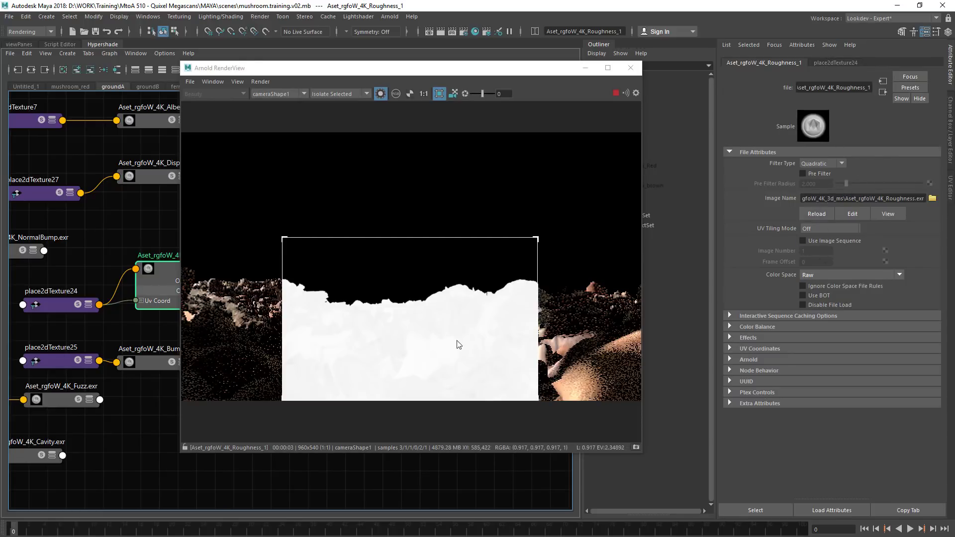
Step: Try the sRGB color space on the ground's roughness texture, refresh the render, and set the color space back to Raw
click(834, 276)
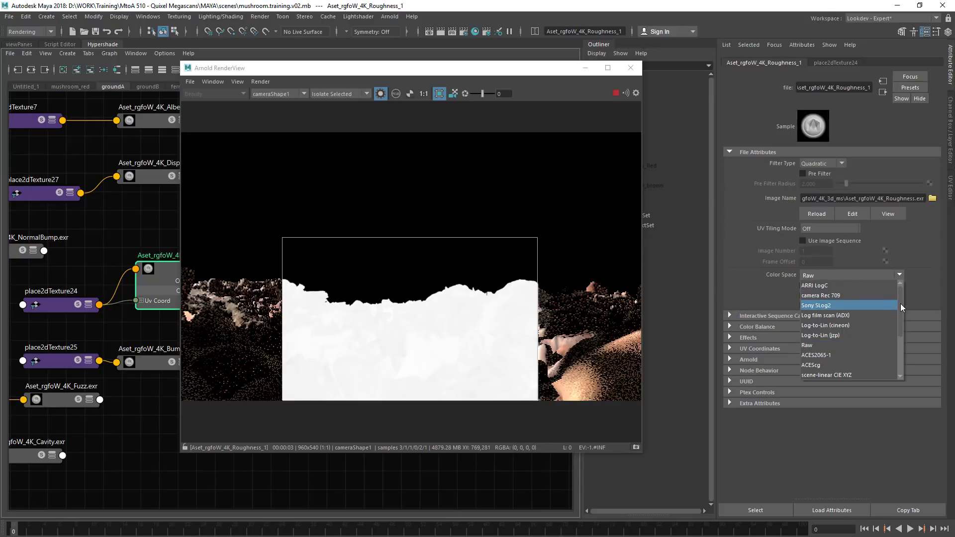
drag(900, 304, 891, 346)
click(844, 374)
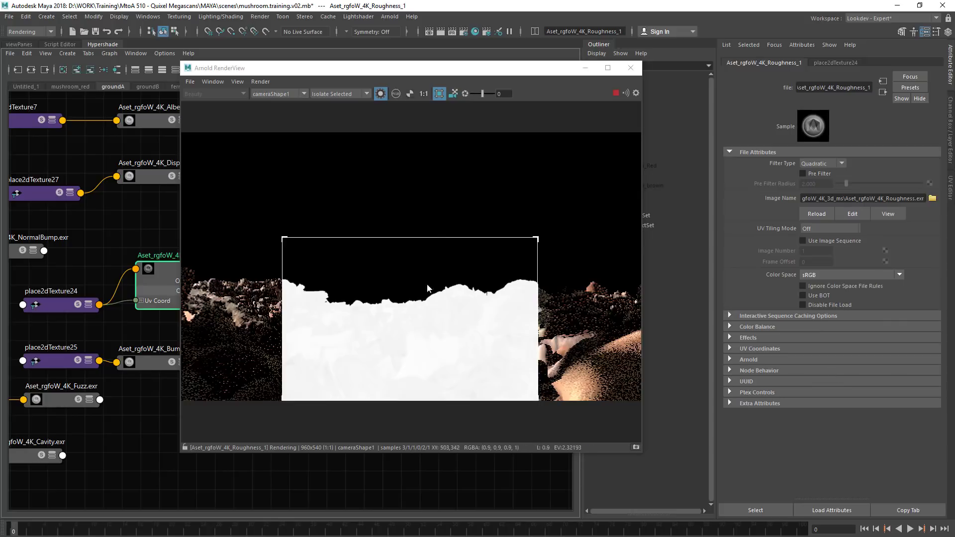
click(262, 81)
click(271, 154)
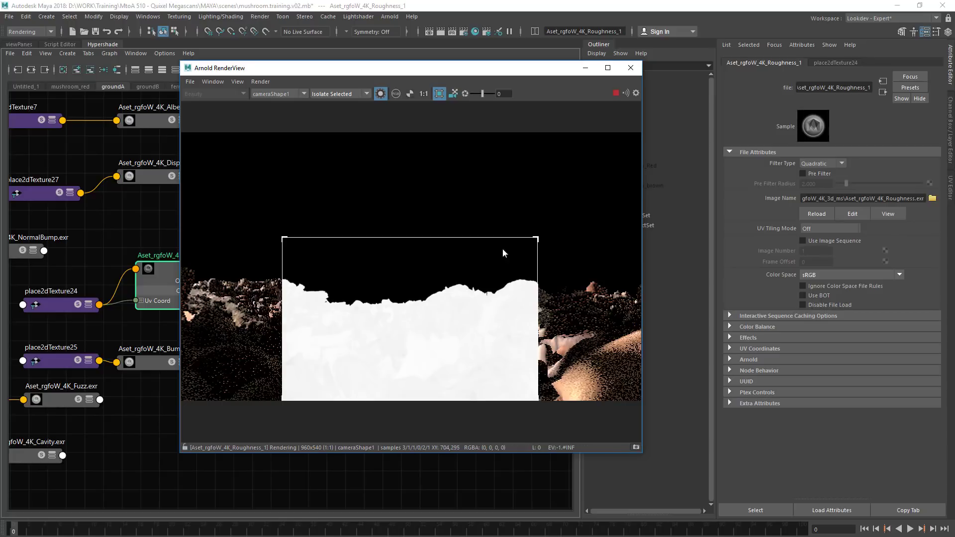
click(825, 274)
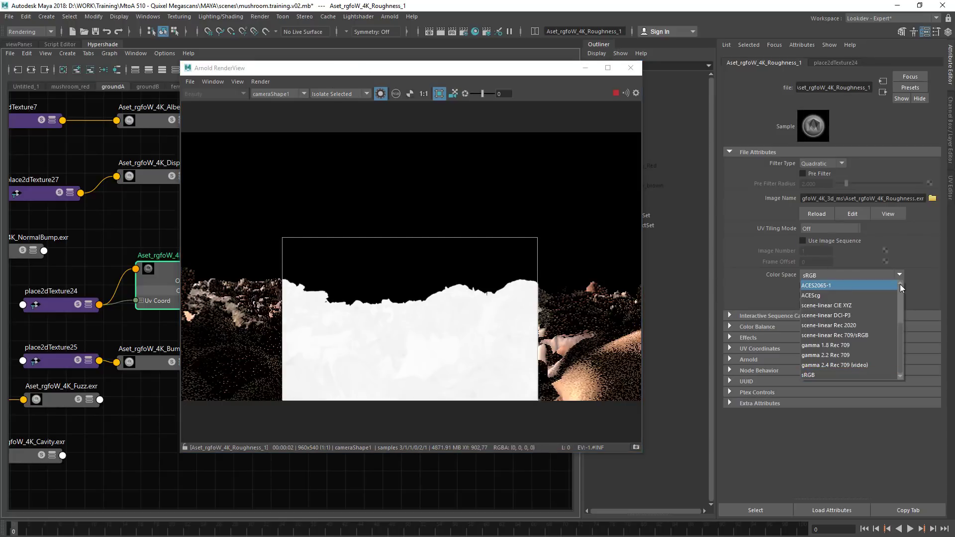
scroll(900, 288, down, 1)
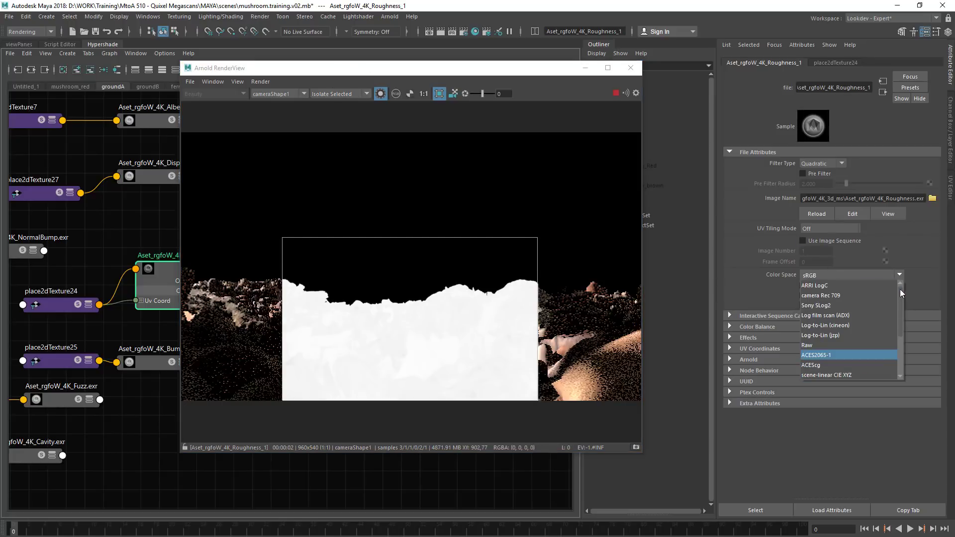
click(831, 346)
Step: Isolate aiRange2 in the render and set its Input Min to 0.880 and Input Max to 1.030
click(882, 92)
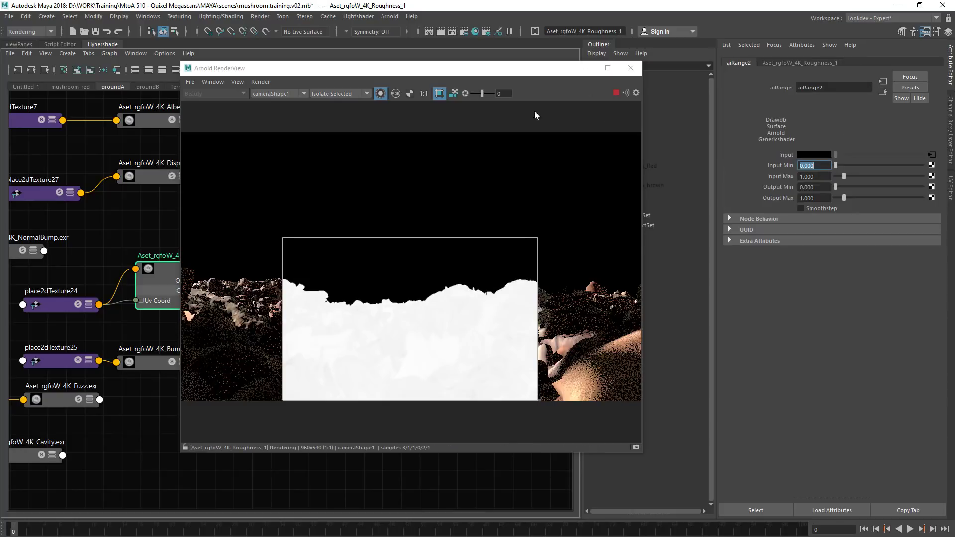
text(0.78)
key(Return)
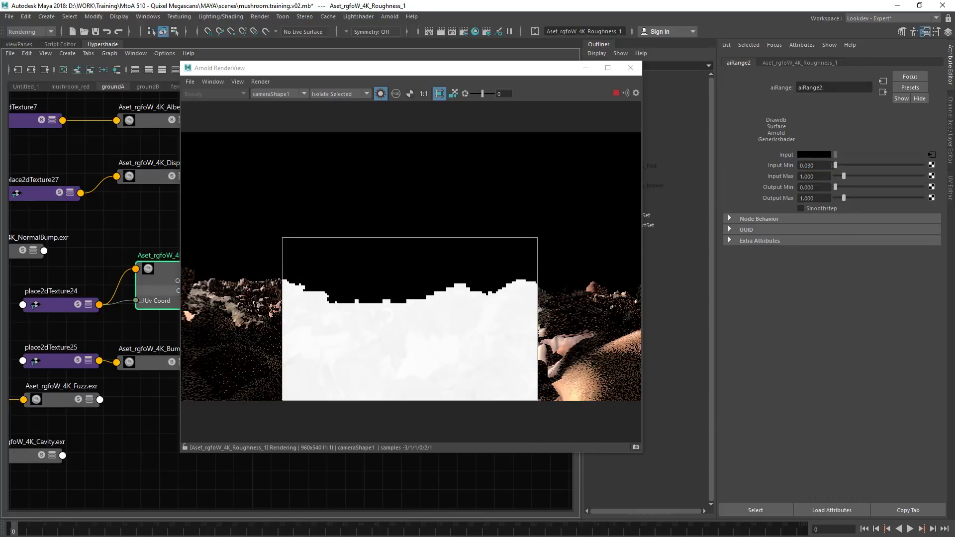
ctrl+drag(820, 164, 843, 169)
drag(441, 171, 558, 178)
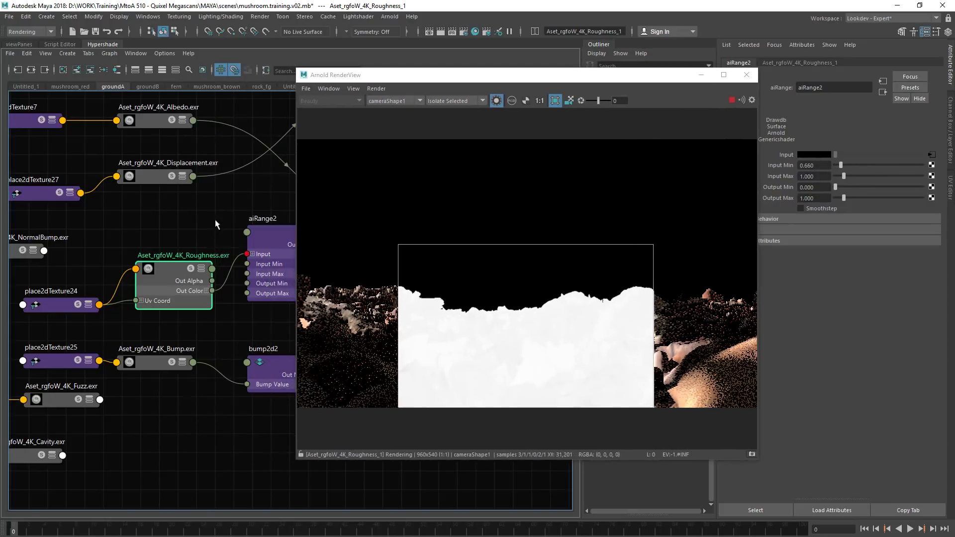
click(215, 219)
drag(165, 275, 157, 251)
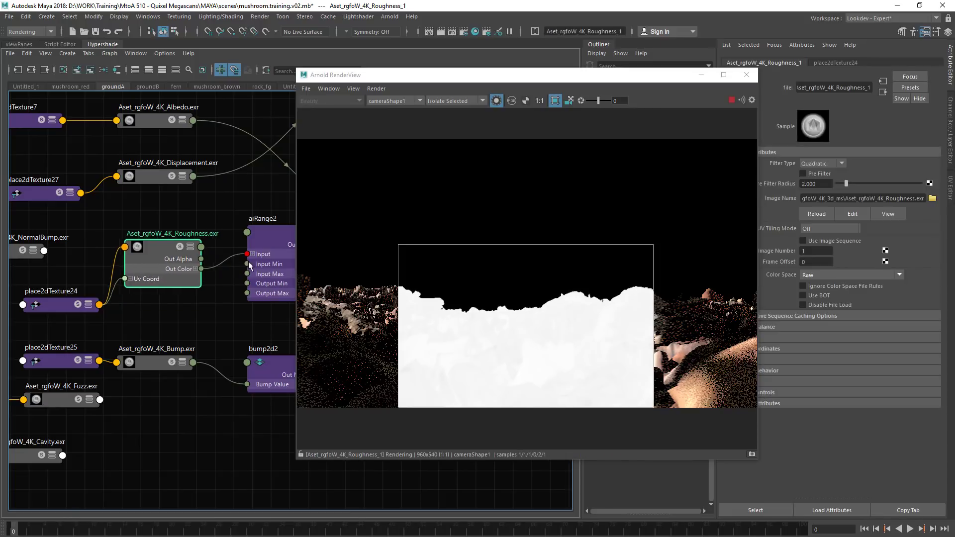
click(266, 247)
alt+drag(442, 186, 281, 189)
mouse_move(823, 166)
ctrl+mouse_down()
mouse_move(835, 170)
mouse_move(833, 179)
mouse_move(815, 177)
mouse_move(826, 181)
ctrl+mouse_up()
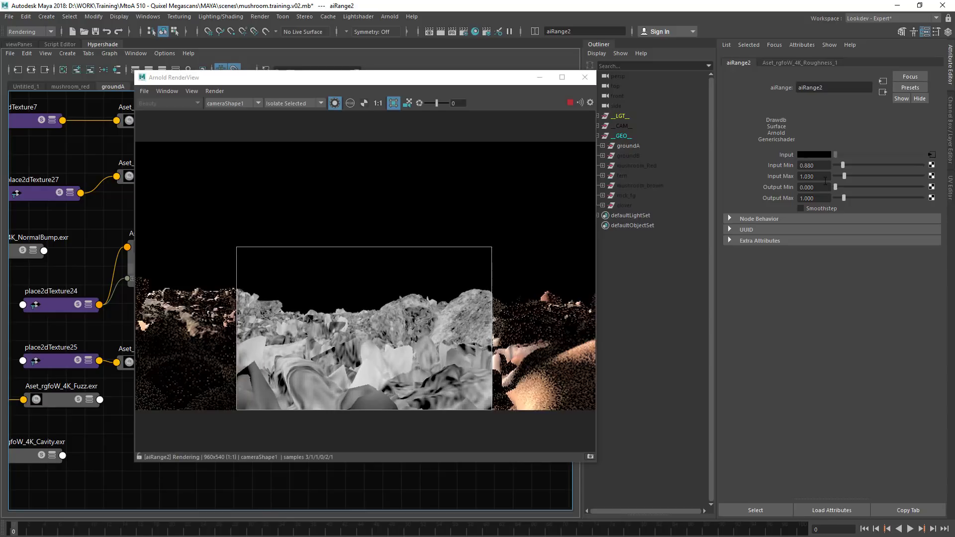
Step: Enable Smoothstep on aiRange2, set its Input Max to 0.930, and return the render to full Shading
click(335, 103)
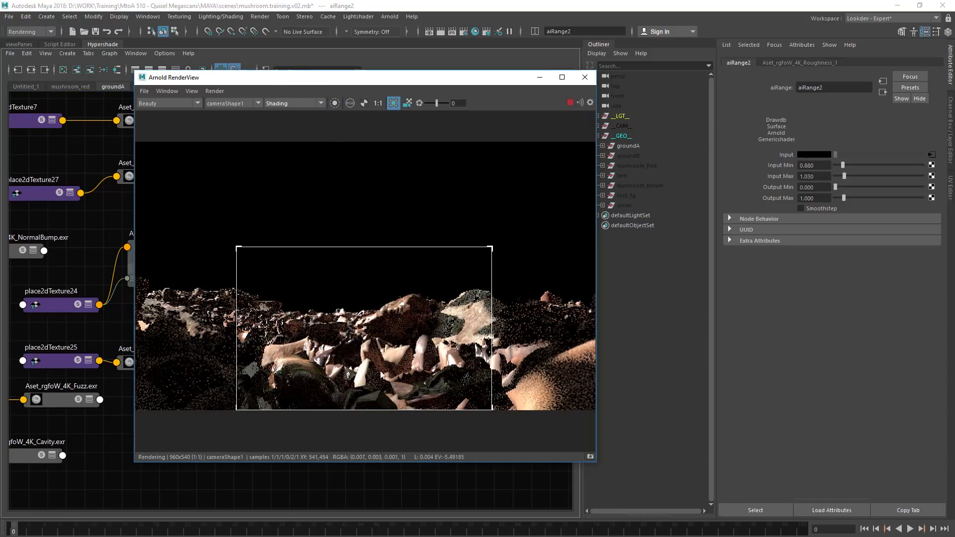
click(821, 208)
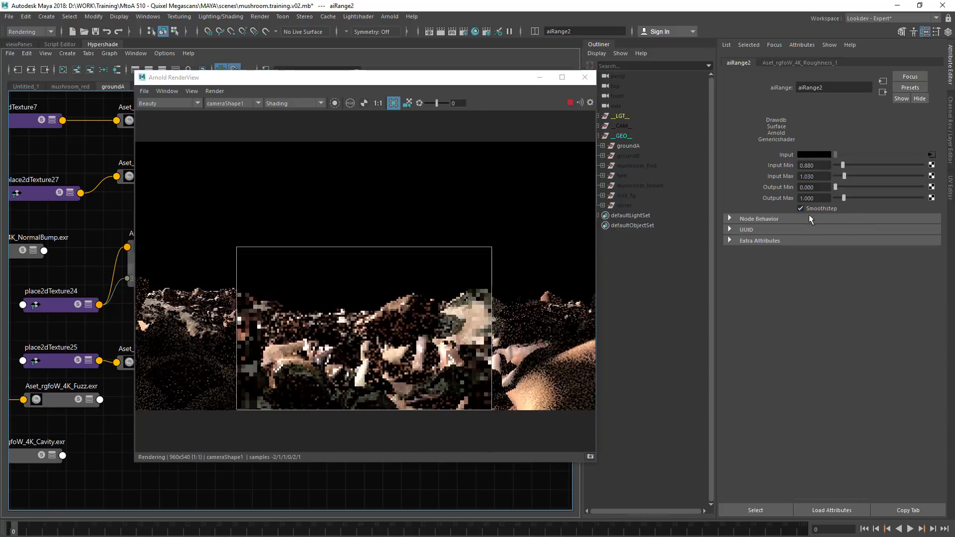
click(335, 103)
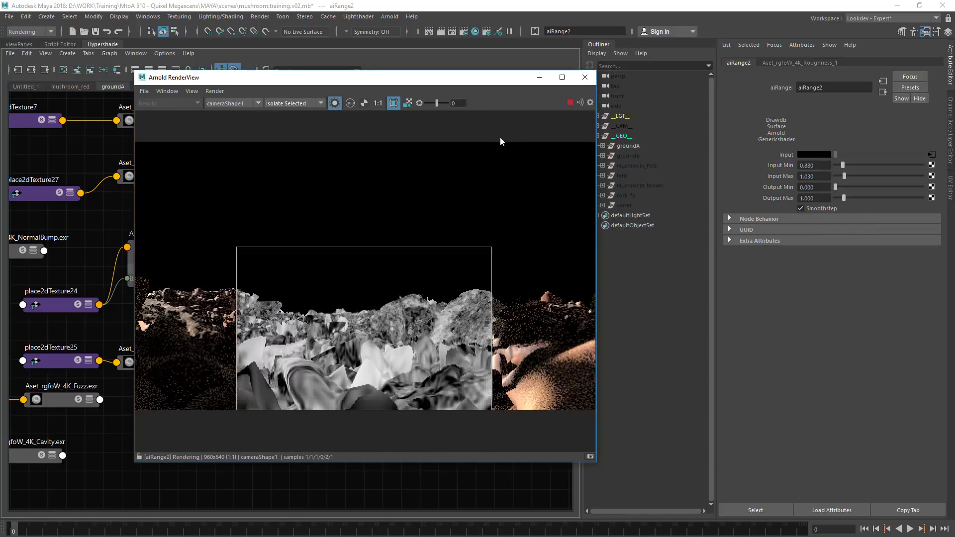
ctrl+drag(821, 177, 820, 176)
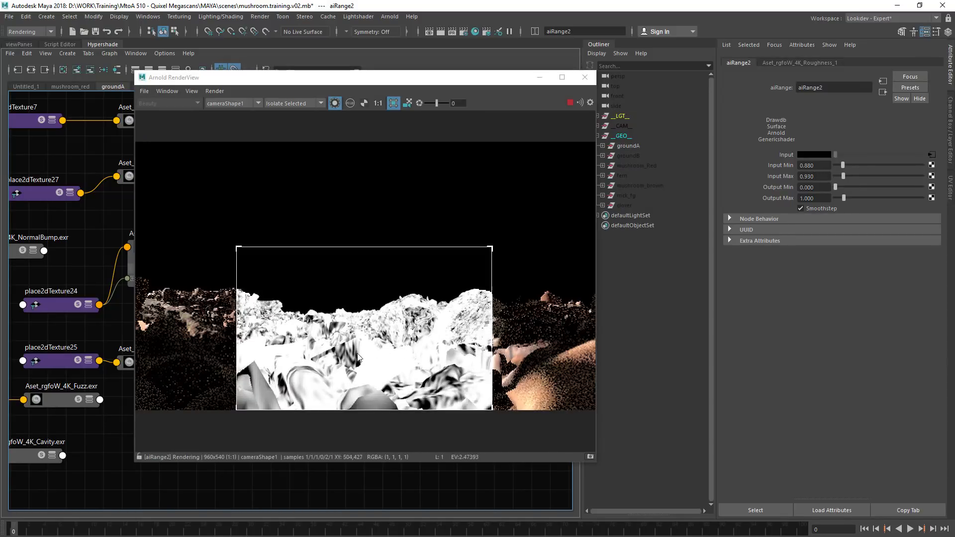
click(290, 106)
click(304, 139)
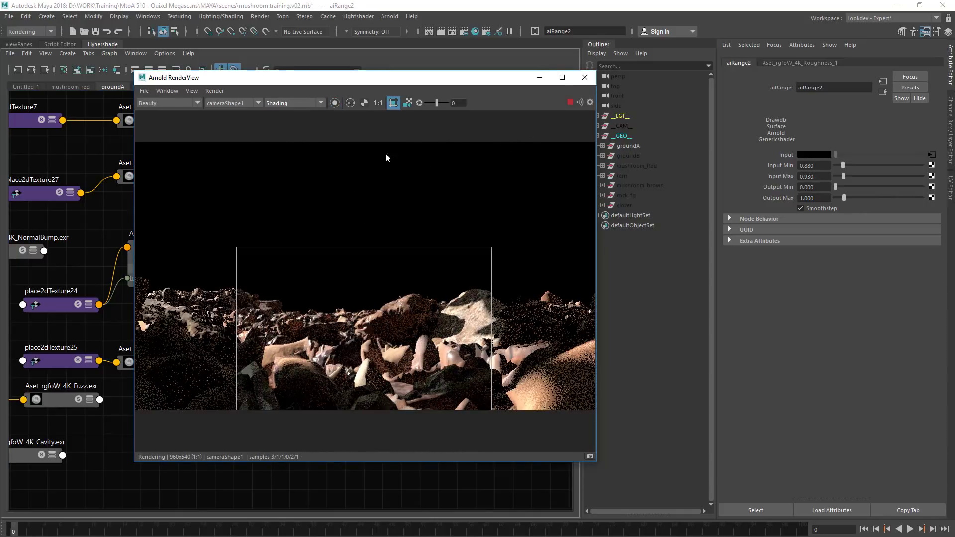
Step: Raise the Bump Depth of the ground's bump2d2 node to 0.420
drag(291, 78, 526, 61)
alt+middle_drag(144, 381, 157, 326)
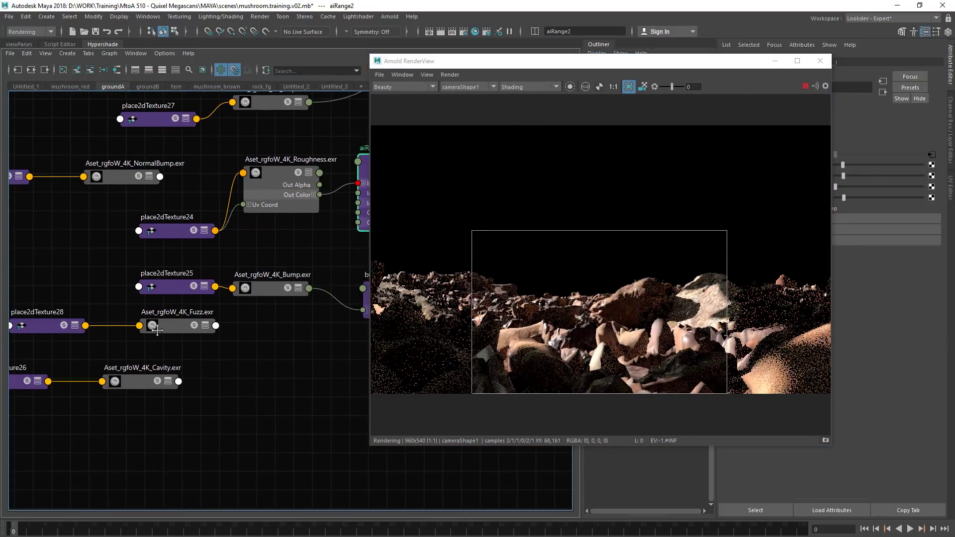
click(282, 321)
drag(547, 60, 380, 67)
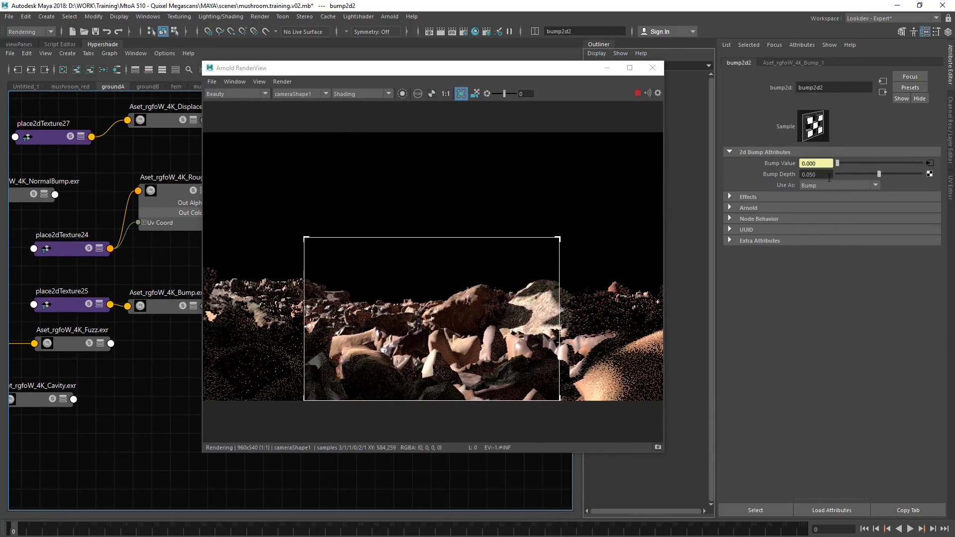
ctrl+drag(826, 176, 843, 176)
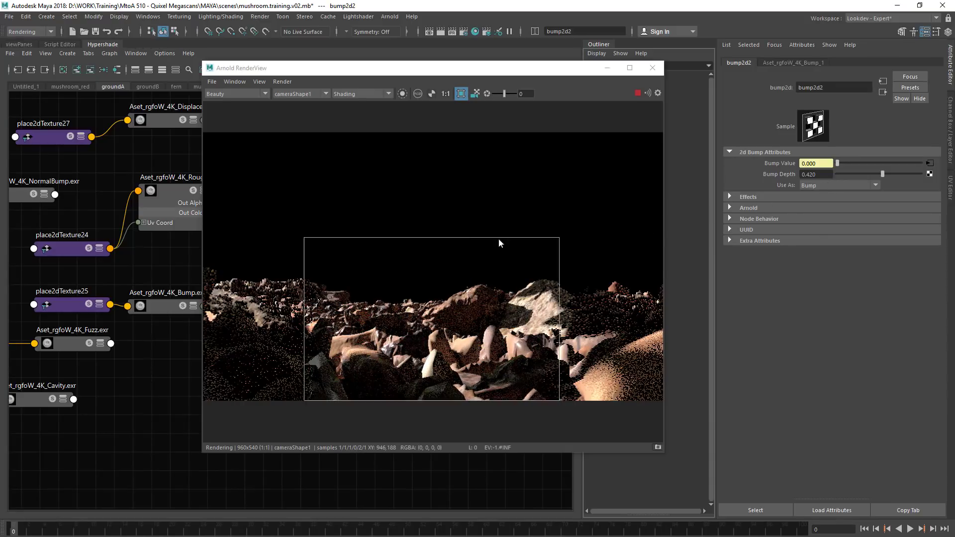
Step: Create an aiNoise node in the groundA graph near the Cavity texture
drag(398, 68, 512, 49)
alt+middle_drag(103, 343, 182, 313)
click(223, 356)
key(Tab)
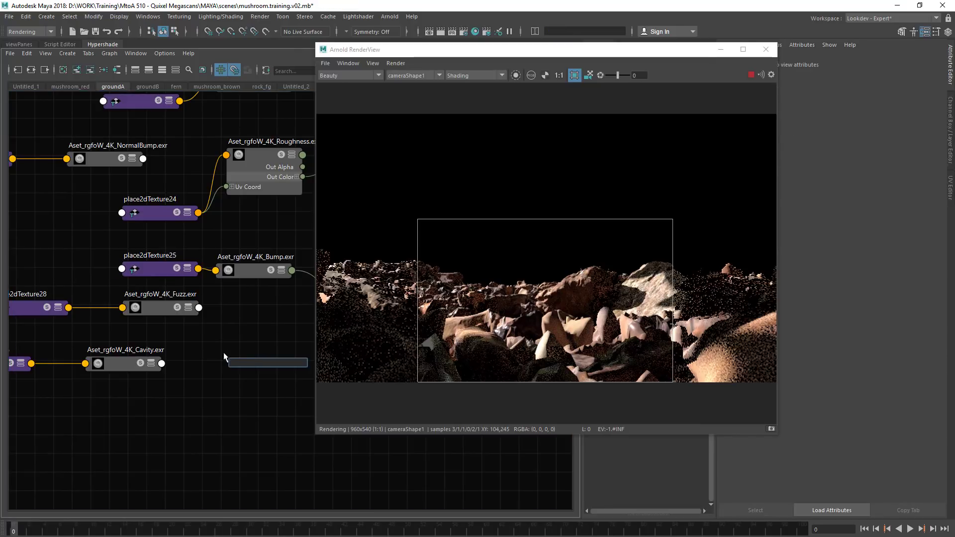
text(ai)
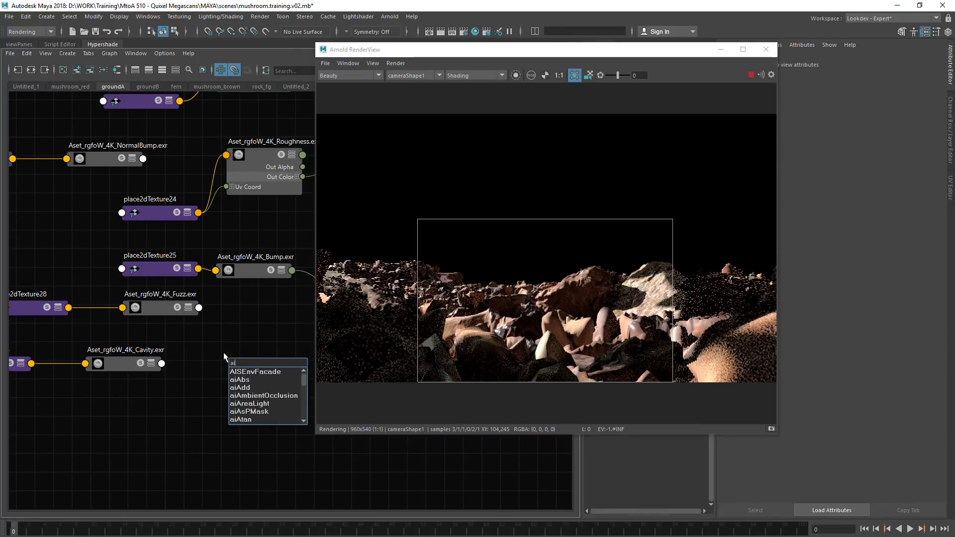
text(n)
key(Down)
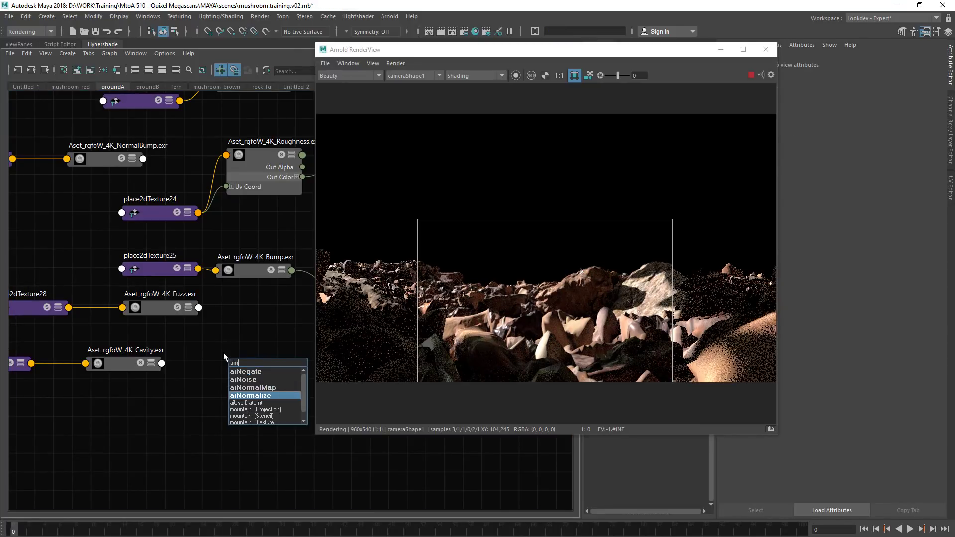
key(Up)
key(Up)
key(Return)
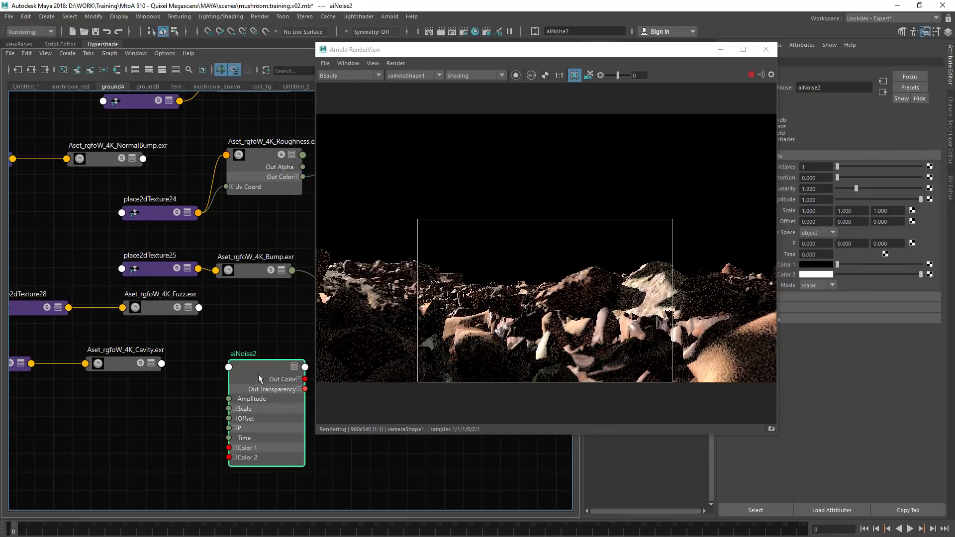
Step: Place the new noise node below the Cavity texture and set its Octaves to 3
drag(258, 374, 156, 408)
drag(602, 50, 553, 40)
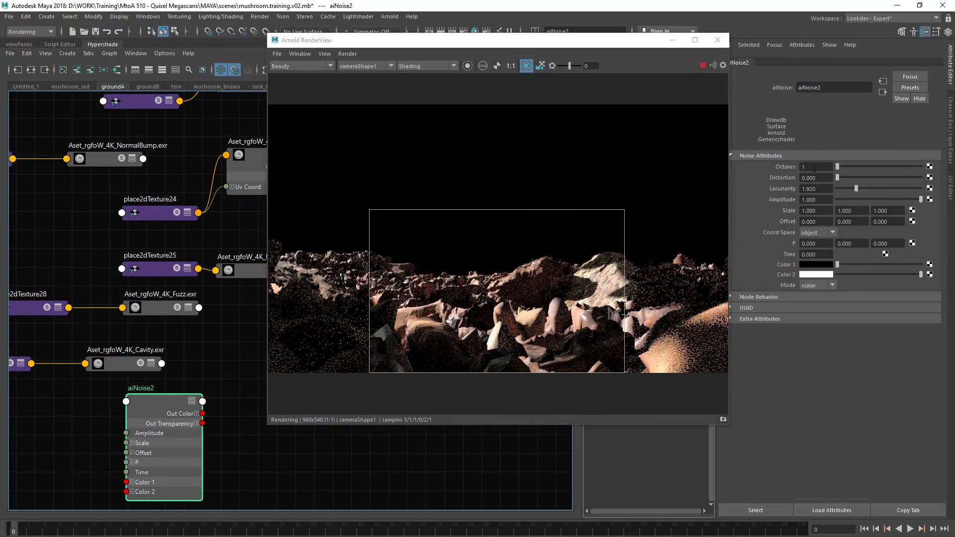
drag(815, 168, 786, 168)
text(3)
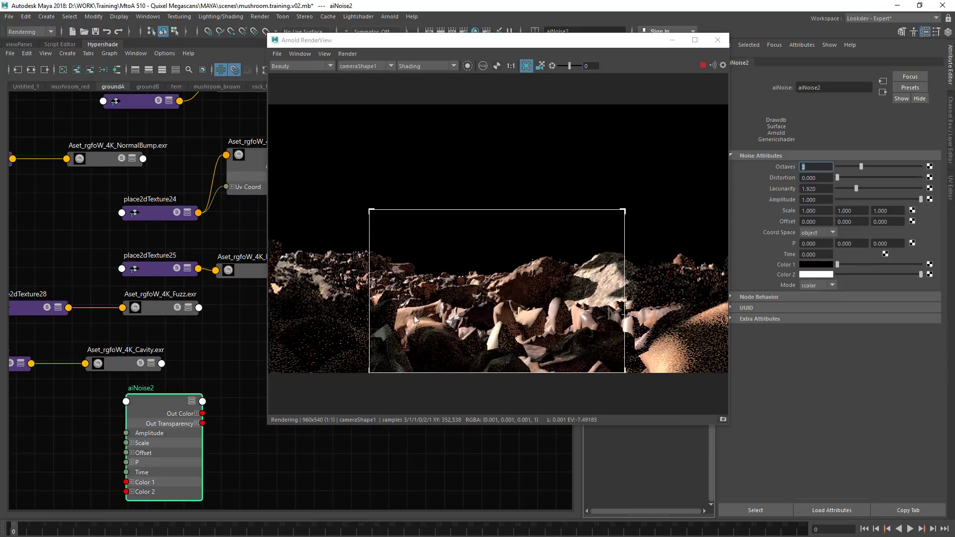
Step: Try feeding the aiNoise2 red output into the Bump Map of a new aiBump2d node, and delete that node
drag(497, 39, 605, 75)
click(231, 417)
key(Tab)
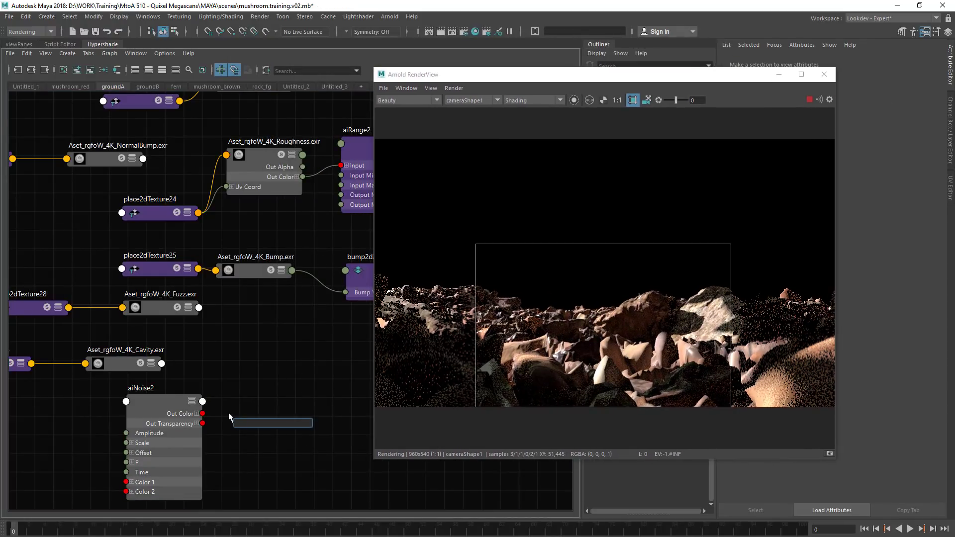
text(aibu)
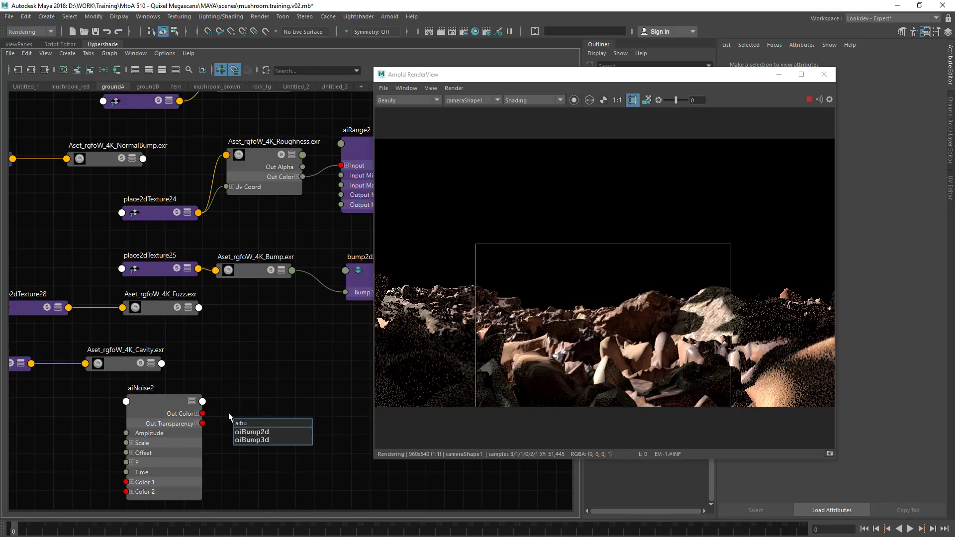
key(Return)
click(197, 414)
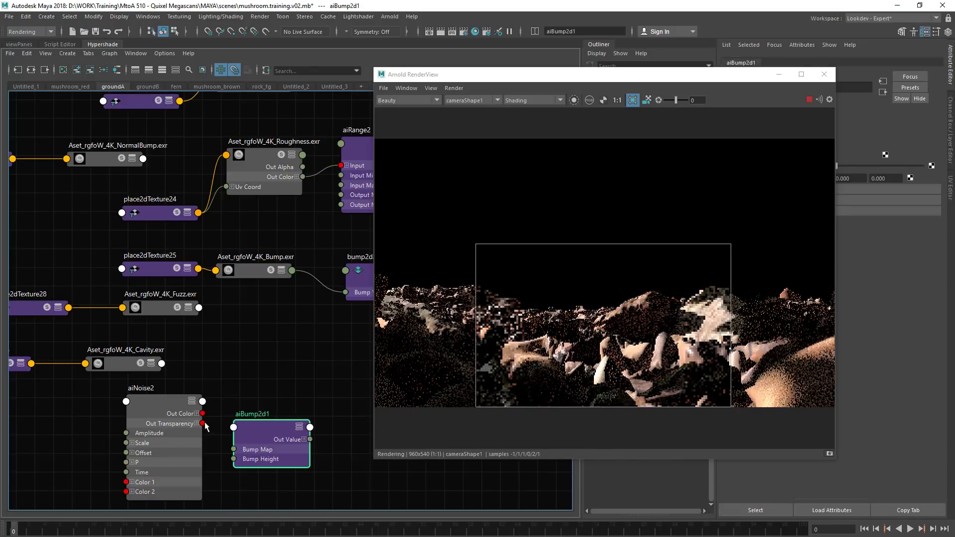
drag(202, 424, 234, 450)
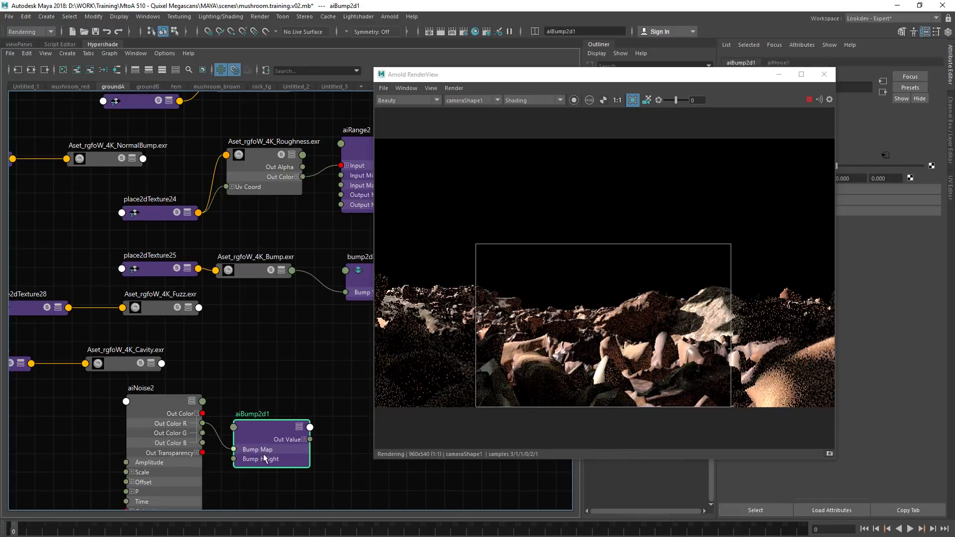
alt+middle_drag(292, 429, 256, 422)
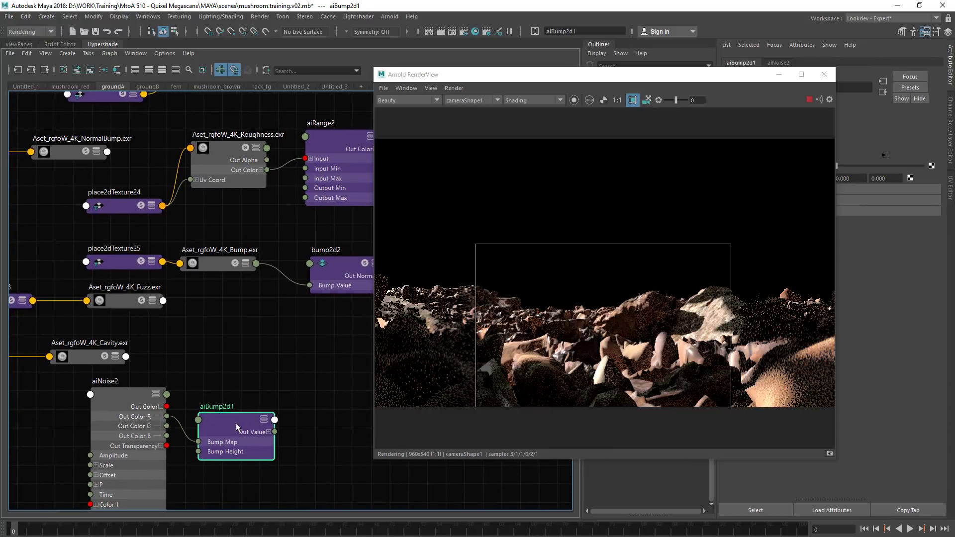
key(Delete)
Step: Create a bump2d node beside aiNoise2 and connect the noise's Out Color R to its Bump Value
key(Tab)
text(bump2d)
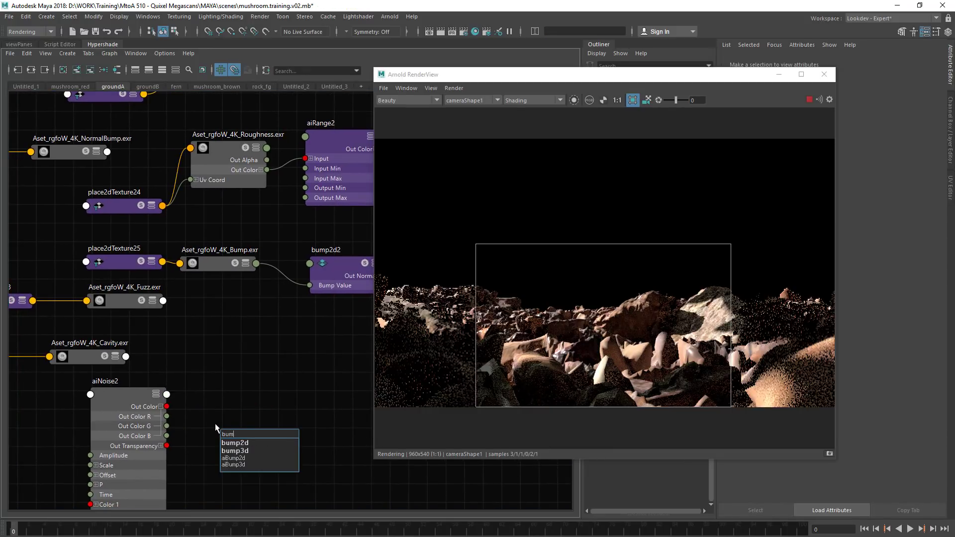
key(Return)
drag(167, 416, 221, 460)
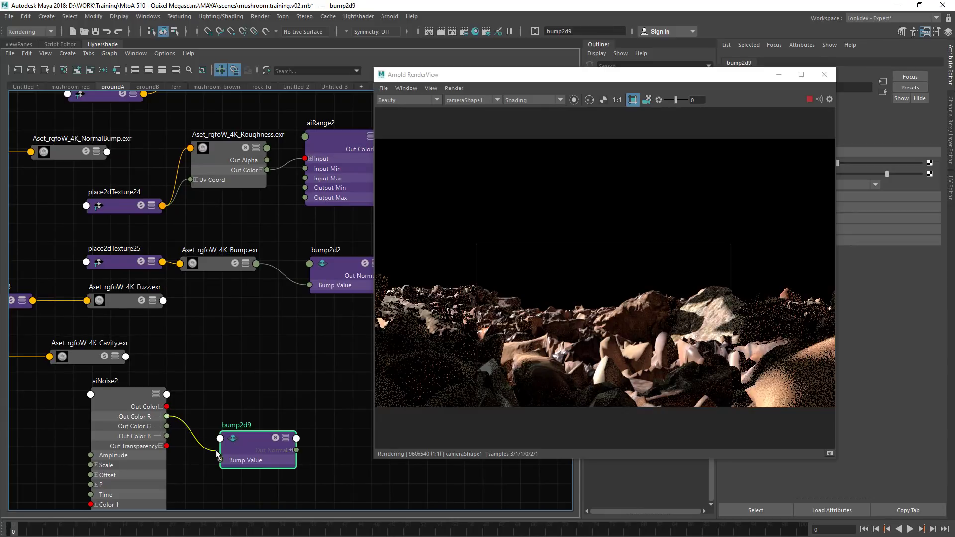
Step: Show all attributes of bump2d2, connect the noise bump's Out Normal to its Normal Camera, and place the noise bump closer to aiNoise2
alt+middle_drag(367, 259, 303, 247)
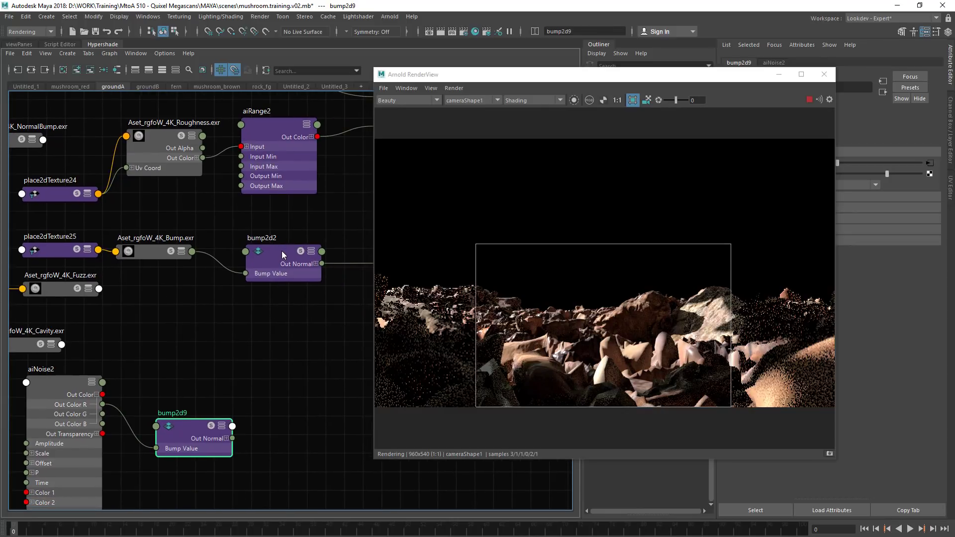
right_click(280, 251)
click(268, 377)
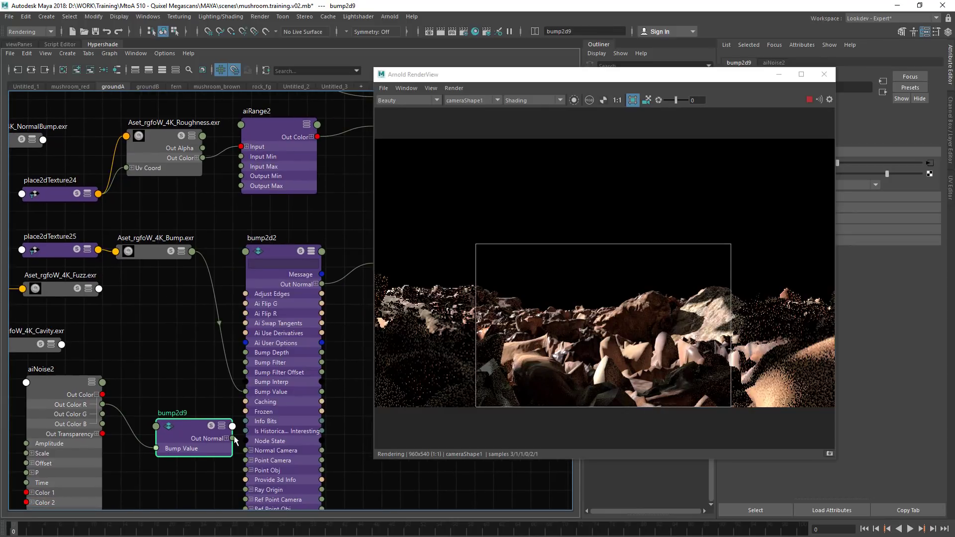
drag(233, 439, 245, 450)
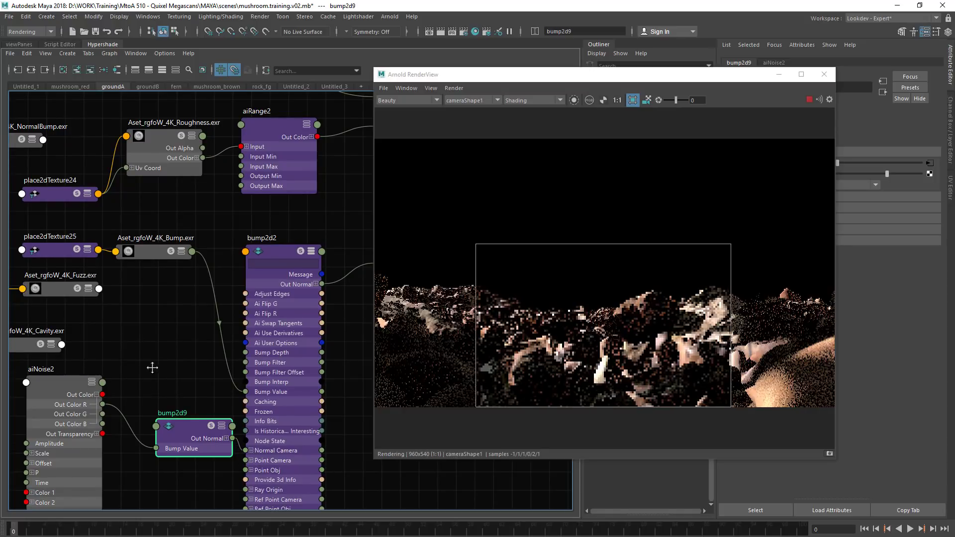
alt+middle_drag(153, 367, 155, 347)
drag(201, 409, 180, 380)
alt+middle_drag(159, 347, 209, 337)
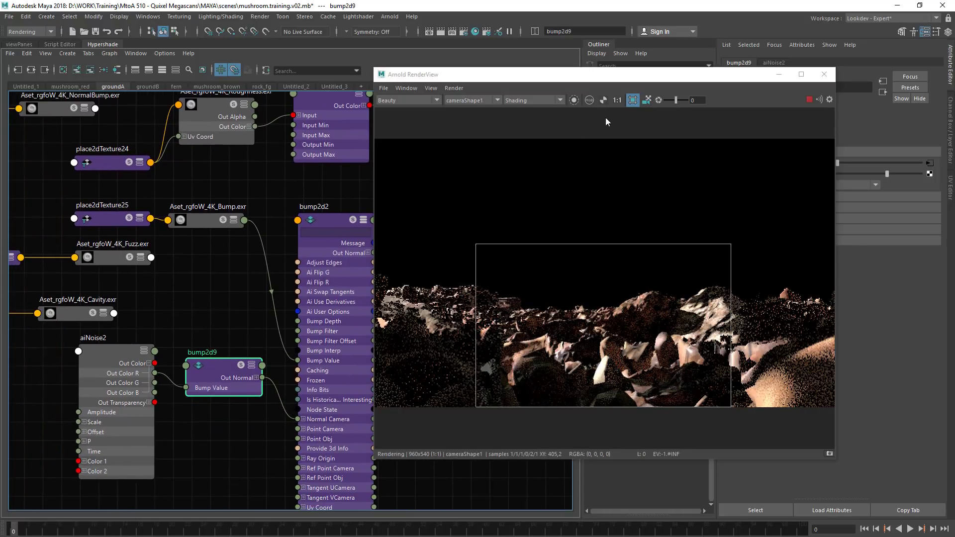
Step: Isolate aiNoise2 in the render and set its Scale to 5 on all three axes
click(574, 100)
drag(114, 351, 116, 351)
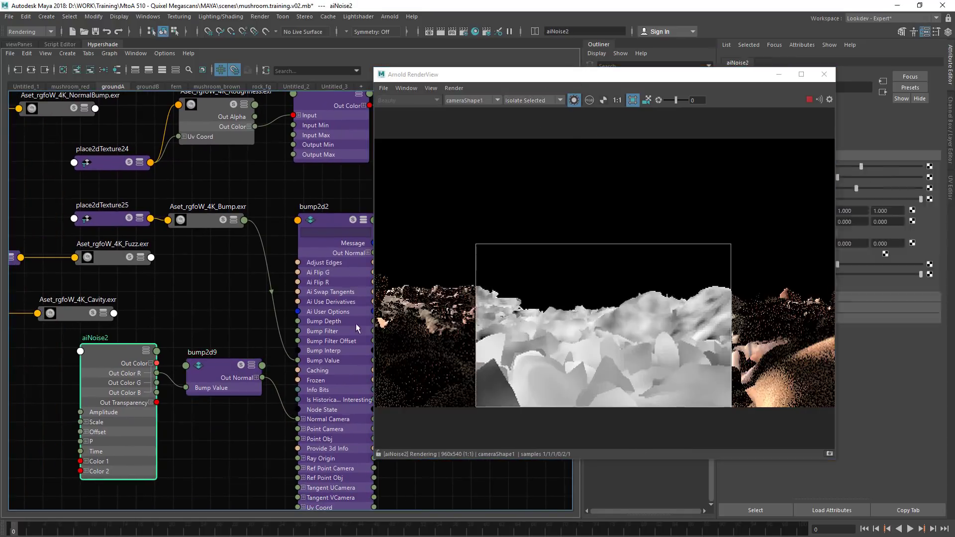
alt+drag(552, 285, 404, 276)
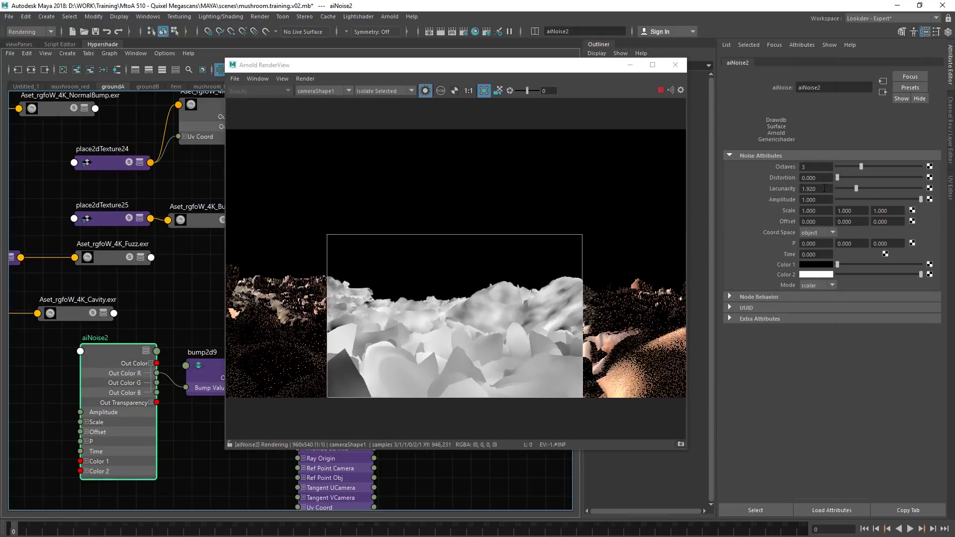
click(822, 213)
text(5)
key(Tab)
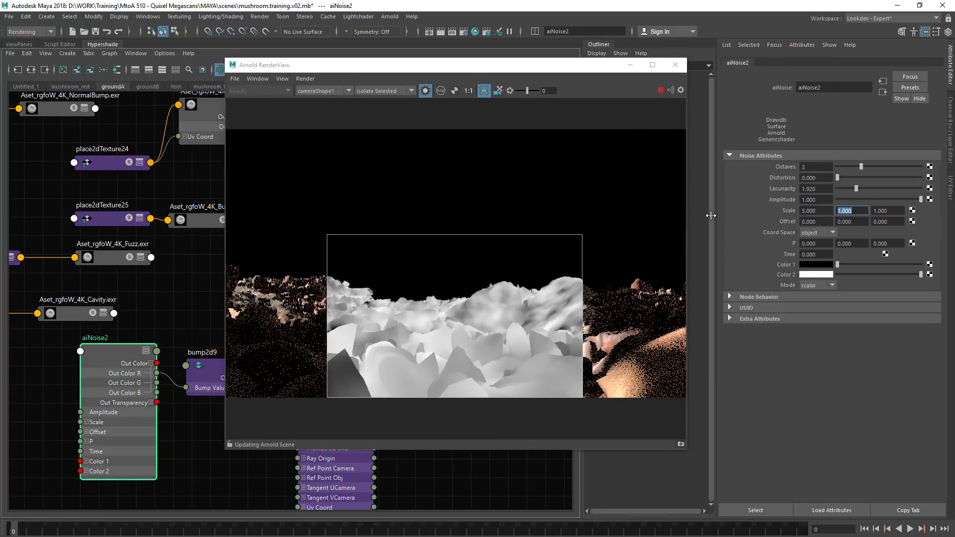
text(5)
key(Tab)
text(5)
key(Return)
Step: Set aiNoise2's Scale to 15 on all three axes
key(shift+Tab)
key(shift+Tab)
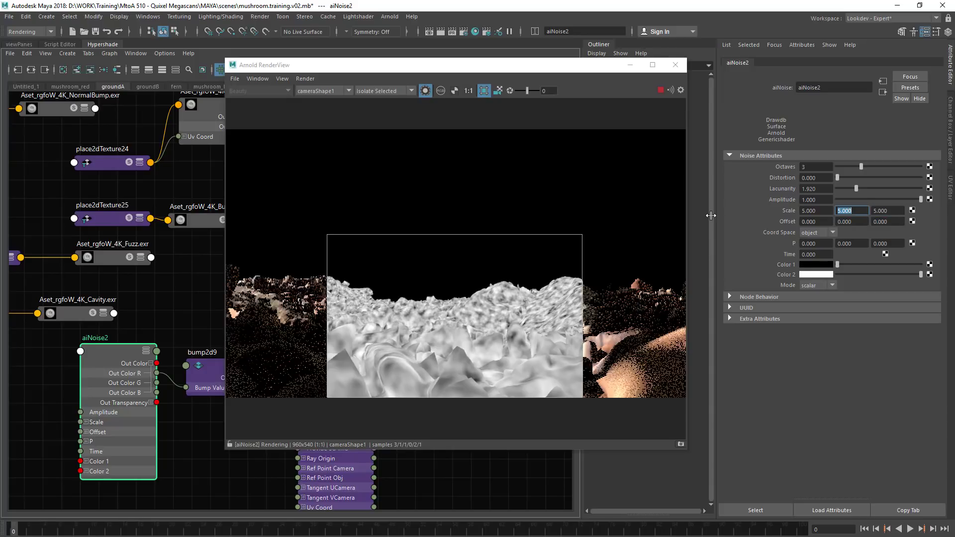
text(15)
key(Tab)
text(15)
key(Tab)
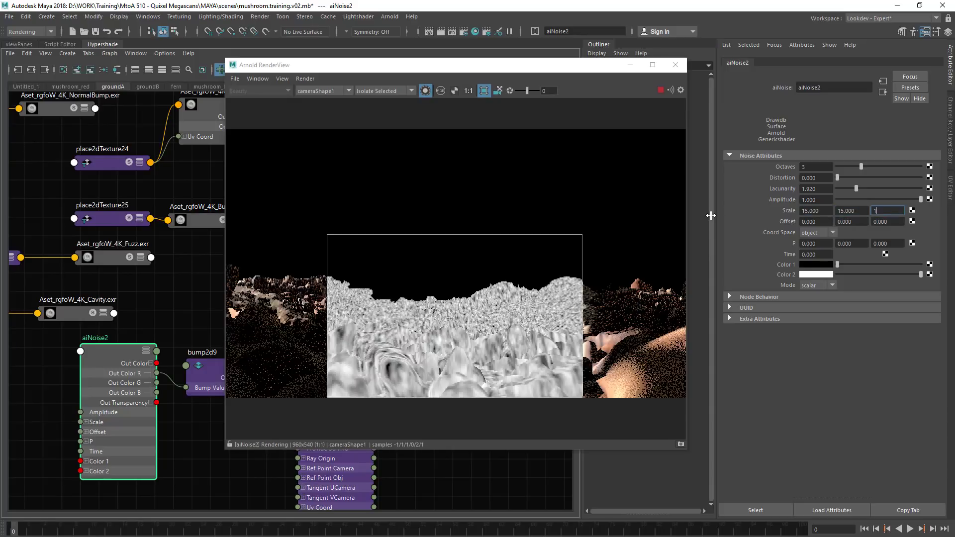
text(15)
key(Return)
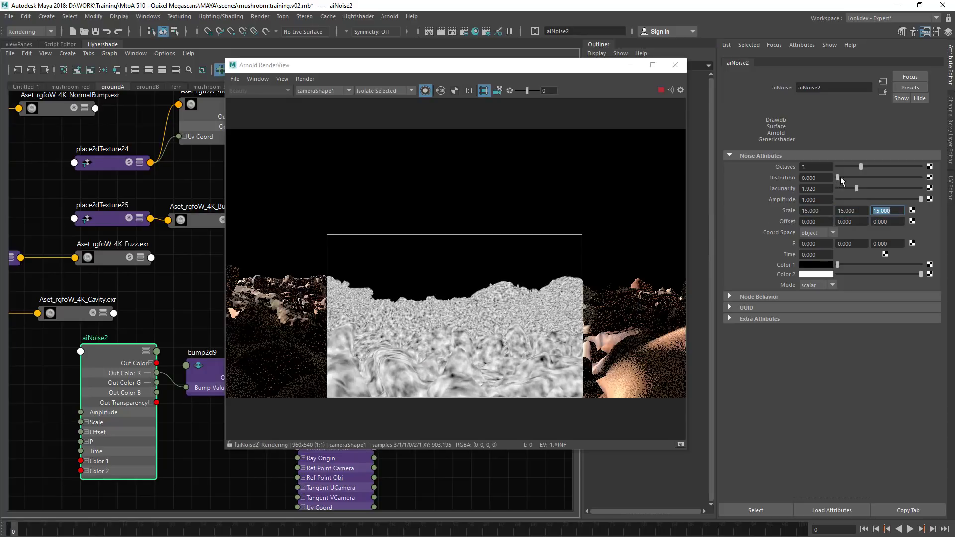
Step: Raise aiNoise2's Distortion to about 1.084 and set Color 1 and Color 2 to two close mid-greys for a low-contrast noise
drag(841, 177, 847, 174)
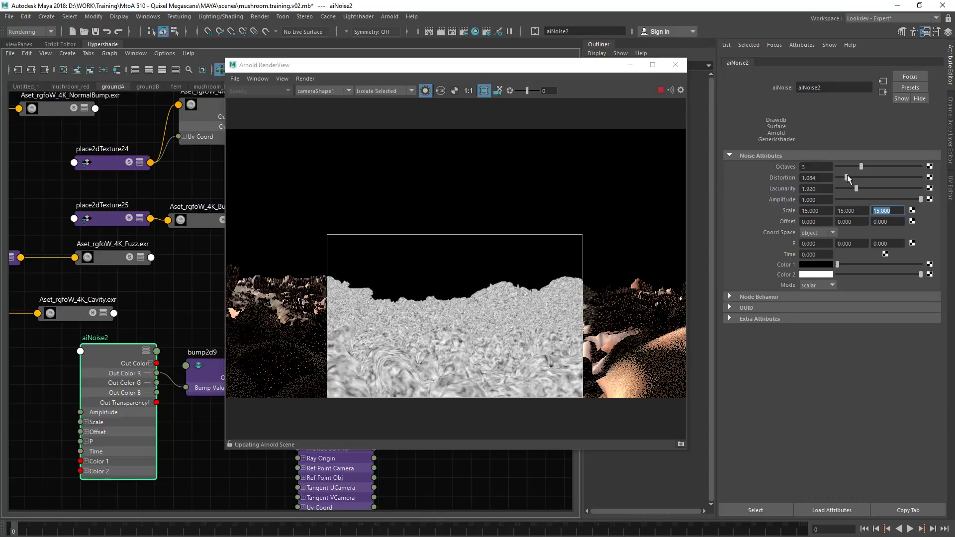
click(866, 265)
click(884, 275)
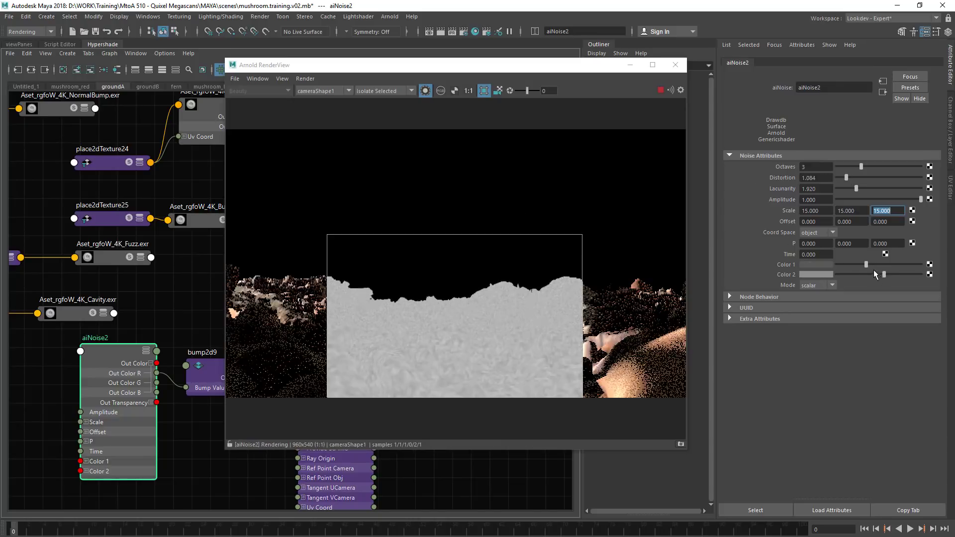
click(874, 265)
drag(884, 274, 882, 276)
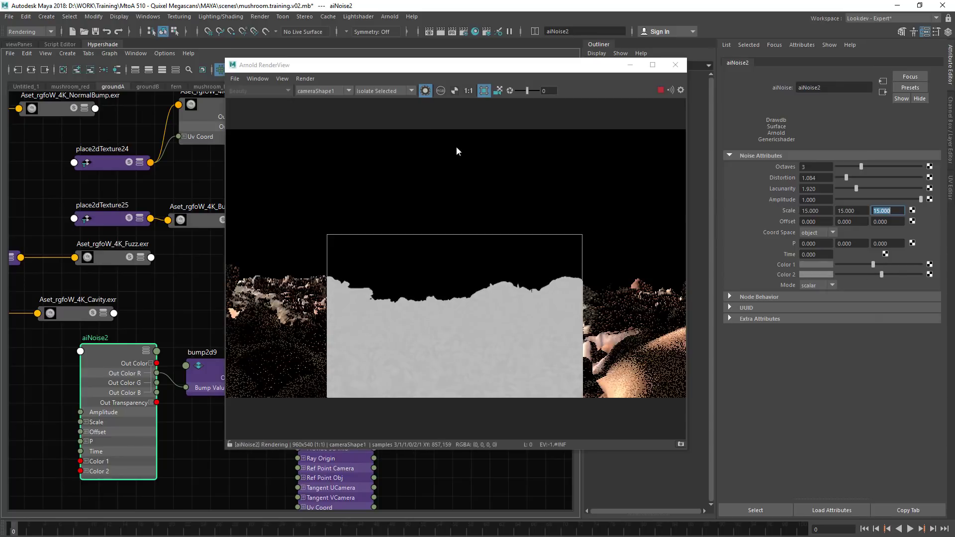
Step: Stop isolating the noise, return the render to full shading, and redraw the crop region over the foreground rocks
drag(368, 65, 462, 65)
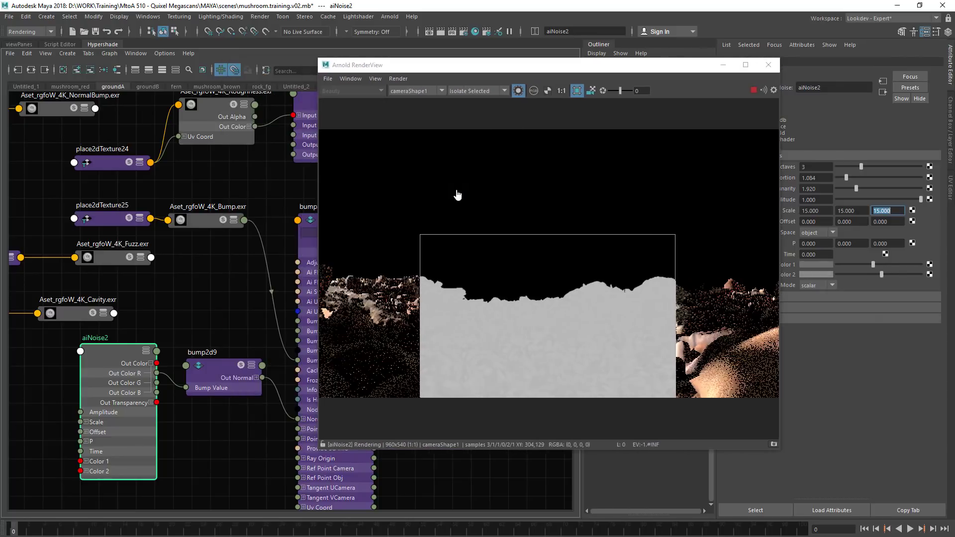
click(519, 91)
drag(442, 308, 545, 397)
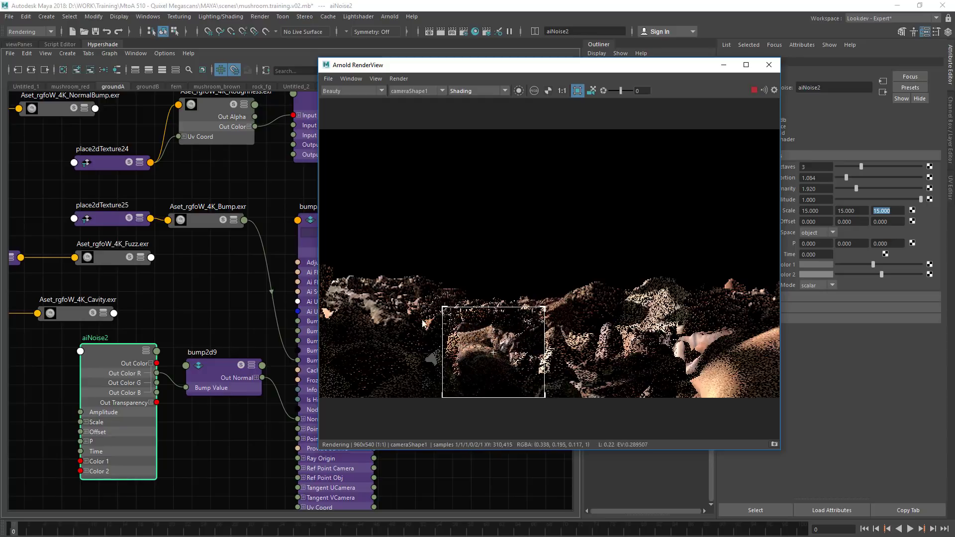
Step: Try bump2d9's Bump Depth at 0, set it to 0.120, and render a crop region over the central rocks
drag(505, 65, 442, 47)
click(206, 378)
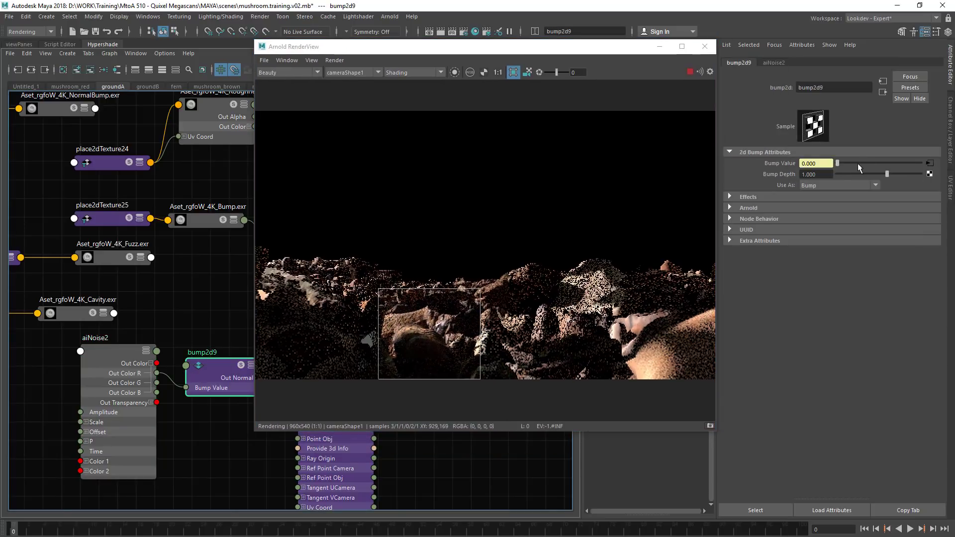
click(815, 175)
text(0)
key(Return)
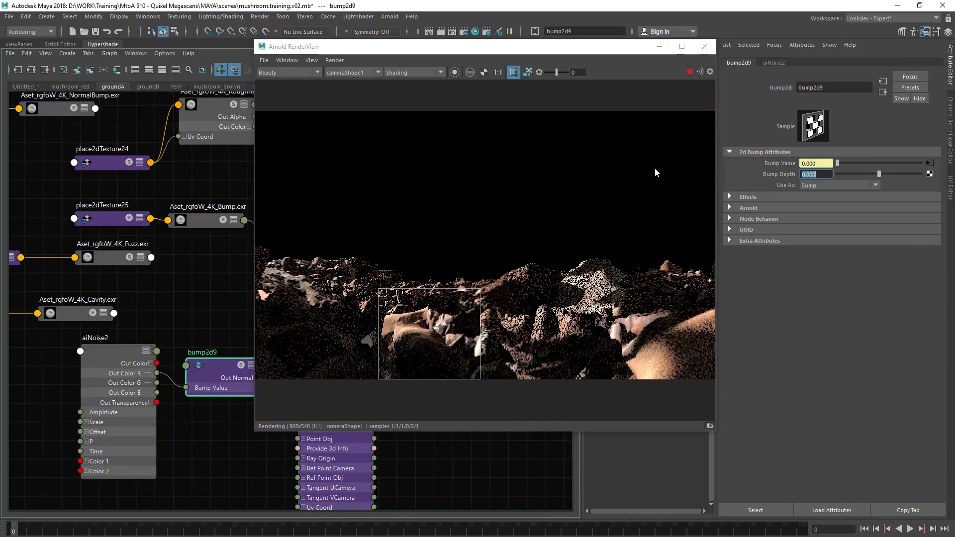
ctrl+drag(823, 175, 825, 178)
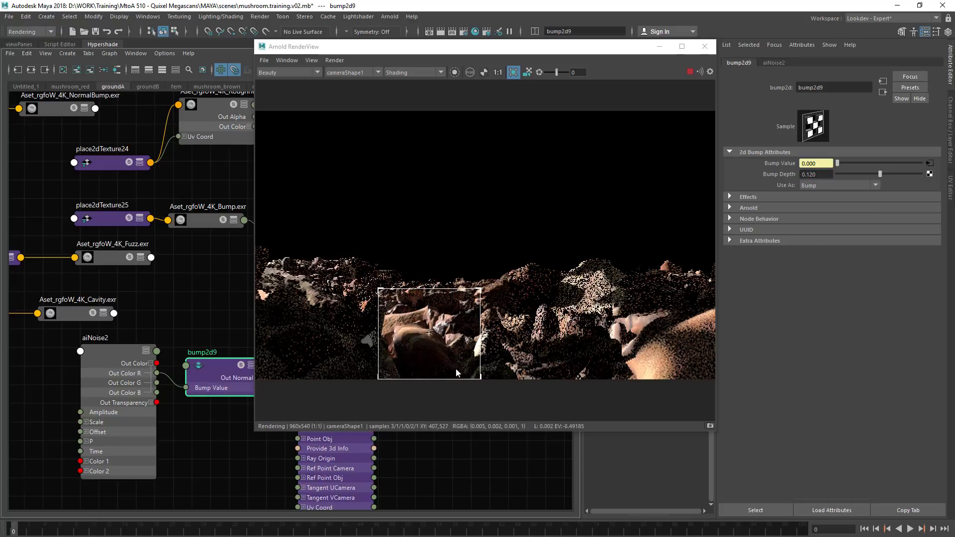
drag(467, 273, 615, 361)
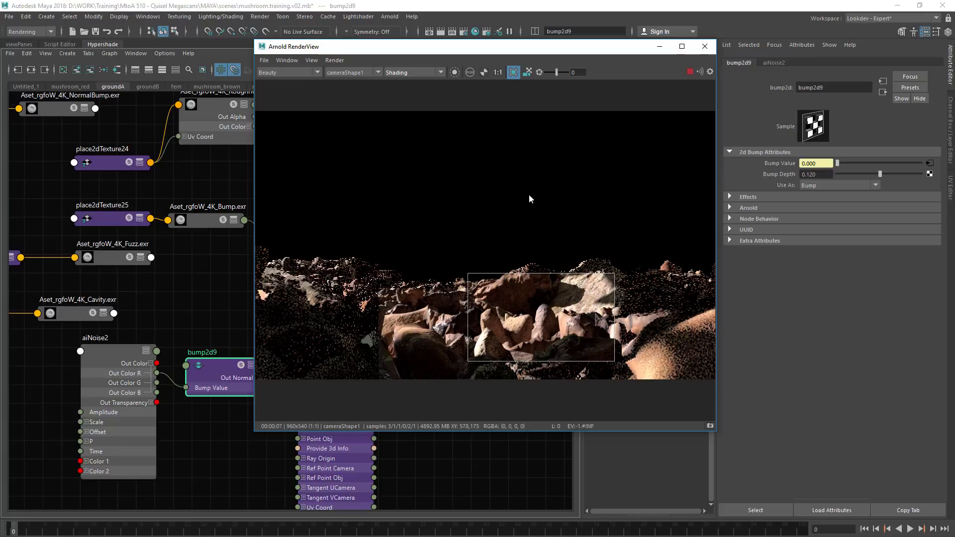
drag(529, 46, 420, 44)
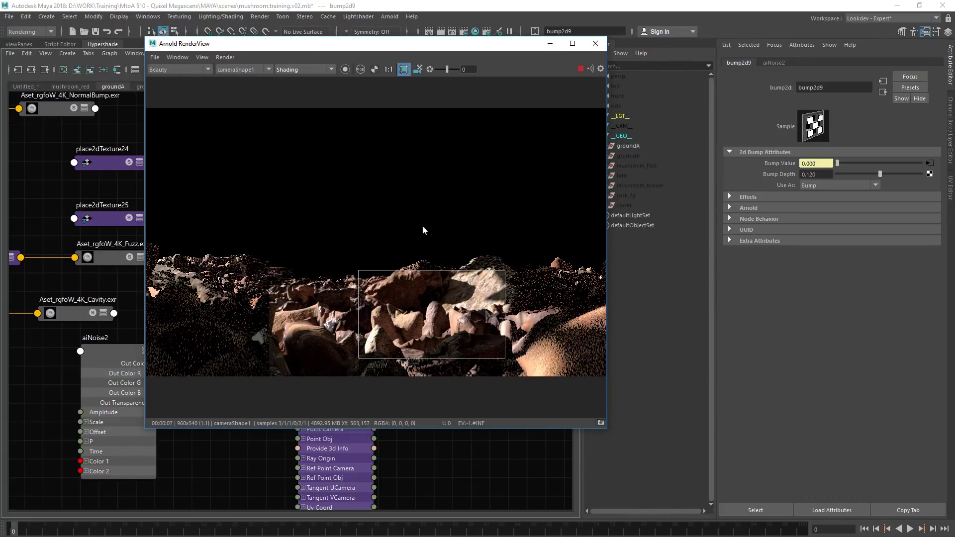
Step: Set ai_groundA's subsurface Weight to 1 and connect the Aset_rgfoW_4K_Albedo.exr texture to its SubSurface Color
click(442, 319)
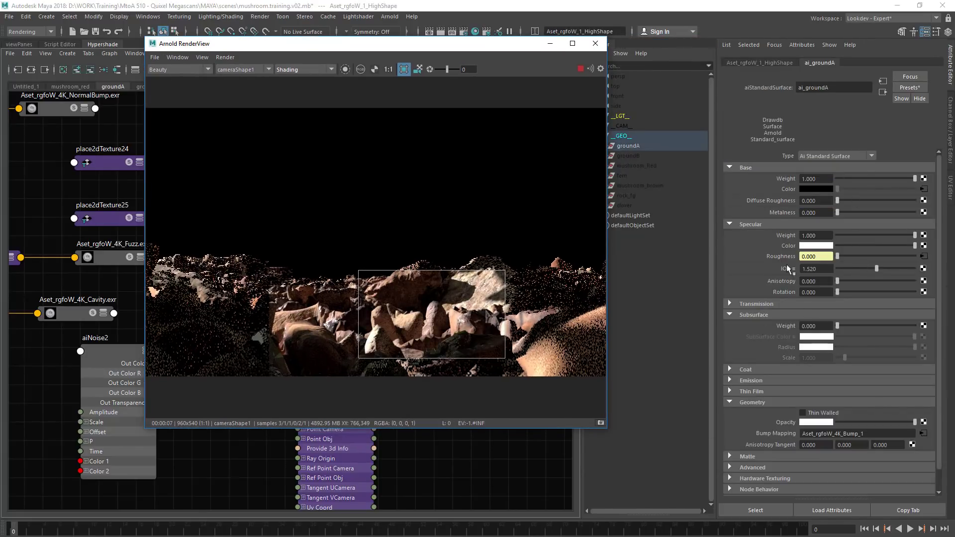
drag(368, 44, 553, 75)
alt+middle_drag(194, 171, 87, 311)
scroll(139, 257, down, 2)
alt+middle_drag(151, 271, 98, 282)
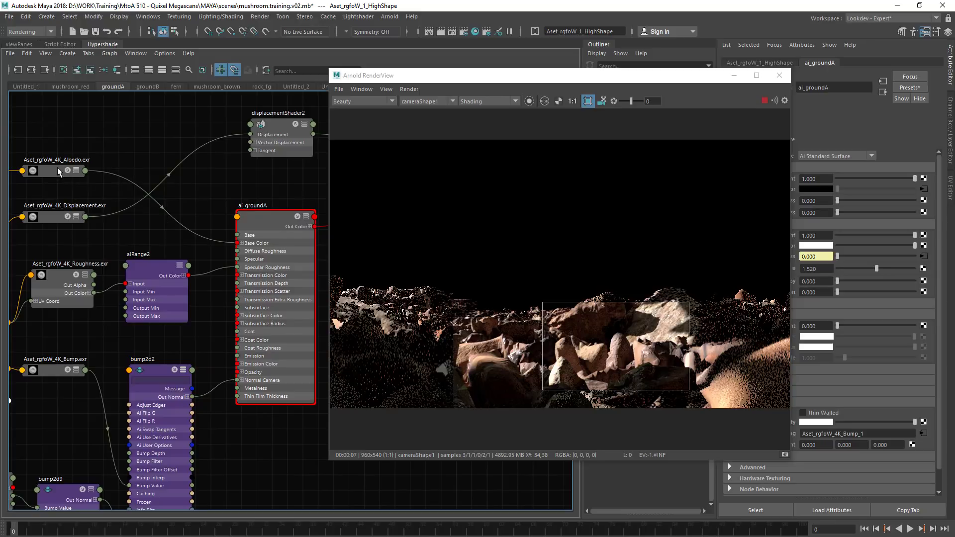
drag(562, 75, 503, 81)
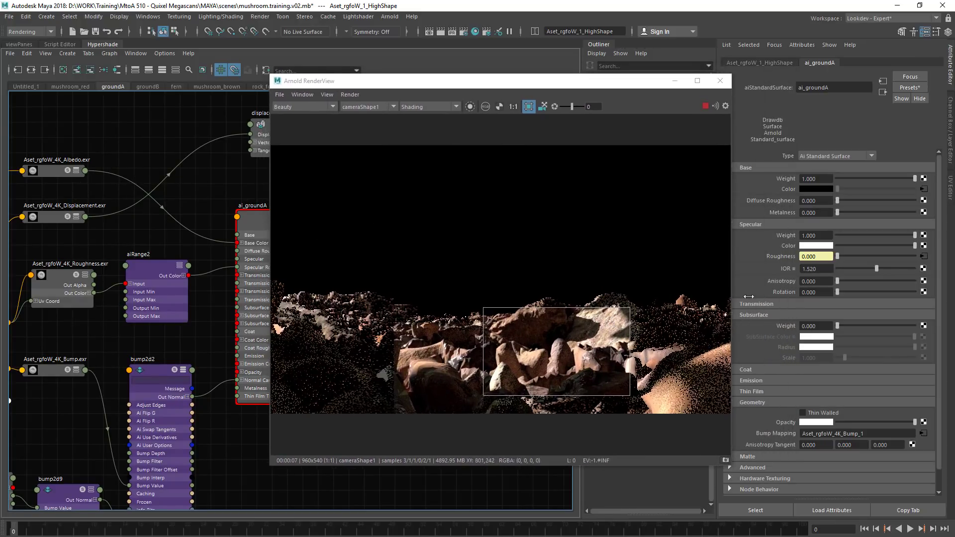
drag(850, 327, 918, 326)
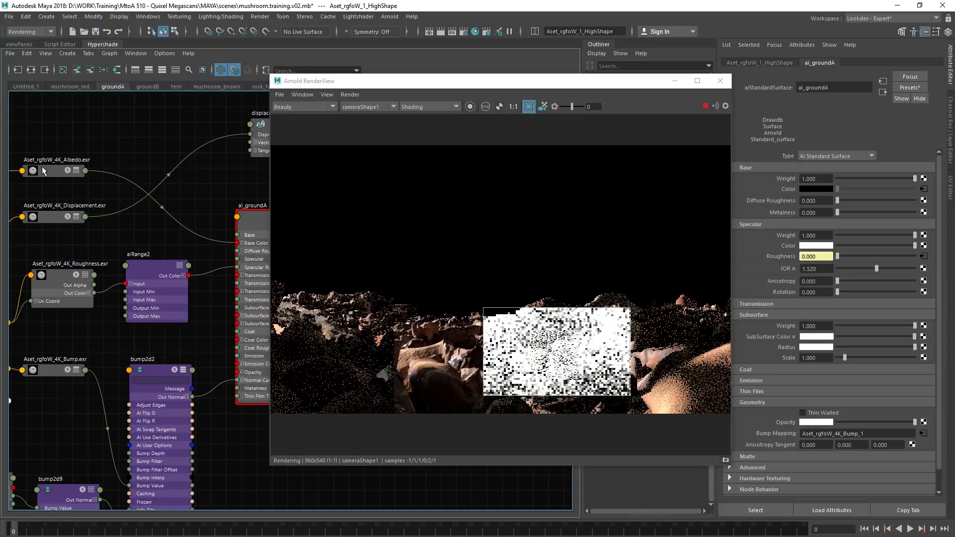
middle_drag(751, 401, 763, 334)
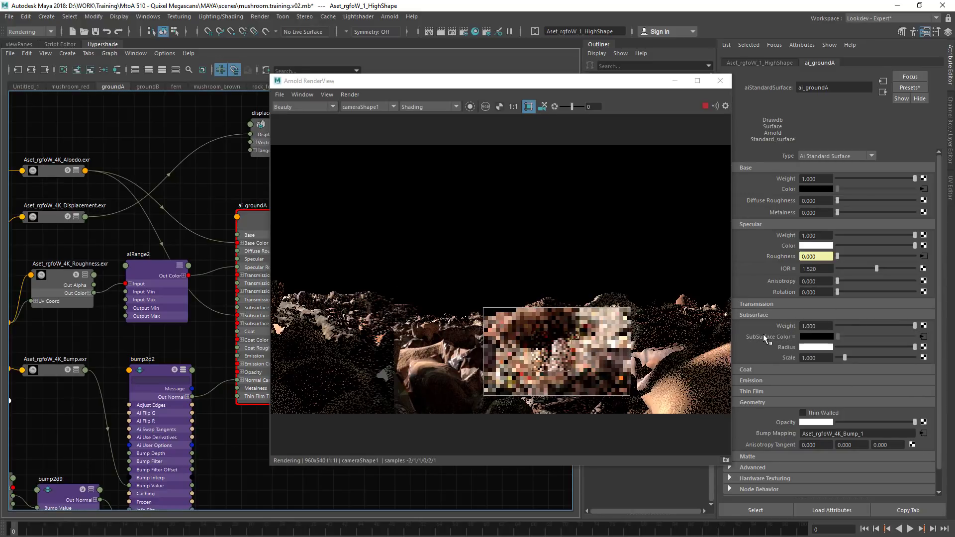
Step: Try ai_groundA's subsurface Weight at 0 and about 0.273, then at 1 with a mid-grey Radius, rendering the rocks in a new region
drag(915, 326, 769, 322)
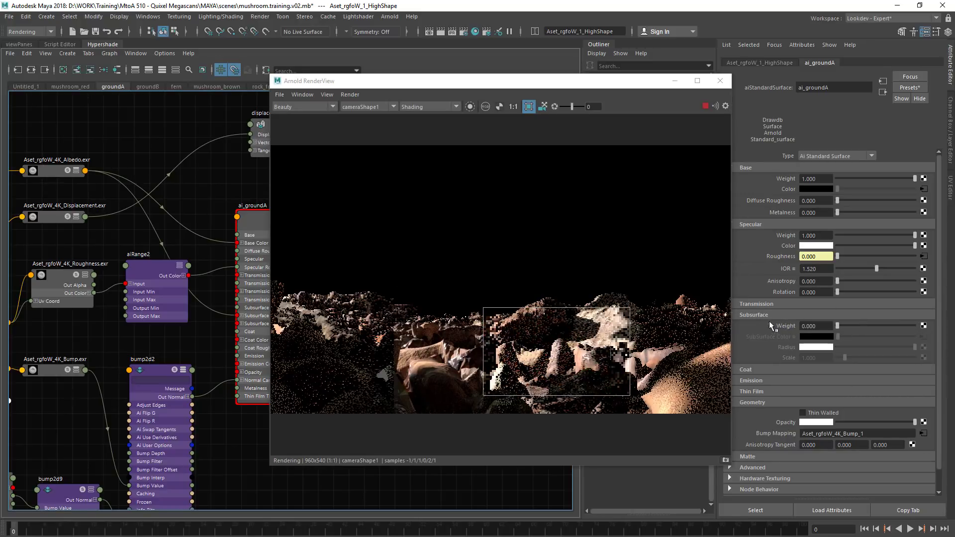
drag(841, 324, 858, 327)
drag(599, 290, 463, 362)
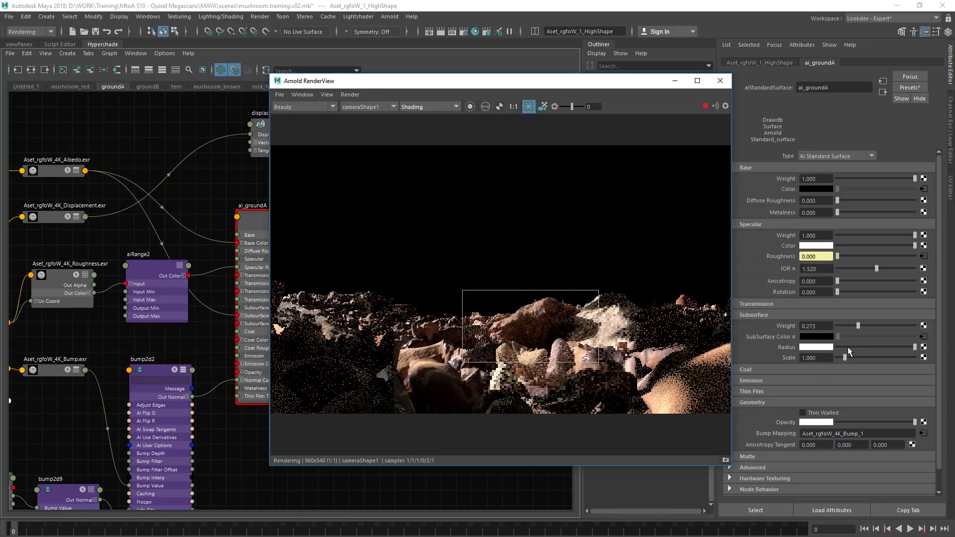
drag(848, 348, 940, 344)
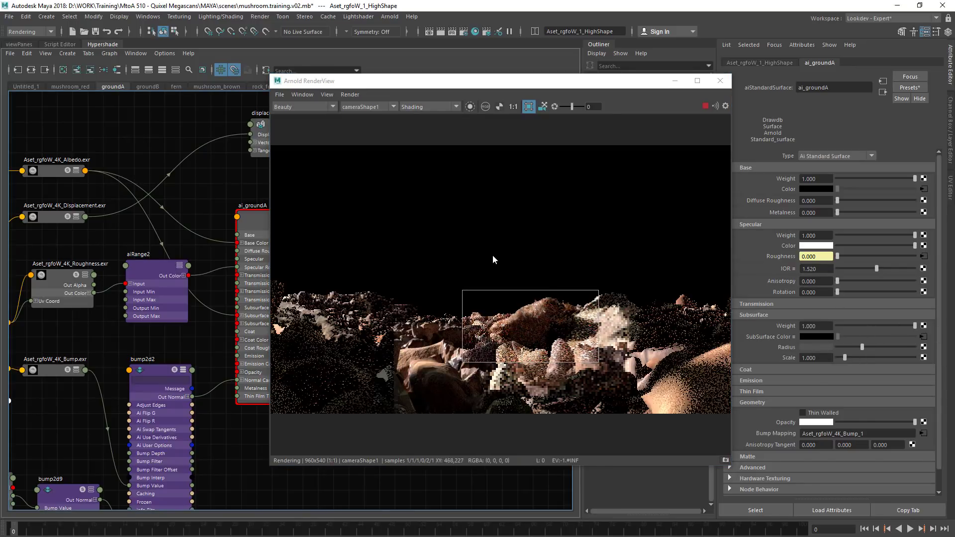
Step: Render a close-up region of the brown rock, darken ai_groundA's subsurface Radius, and set its subsurface Weight to about 0.305
drag(493, 259, 575, 346)
middle_drag(513, 220, 458, 150)
scroll(445, 206, up, 3)
middle_drag(535, 312, 484, 278)
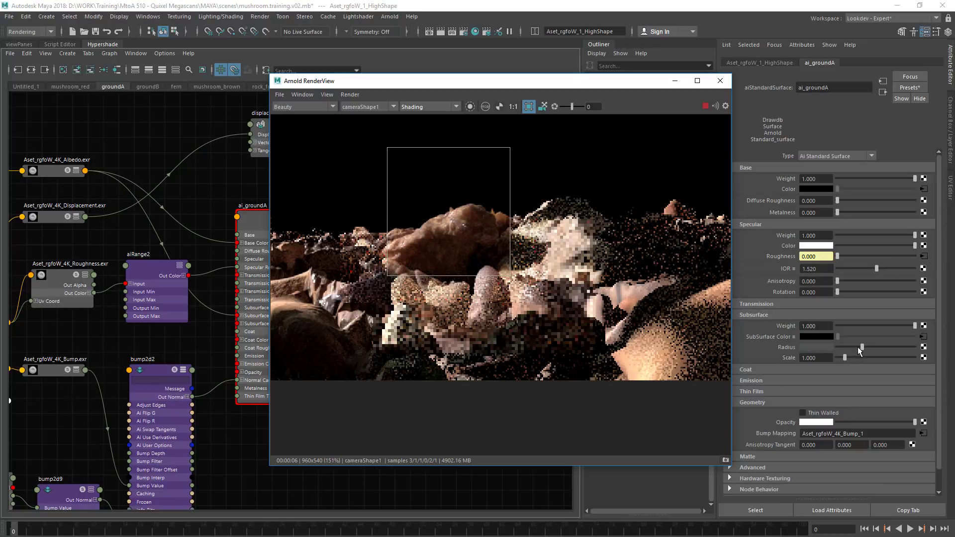
drag(862, 346, 844, 351)
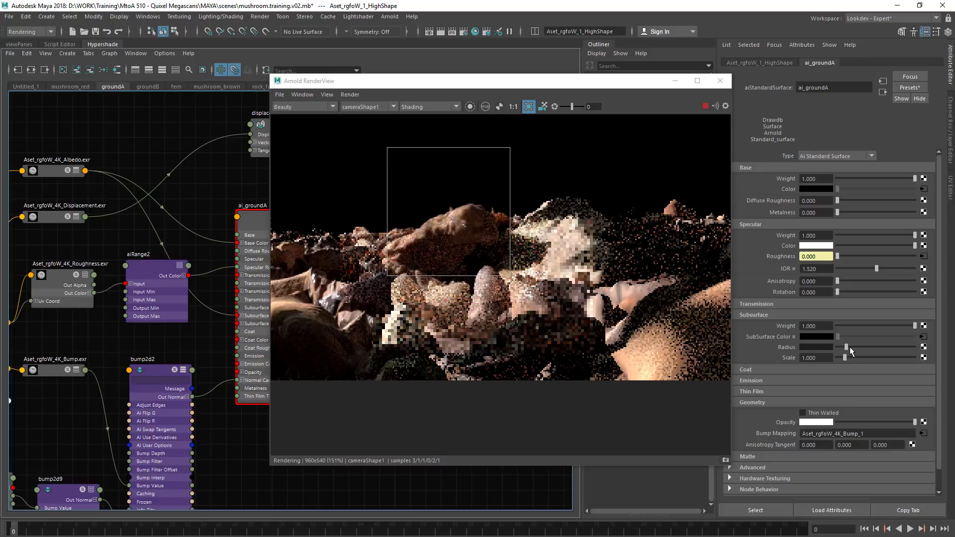
mouse_move(861, 326)
mouse_down()
mouse_move(829, 323)
mouse_move(860, 329)
mouse_up()
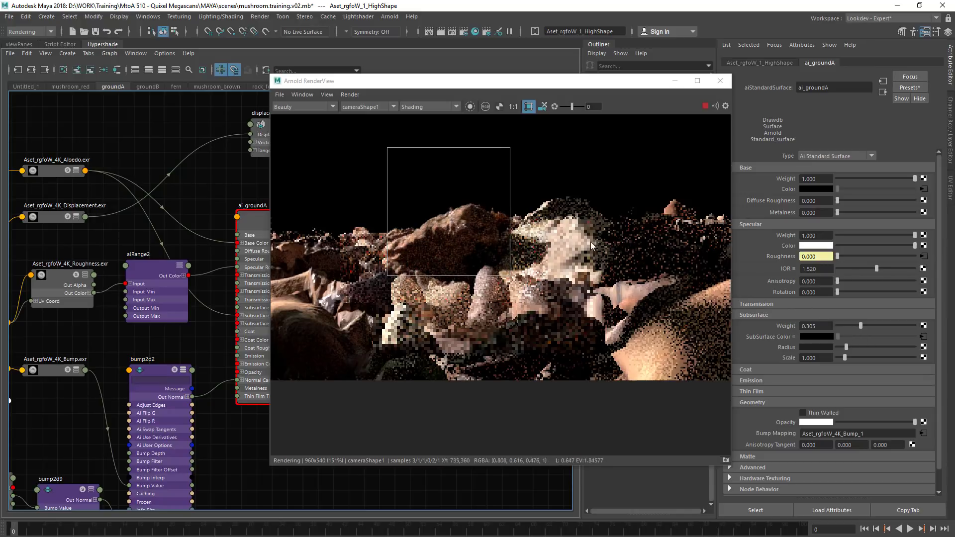
Step: Inspect the neighbouring rocks with the crop region, then disable the region and close the render window
drag(535, 233, 567, 238)
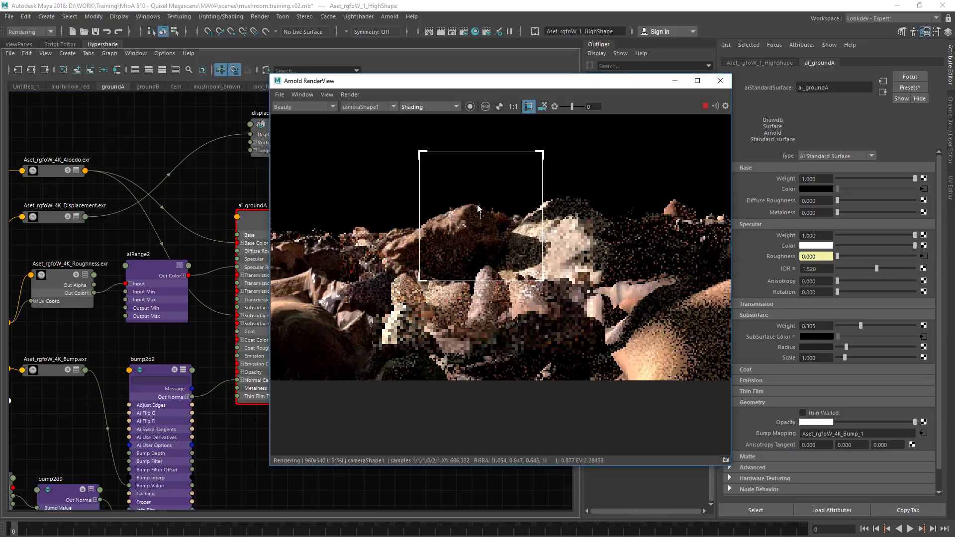
drag(475, 225, 493, 268)
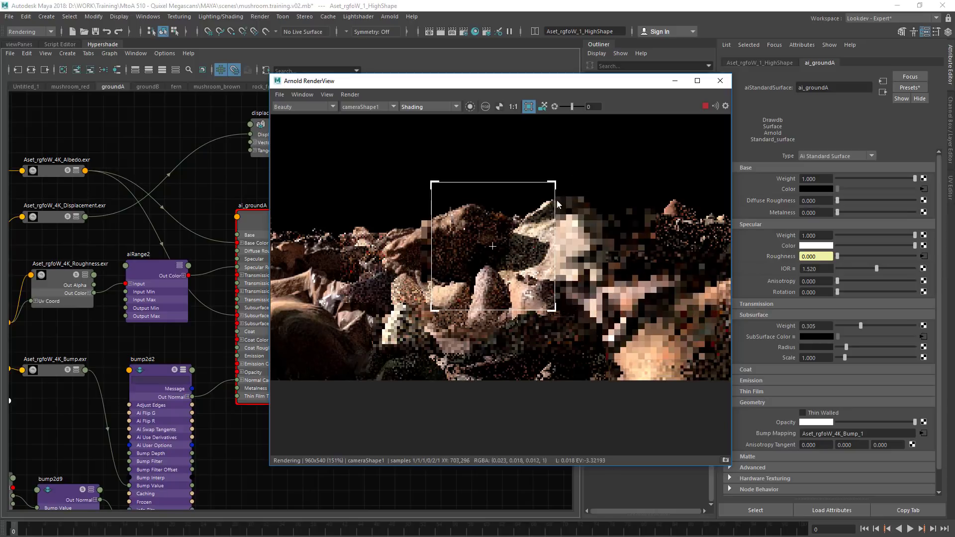
click(529, 106)
click(720, 81)
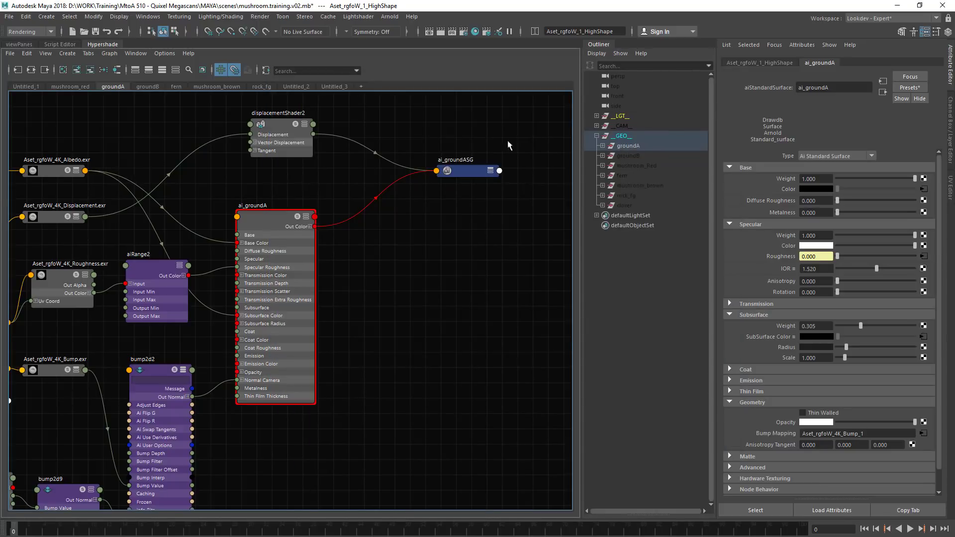
Step: Select the hidden geometry groups from groundB through clover under __GEO__
scroll(505, 254, down, 4)
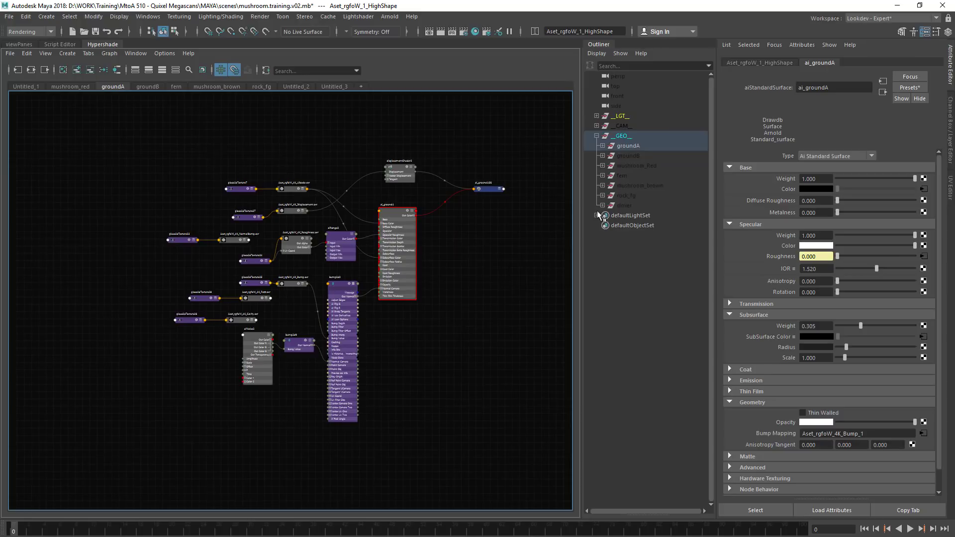
drag(642, 156, 636, 206)
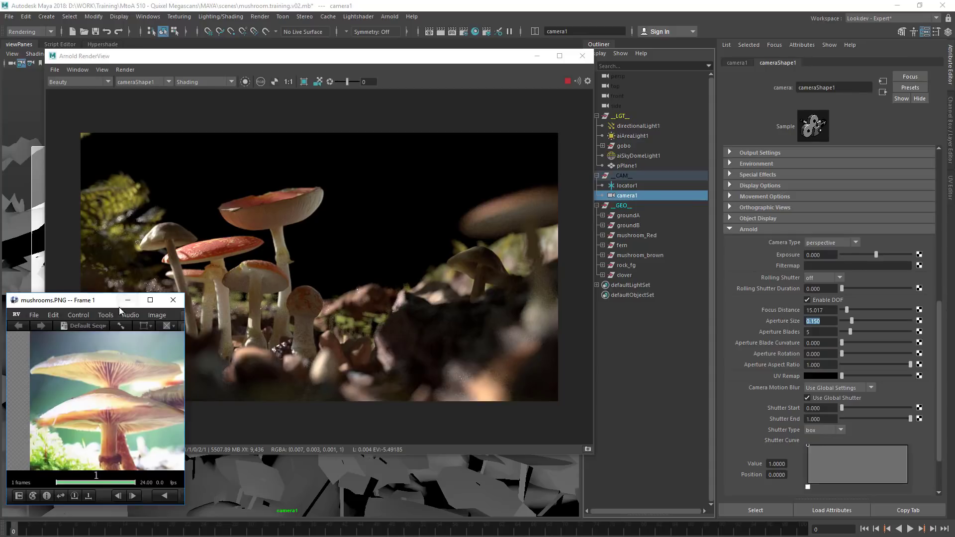
Step: Fit the whole mushrooms.PNG reference image in the RV viewer to compare it with the render
key(f)
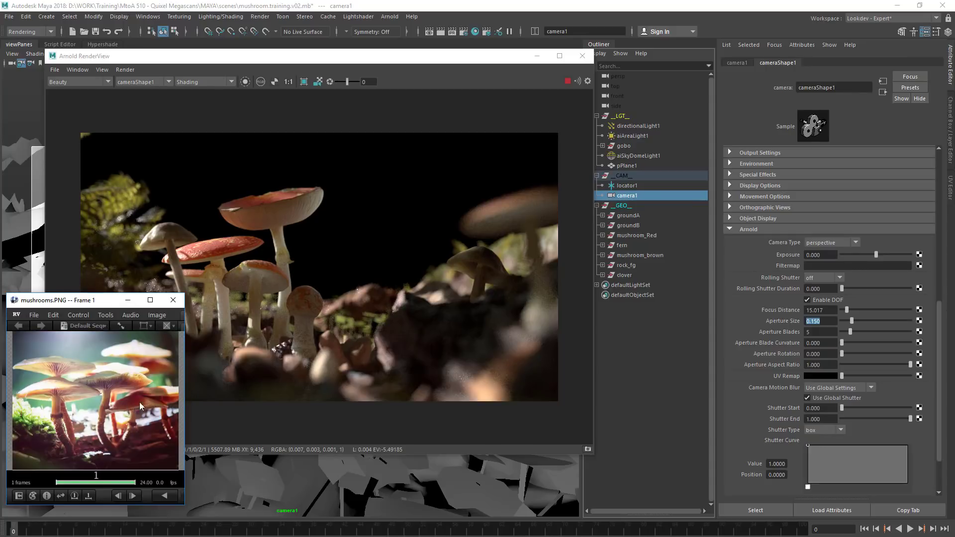